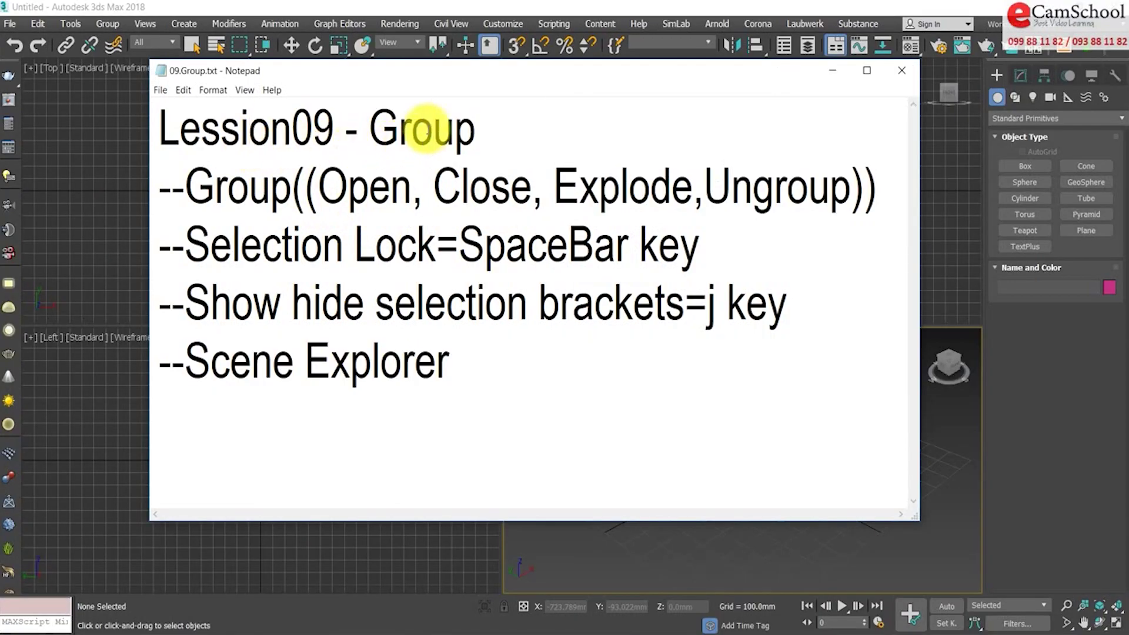
- Review the 09.Group.txt grouping notes in Notepad, then minimize Notepad to reveal the empty scene
click(431, 128)
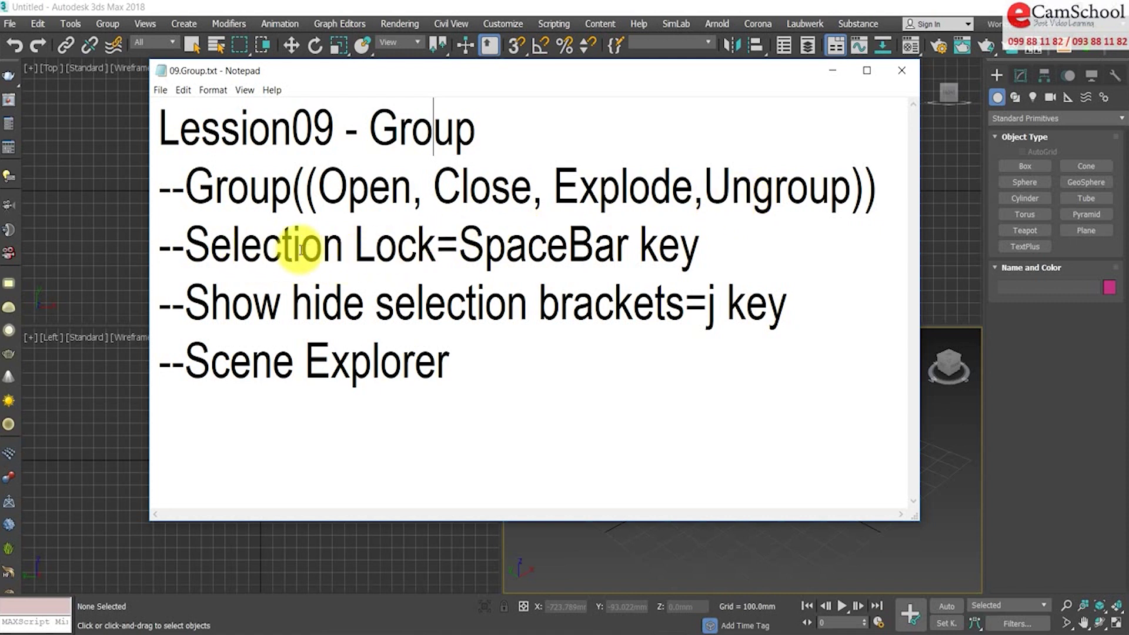
click(932, 549)
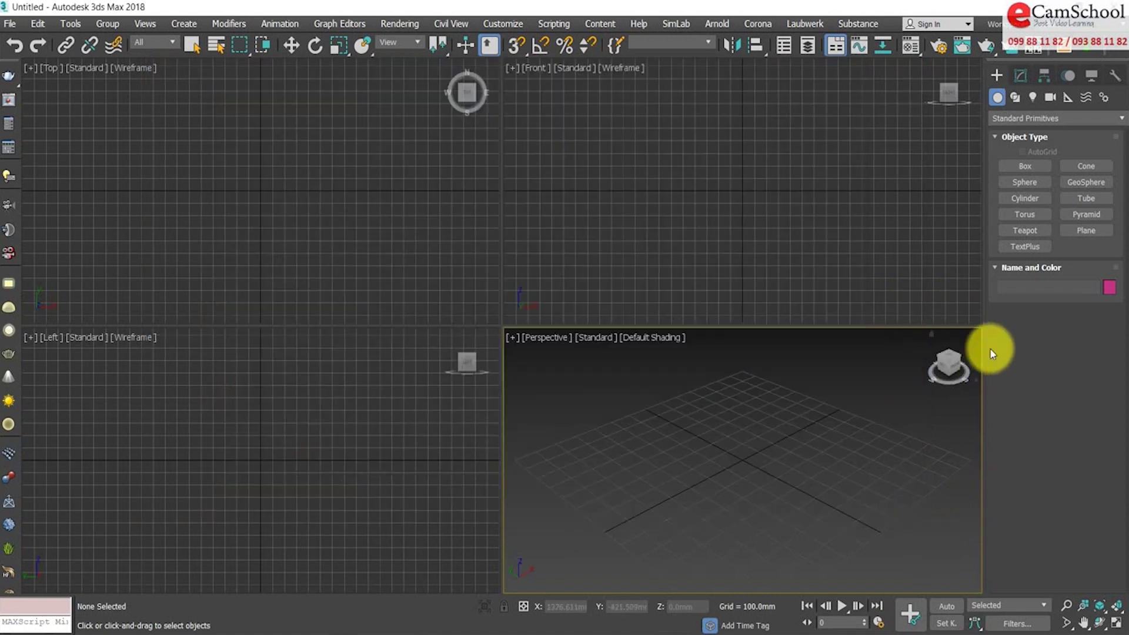
- Maximize the Perspective viewport and create two boxes side by side
click(1117, 622)
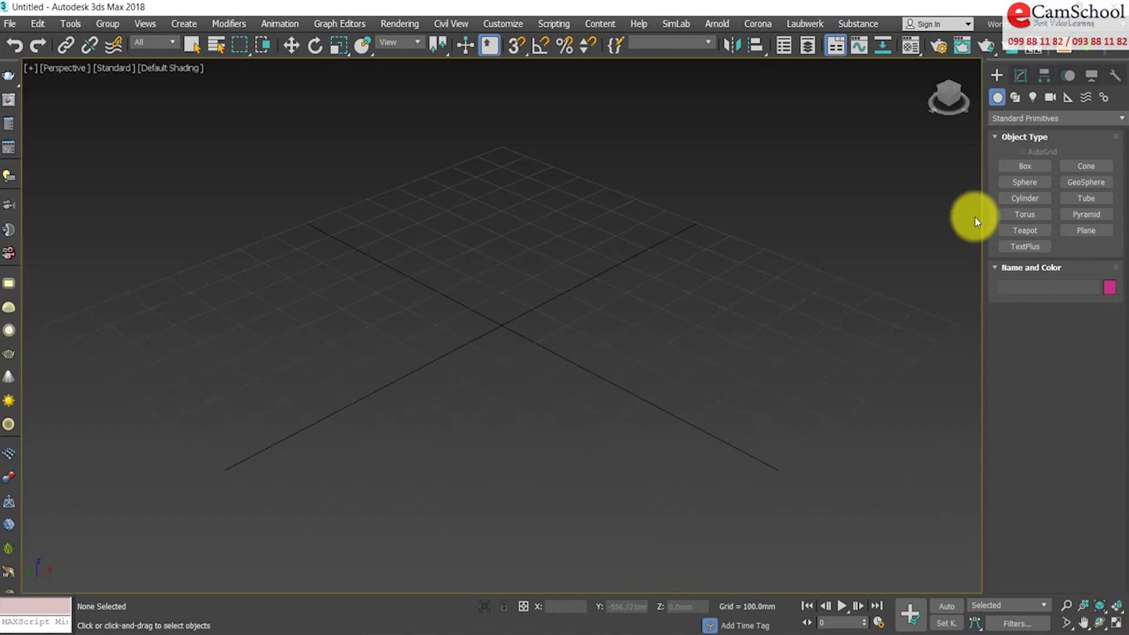
click(1024, 166)
drag(270, 265, 252, 344)
click(254, 233)
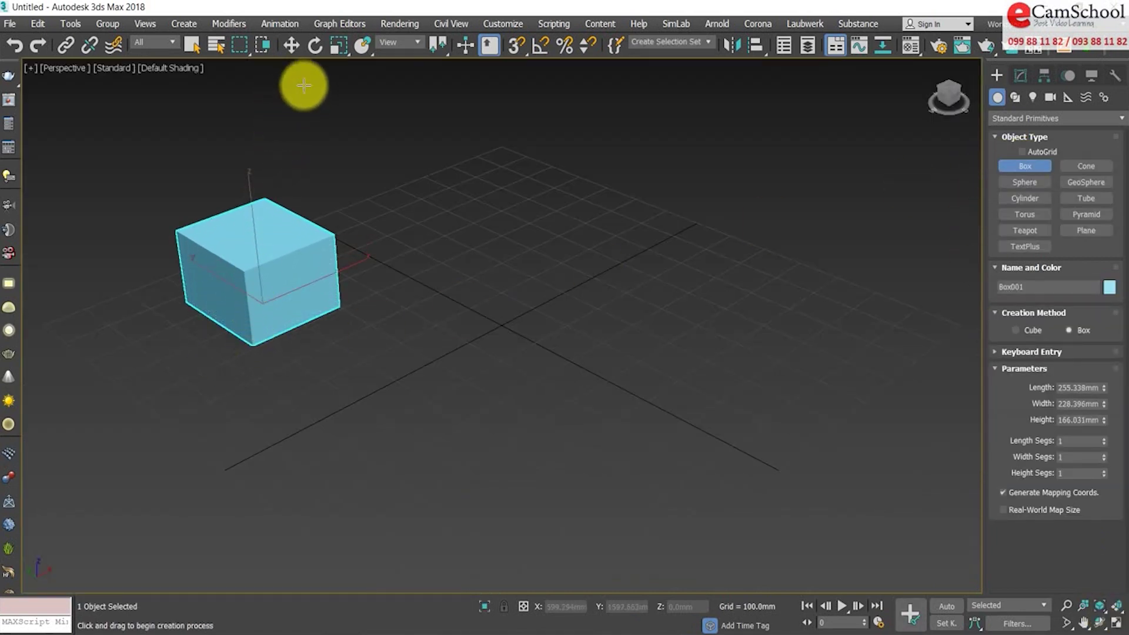
drag(421, 197, 396, 283)
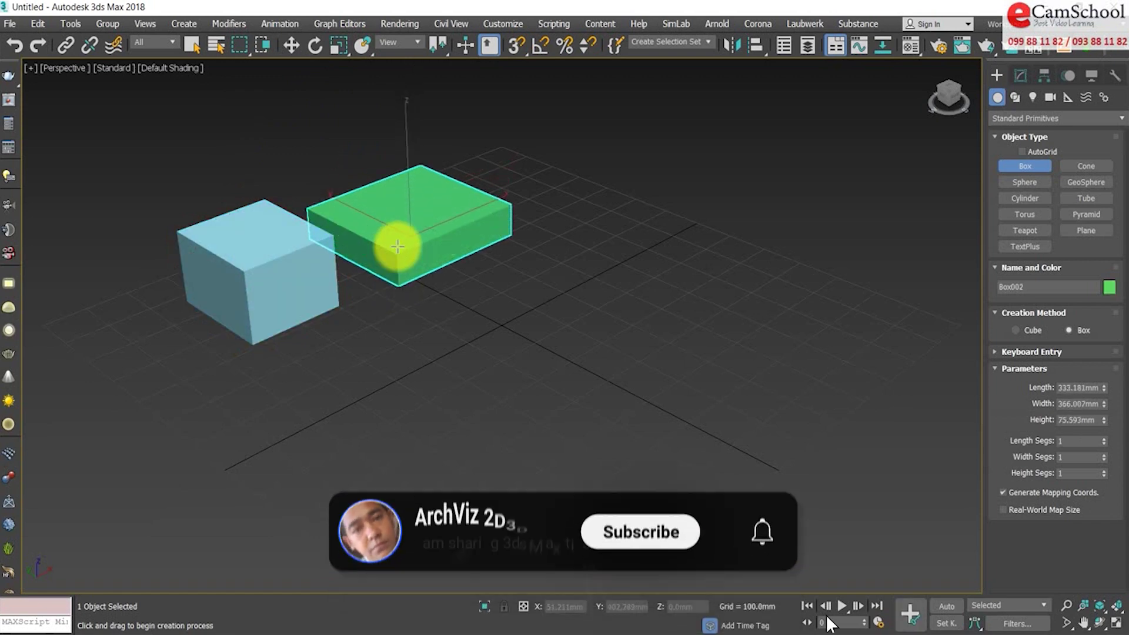
click(397, 211)
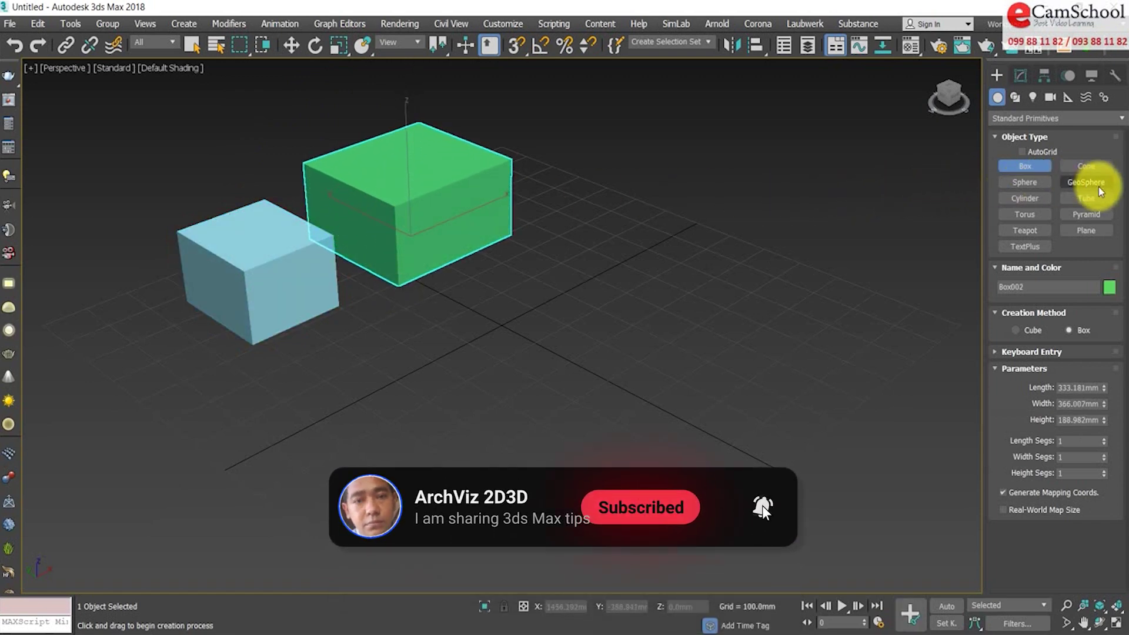
- Create a teapot in front of the boxes and Shift-move a copy of it
click(1028, 233)
drag(373, 411, 363, 378)
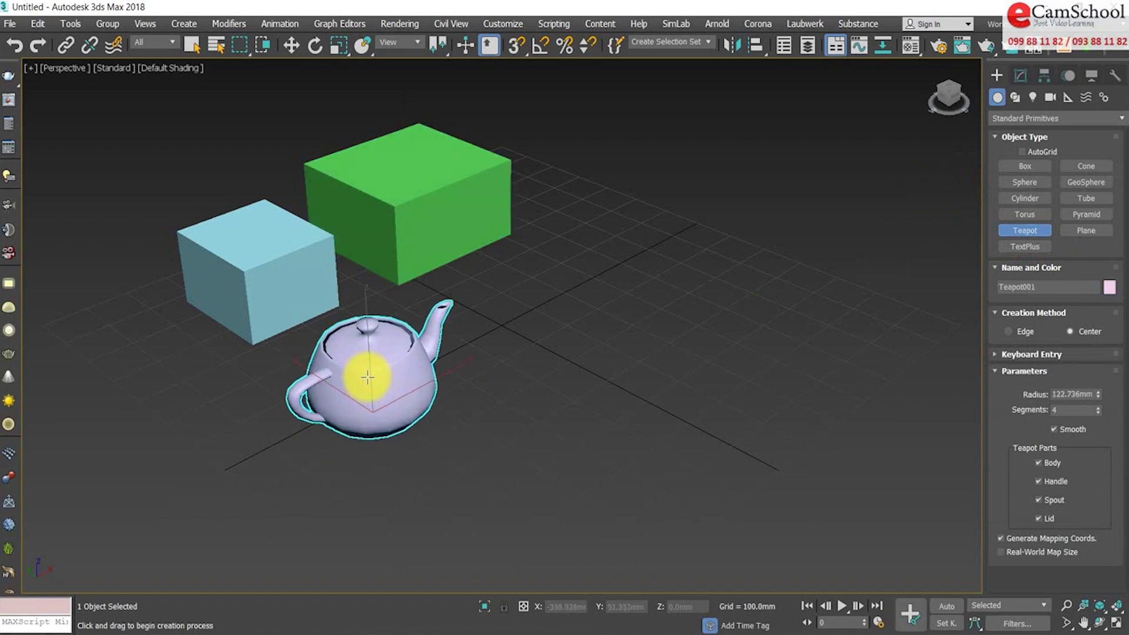
click(296, 45)
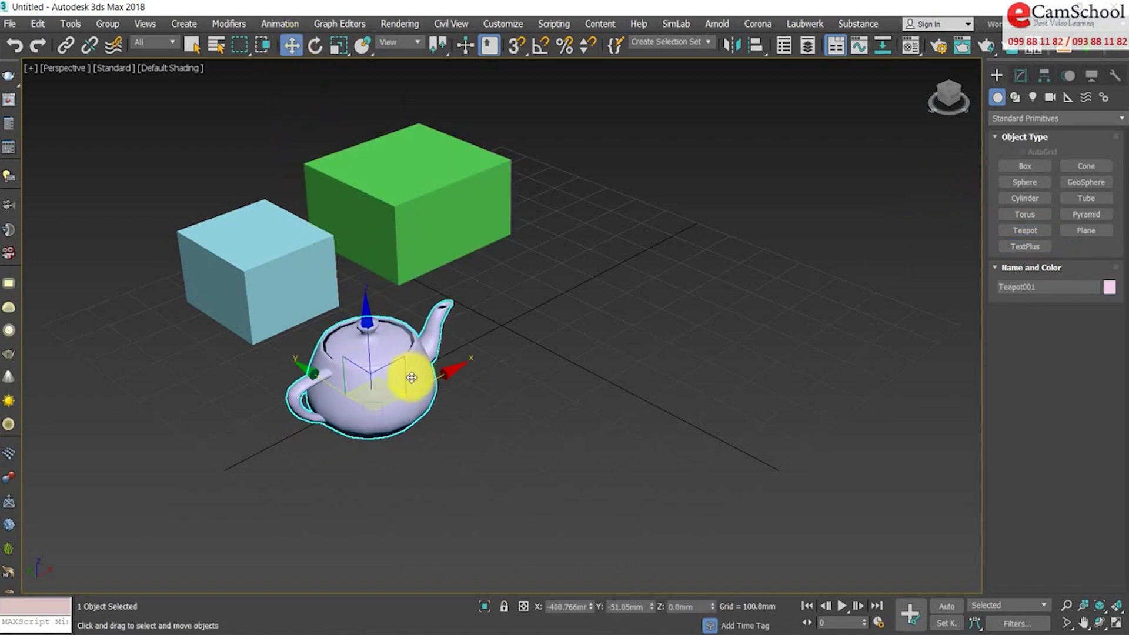
shift+drag(440, 376, 575, 284)
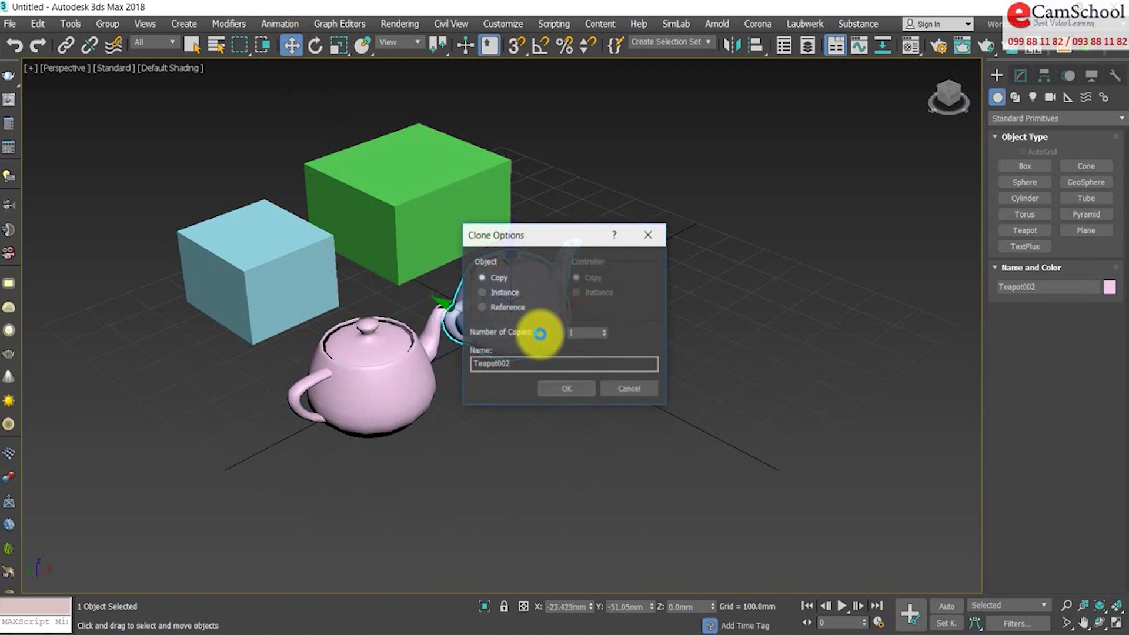
click(566, 389)
click(808, 352)
- Create two cylinders, one in front and one beside the teapots
click(1029, 198)
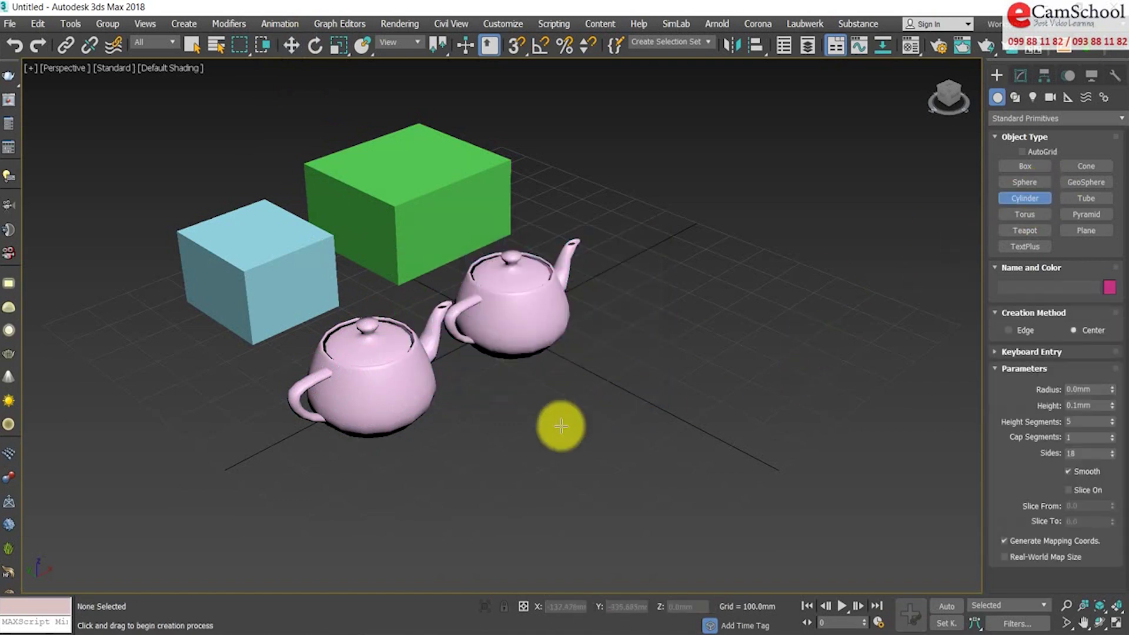
drag(470, 496, 474, 466)
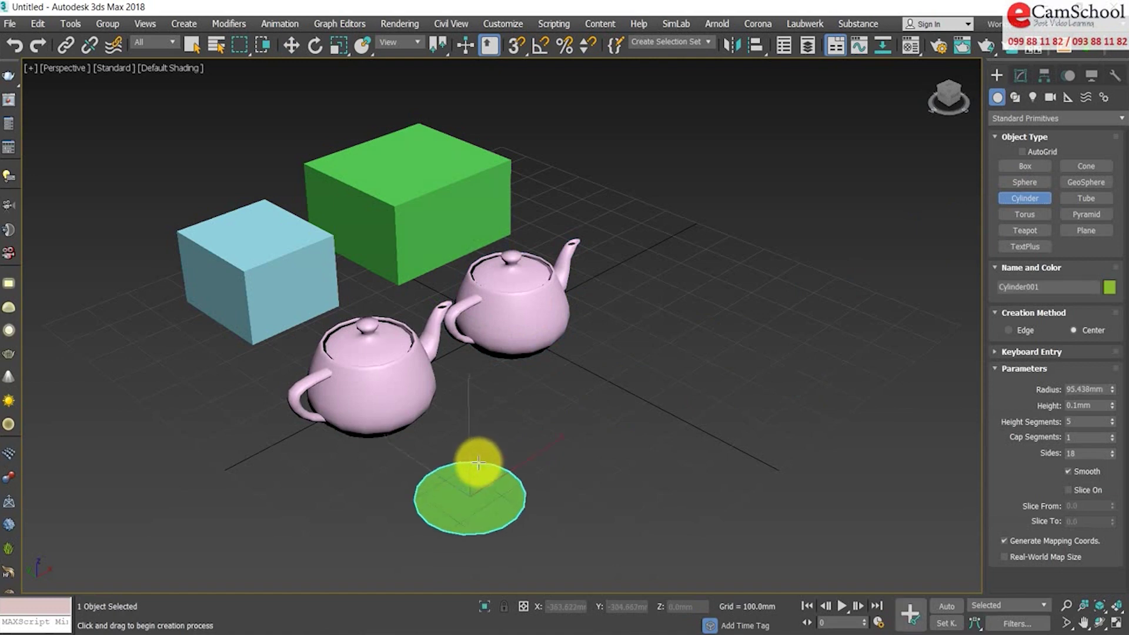
click(466, 354)
drag(625, 398, 623, 356)
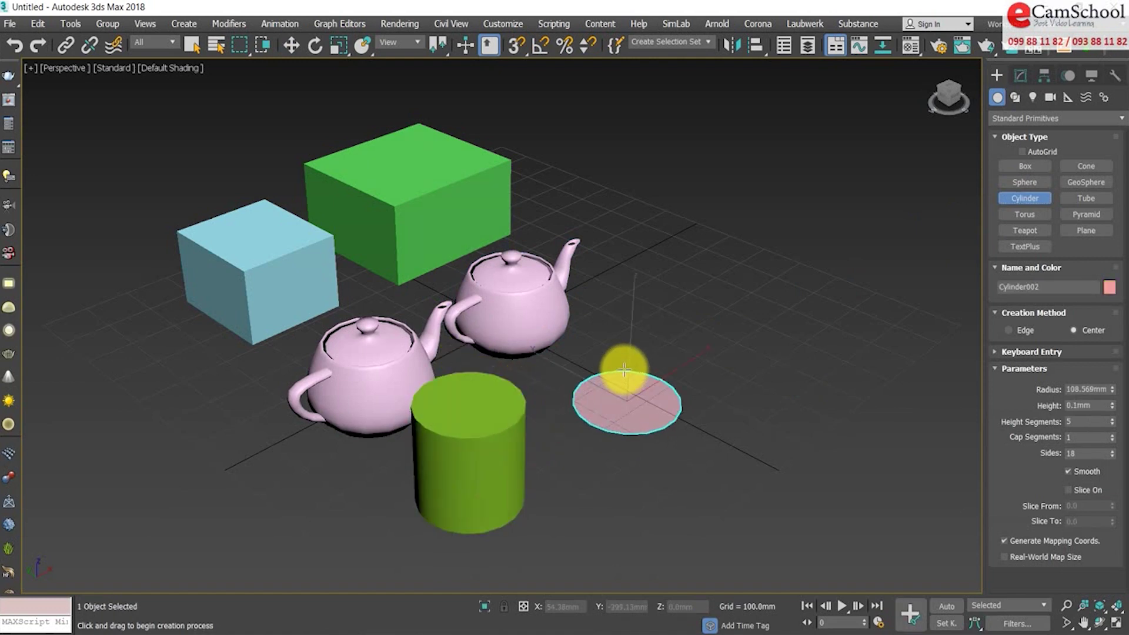
click(623, 263)
right_click(788, 294)
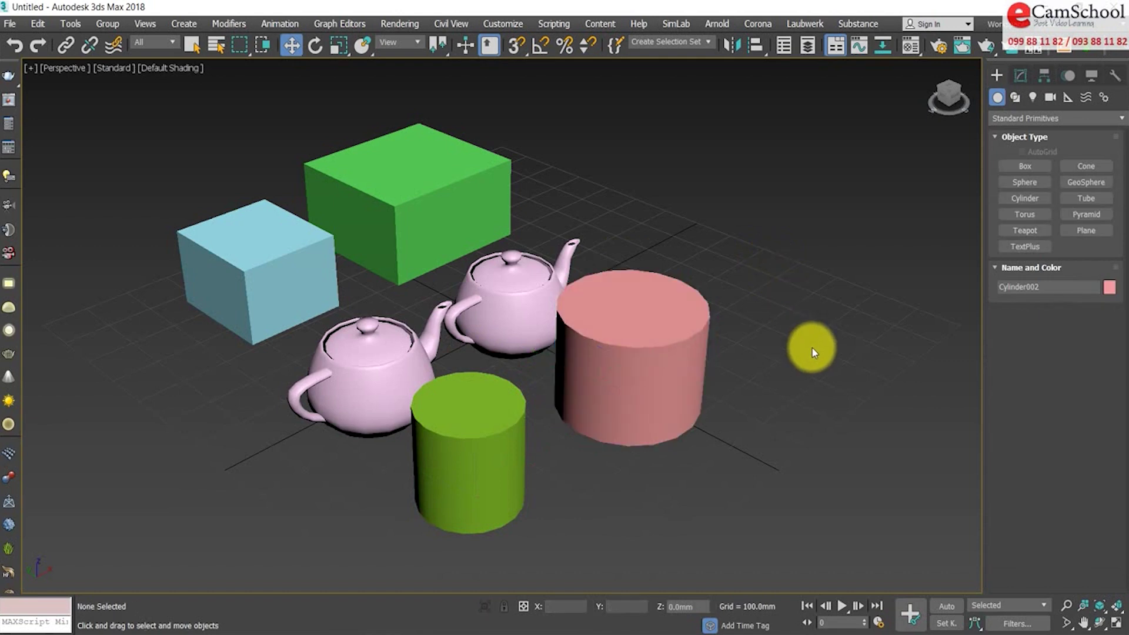
click(271, 273)
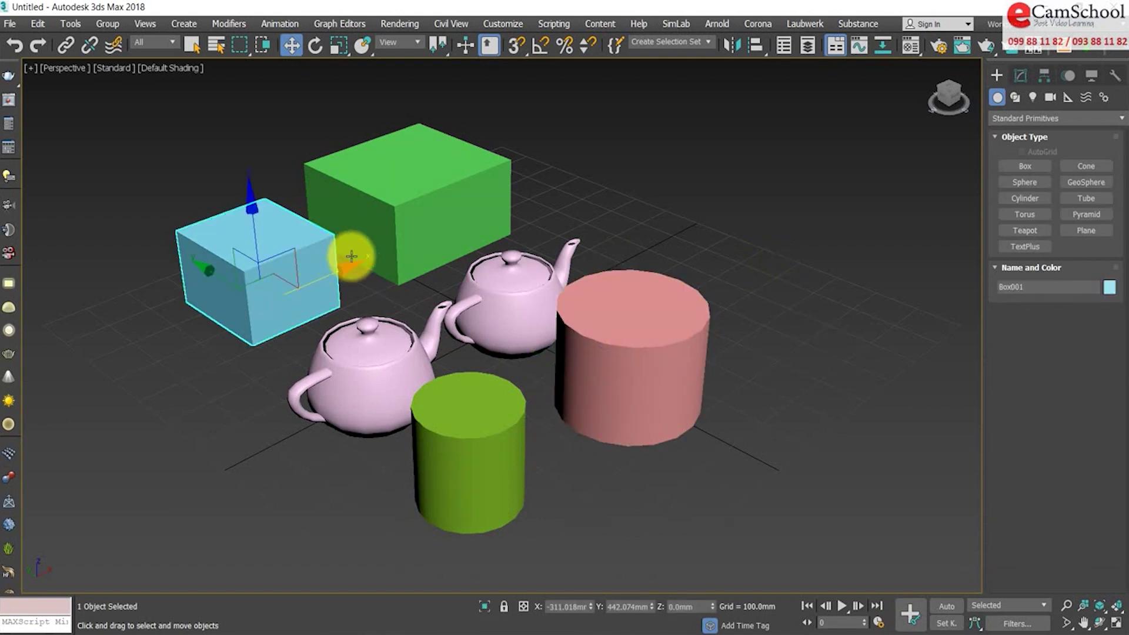
- Select the blue and green boxes and group them under the name 'boxs'
ctrl+click(412, 230)
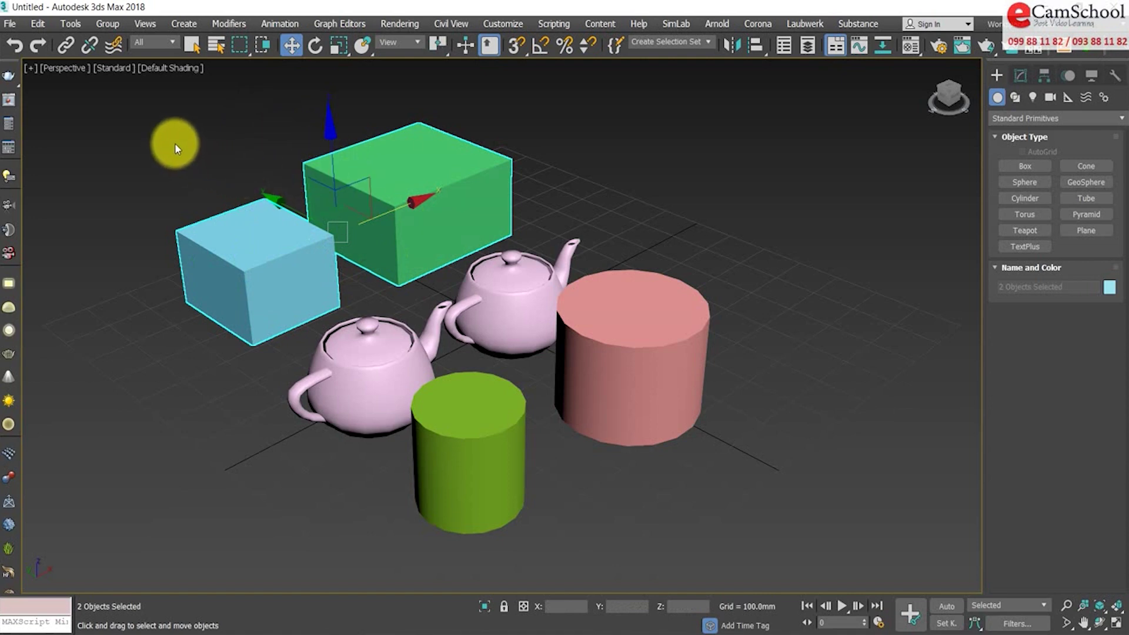
click(108, 25)
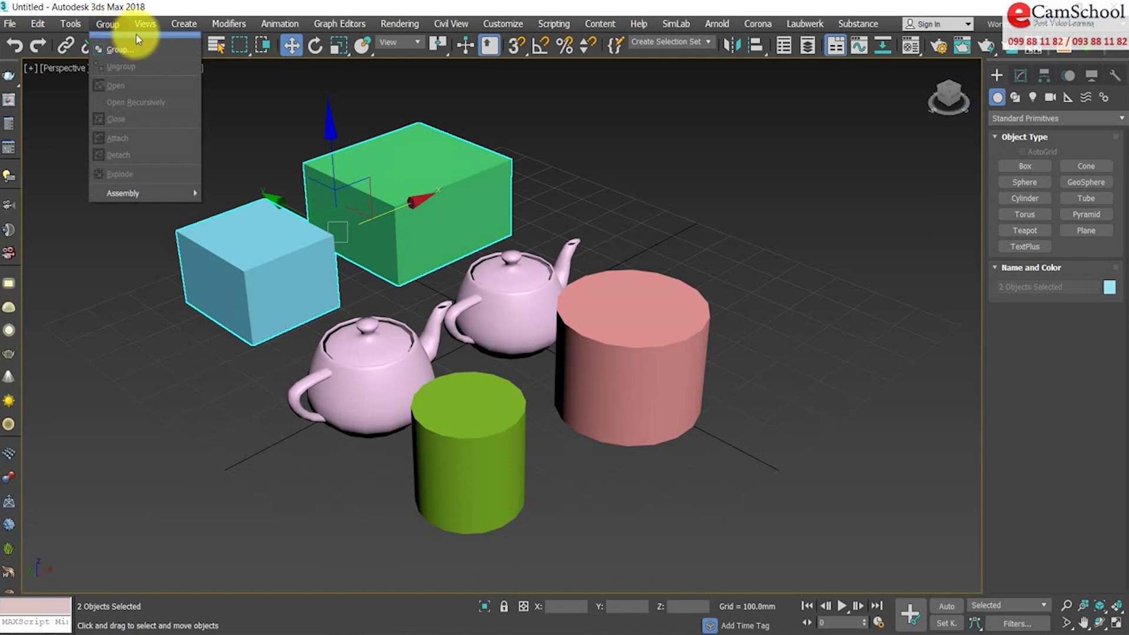
click(154, 50)
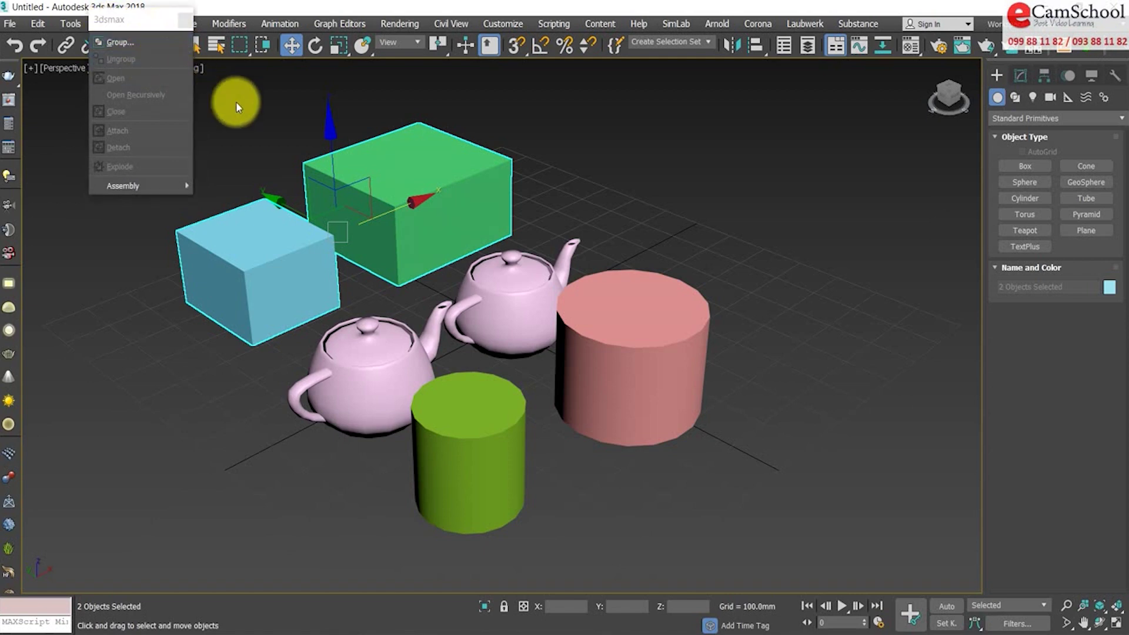
mouse_move(123, 24)
mouse_down()
mouse_move(657, 121)
mouse_move(711, 106)
mouse_up()
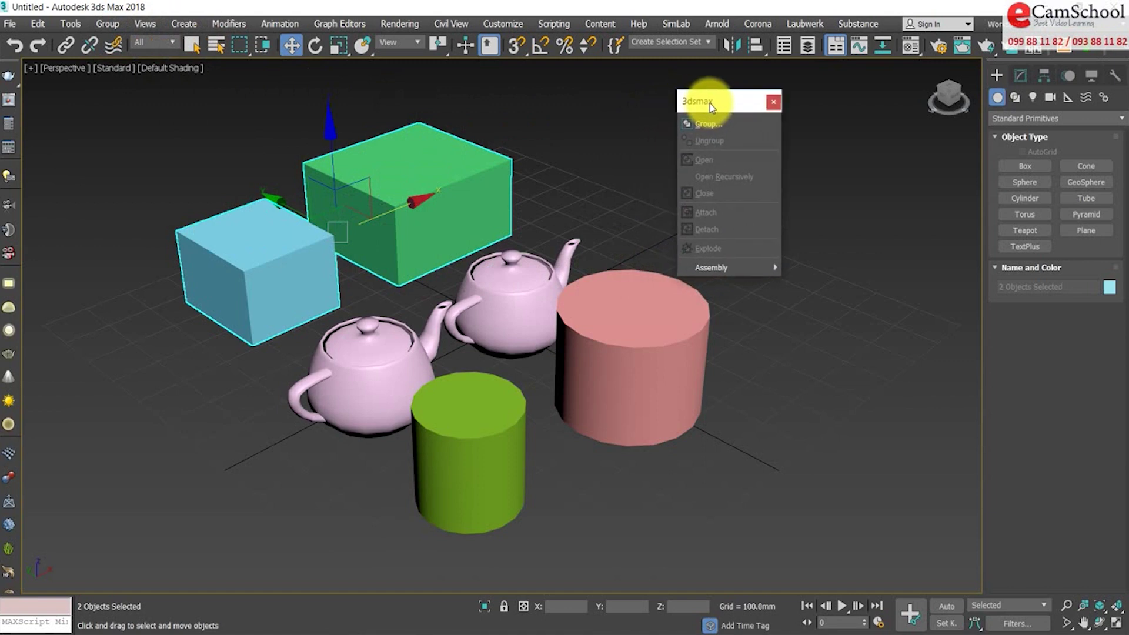
click(713, 133)
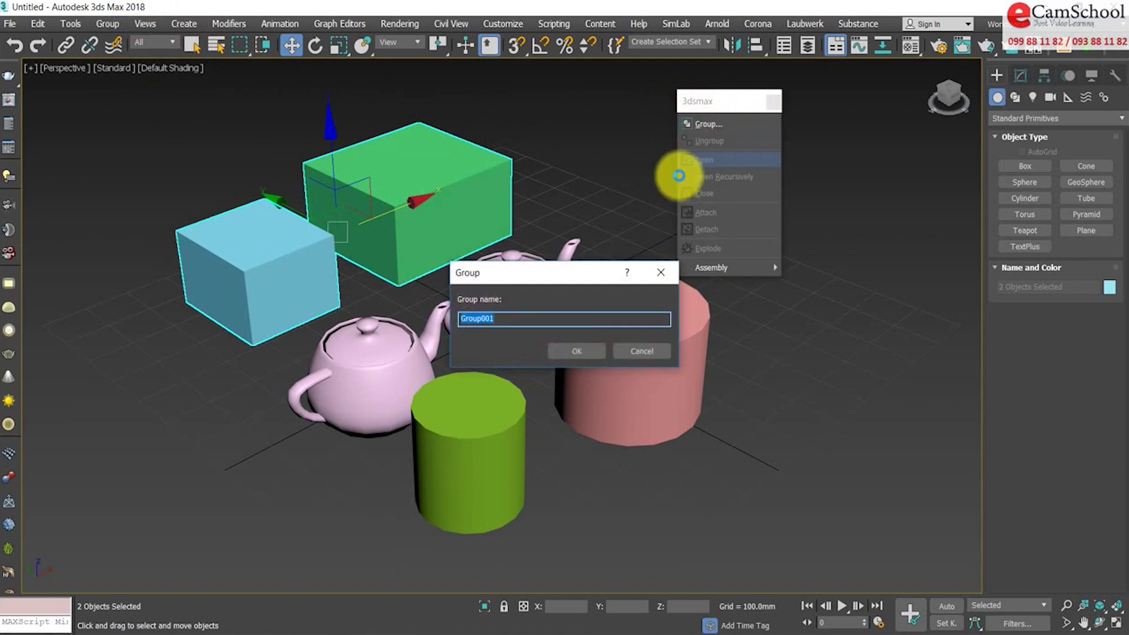
drag(552, 270, 592, 223)
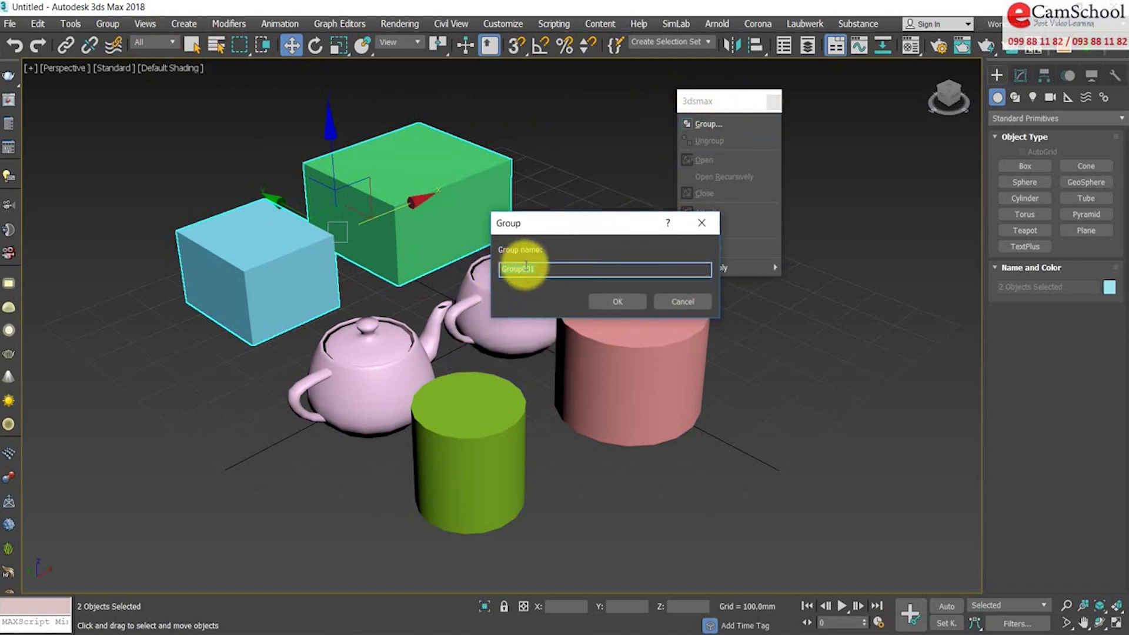
text(boxs)
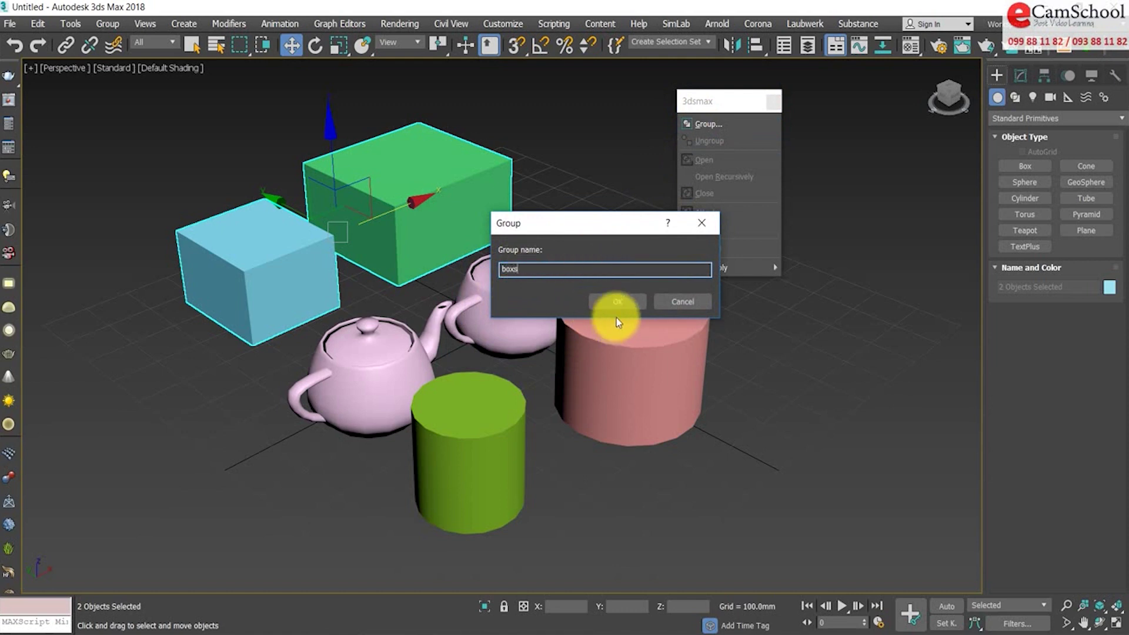
click(627, 302)
click(390, 372)
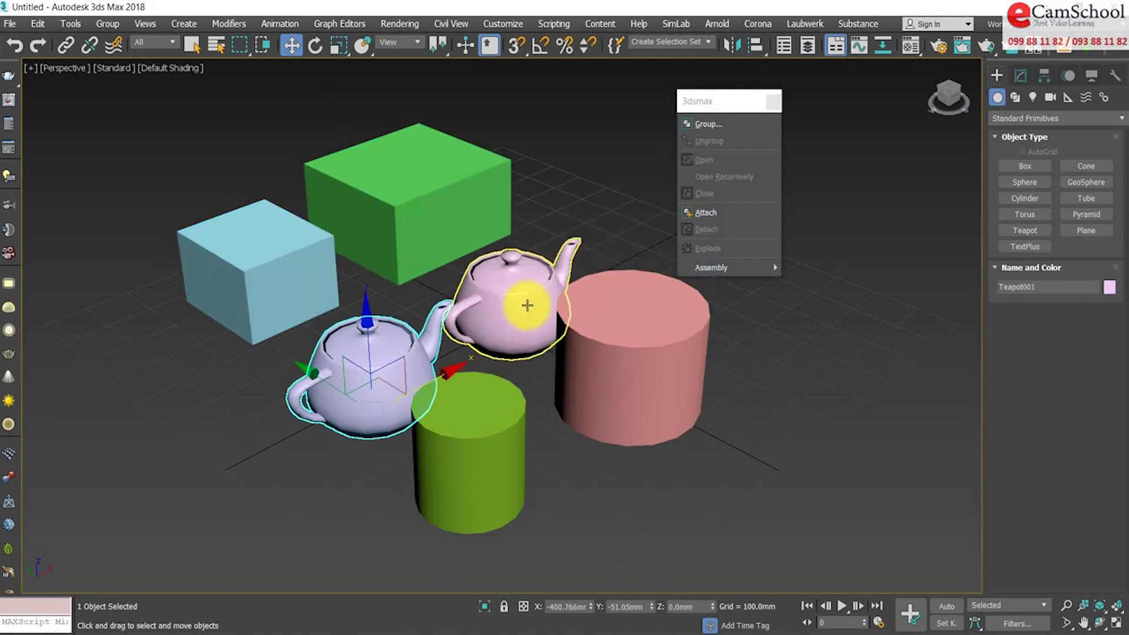
- Group the two teapots under the default name Group001
ctrl+click(528, 304)
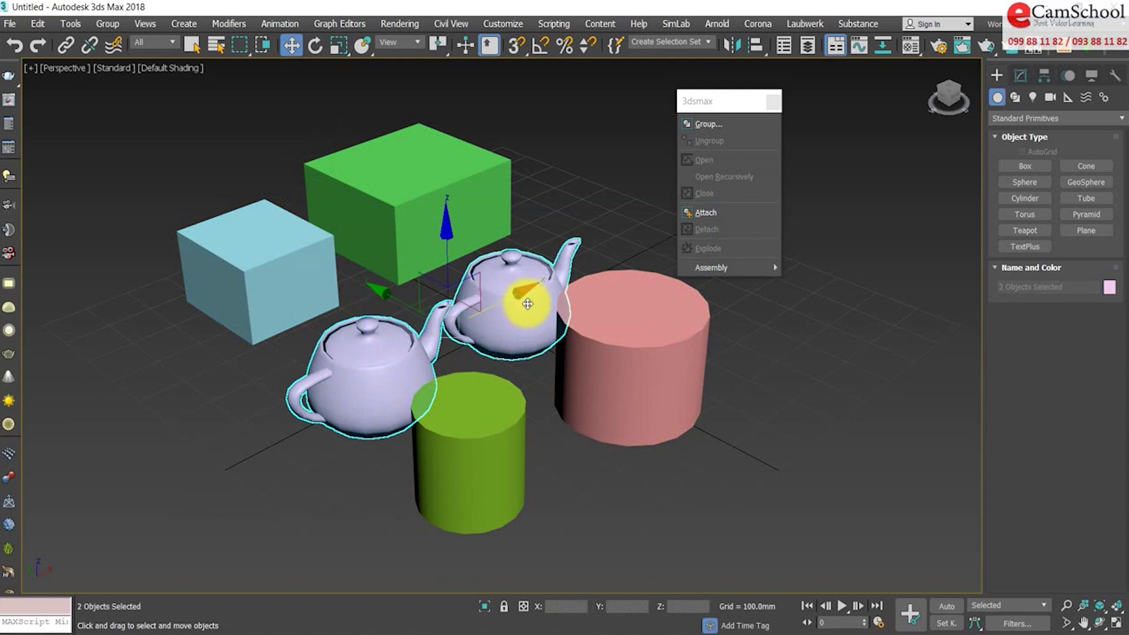
click(716, 123)
drag(545, 277, 563, 186)
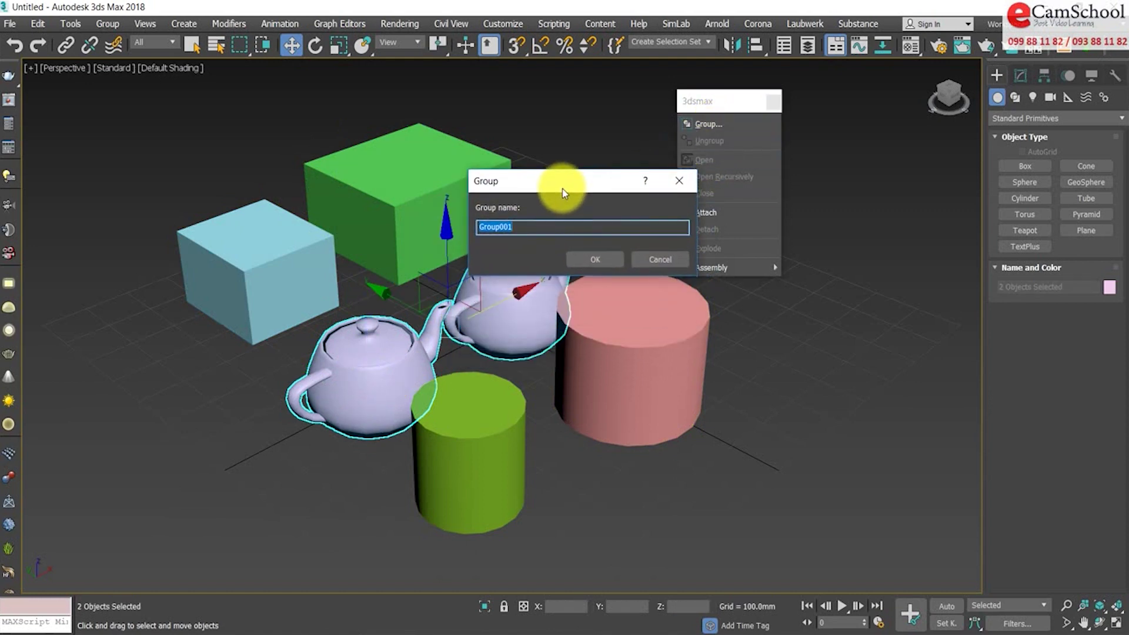
click(599, 258)
- Group the green and pink cylinders as Group002
click(470, 442)
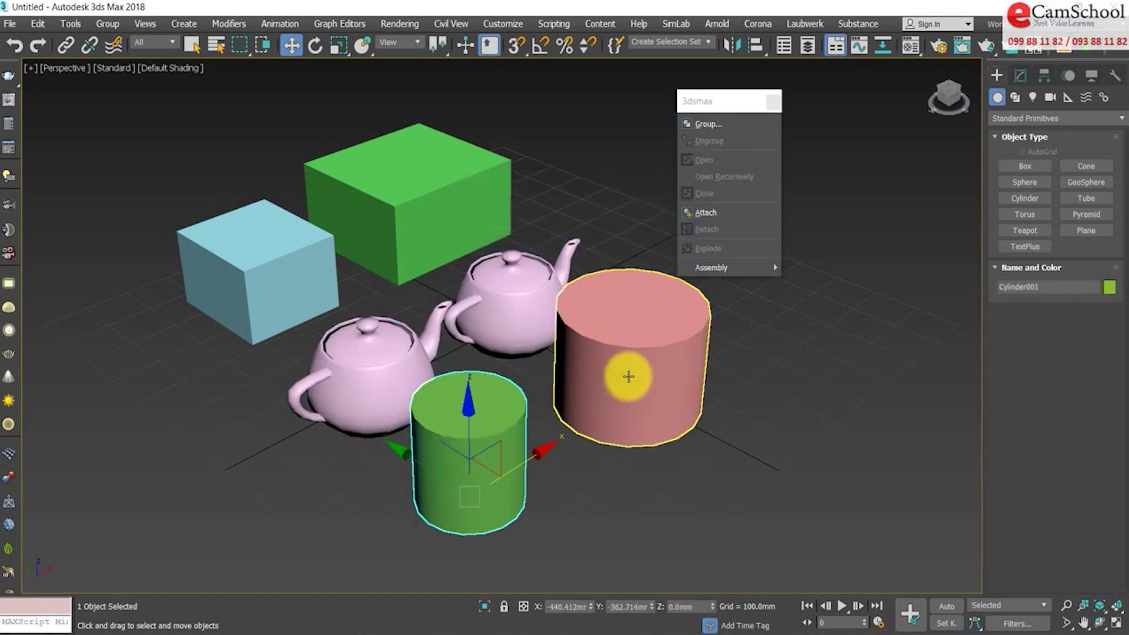
ctrl+click(639, 343)
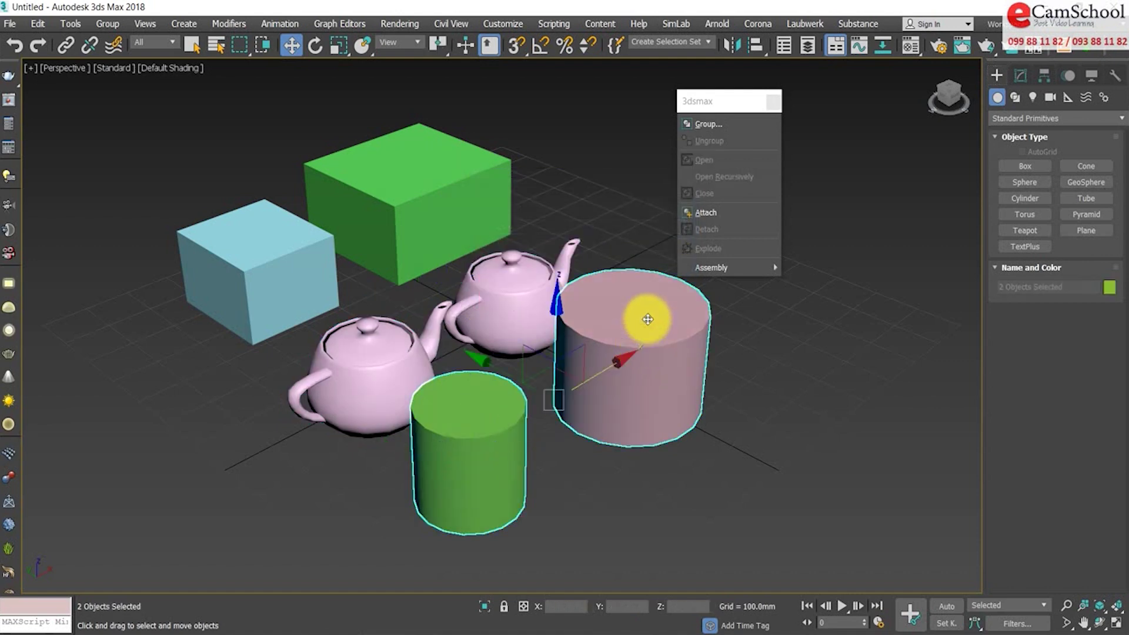
click(720, 125)
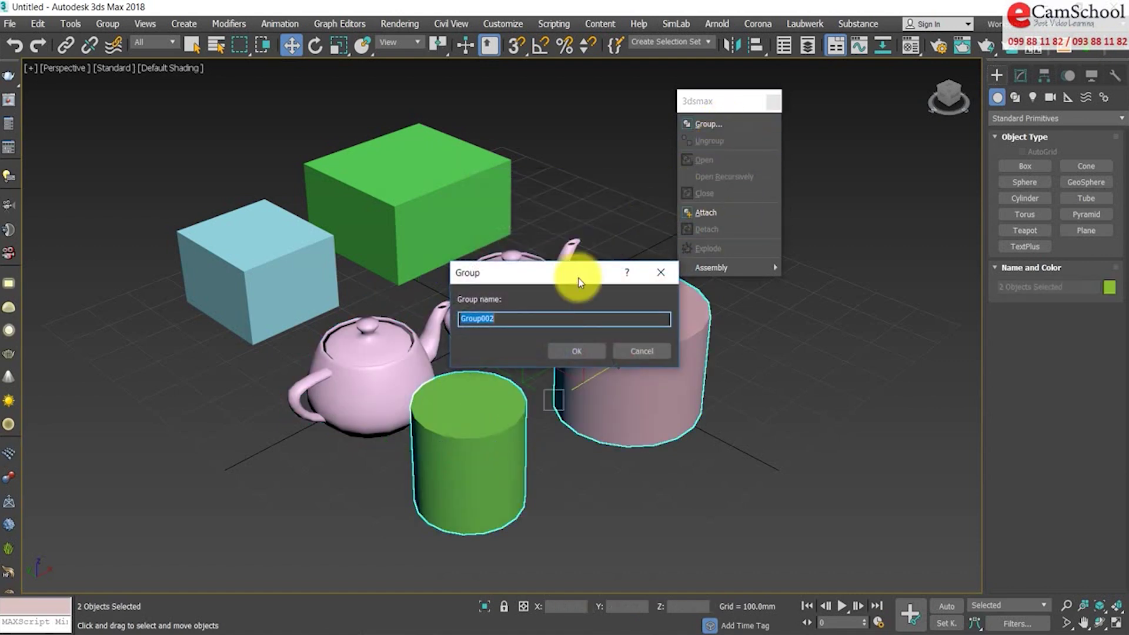
click(579, 352)
click(789, 389)
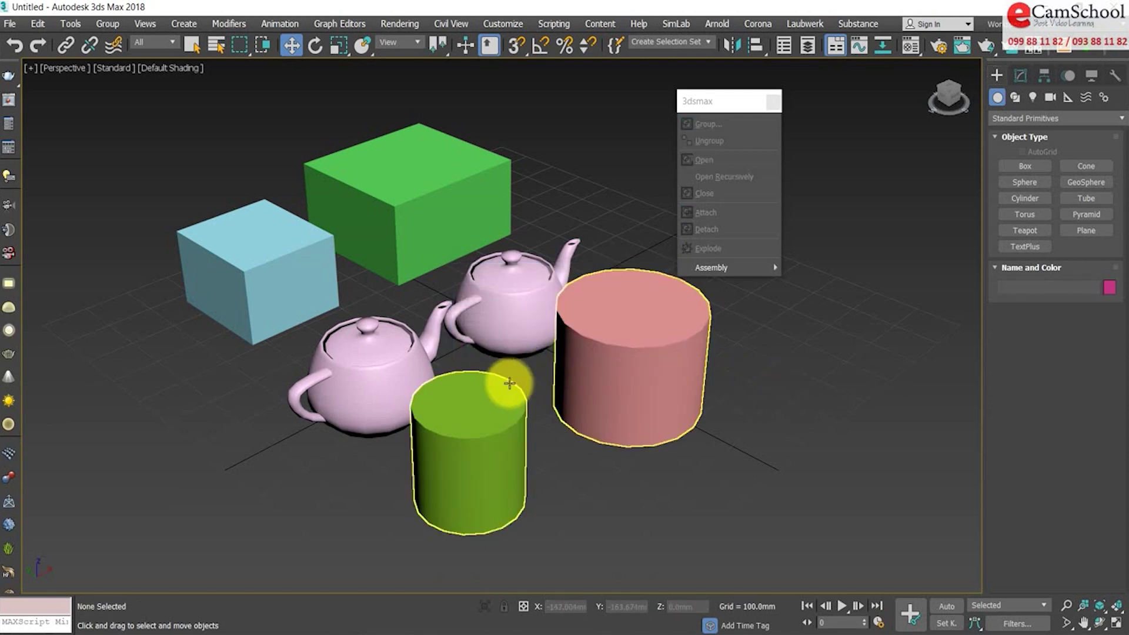
click(301, 297)
click(469, 468)
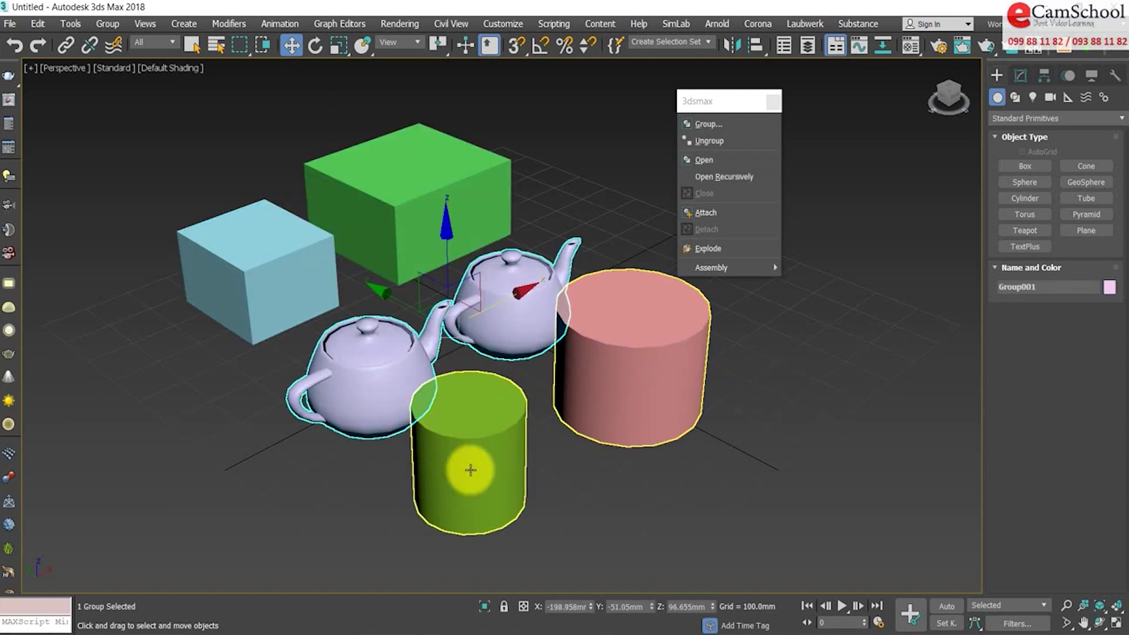
- Move the cylinder, teapot and box groups toward the front as single units
drag(504, 373, 575, 425)
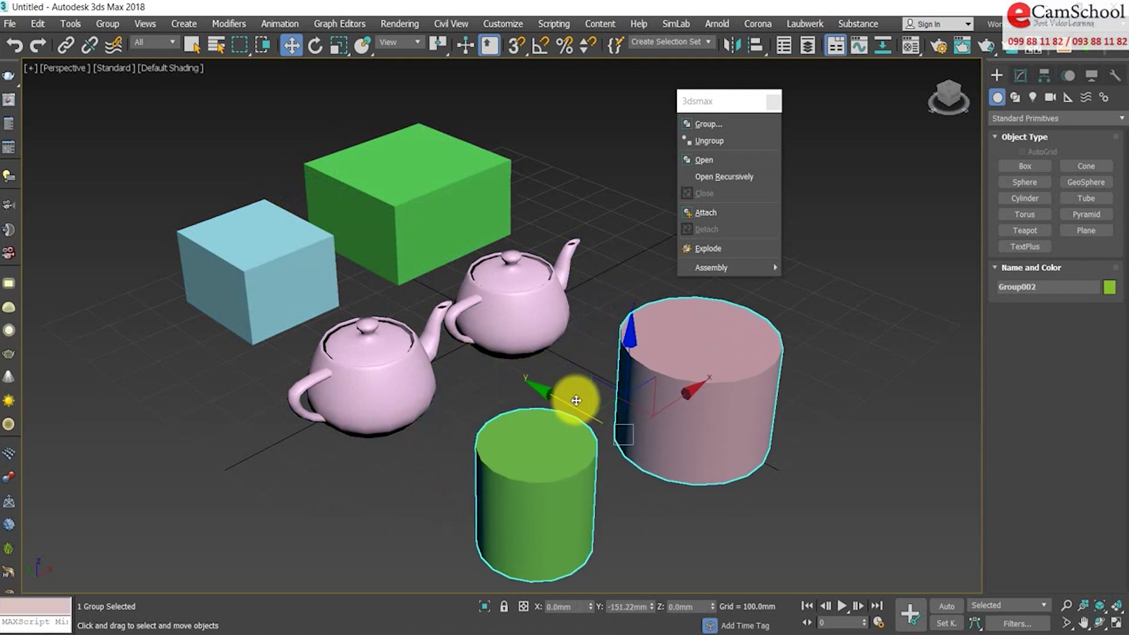
mouse_move(388, 409)
mouse_down()
mouse_move(509, 469)
mouse_move(497, 459)
mouse_up()
click(277, 285)
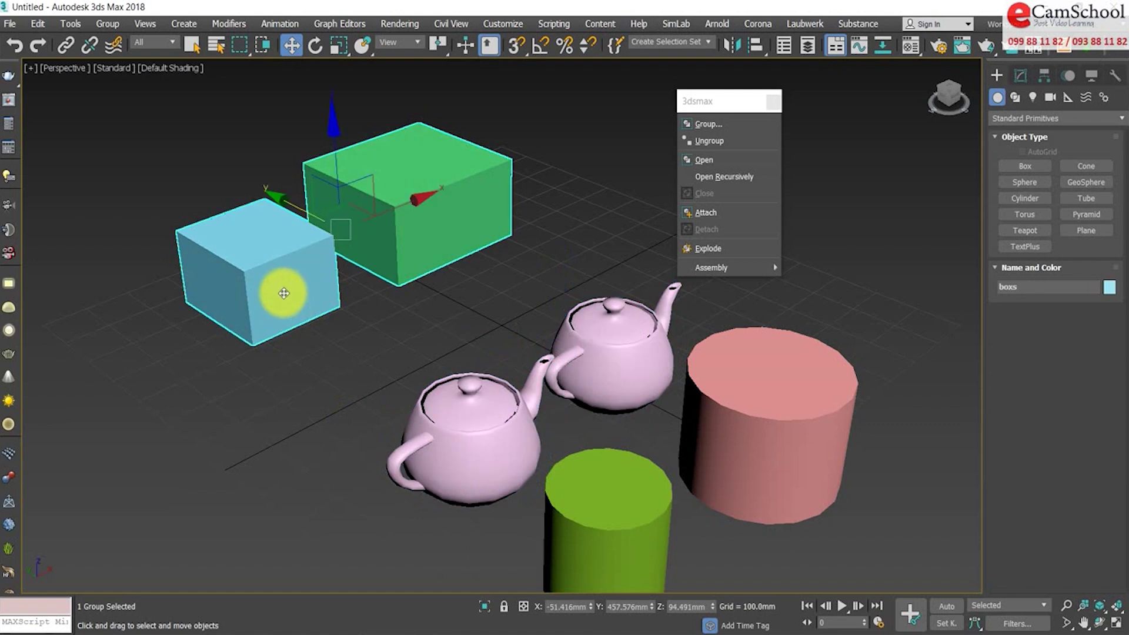
drag(288, 202, 546, 308)
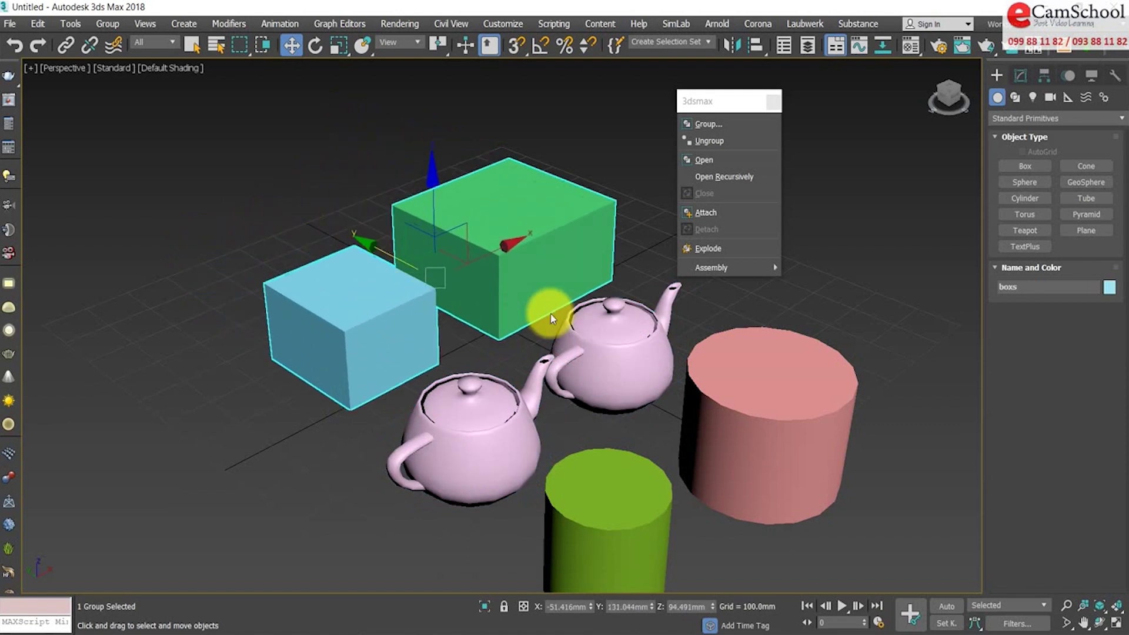
scroll(570, 371, down, 3)
middle_drag(570, 371, 488, 338)
- Move the teapot group right and forward, undoing a stray cylinder-group move
click(388, 353)
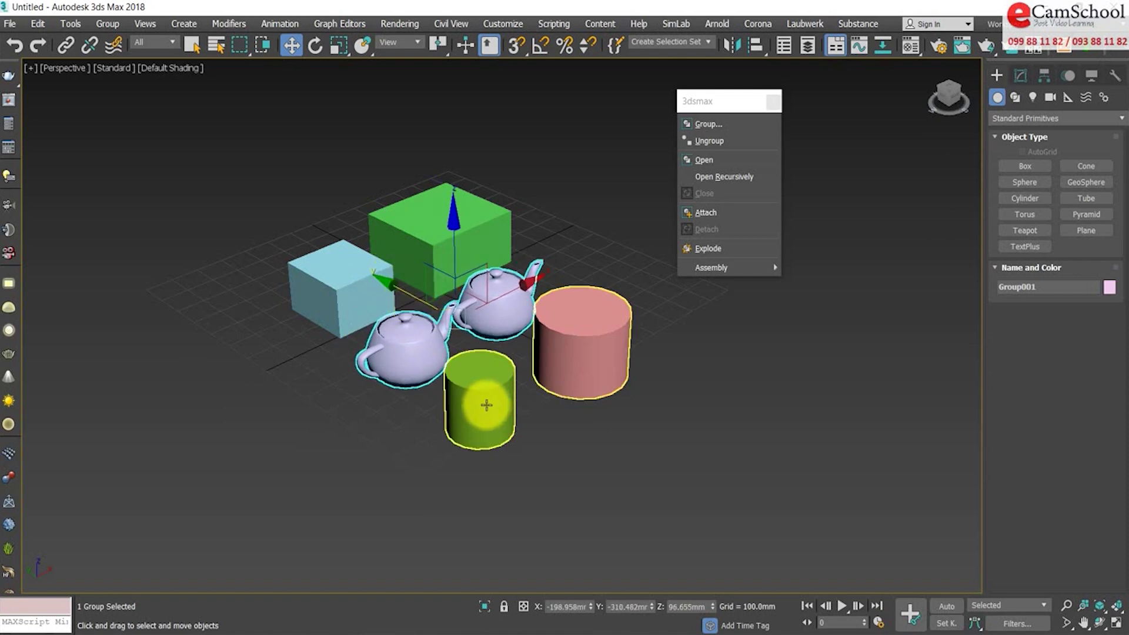
drag(478, 399, 528, 429)
key(ctrl+z)
click(399, 358)
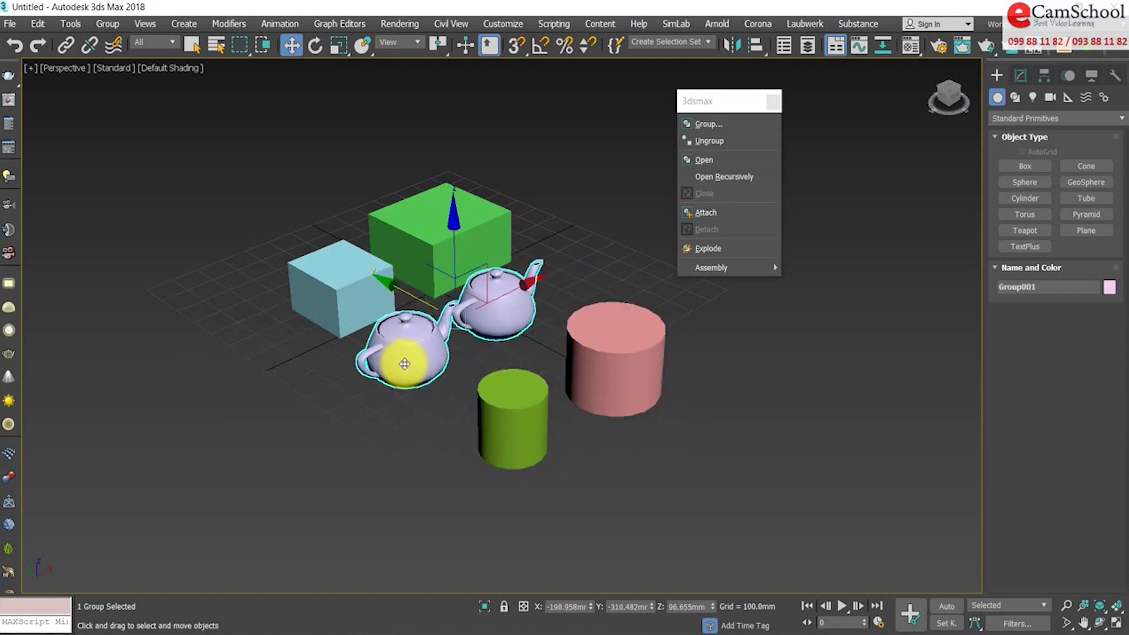
drag(398, 358, 421, 383)
click(343, 413)
middle_drag(459, 383, 434, 340)
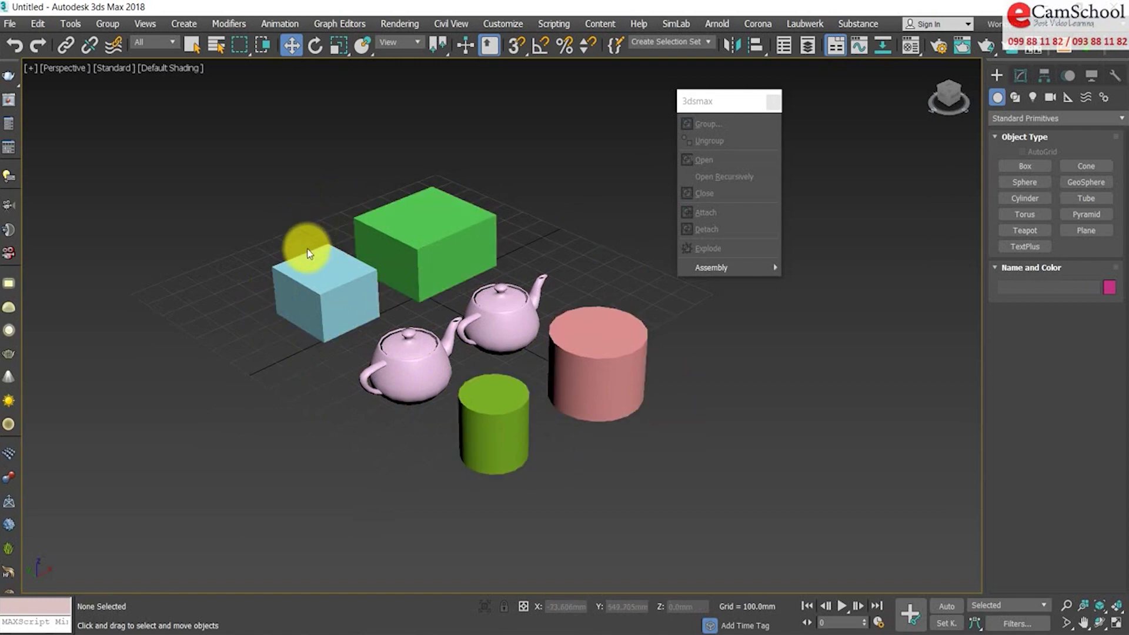
click(330, 264)
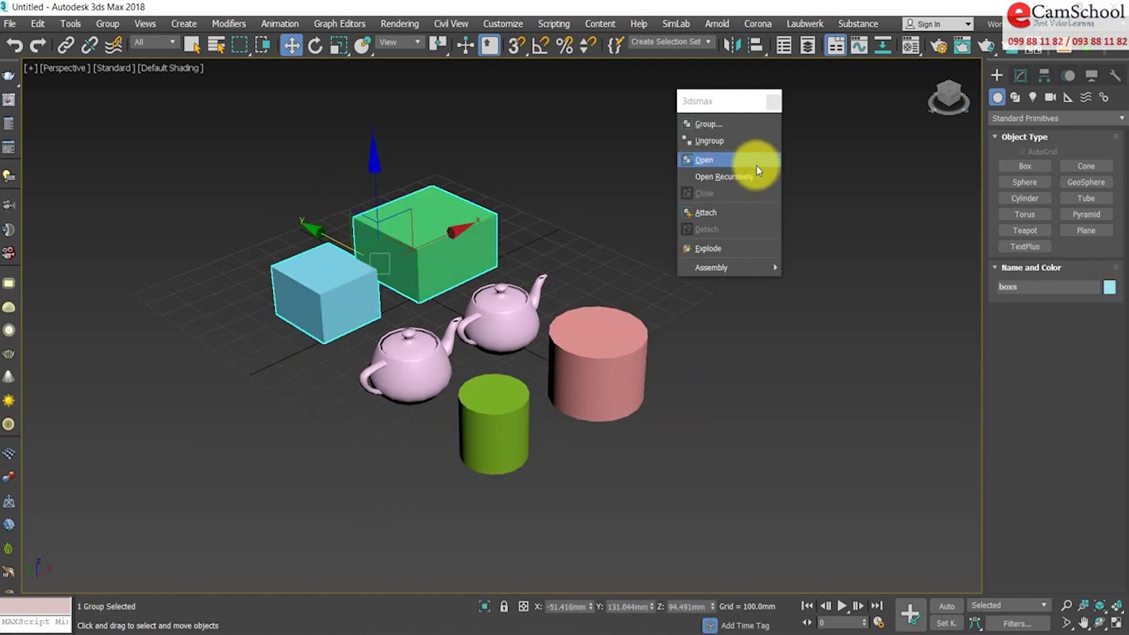
- Open the boxs group, set the blue box to 388.273mm wide and 200.898mm high, then close it
click(725, 161)
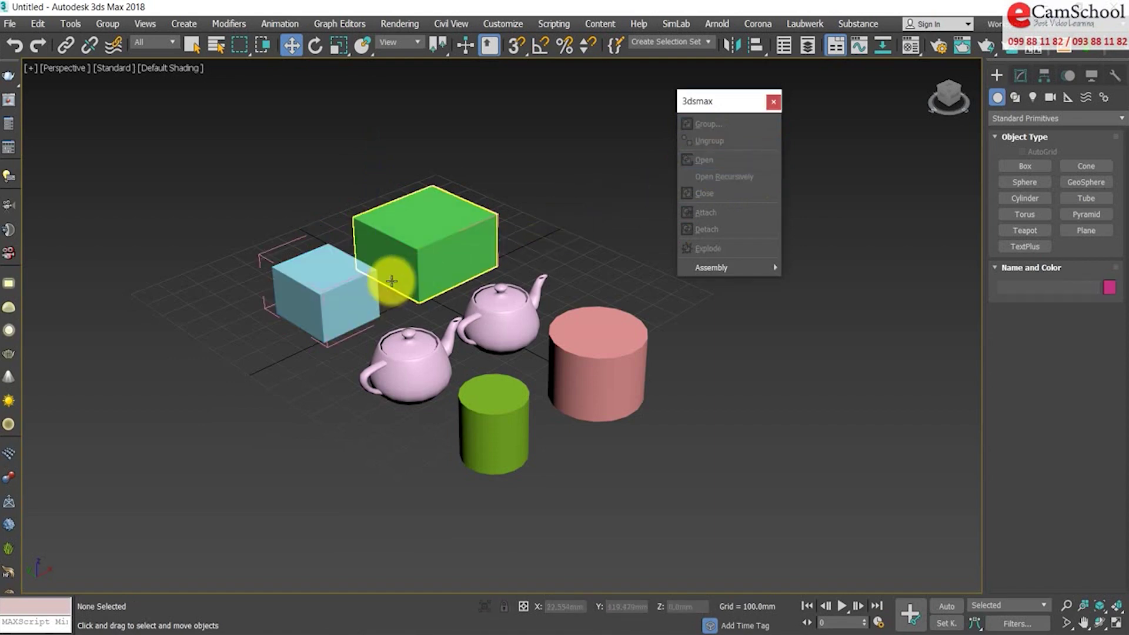
click(349, 288)
scroll(317, 305, up, 1)
scroll(344, 297, up, 2)
scroll(353, 286, down, 2)
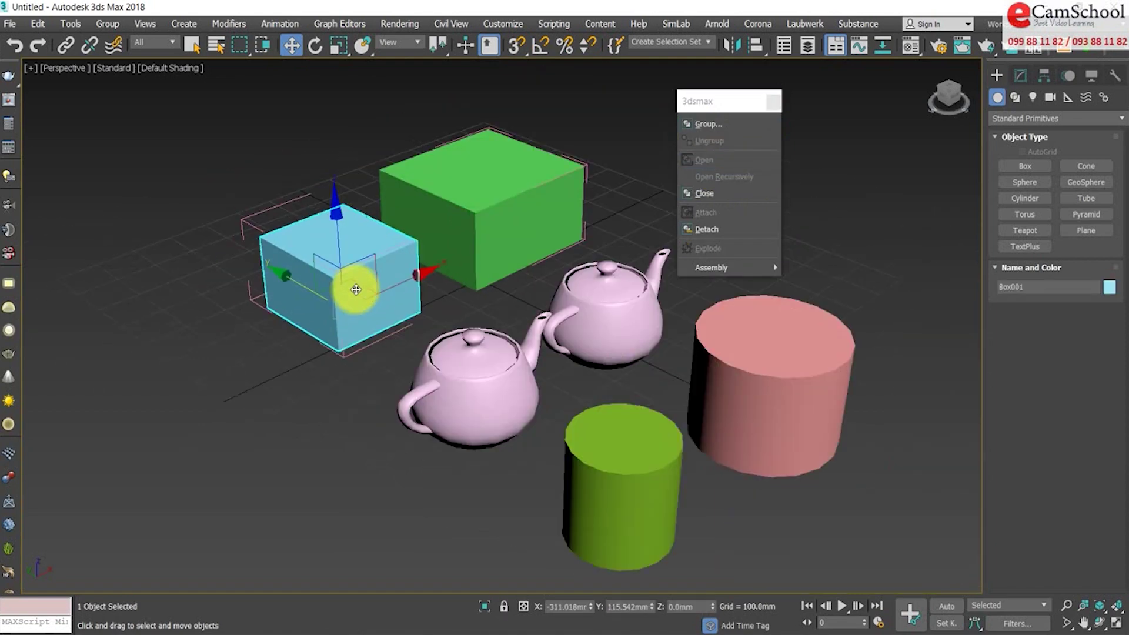
click(1020, 75)
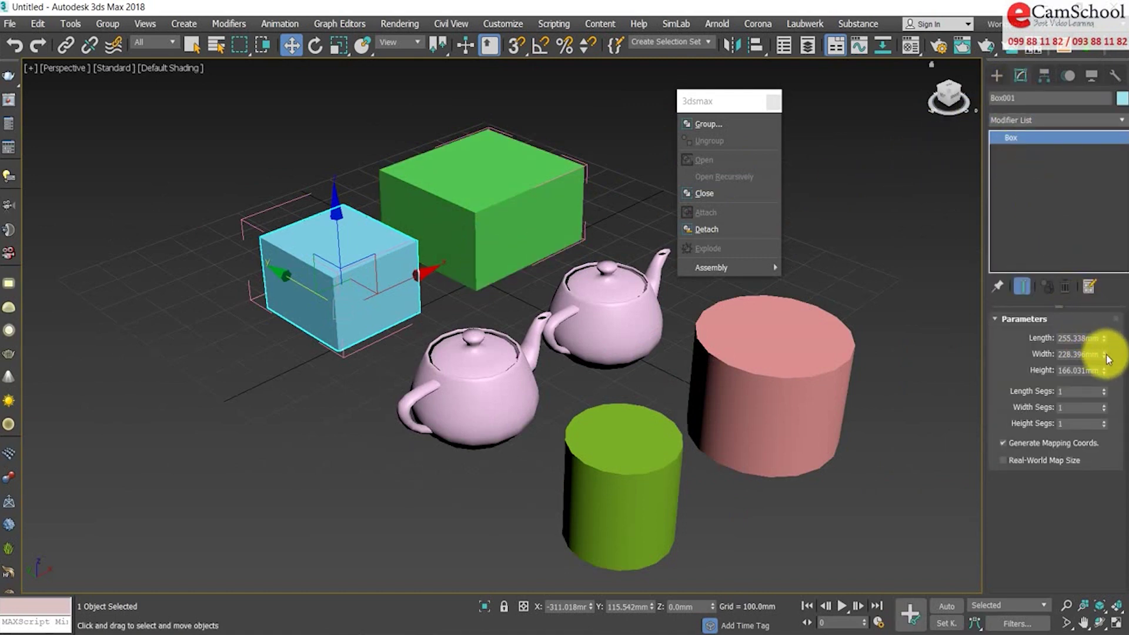
drag(1105, 355, 1090, 309)
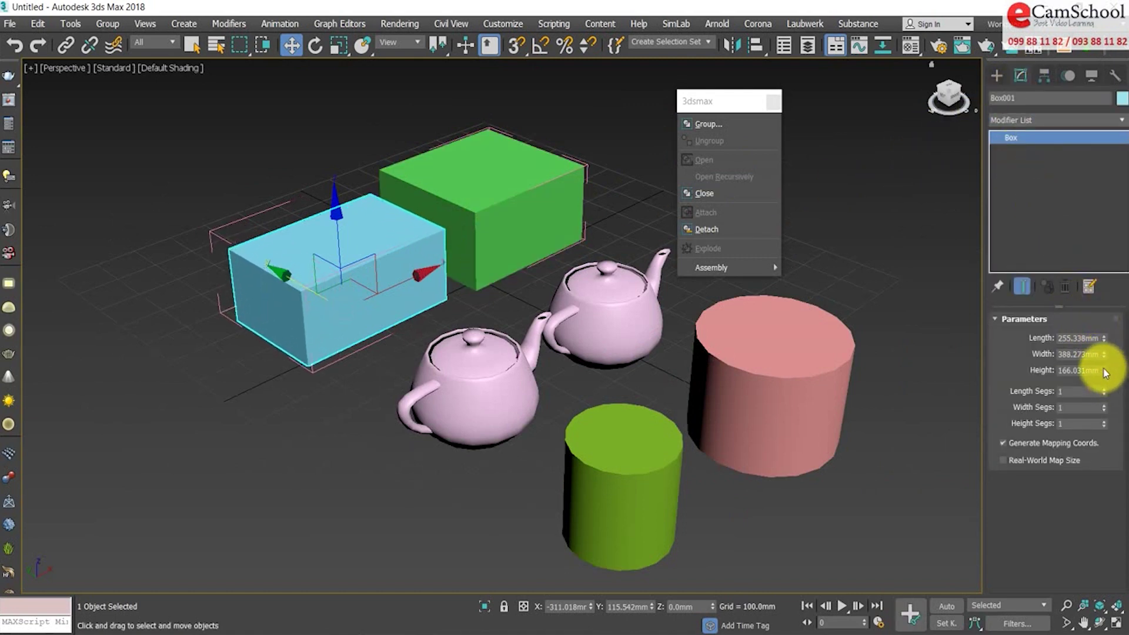
drag(1105, 373, 1096, 353)
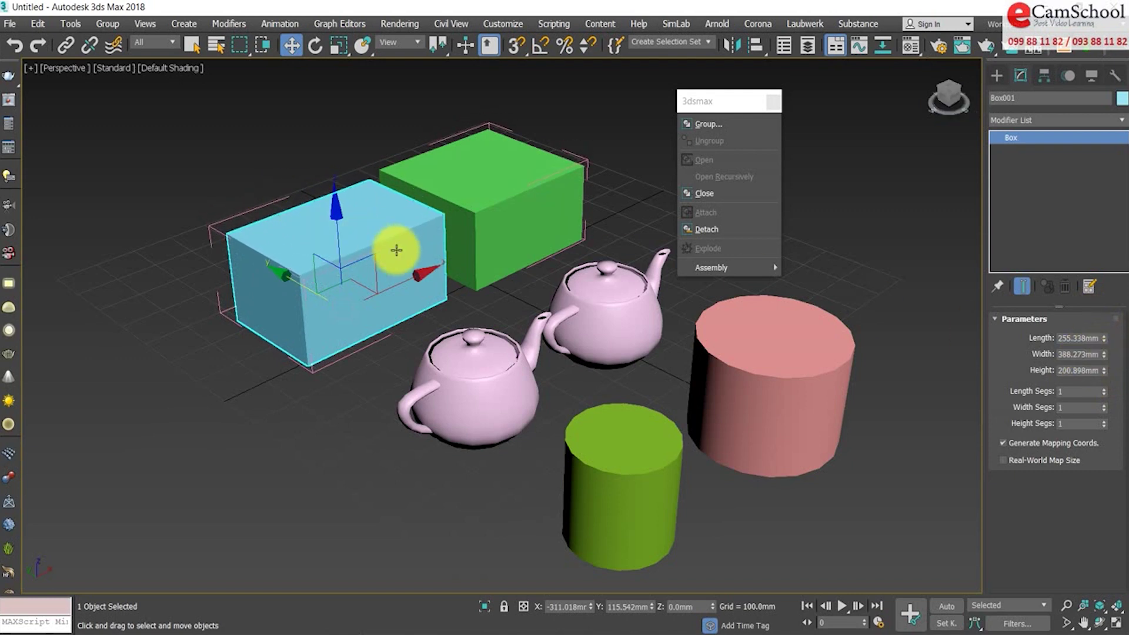
middle_drag(397, 250, 355, 247)
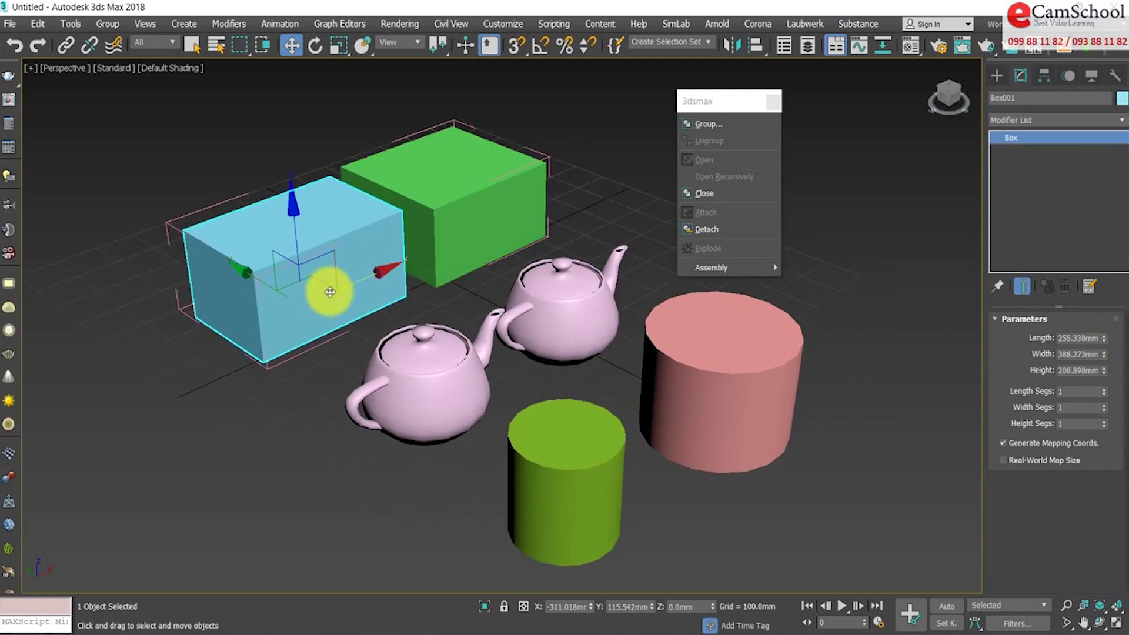
click(711, 196)
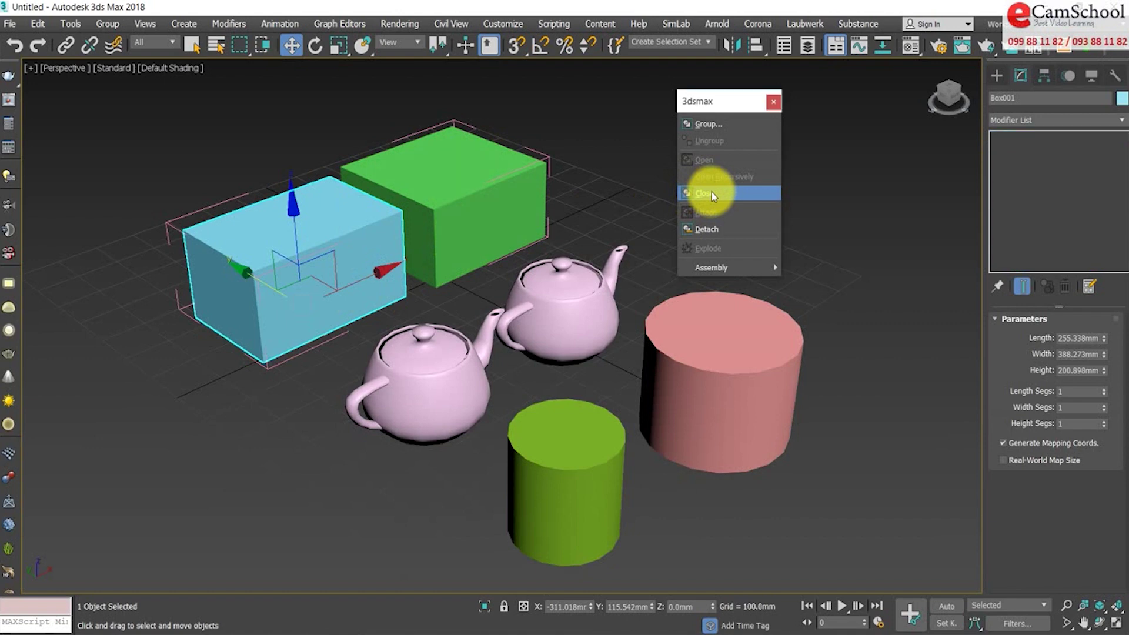
- Open Group001, set Teapot002's radius to 74.869mm, and close the group again
click(445, 378)
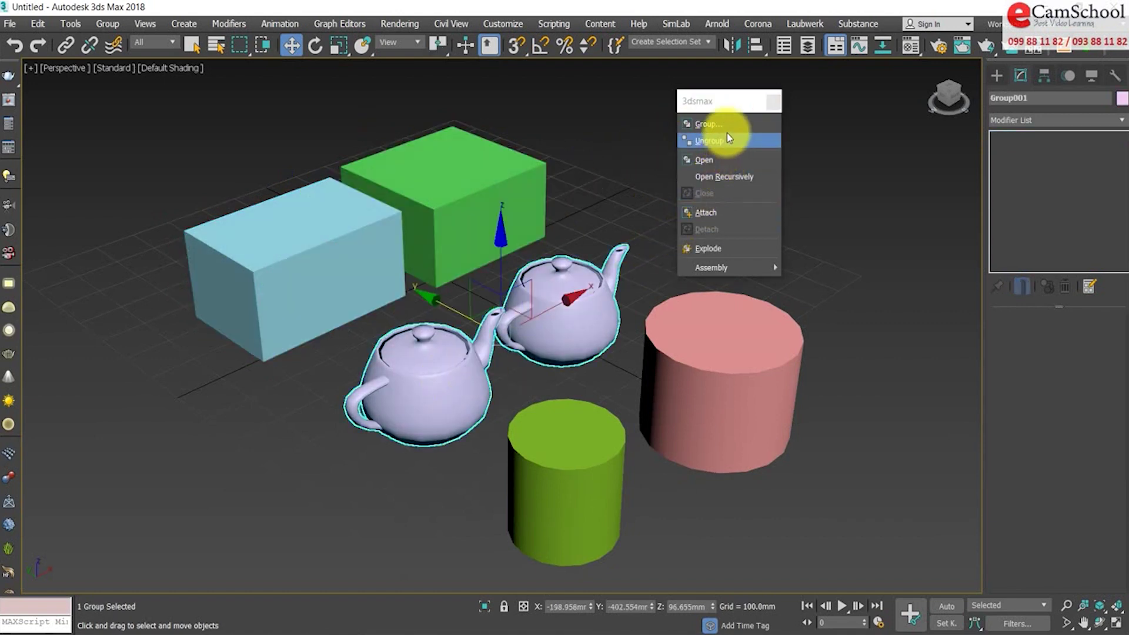
click(719, 161)
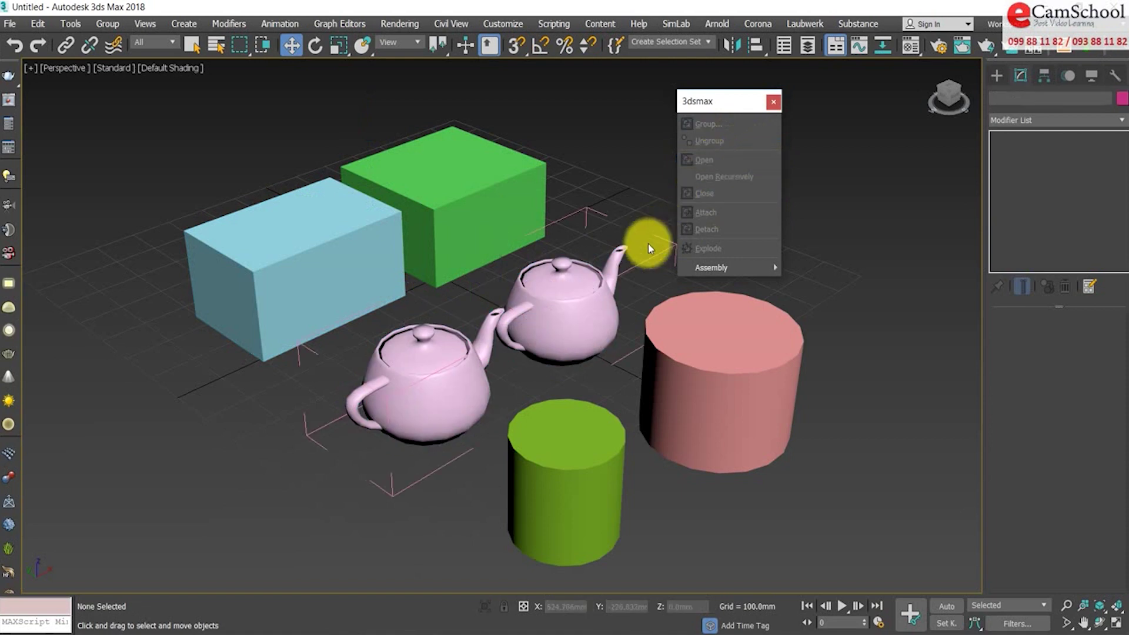
click(559, 307)
drag(1098, 342, 1092, 360)
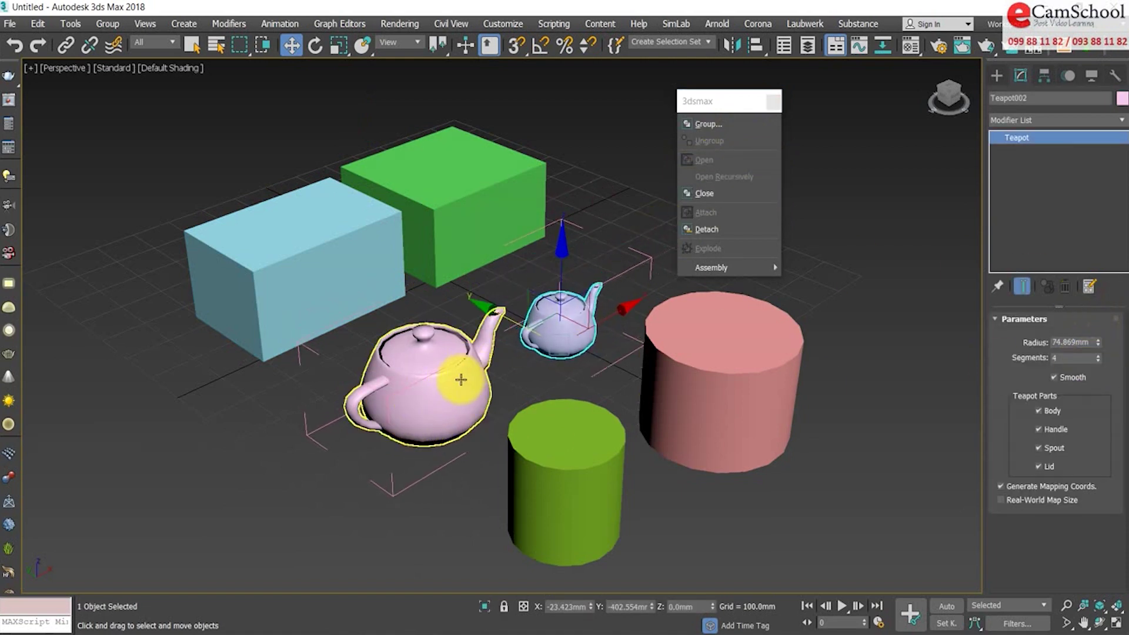
middle_drag(462, 365, 441, 391)
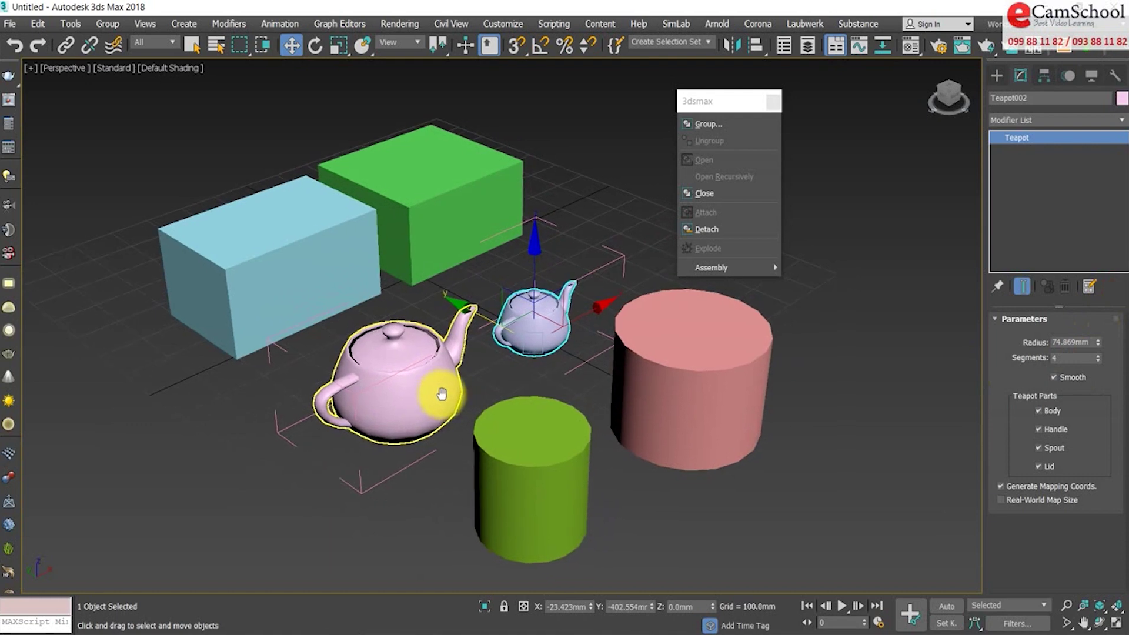
click(718, 195)
click(554, 497)
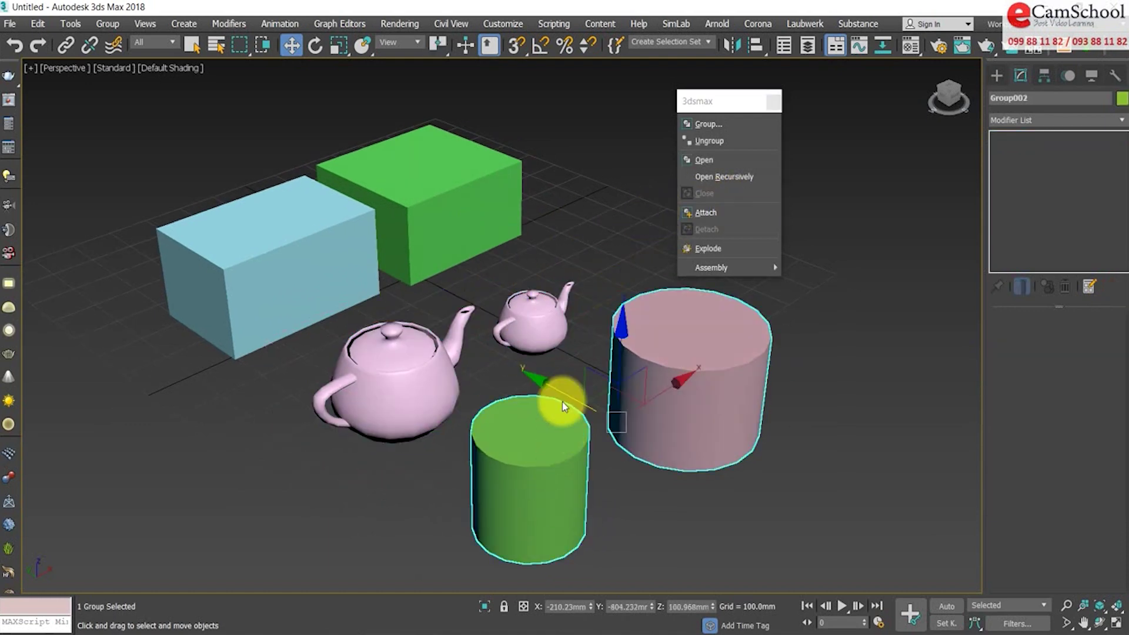
- Add the teapot and box groups to the selected cylinder group
middle_drag(585, 320, 587, 306)
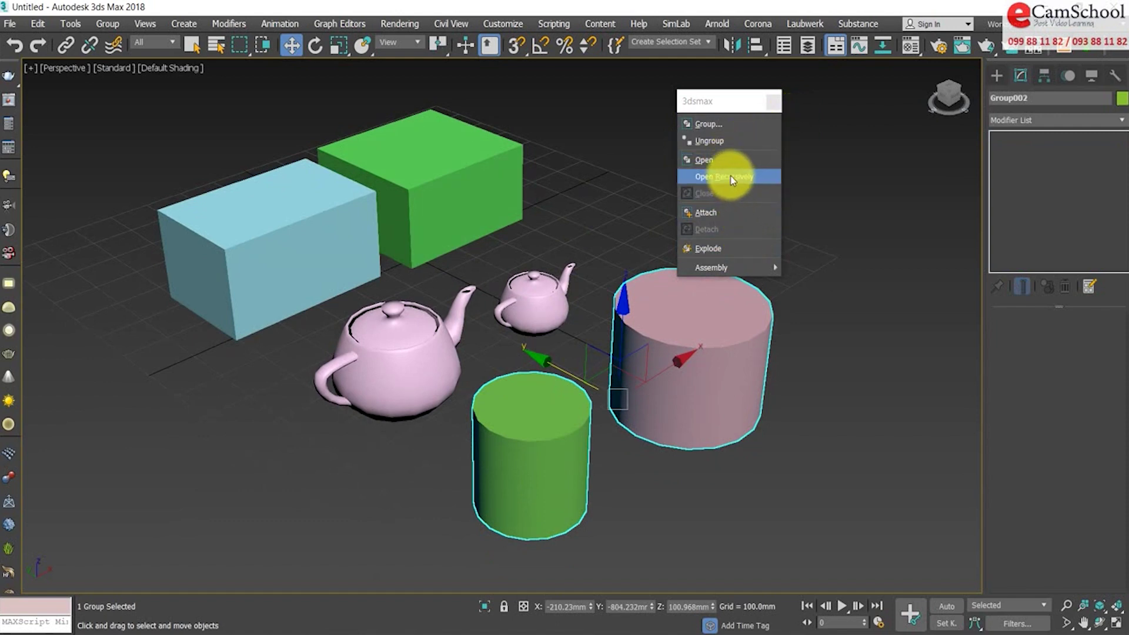
ctrl+click(391, 383)
ctrl+click(293, 278)
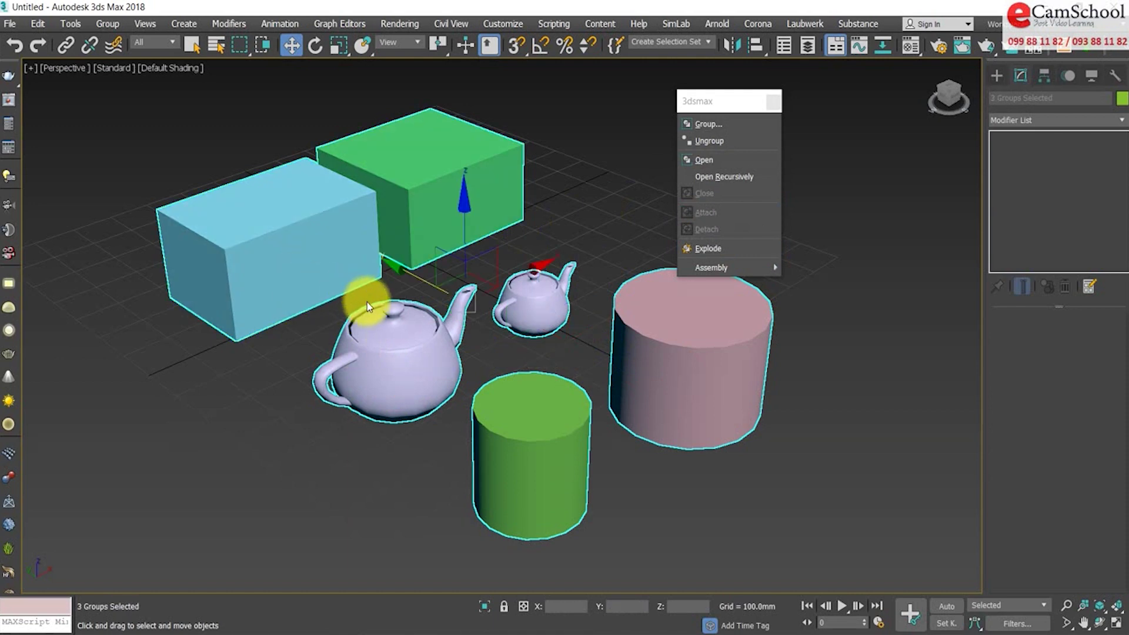
scroll(353, 308, down, 4)
scroll(312, 305, up, 3)
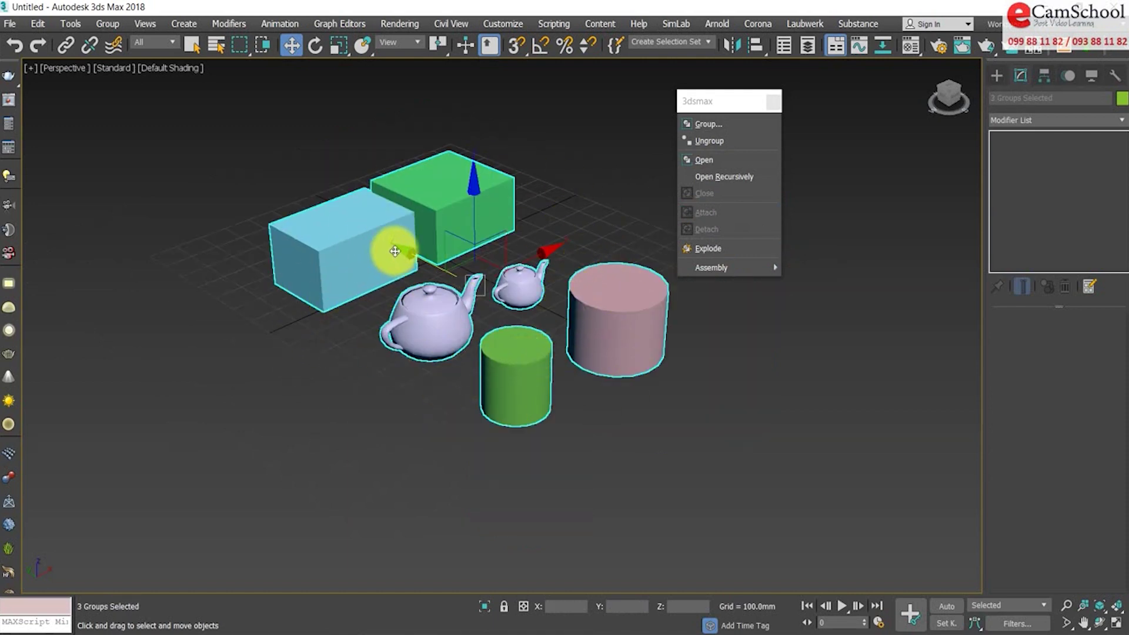
- Group the three selected groups as Group003, then reselect it and open it
click(708, 124)
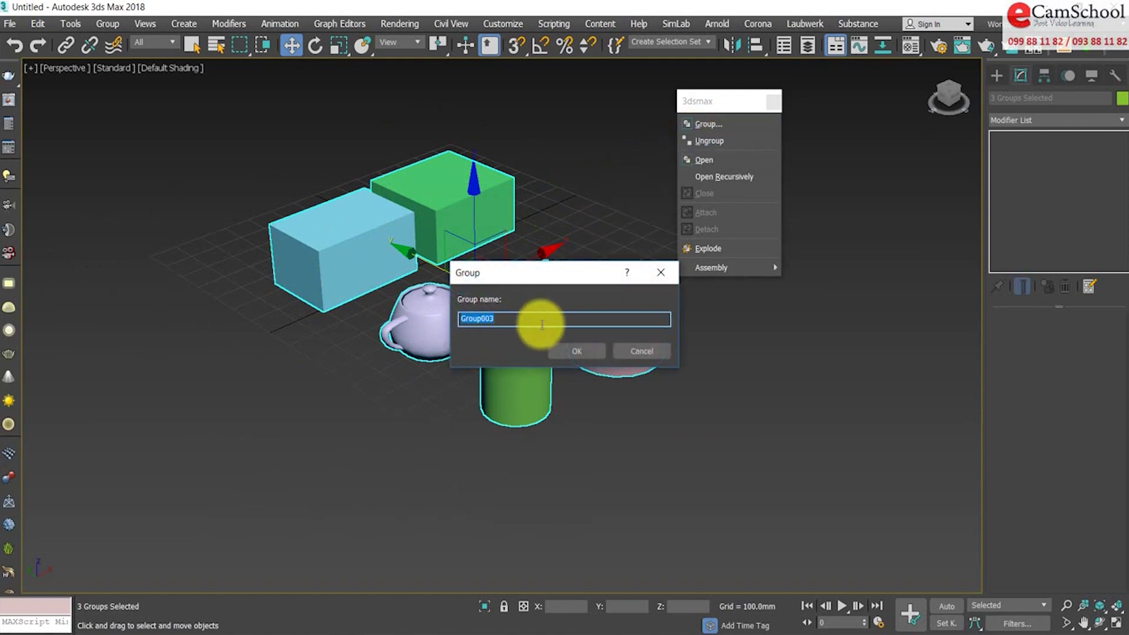
click(583, 356)
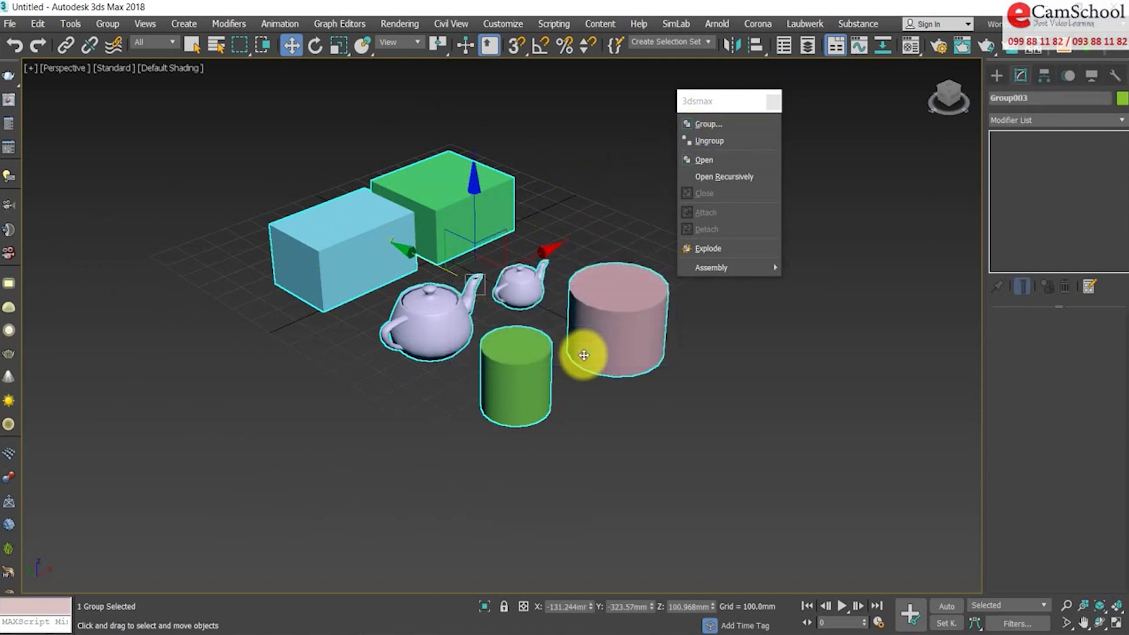
click(799, 446)
click(528, 388)
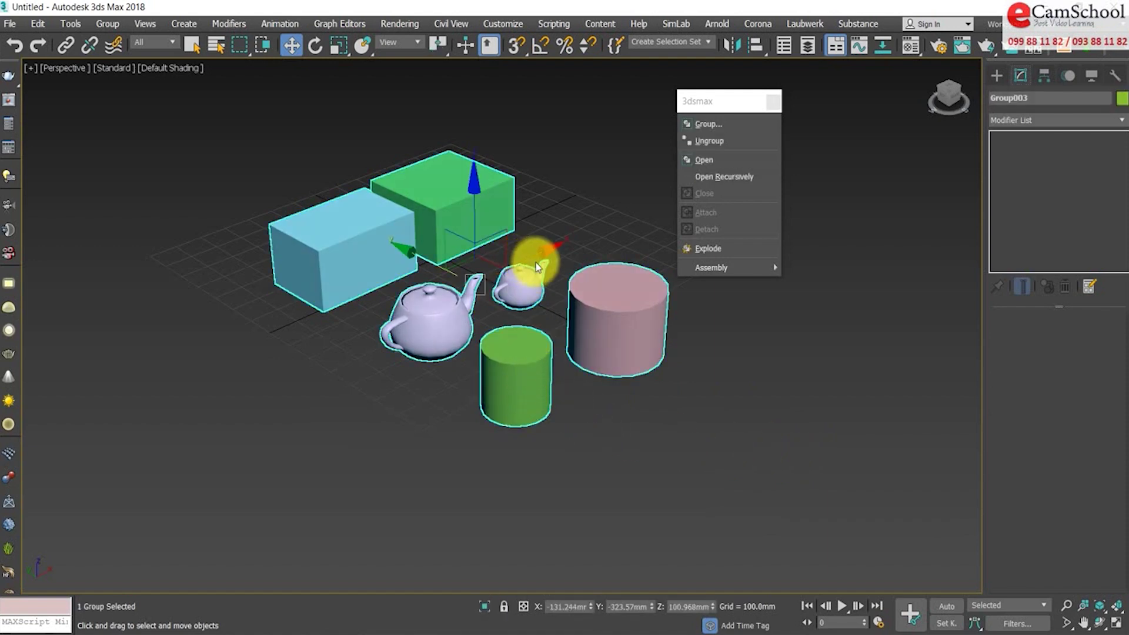
click(704, 160)
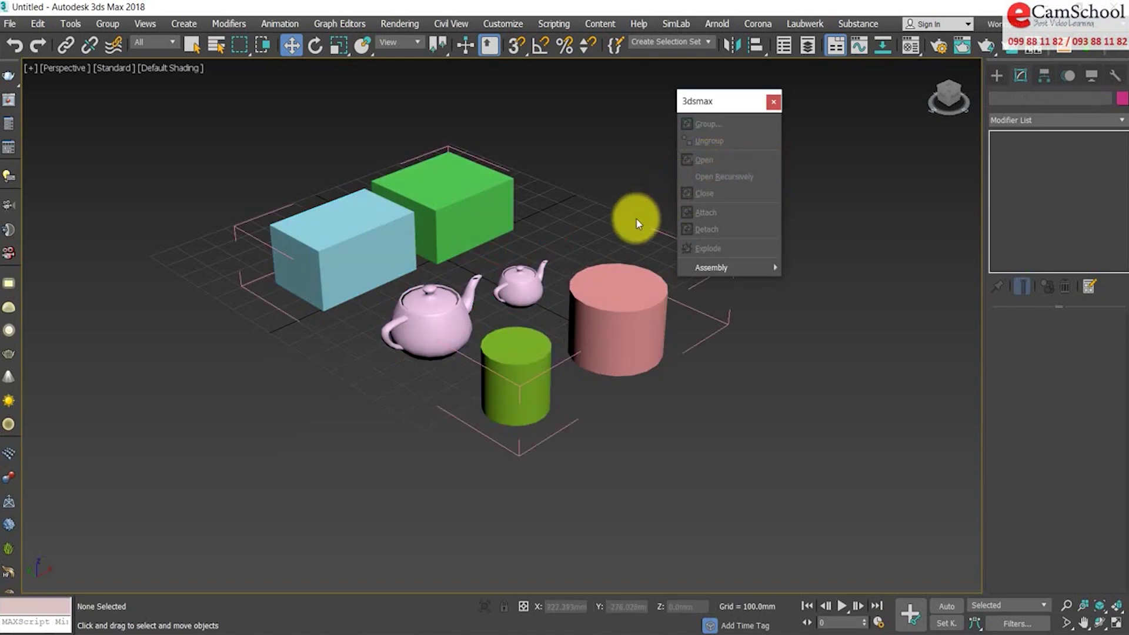
- Test-move the inner groups inside the open Group003, then close it
mouse_move(371, 276)
mouse_down()
mouse_move(434, 197)
mouse_move(264, 235)
mouse_move(376, 296)
mouse_up()
click(428, 323)
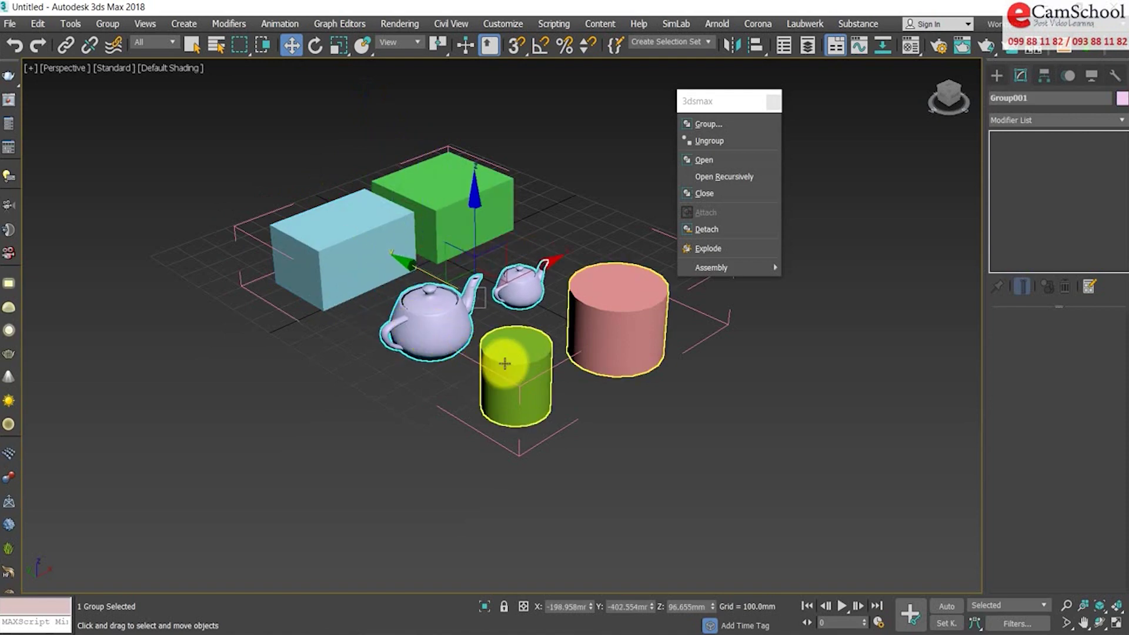
drag(492, 353, 574, 416)
right_click(588, 429)
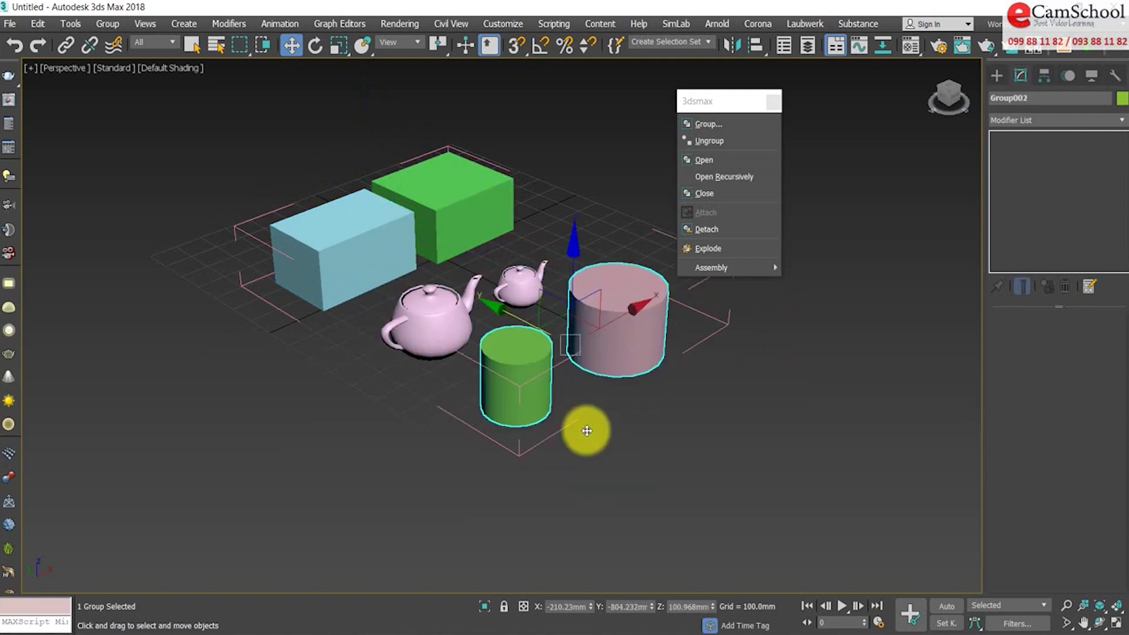
click(719, 193)
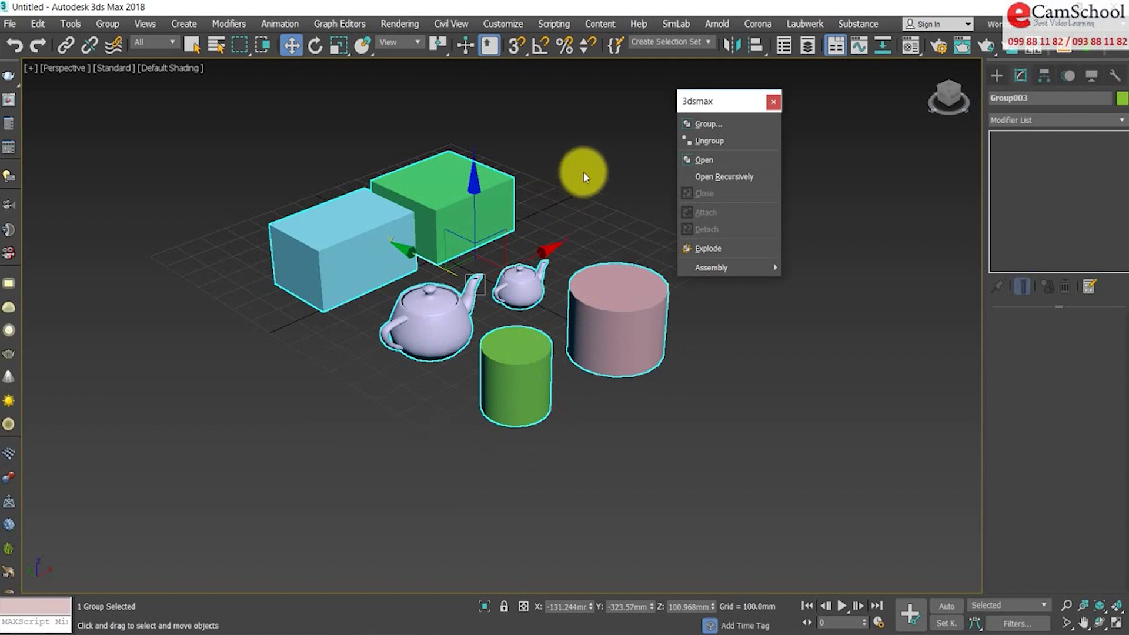
- Ungroup Group003 and move the teapot, cylinder and box groups separately to check
click(742, 140)
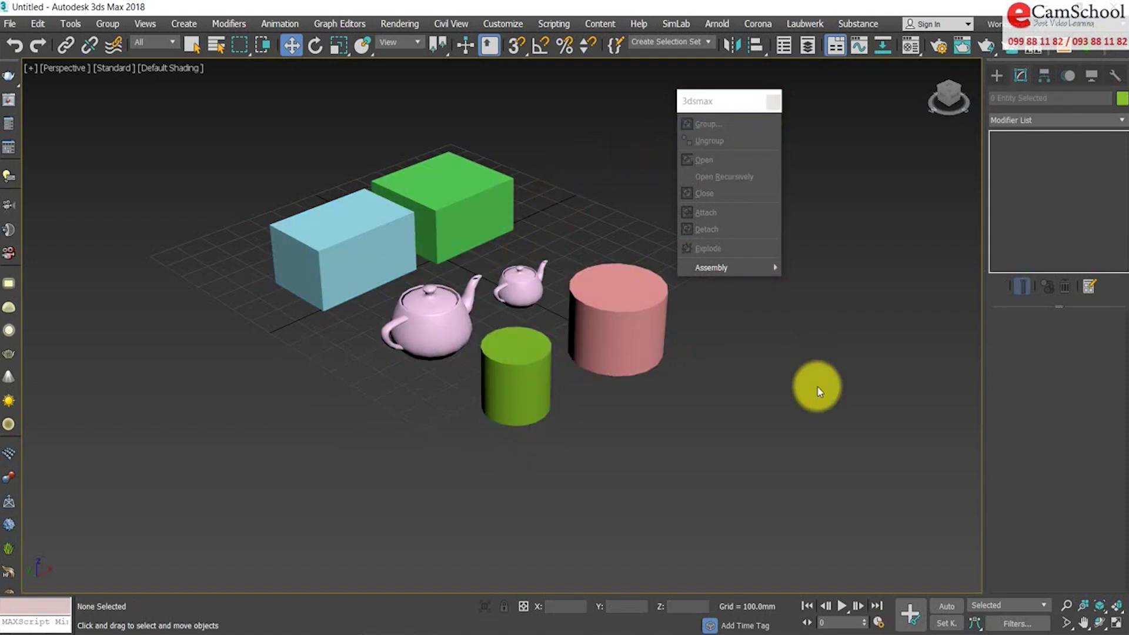
mouse_move(441, 321)
mouse_down()
mouse_move(527, 390)
mouse_move(416, 327)
mouse_up()
mouse_move(504, 398)
mouse_down()
mouse_move(649, 456)
mouse_move(504, 398)
mouse_up()
drag(353, 252, 204, 172)
key(ctrl+z)
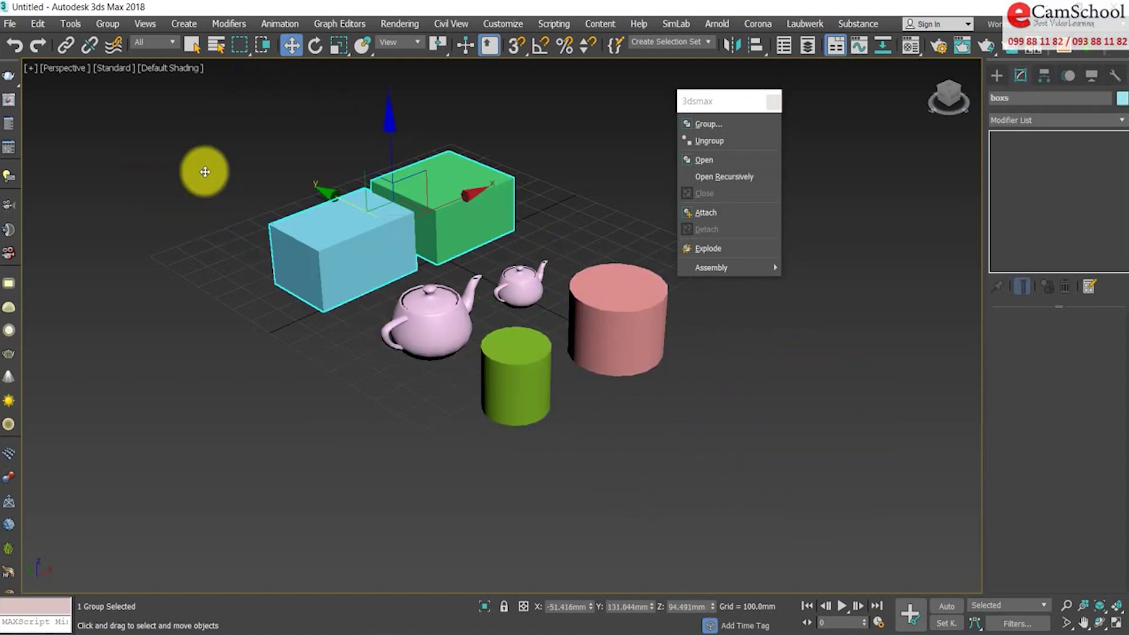
- Box-select all three groups, group them as Group003, then explode it into six objects
click(234, 347)
drag(224, 147, 699, 492)
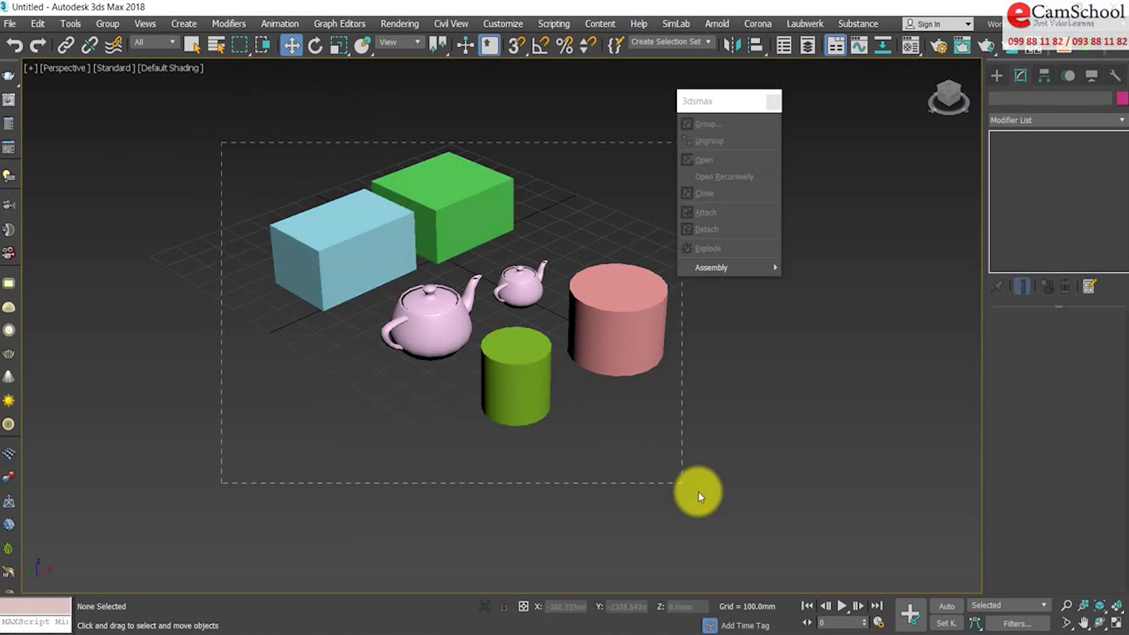
click(711, 122)
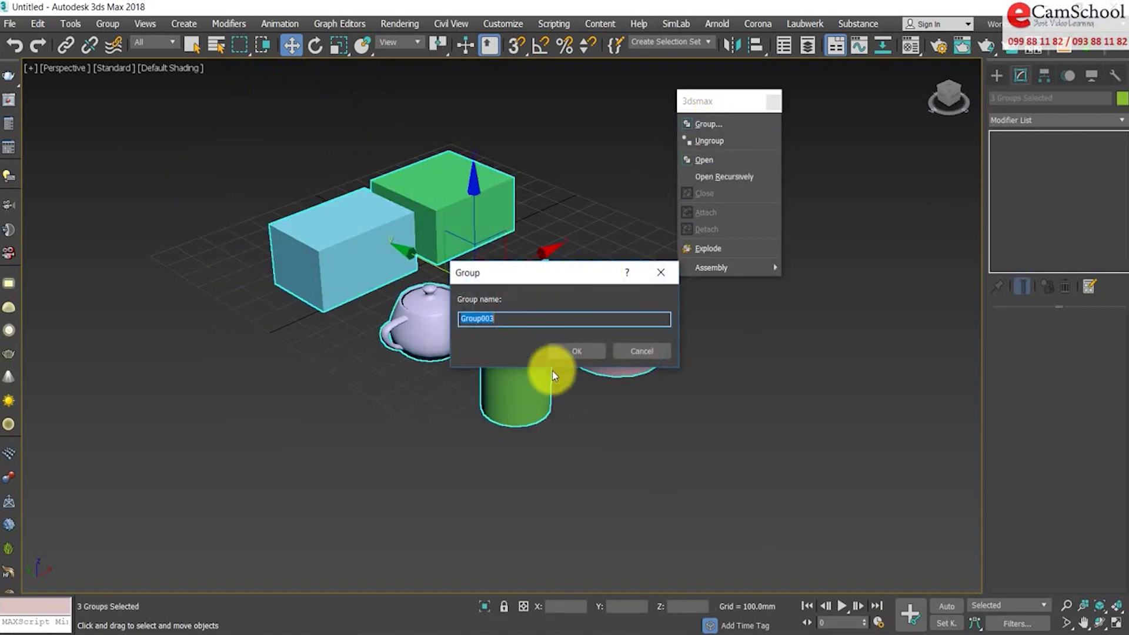
click(578, 351)
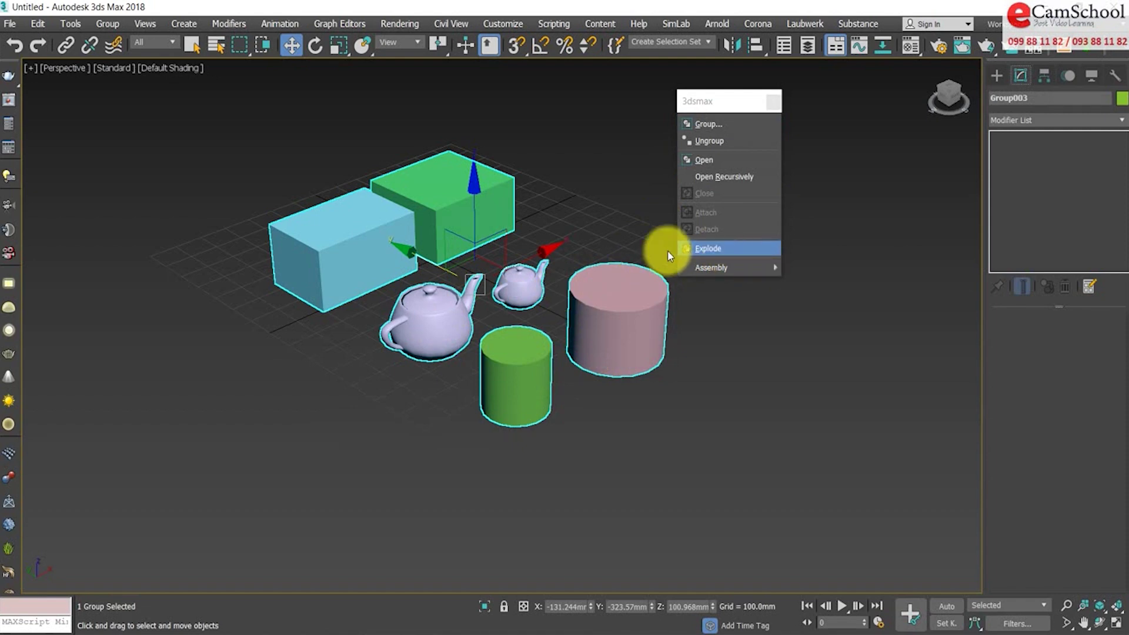
click(719, 248)
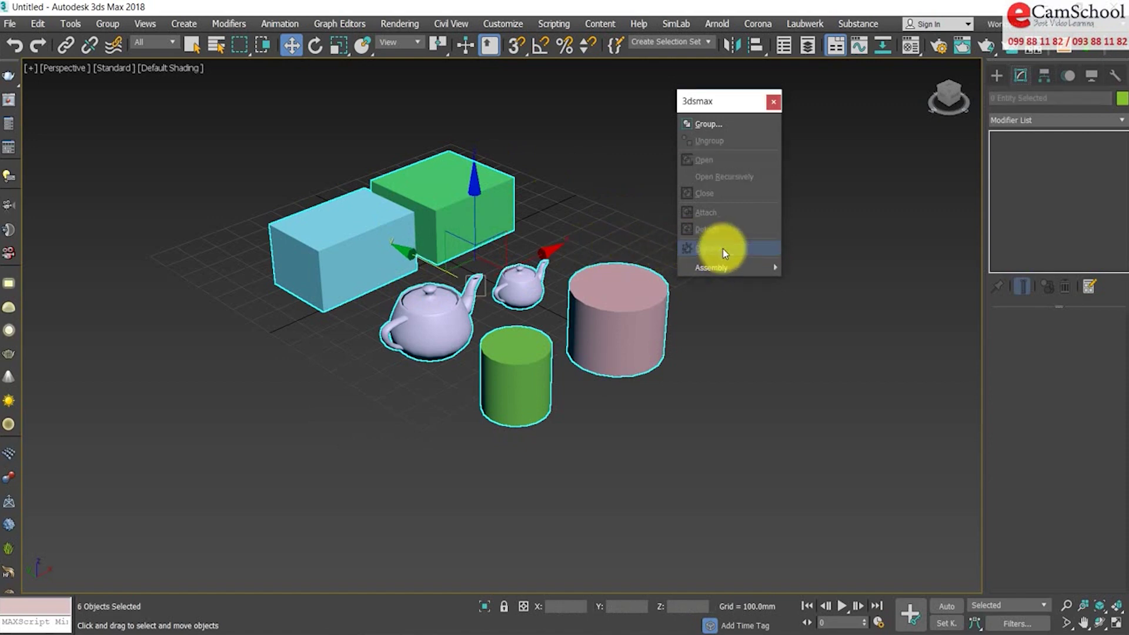
- Drag both cylinders, both teapots and the green box to new spots, then select the blue box
click(767, 421)
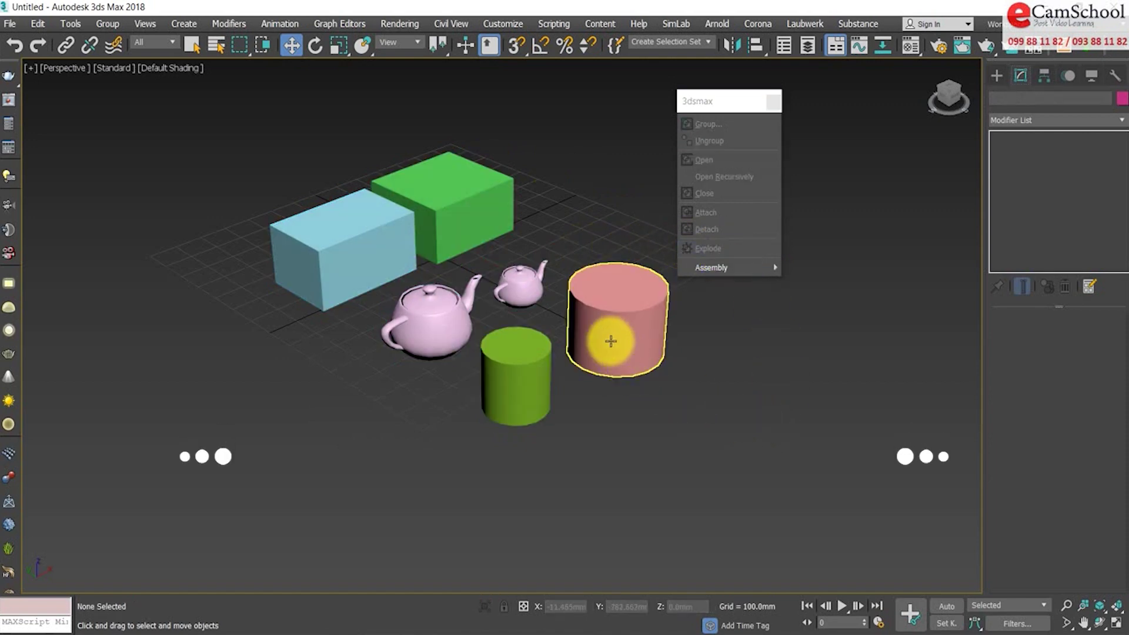
drag(611, 341, 811, 435)
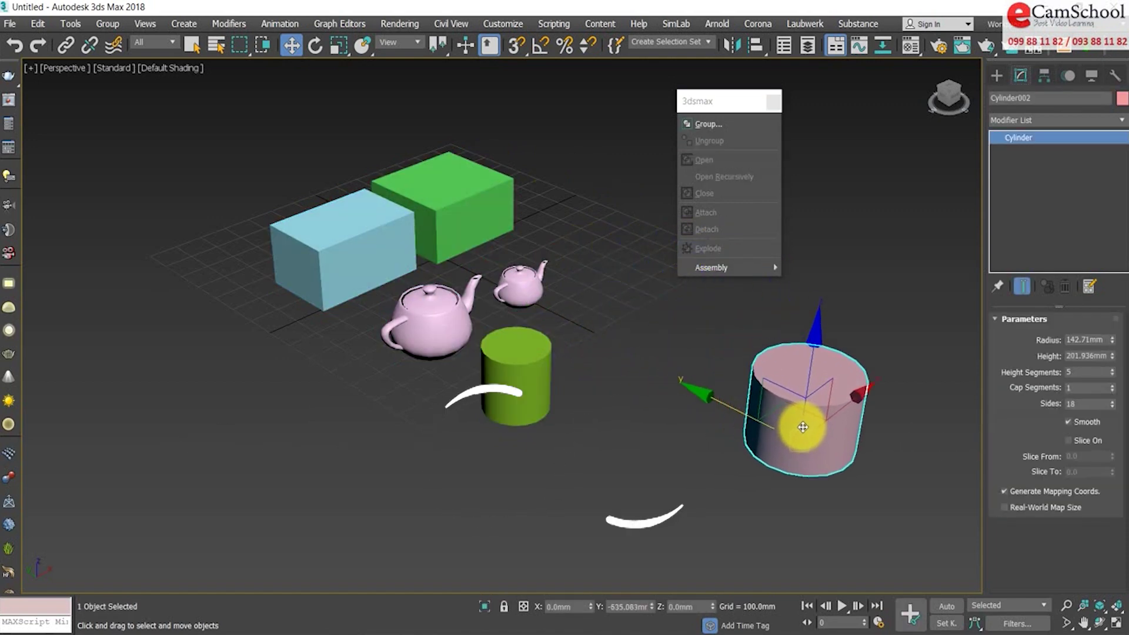
drag(518, 383, 619, 453)
drag(458, 357, 517, 385)
drag(529, 278, 614, 332)
drag(458, 219, 540, 258)
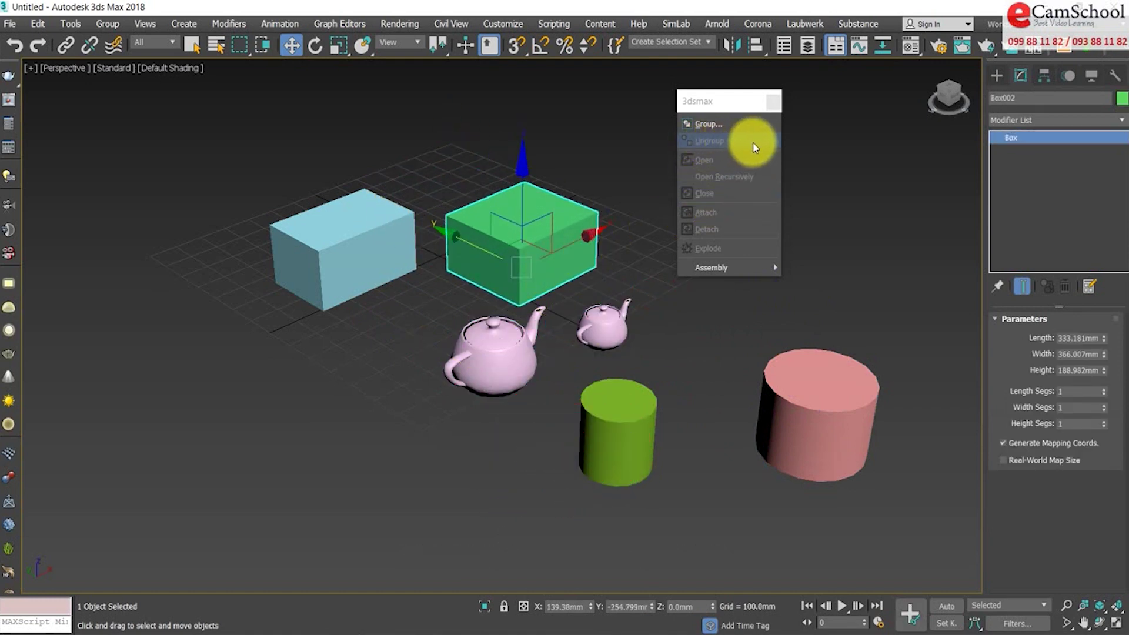
click(350, 259)
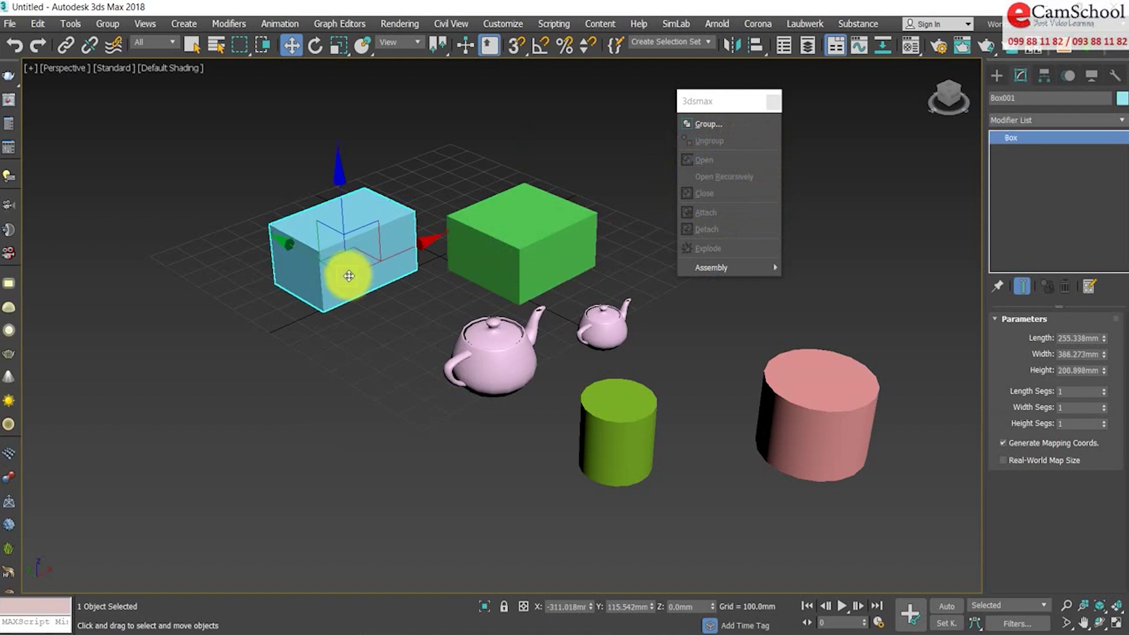
click(664, 633)
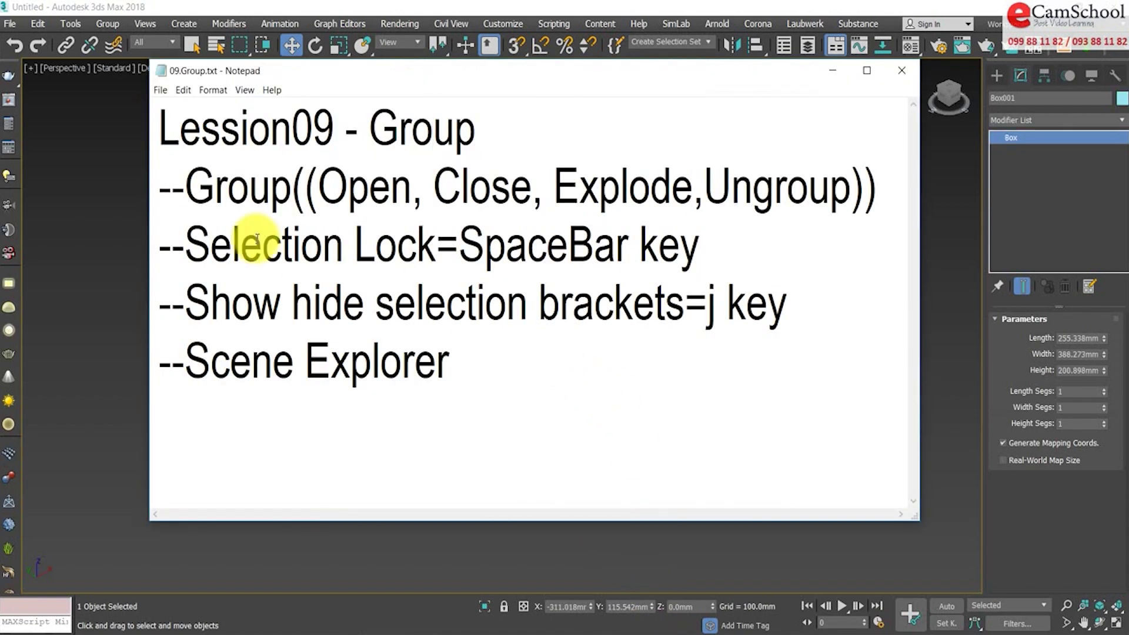
drag(184, 247, 442, 254)
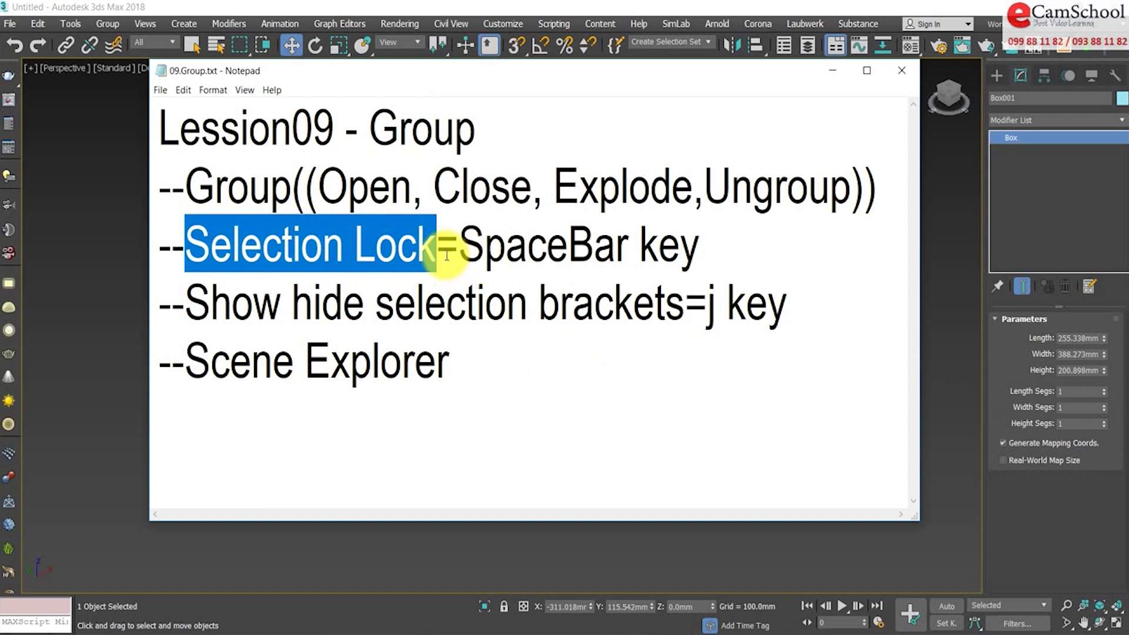
drag(459, 250, 706, 261)
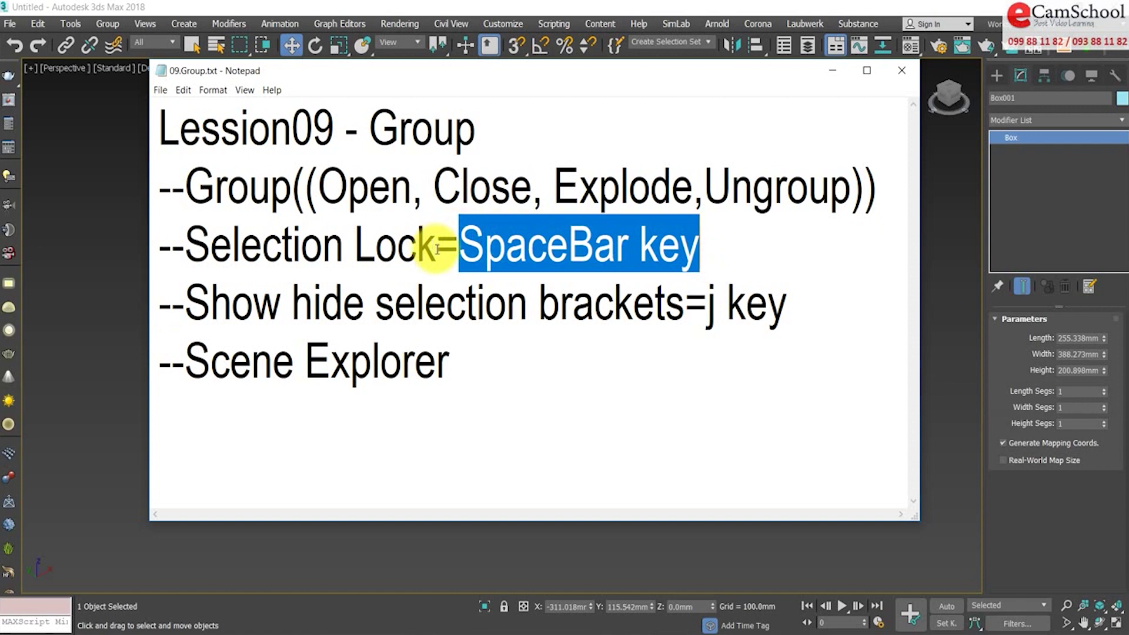
drag(436, 250, 185, 247)
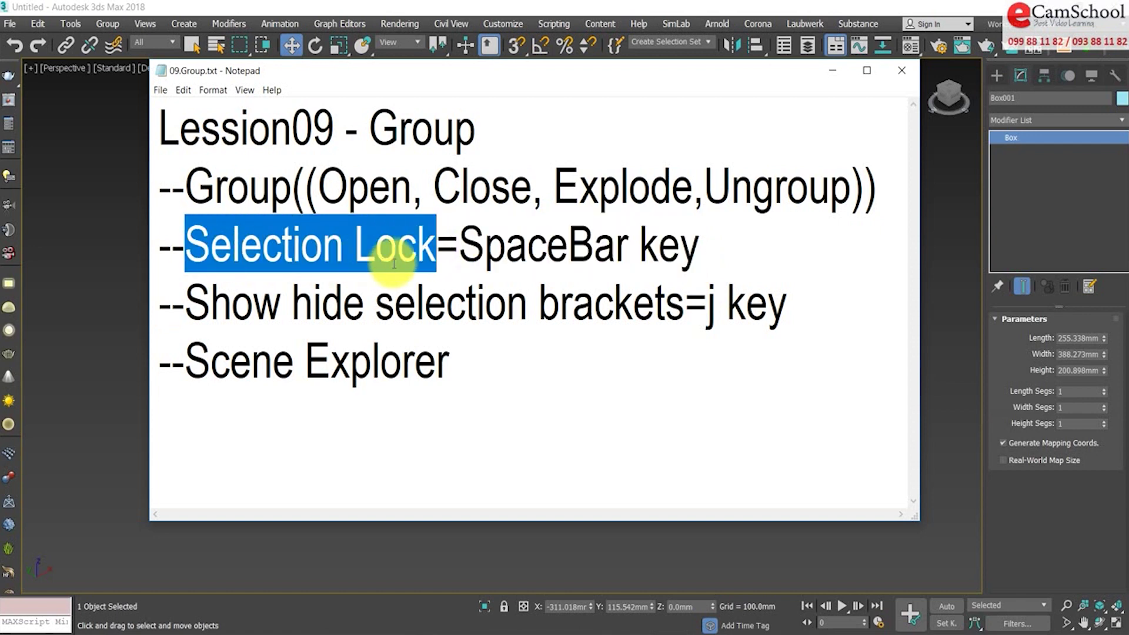
drag(459, 249, 694, 256)
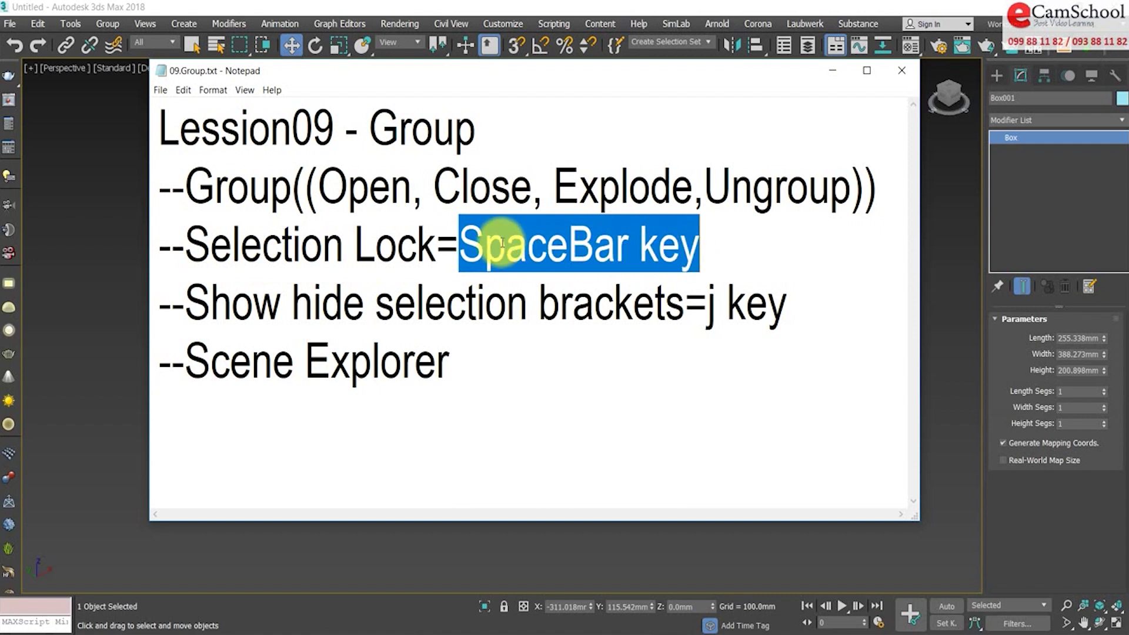
click(563, 257)
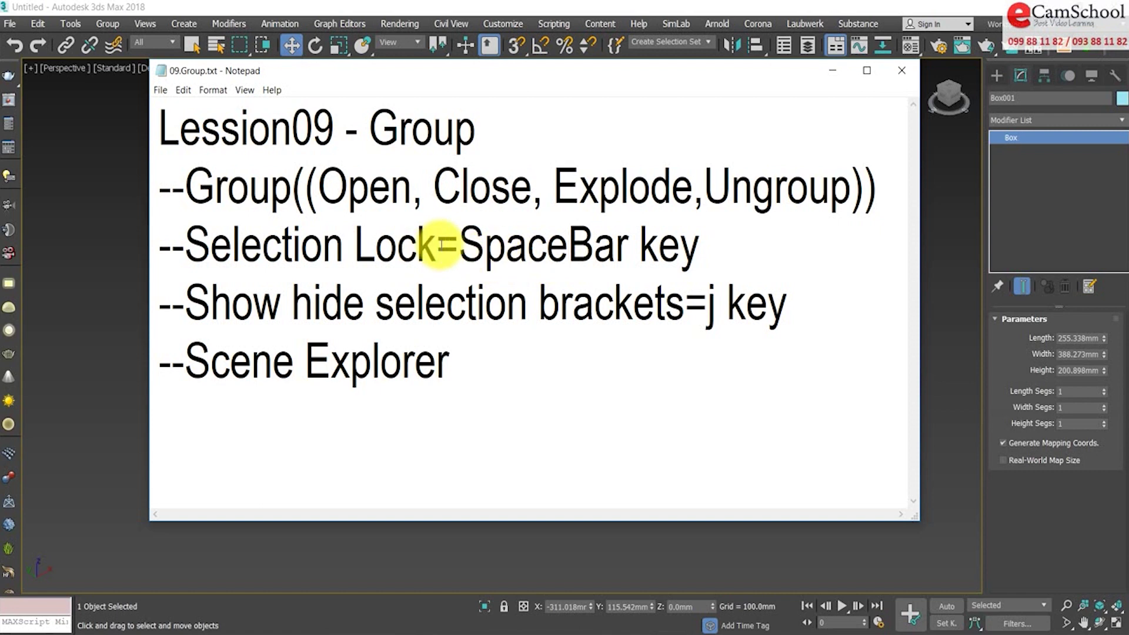
drag(437, 247, 185, 247)
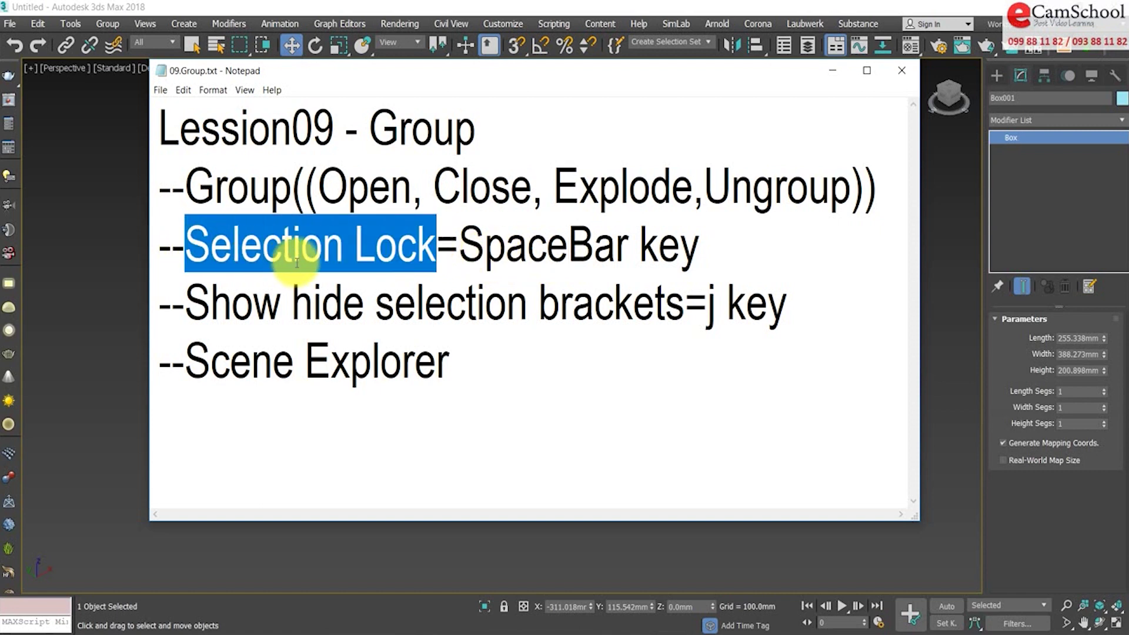
click(405, 12)
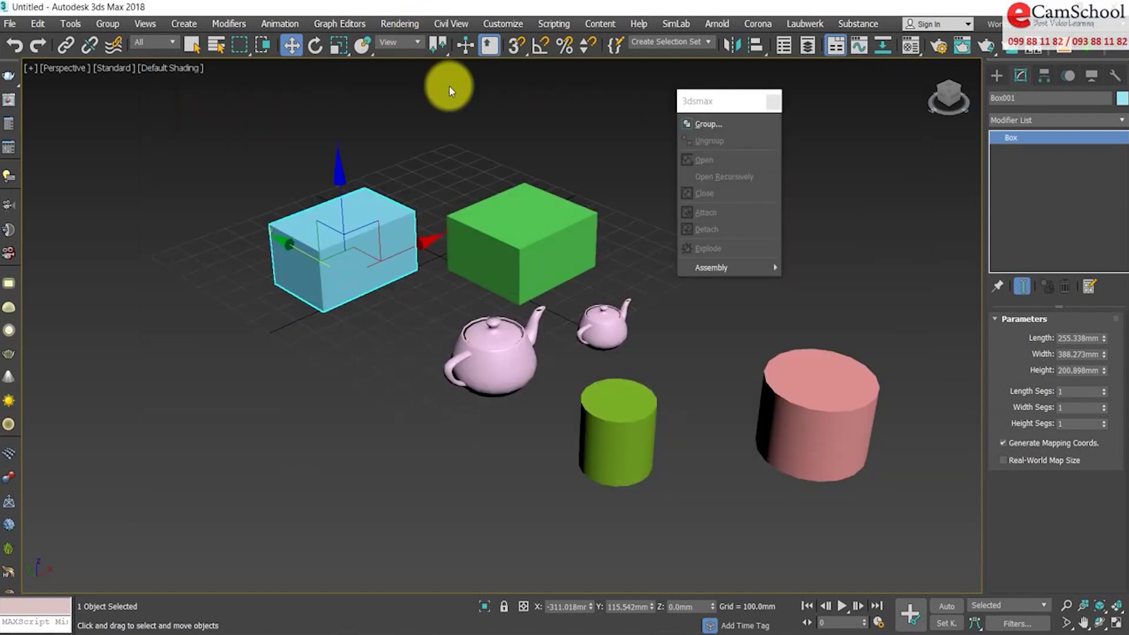
- Select the large teapot, lock the selection, and move it around, including along Y
click(513, 359)
scroll(510, 394, up, 3)
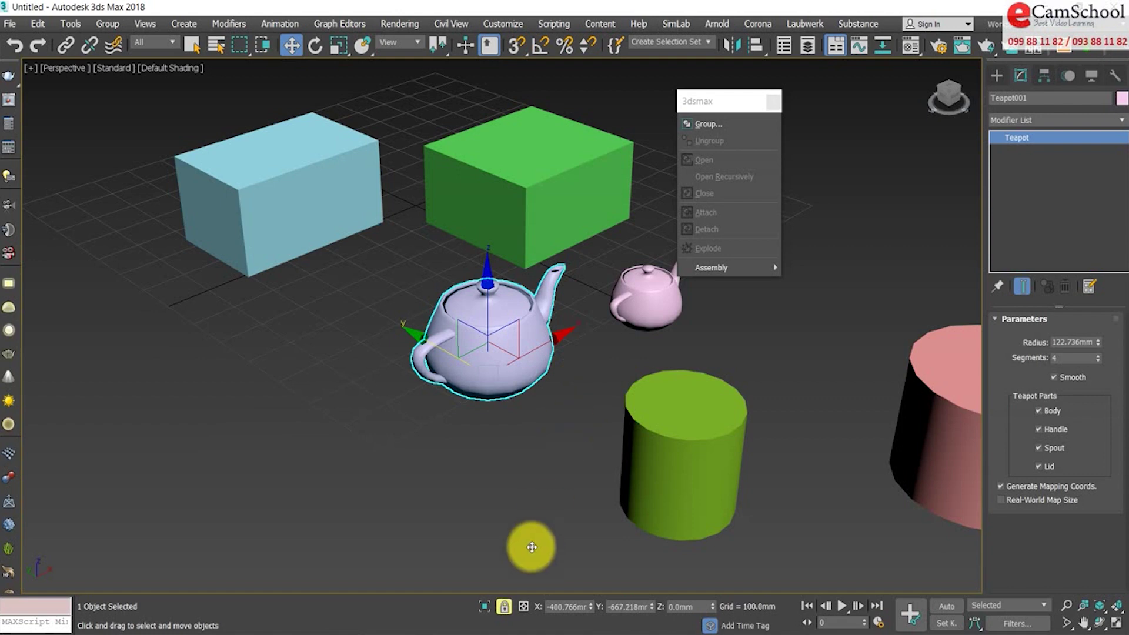
mouse_move(503, 428)
alt+middle_down()
mouse_move(461, 466)
mouse_move(512, 469)
alt+middle_up()
click(504, 608)
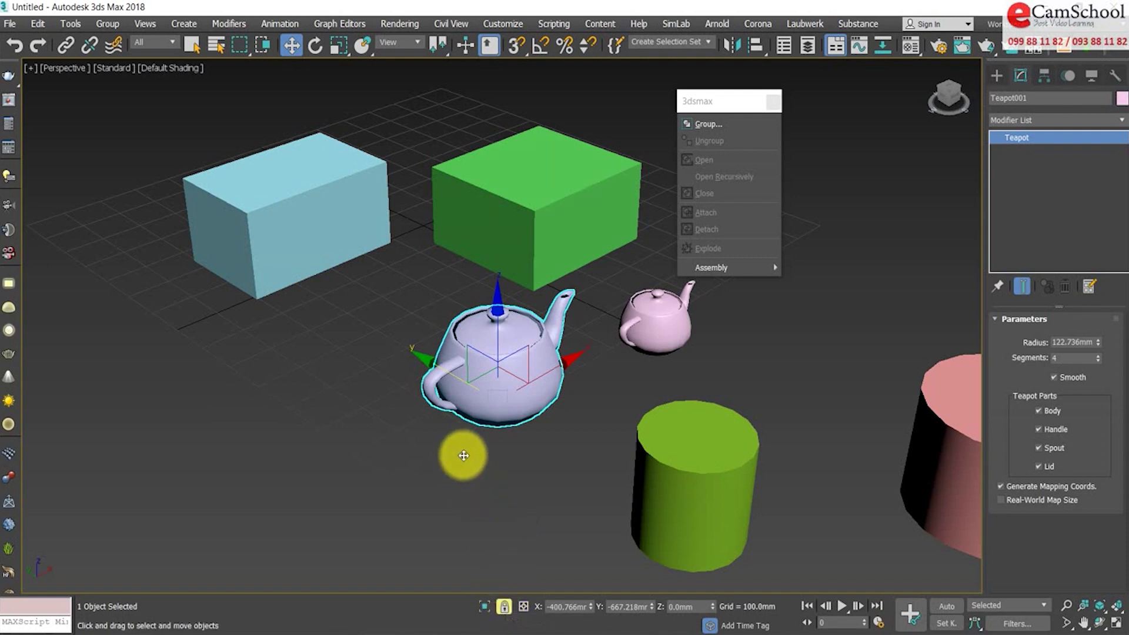
key(space)
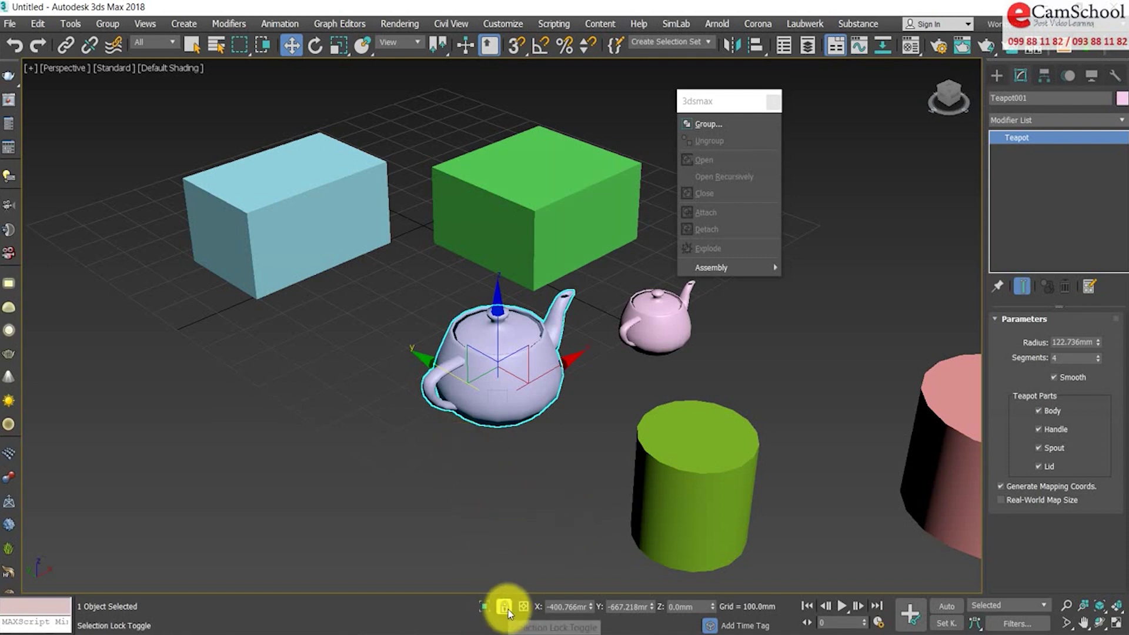
middle_drag(478, 449, 471, 454)
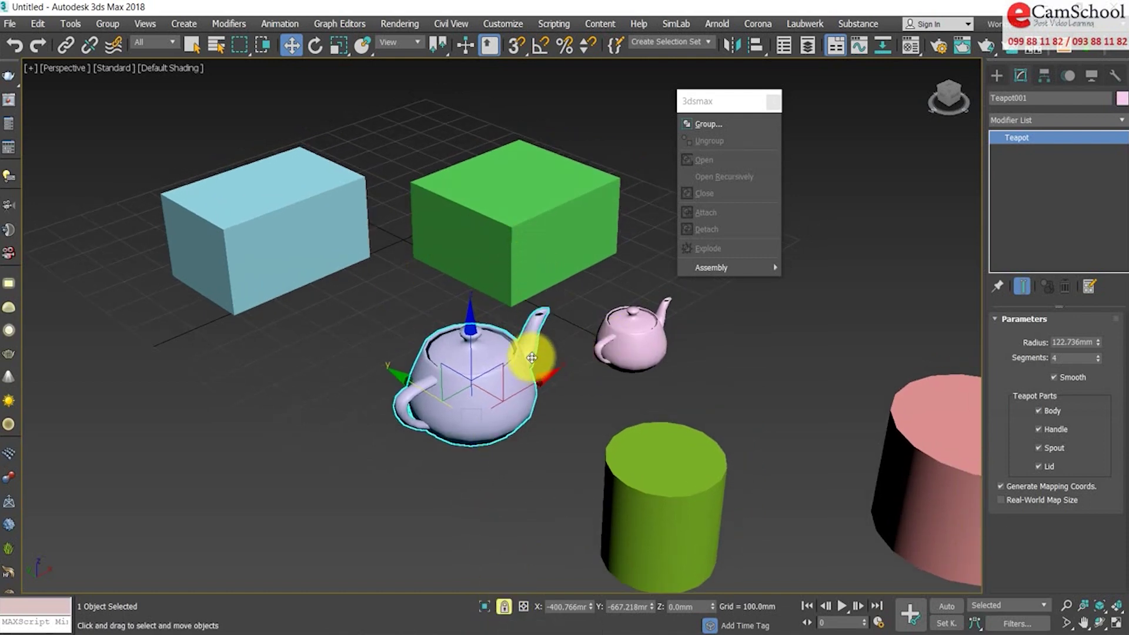
drag(293, 241, 181, 277)
mouse_move(323, 318)
mouse_down()
mouse_move(476, 302)
mouse_move(566, 273)
mouse_move(637, 322)
mouse_move(612, 312)
mouse_move(695, 352)
mouse_up()
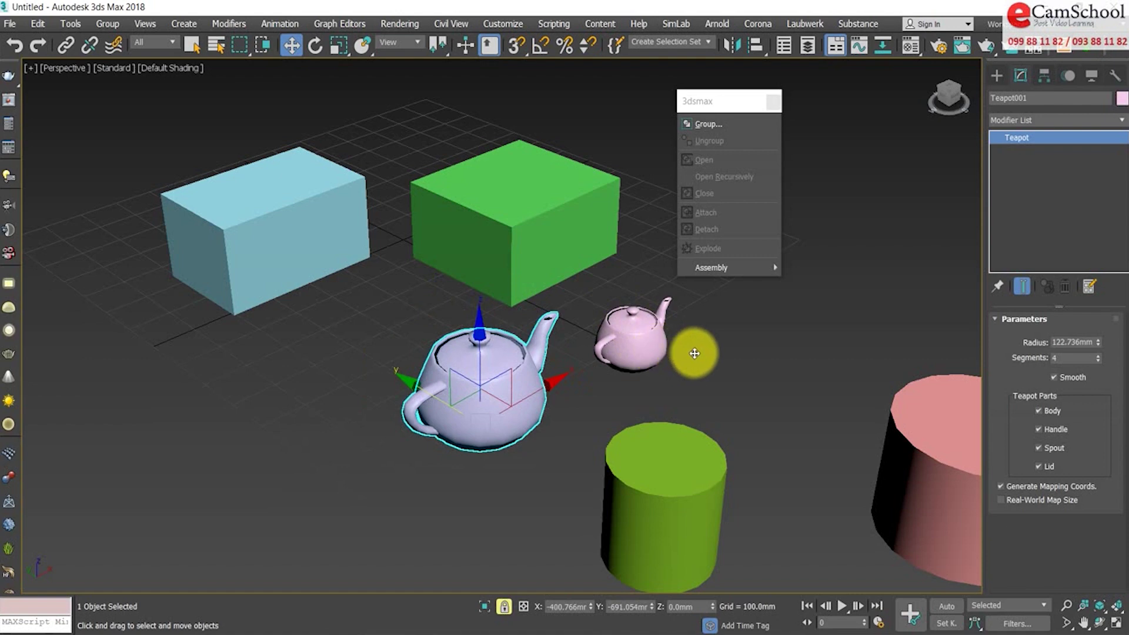
scroll(694, 353, down, 3)
scroll(566, 330, up, 2)
mouse_move(540, 434)
mouse_down()
mouse_move(600, 469)
mouse_move(798, 406)
mouse_move(874, 404)
mouse_move(803, 378)
mouse_up()
middle_drag(188, 205, 277, 247)
mouse_move(277, 247)
mouse_down()
mouse_move(302, 259)
mouse_move(284, 244)
mouse_up()
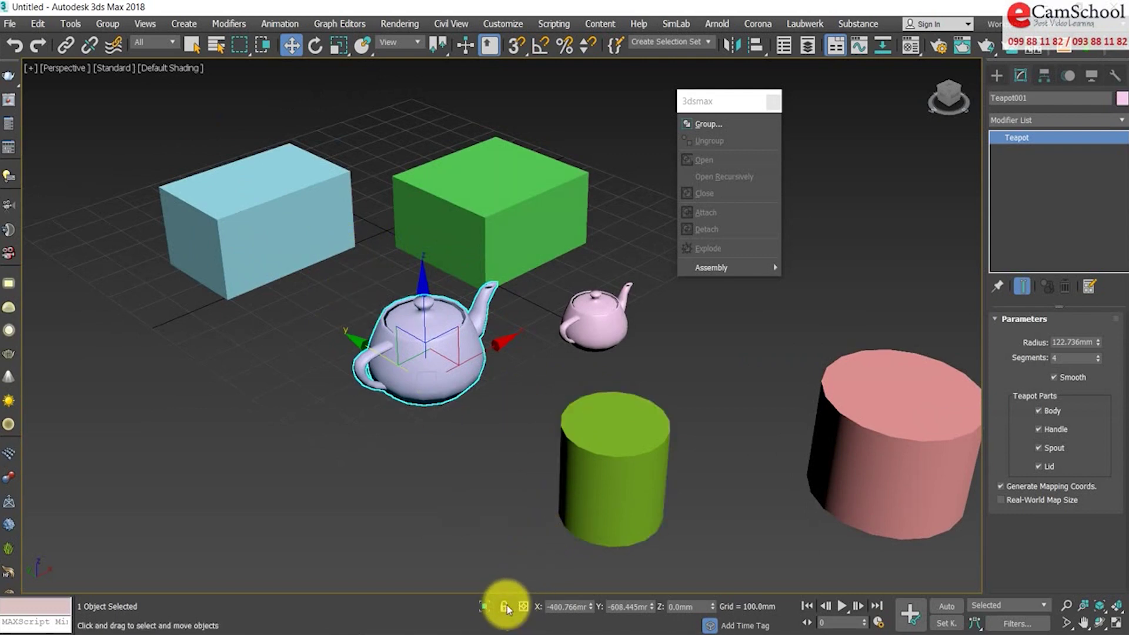
- Select the blue box, slide it while selection is locked, then unlock the selection
click(294, 224)
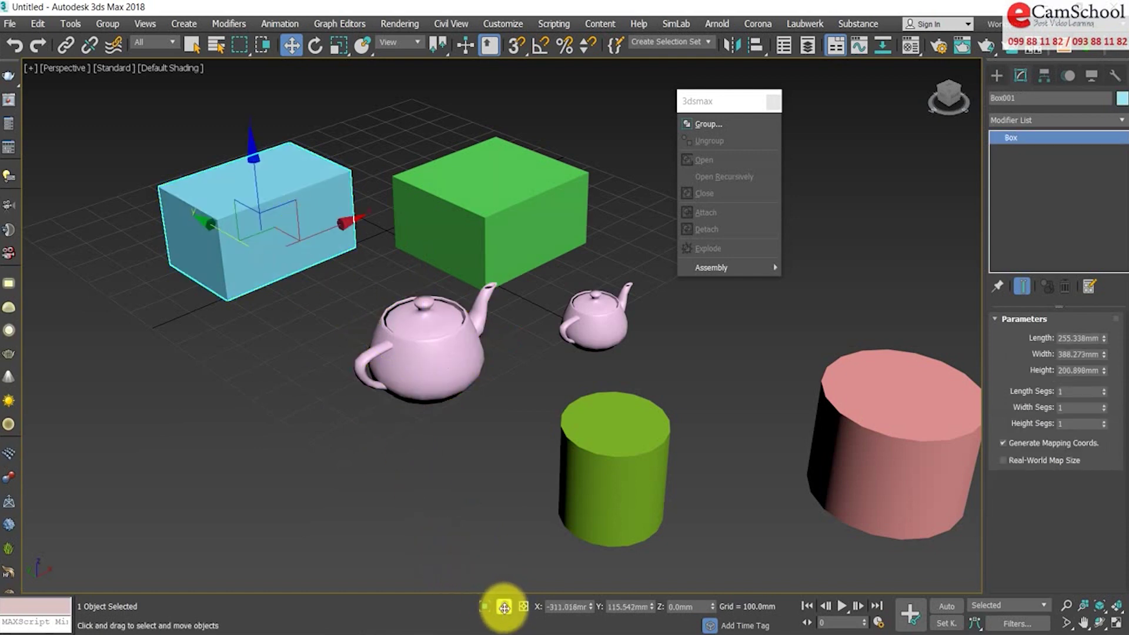
drag(429, 343, 472, 358)
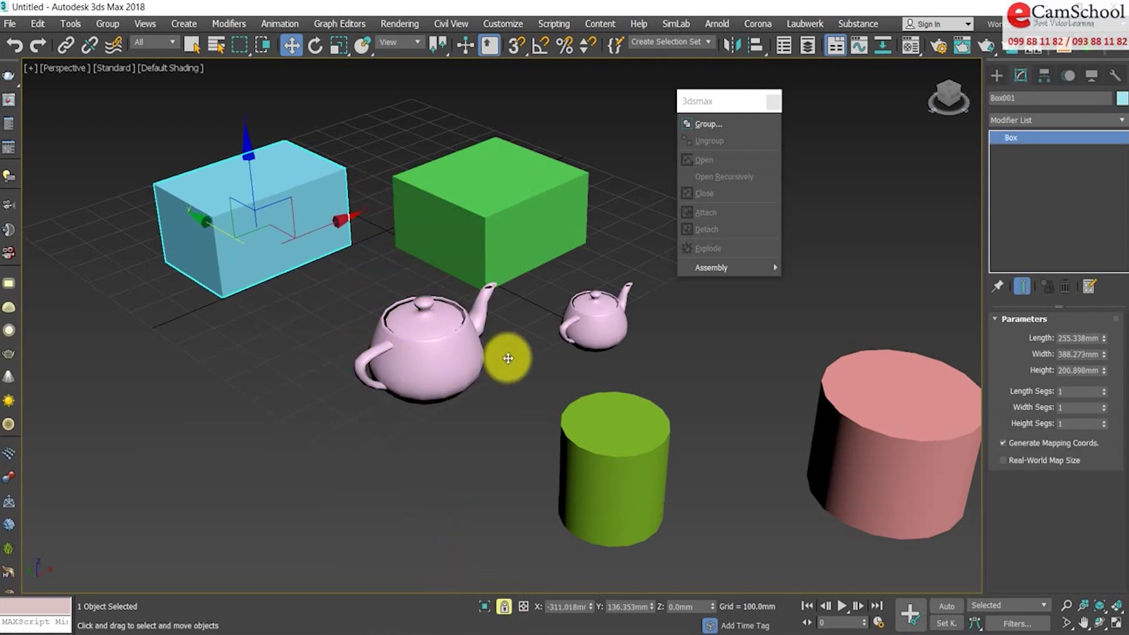
drag(472, 358, 610, 473)
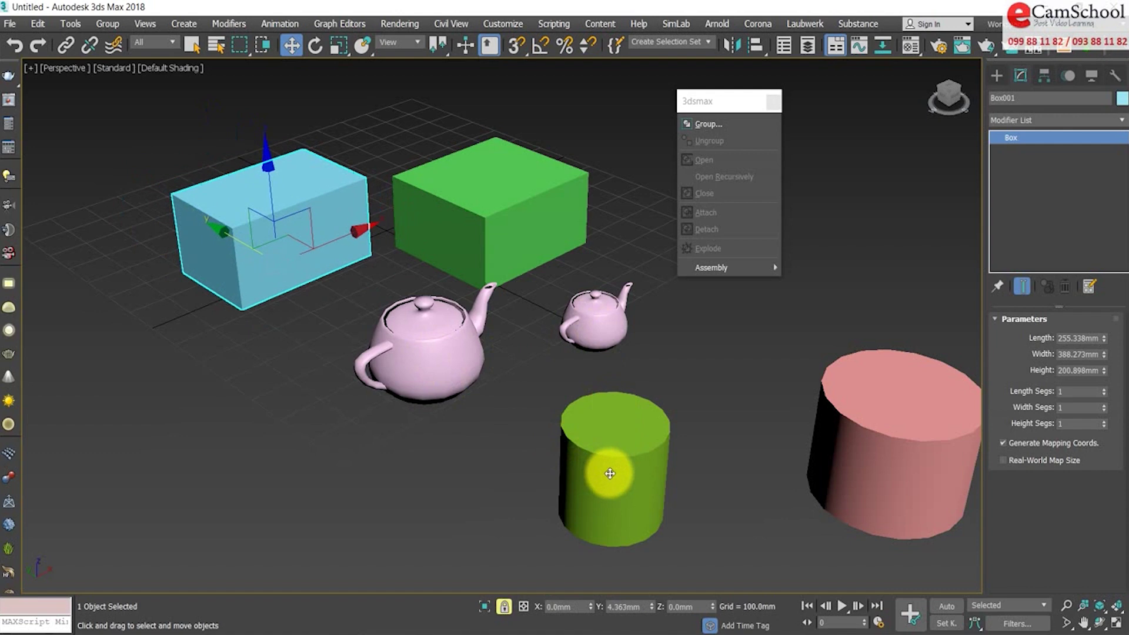
click(504, 607)
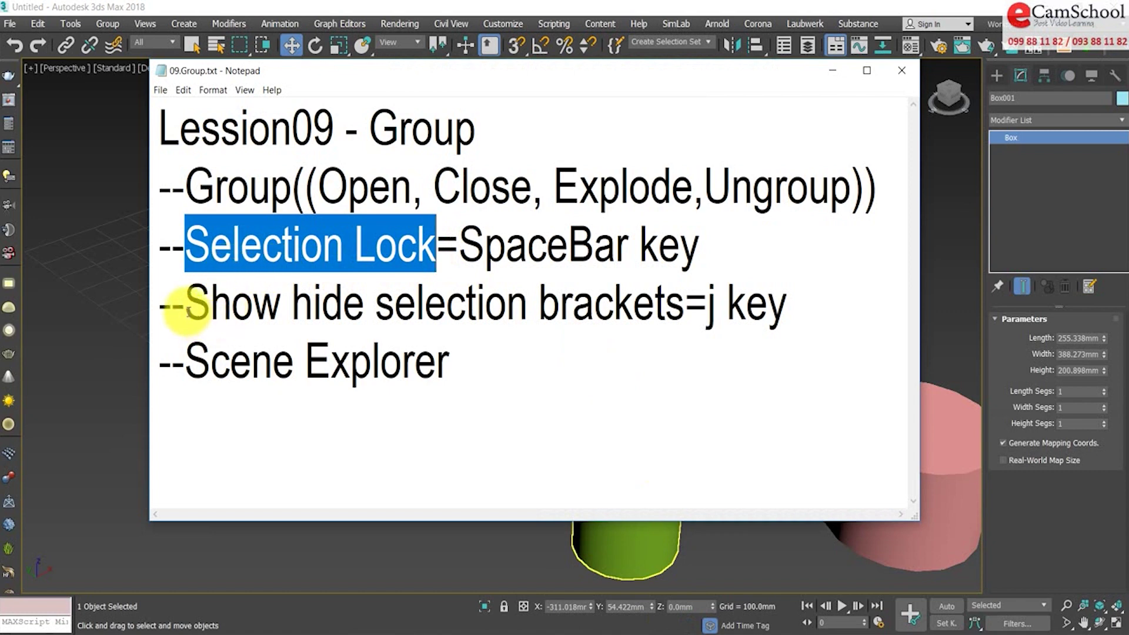
- Highlight the 'Show hide selection brackets=j key' note, then return to the 3ds Max viewport
drag(186, 310, 787, 311)
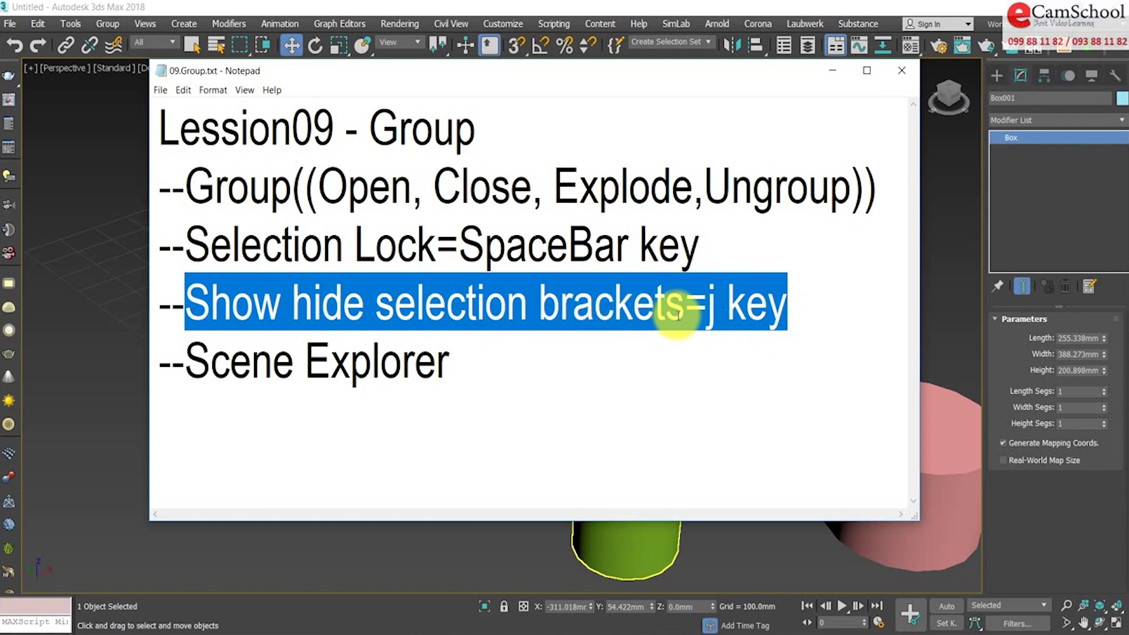
drag(685, 311, 635, 312)
click(423, 549)
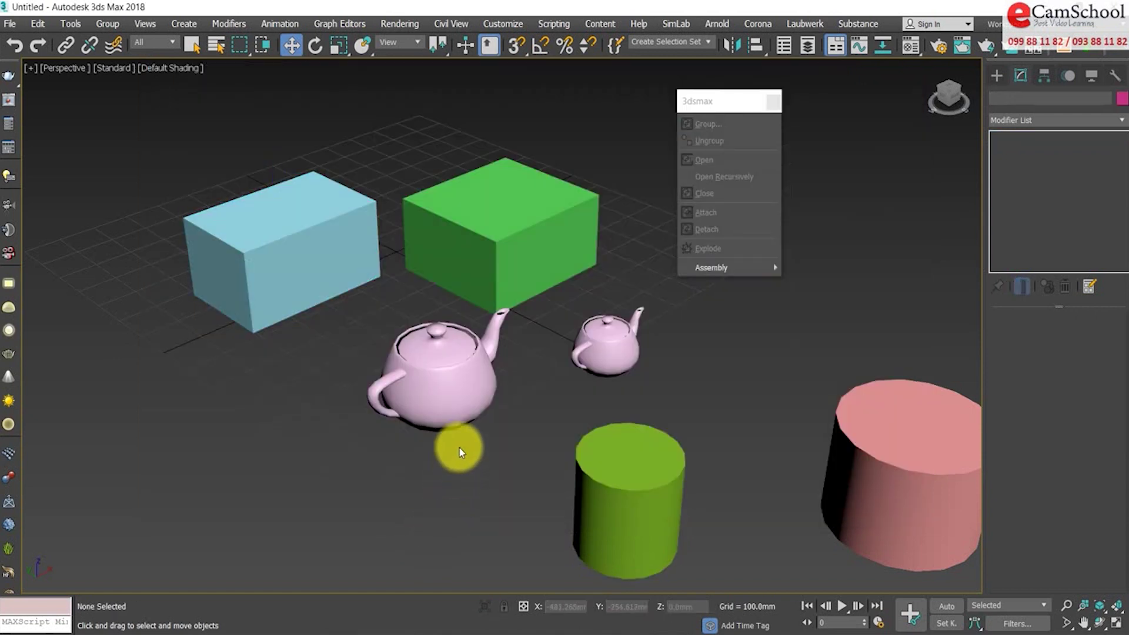
- Clear the selection and select the large teapot to display its selection brackets
click(443, 384)
middle_drag(390, 383, 412, 443)
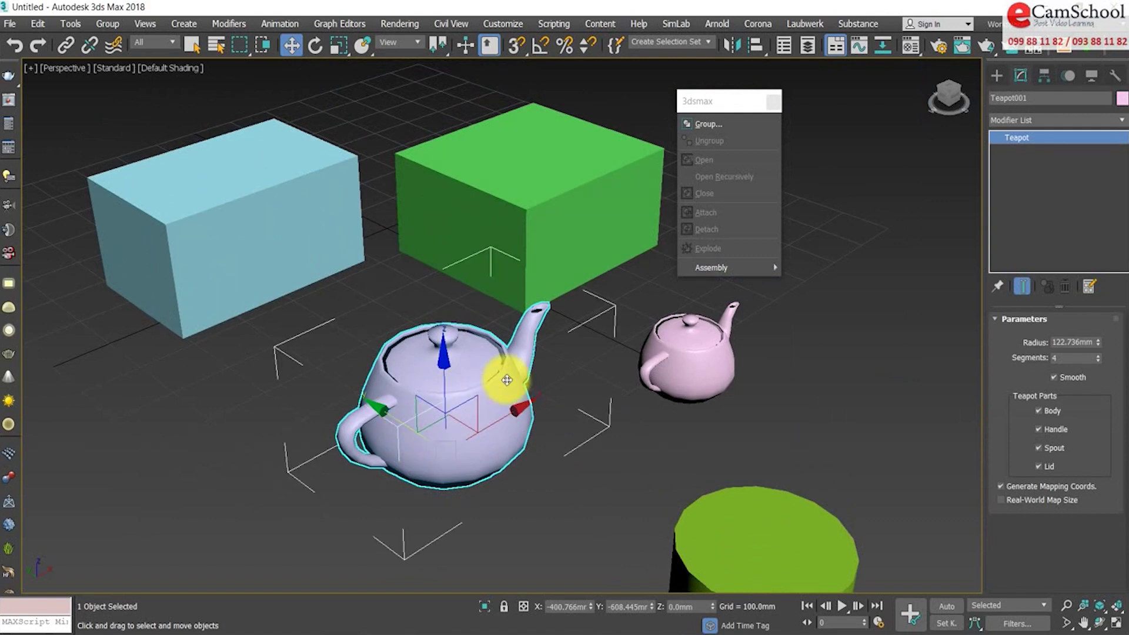
click(201, 389)
click(421, 429)
scroll(309, 380, up, 3)
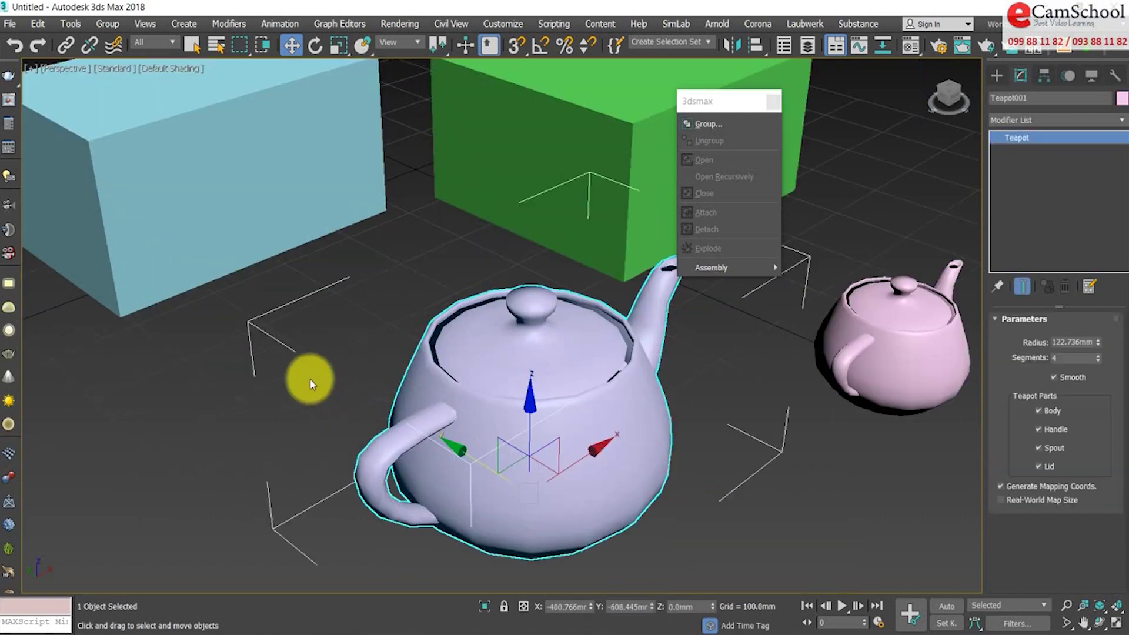
scroll(297, 356, down, 3)
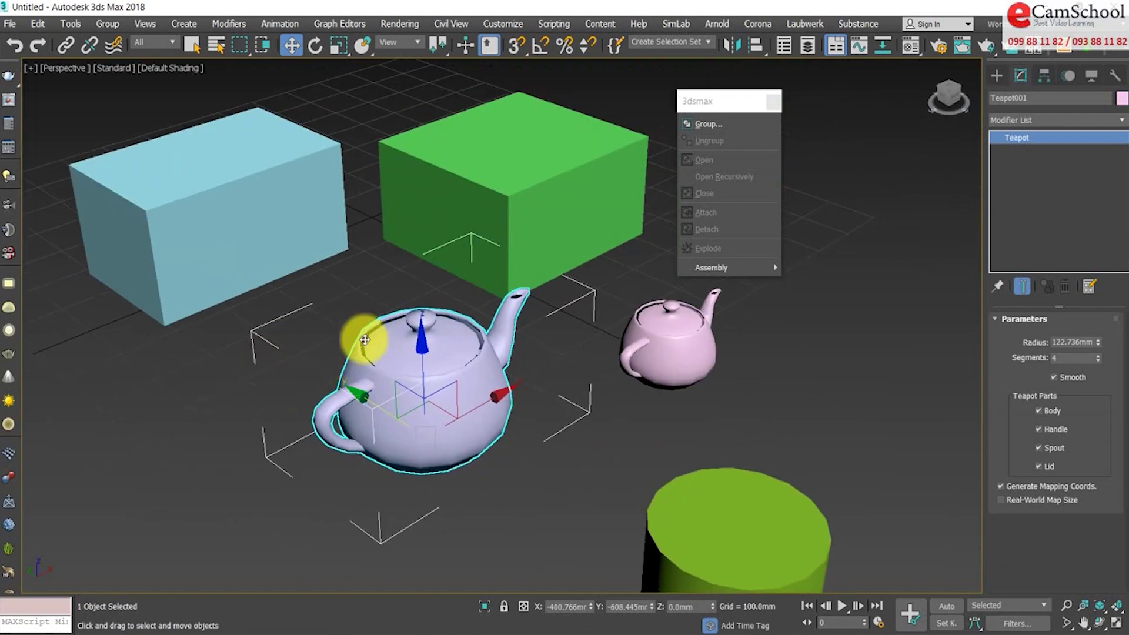
- Move the blue box right toward the green box, then select the small teapot Teapot002
click(196, 240)
drag(197, 240, 242, 272)
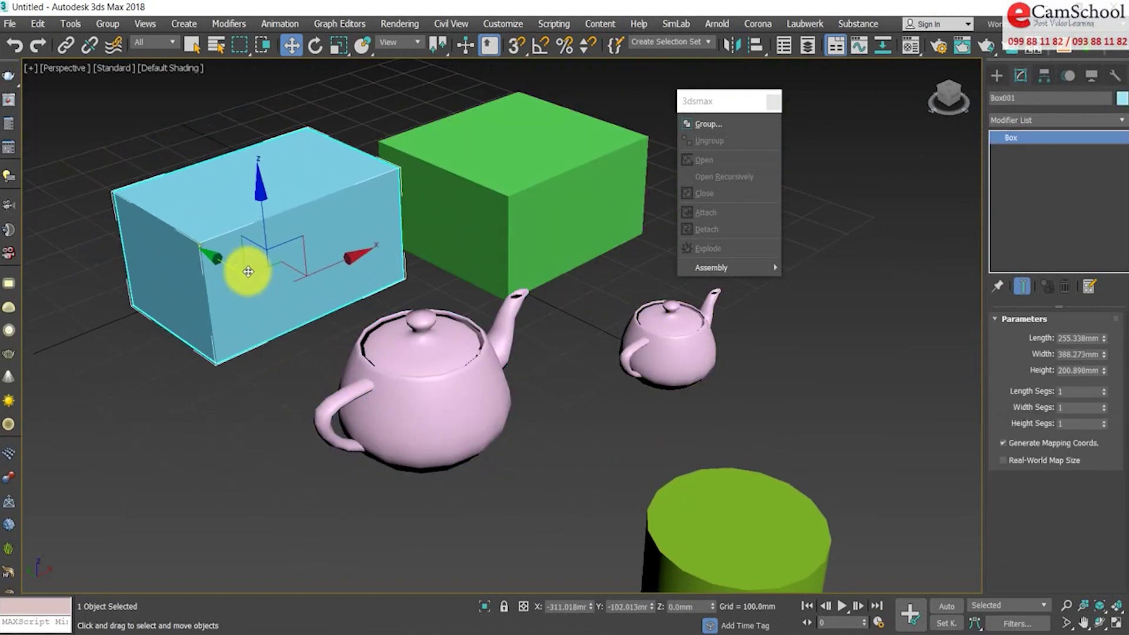
click(673, 366)
mouse_move(660, 378)
middle_down()
mouse_move(466, 375)
mouse_move(436, 323)
mouse_move(517, 400)
middle_up()
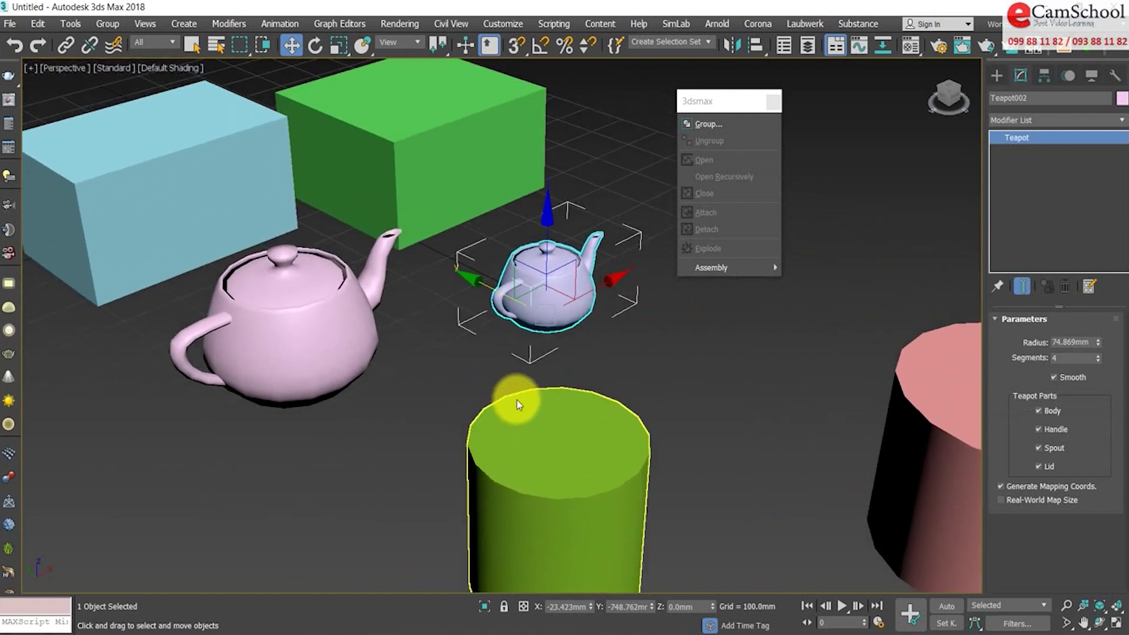
- Create a new sphere, Sphere001, in the foreground in front of the teapots
click(996, 76)
click(1025, 182)
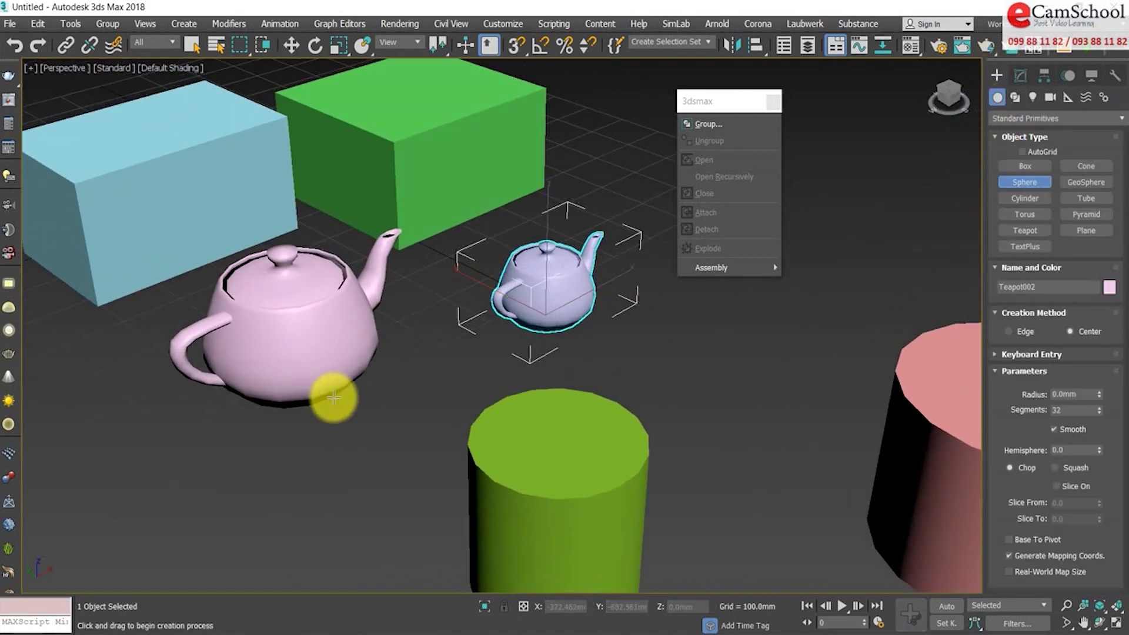
middle_drag(201, 530, 301, 430)
drag(235, 446, 244, 391)
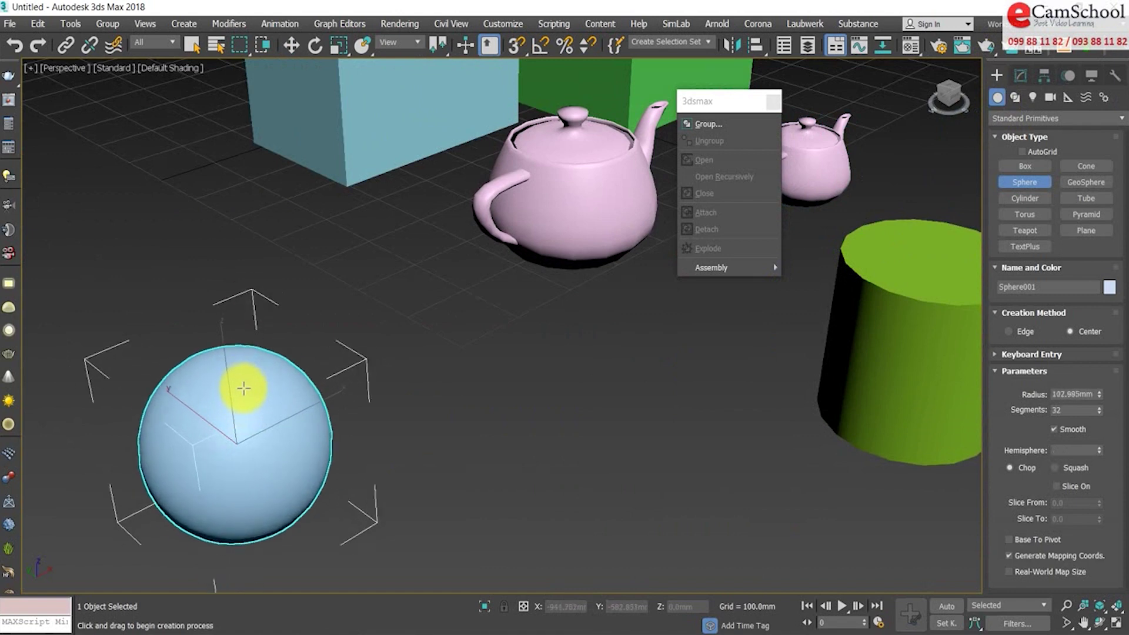
- Select Sphere001 with the Move tool and toggle its selection brackets with J
key(w)
click(526, 419)
click(270, 436)
scroll(382, 409, down, 3)
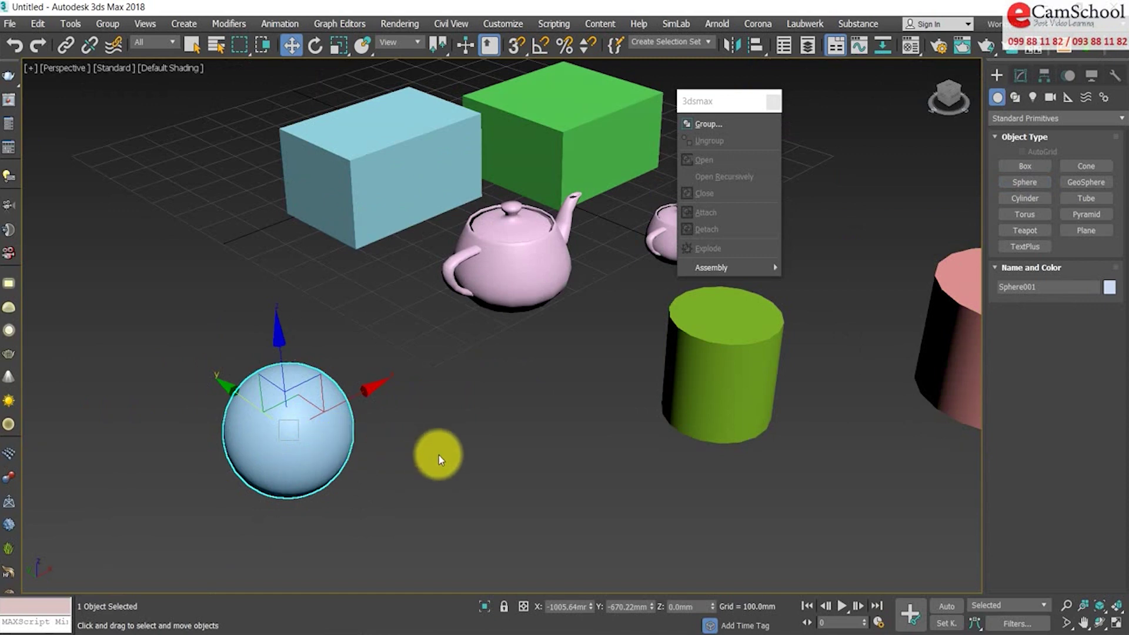
key(j)
key(j)
key(j)
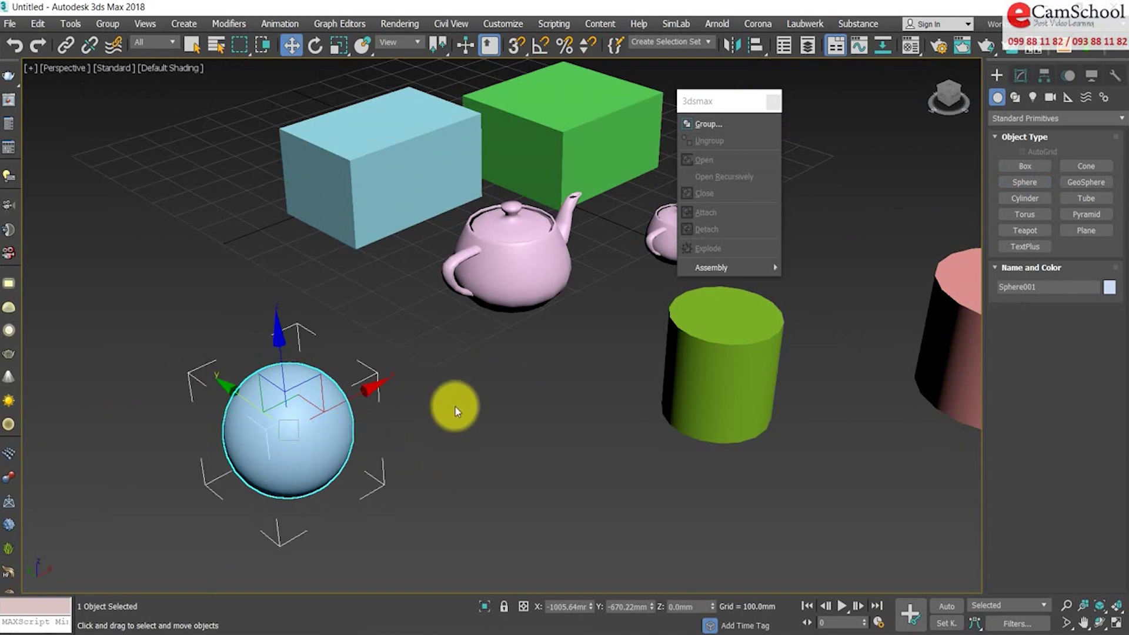
click(494, 277)
click(244, 449)
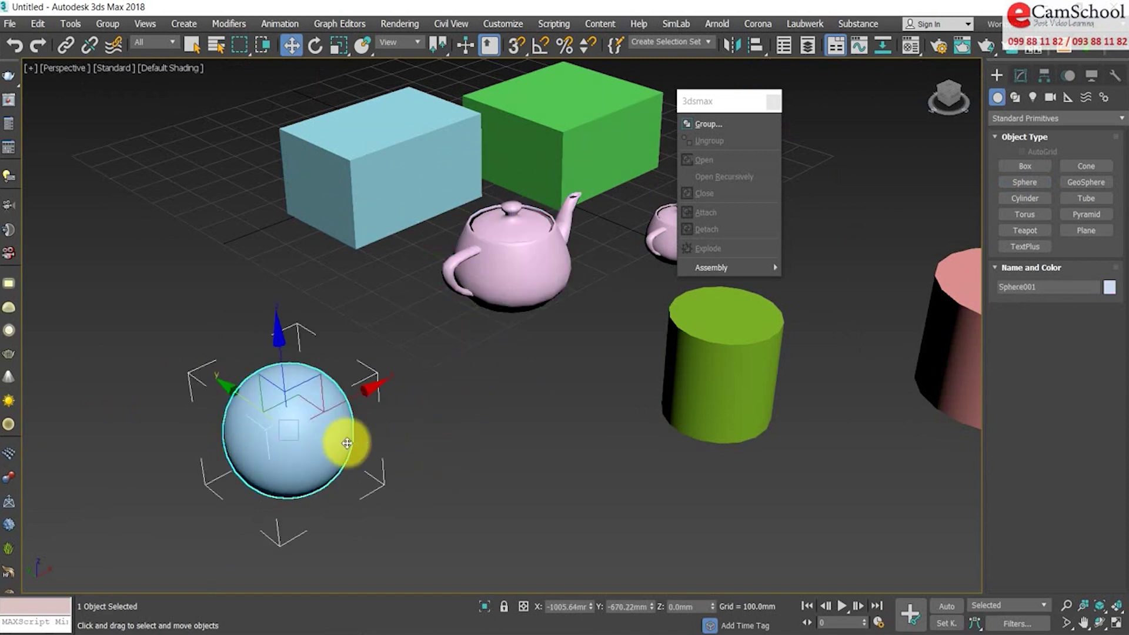
click(647, 633)
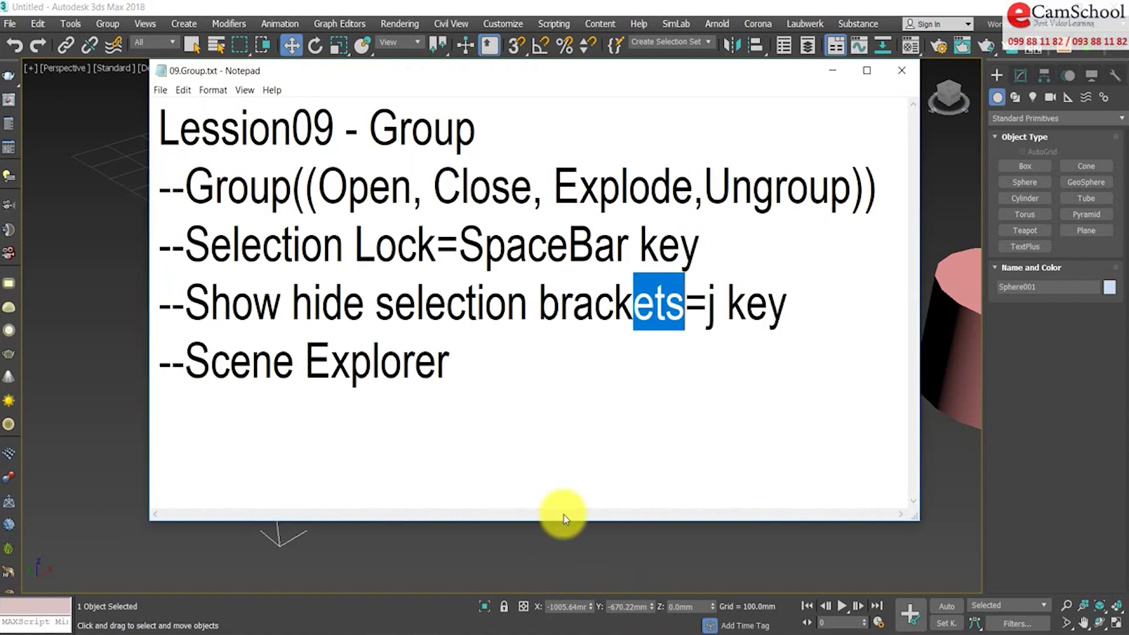
- Highlight the Scene Explorer line in 09.Group.txt, then return to the 3ds Max scene
mouse_move(458, 368)
mouse_down()
mouse_move(158, 372)
mouse_move(184, 370)
mouse_up()
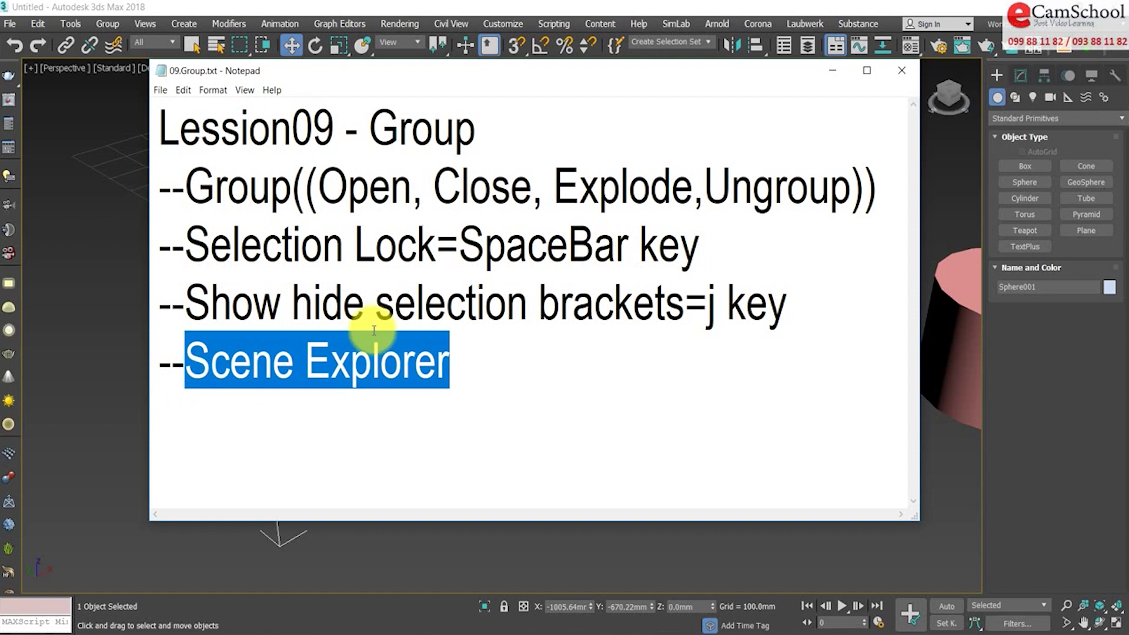
click(464, 369)
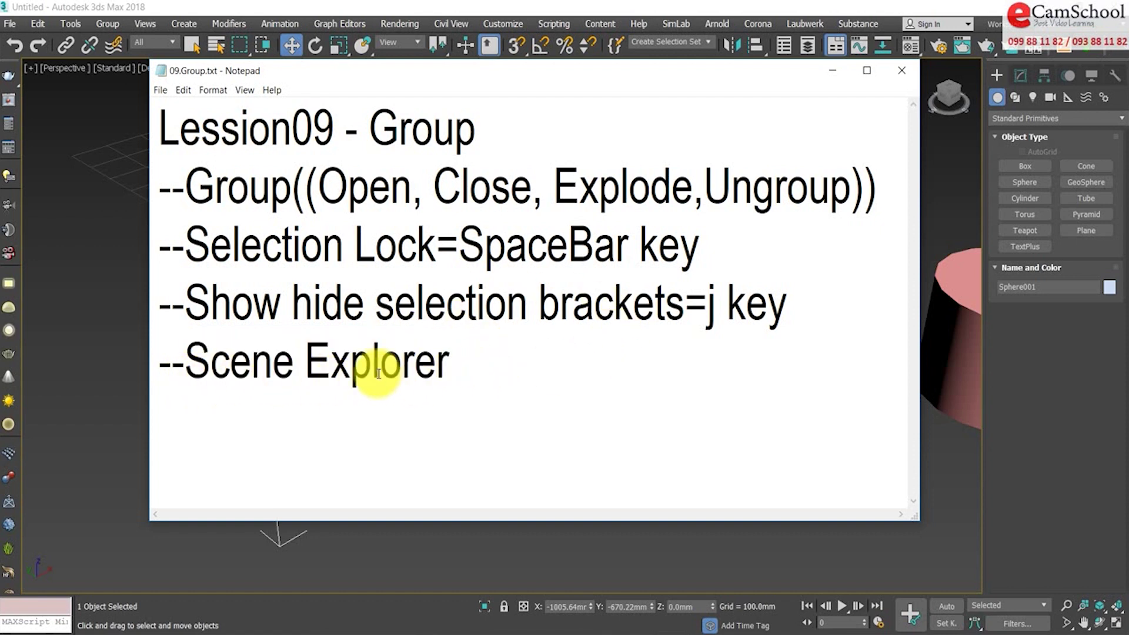
click(558, 565)
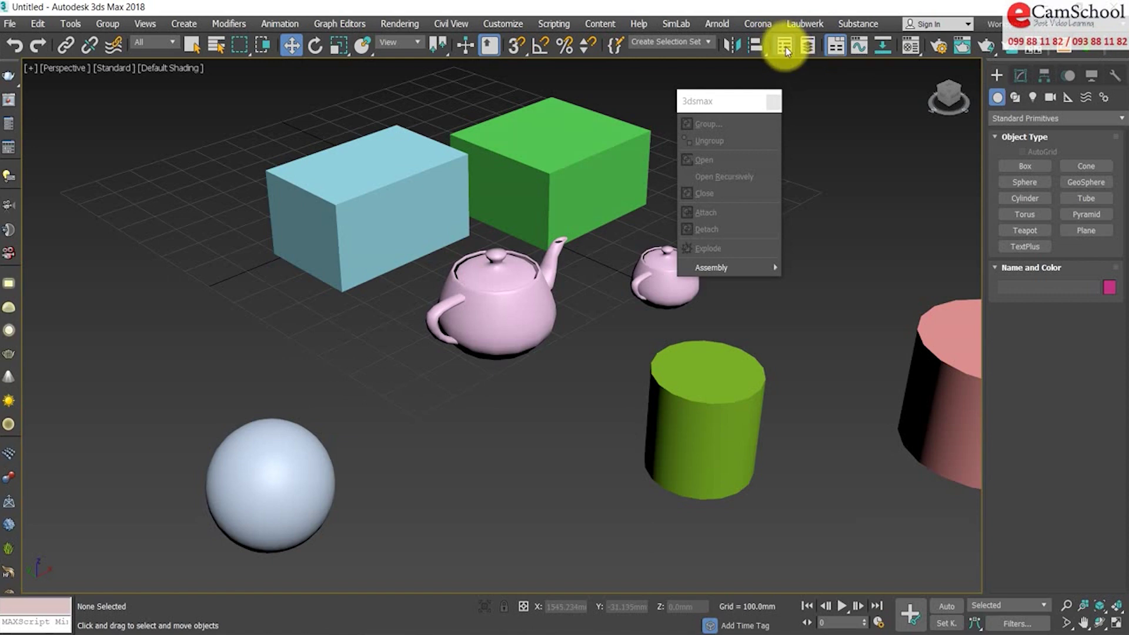
- Open the Scene Explorer, dock it across the top, and select the blue box
click(786, 47)
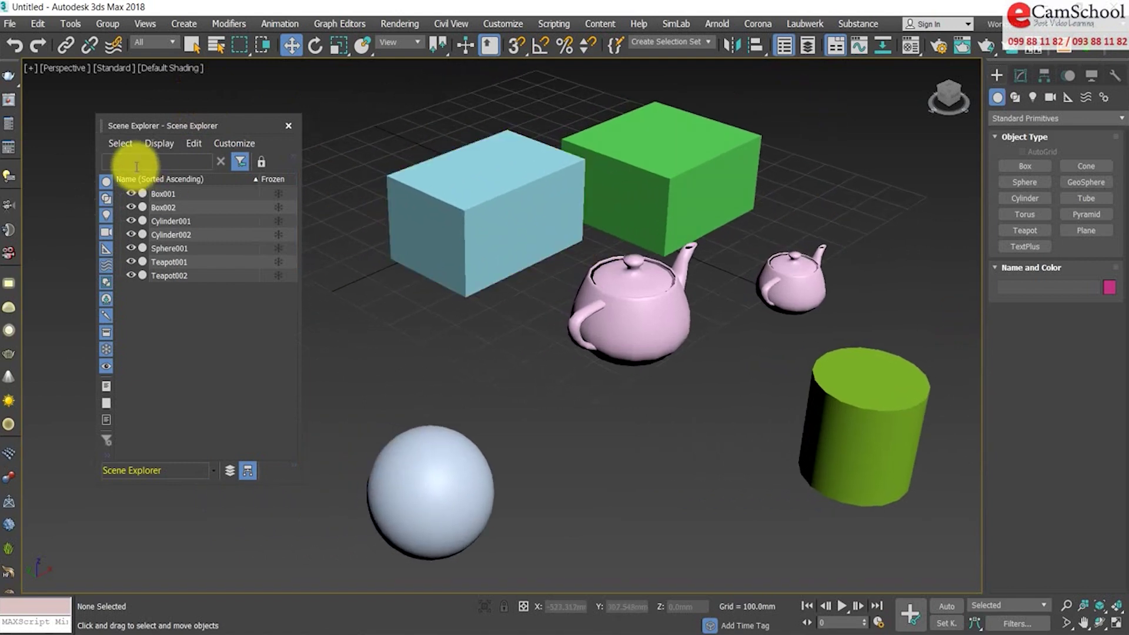
drag(154, 126, 148, 125)
double_click(148, 125)
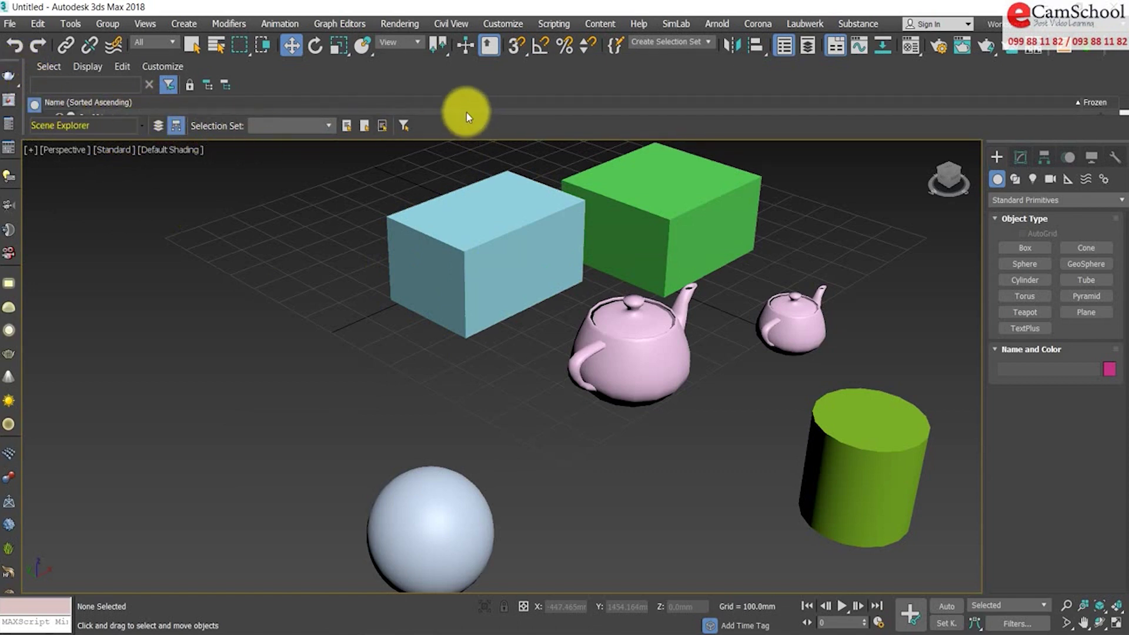
click(516, 254)
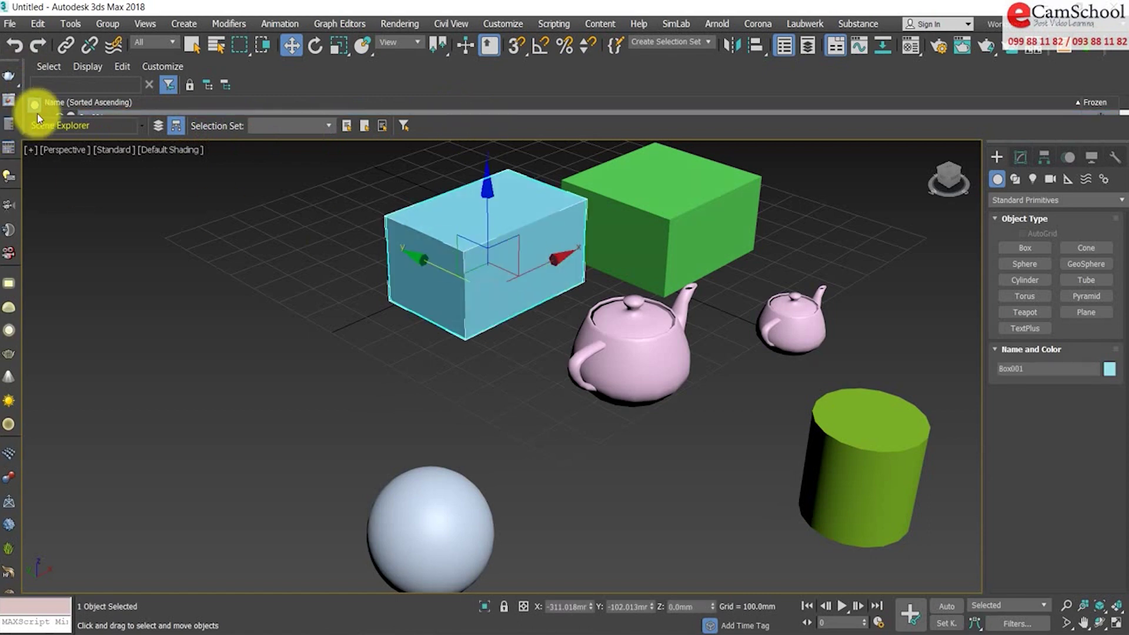
- Undock and resize the Scene Explorer, then dock it along the left edge showing all objects
mouse_move(26, 63)
mouse_down()
mouse_move(604, 259)
mouse_move(579, 198)
mouse_up()
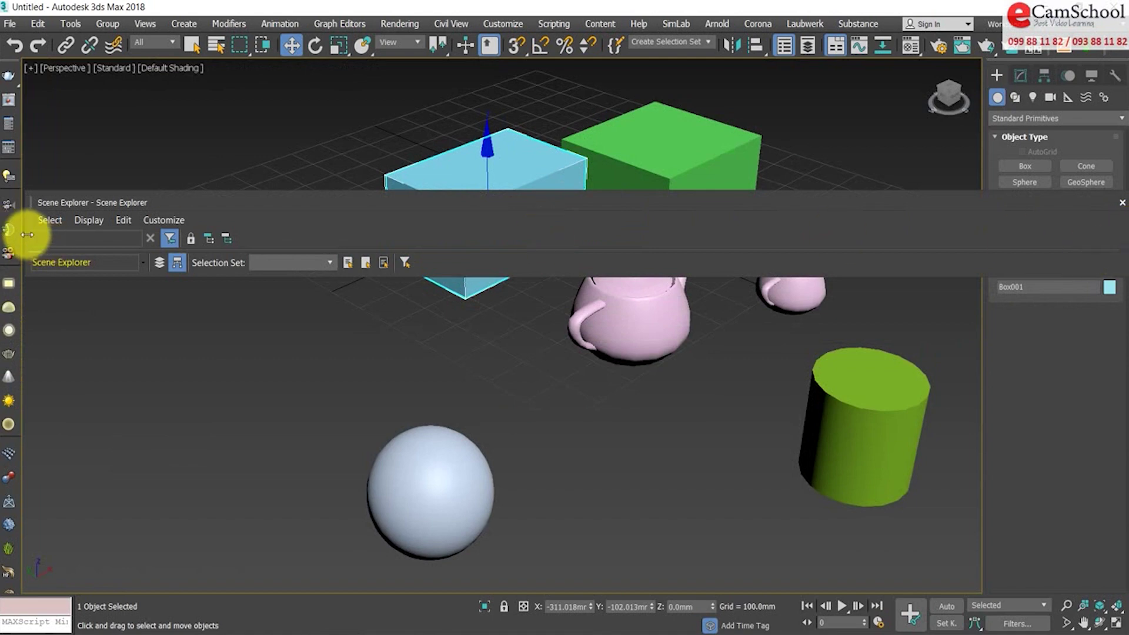
drag(33, 232, 695, 222)
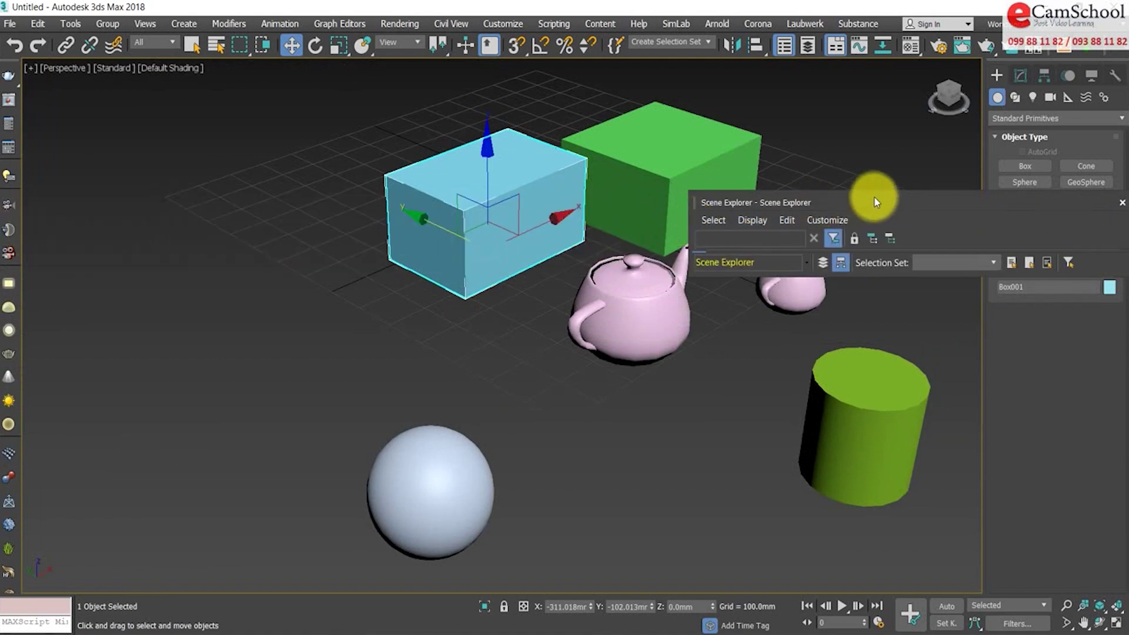
drag(875, 201, 368, 147)
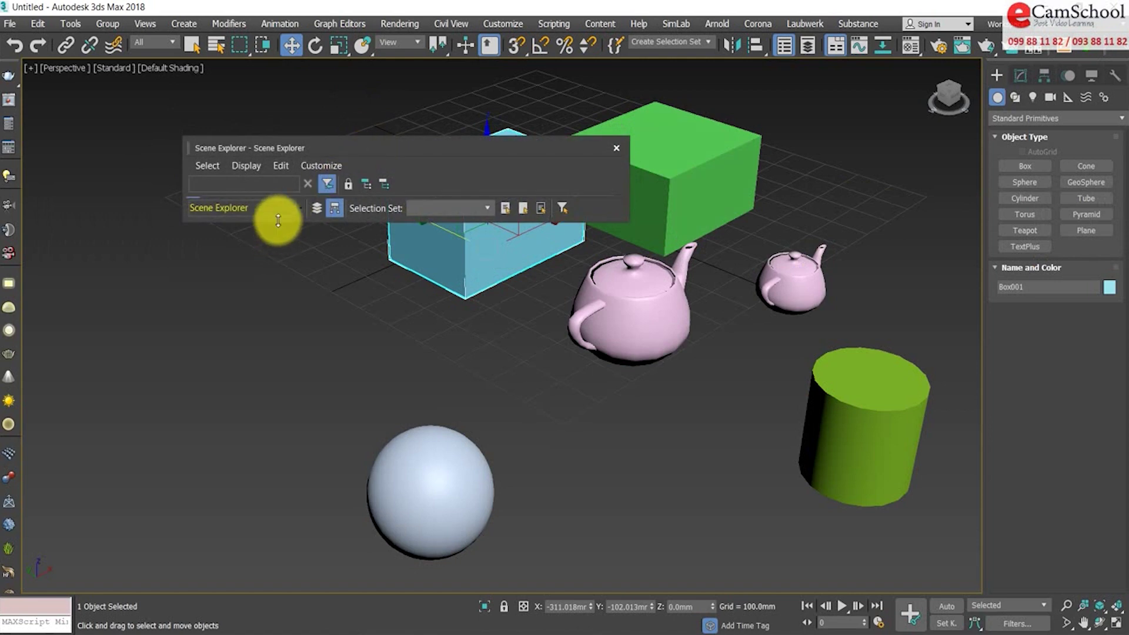
drag(280, 233, 253, 591)
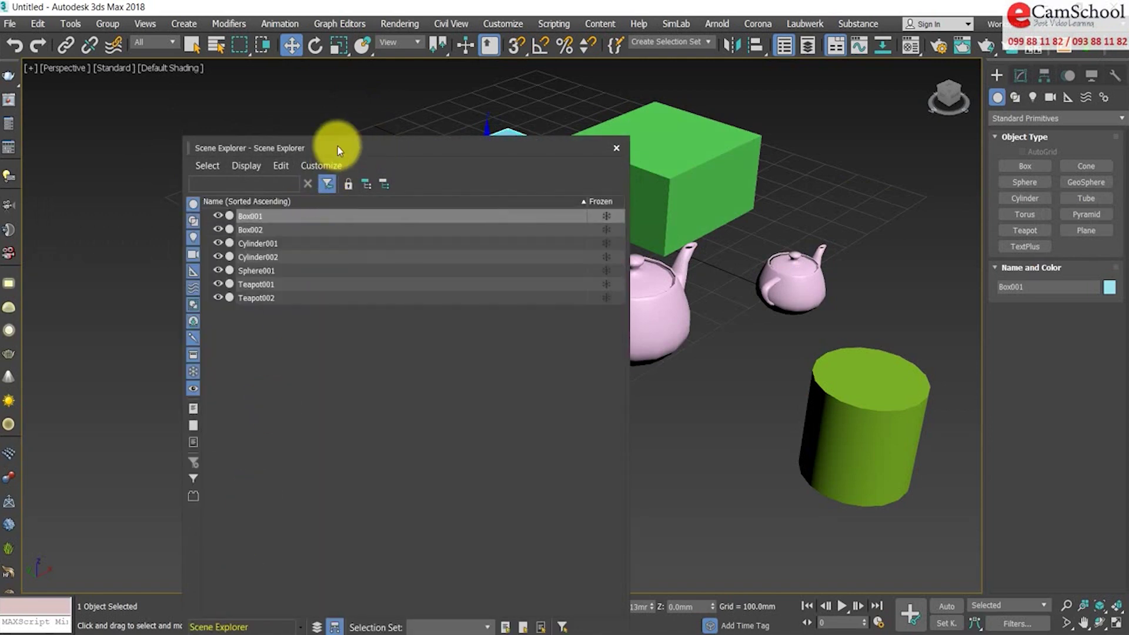
drag(338, 146, 182, 137)
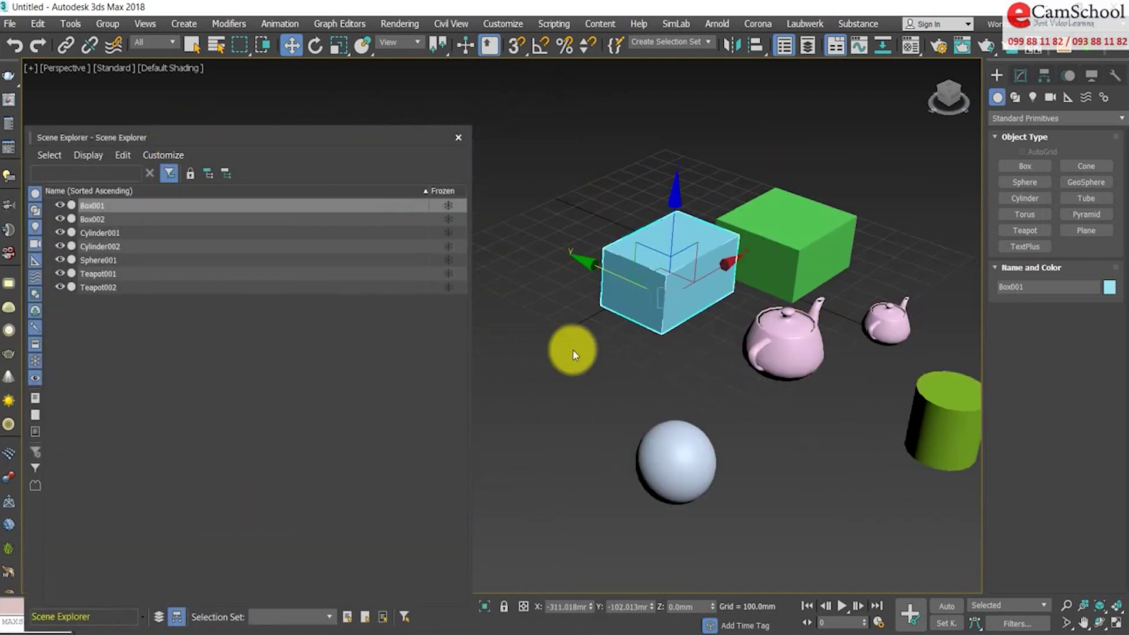
drag(470, 334, 342, 335)
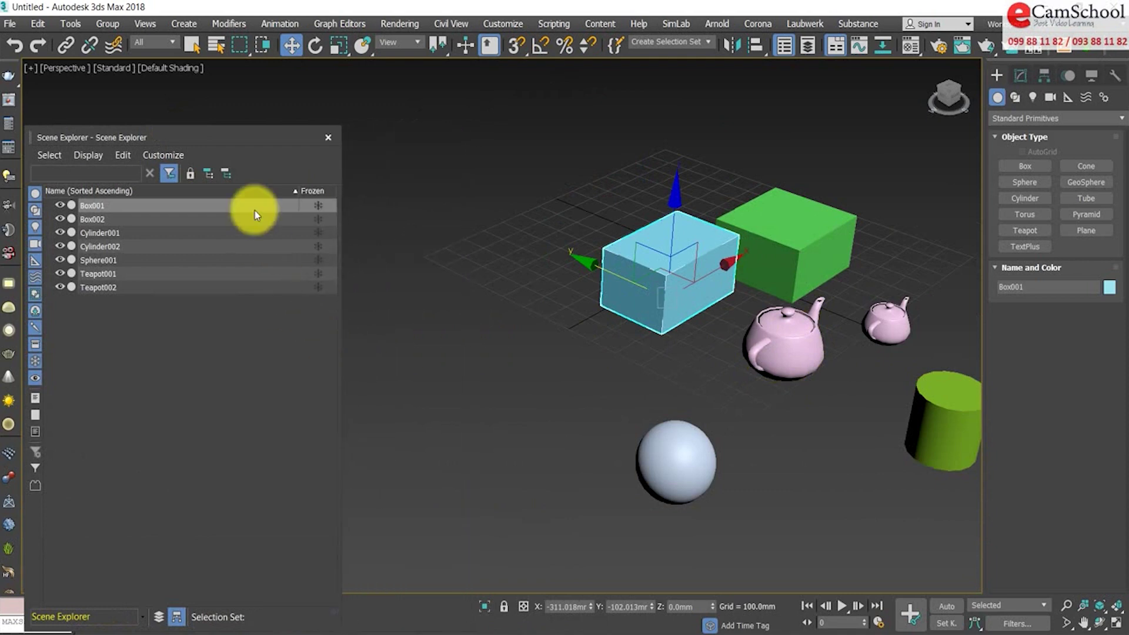
mouse_move(210, 133)
mouse_down()
mouse_move(235, 113)
mouse_move(235, 62)
mouse_up()
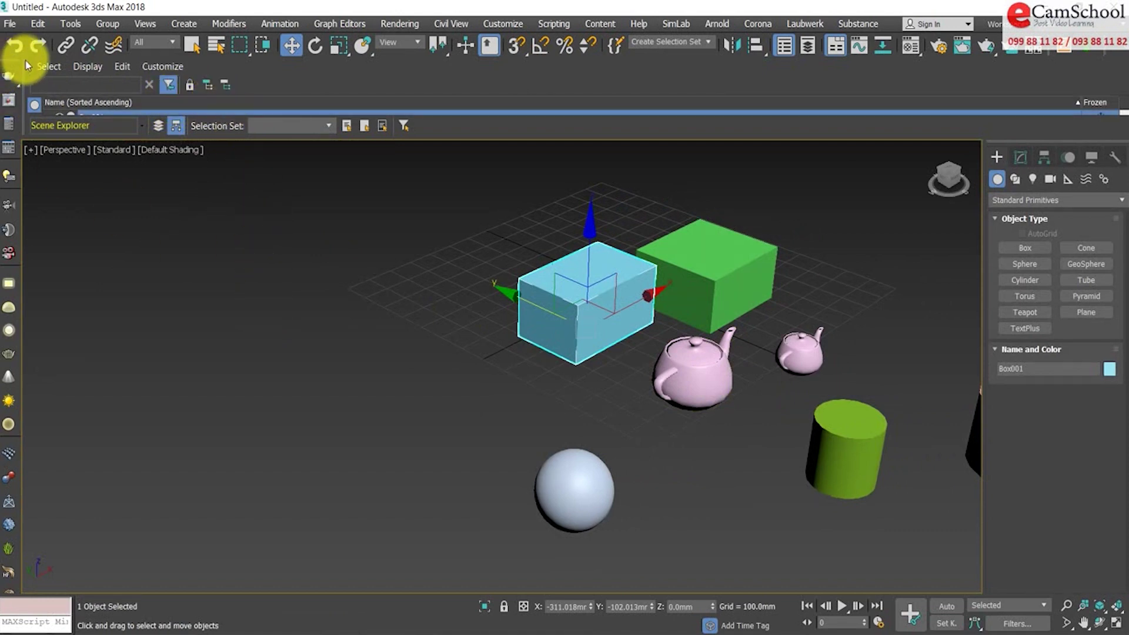
drag(27, 65, 12, 237)
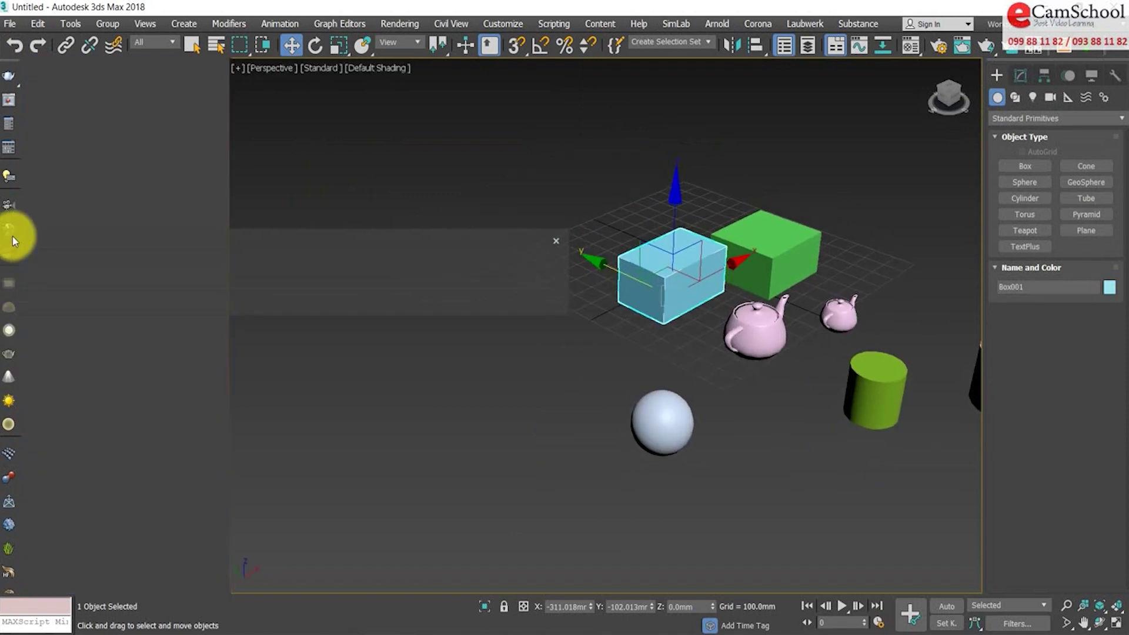
drag(12, 236, 35, 235)
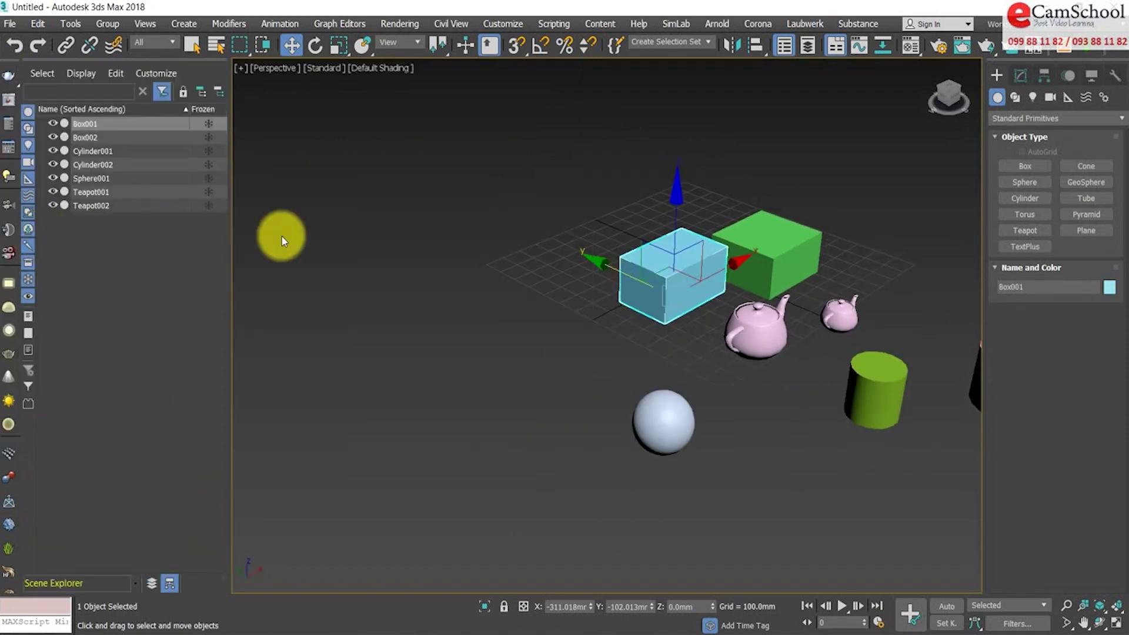
middle_drag(720, 411, 620, 440)
- Group the selected blue and green boxes, Box001 and Box002, as Group001
ctrl+click(665, 268)
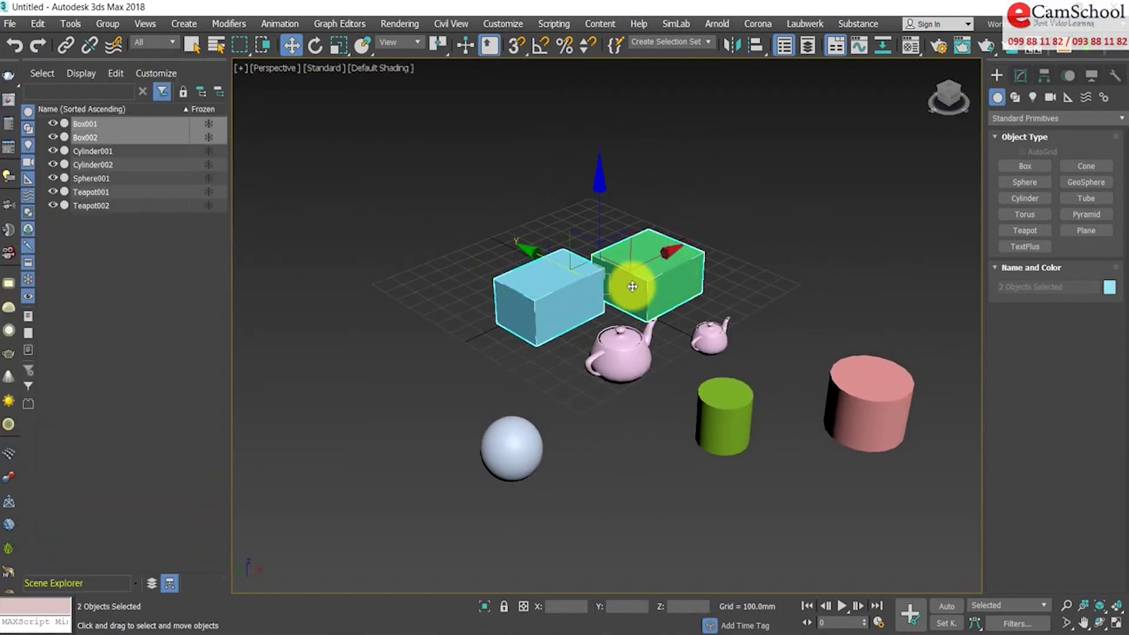
scroll(618, 316, up, 4)
middle_drag(618, 316, 493, 312)
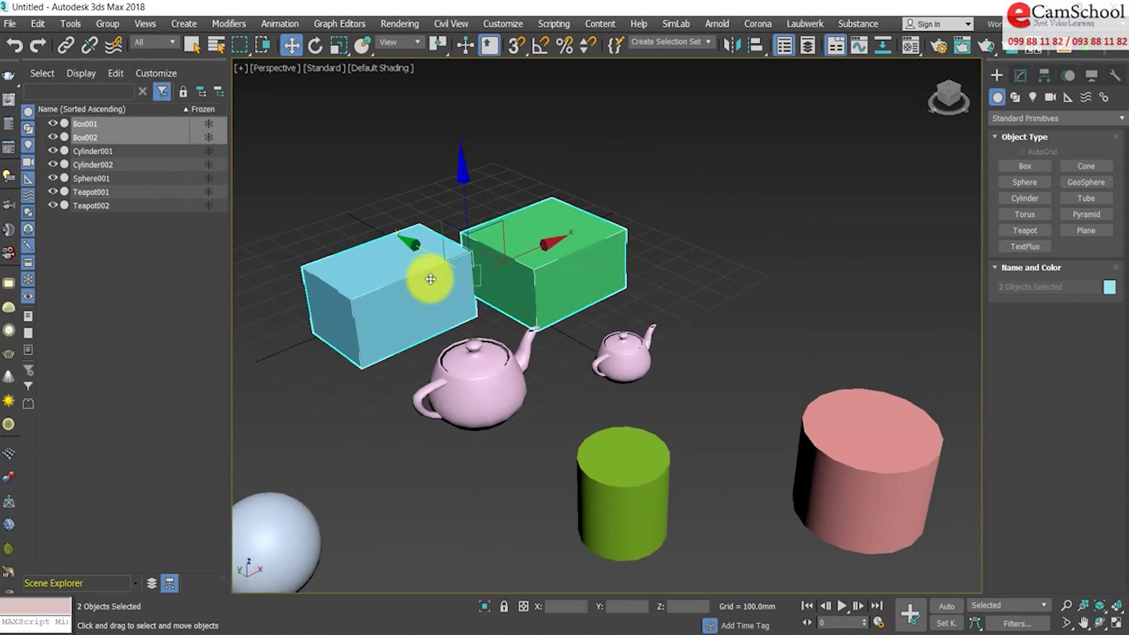
click(108, 24)
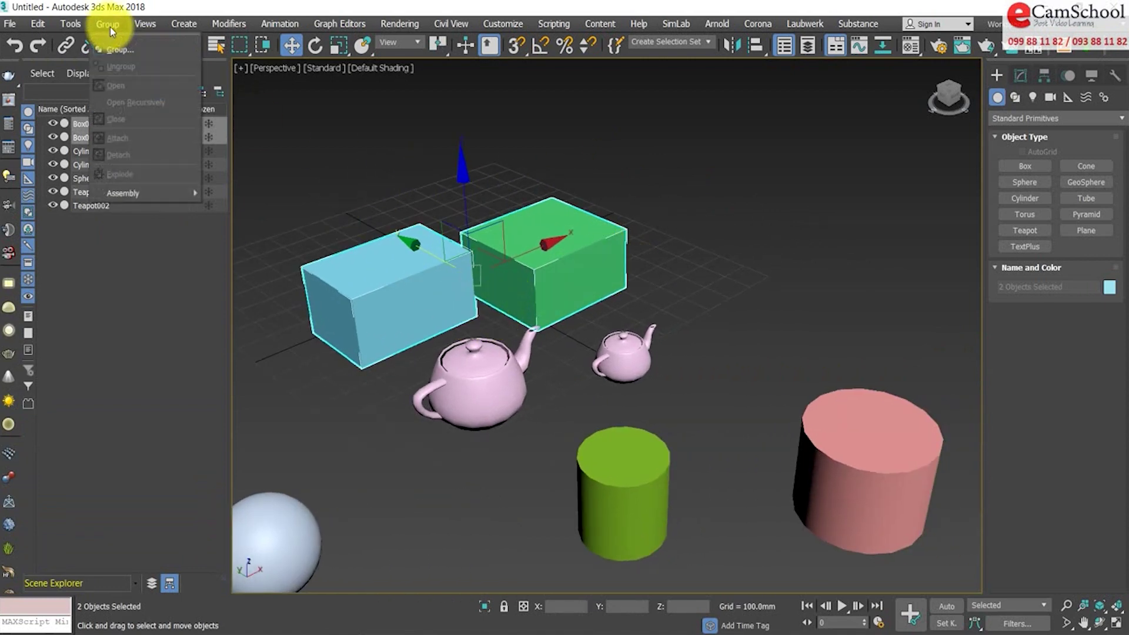
click(115, 47)
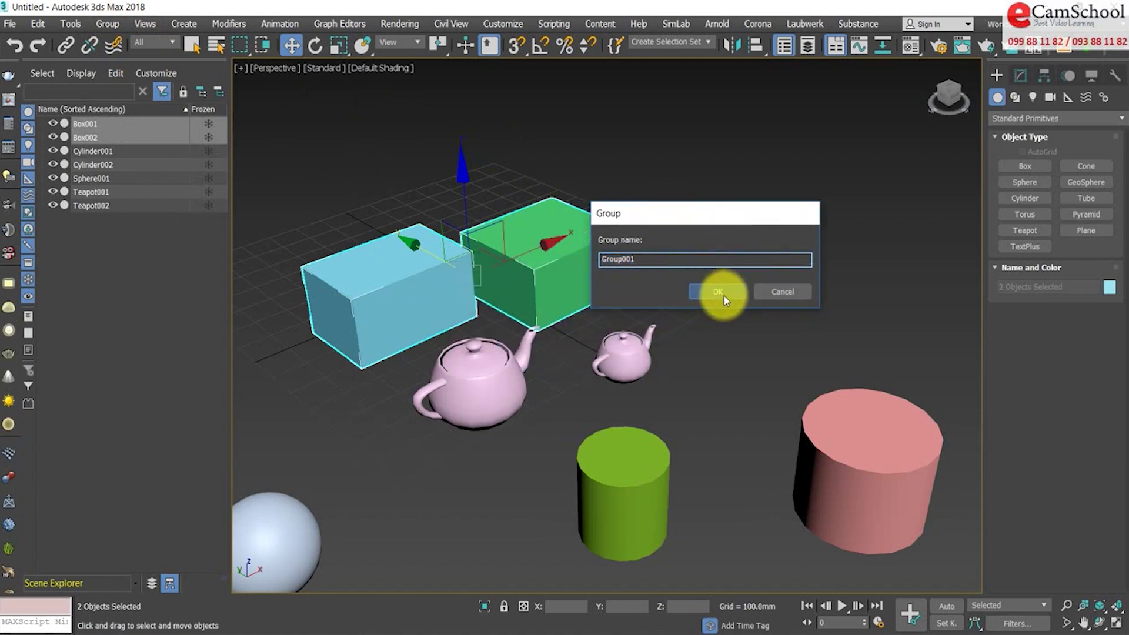
click(722, 295)
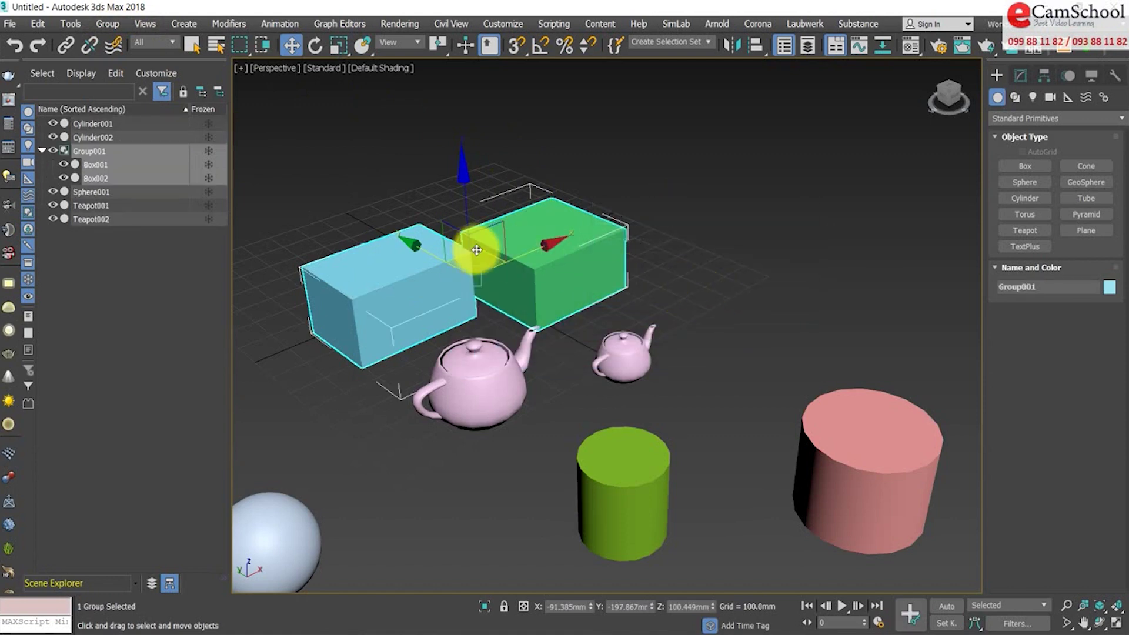
click(42, 151)
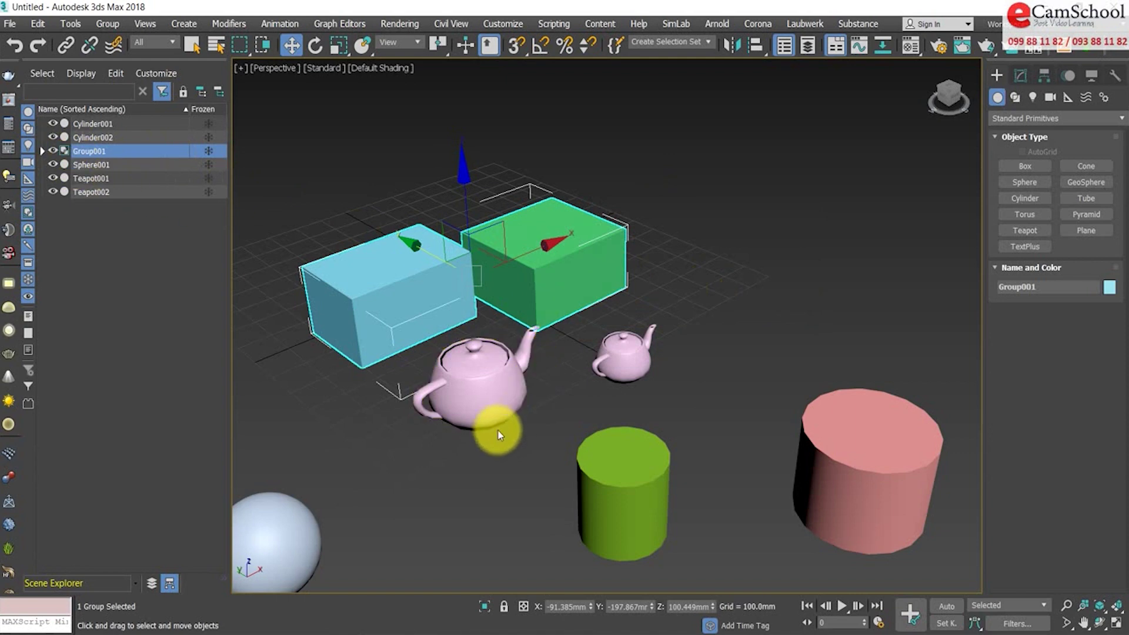
- Move Sphere001 up toward the teapots, then select it with both teapots
middle_drag(496, 429, 556, 383)
scroll(557, 382, up, 3)
scroll(462, 410, down, 5)
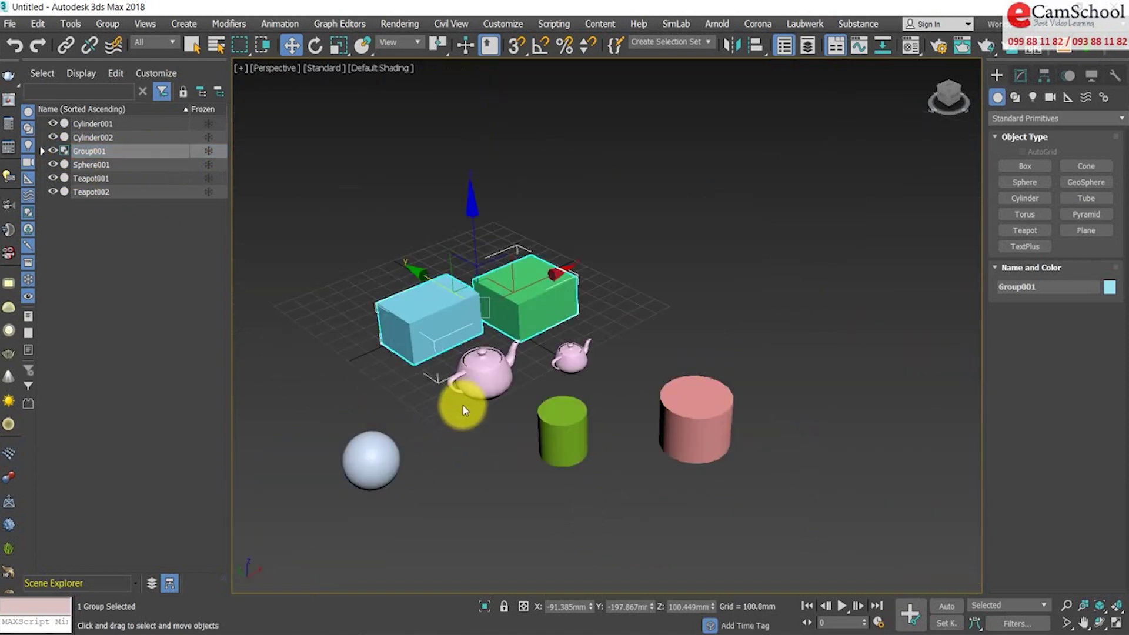
click(470, 376)
click(371, 462)
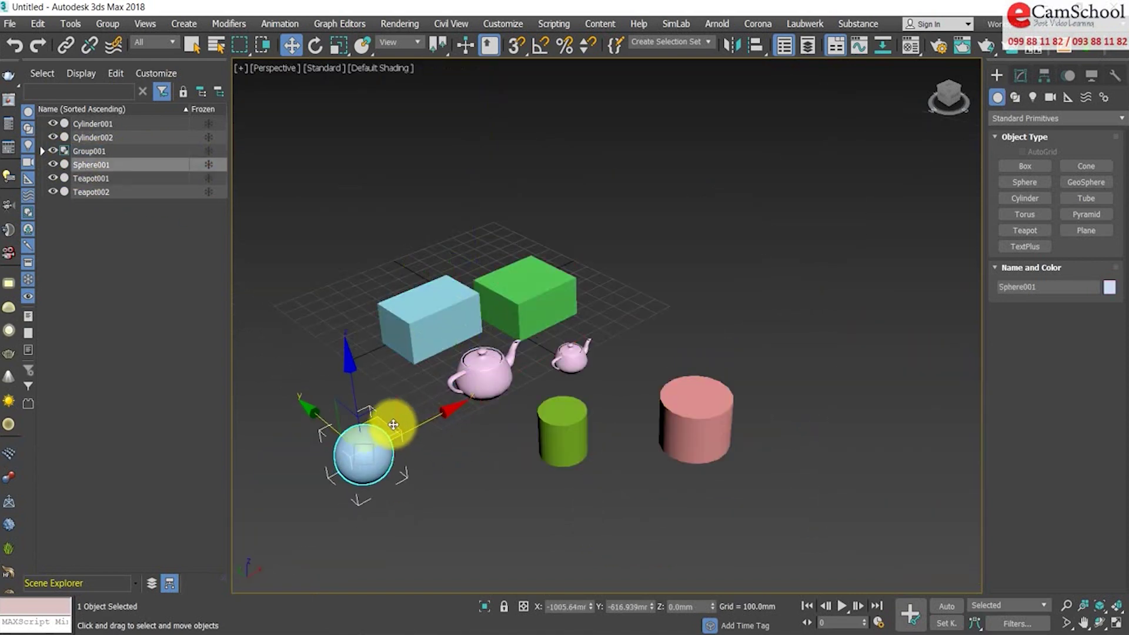
drag(390, 423, 453, 383)
click(580, 361)
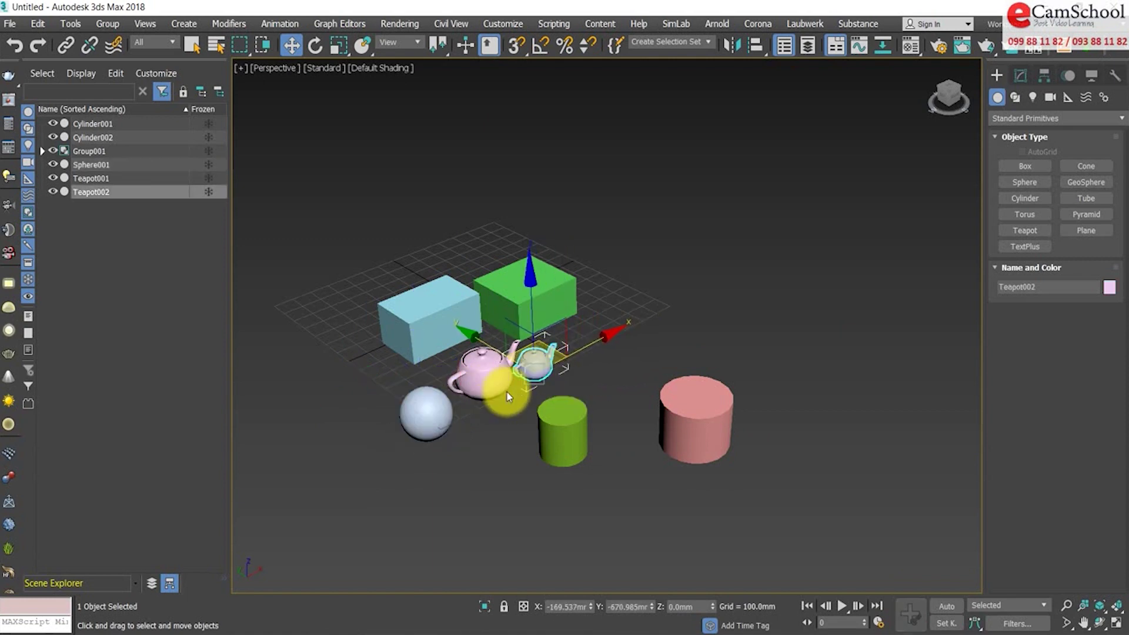
ctrl+click(426, 411)
ctrl+click(479, 376)
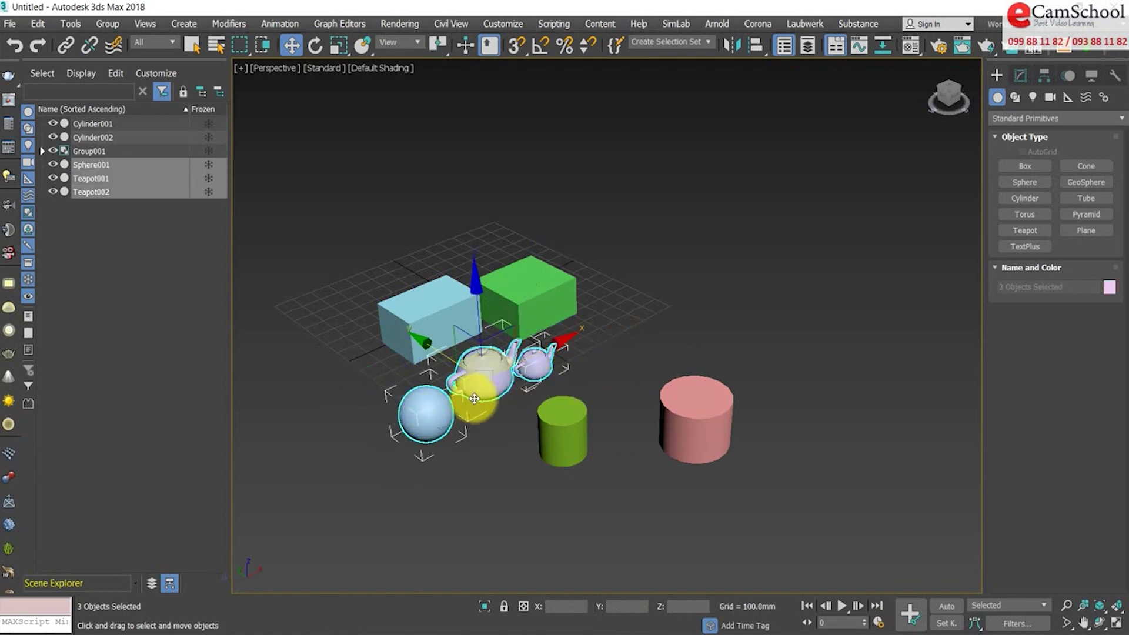
- Tear off the Group menu and group the sphere and two teapots as Group002
click(118, 22)
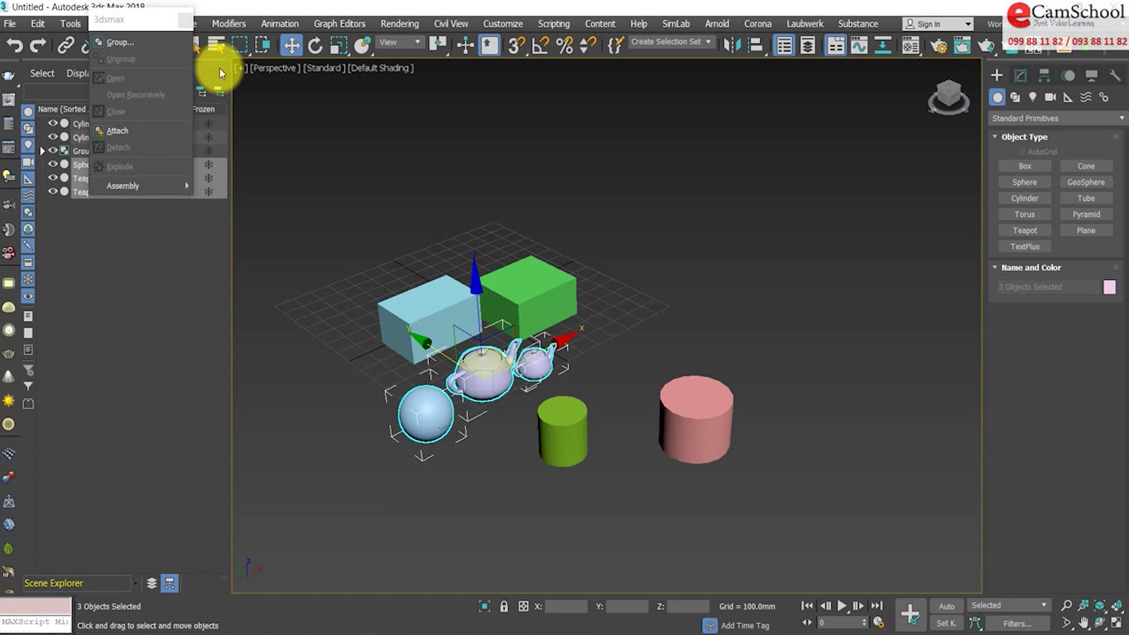
drag(138, 35, 744, 110)
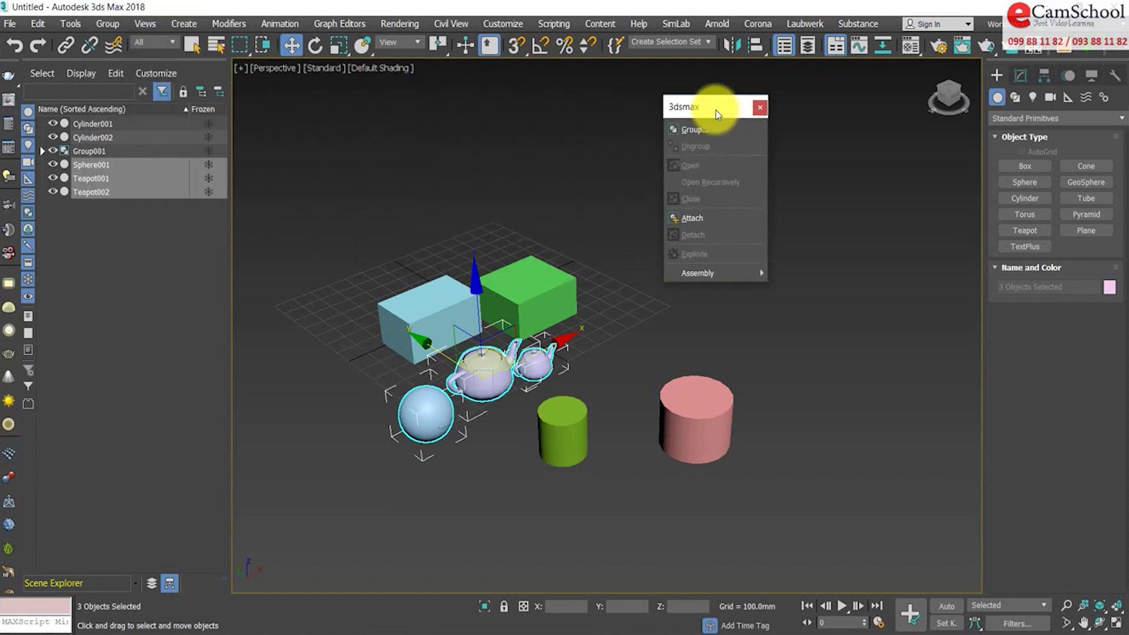
click(739, 135)
click(575, 347)
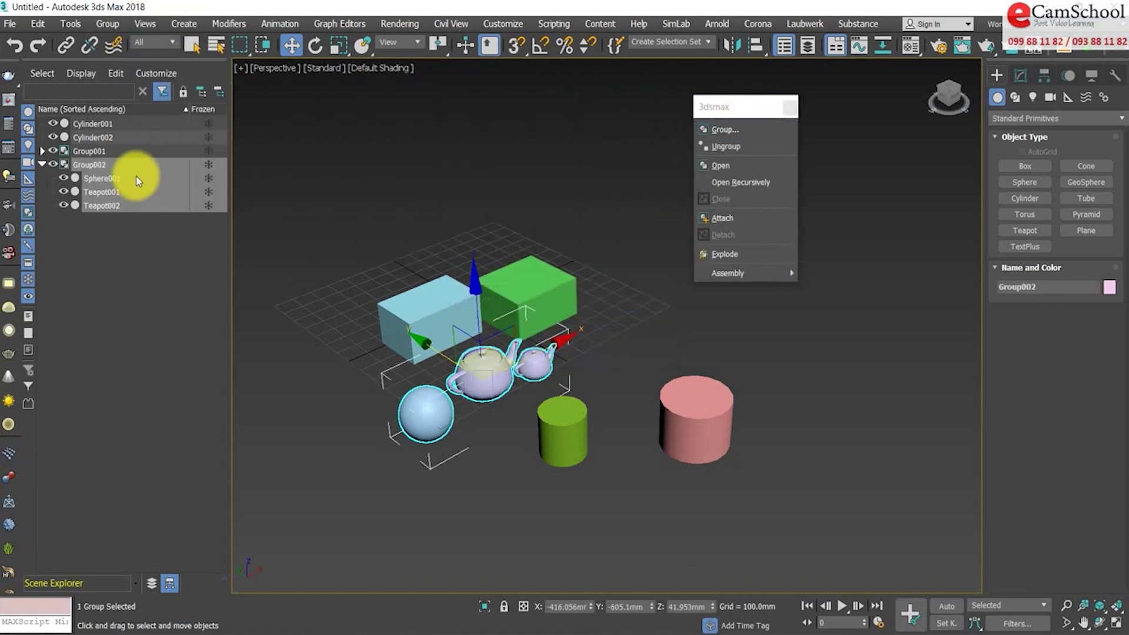
click(42, 164)
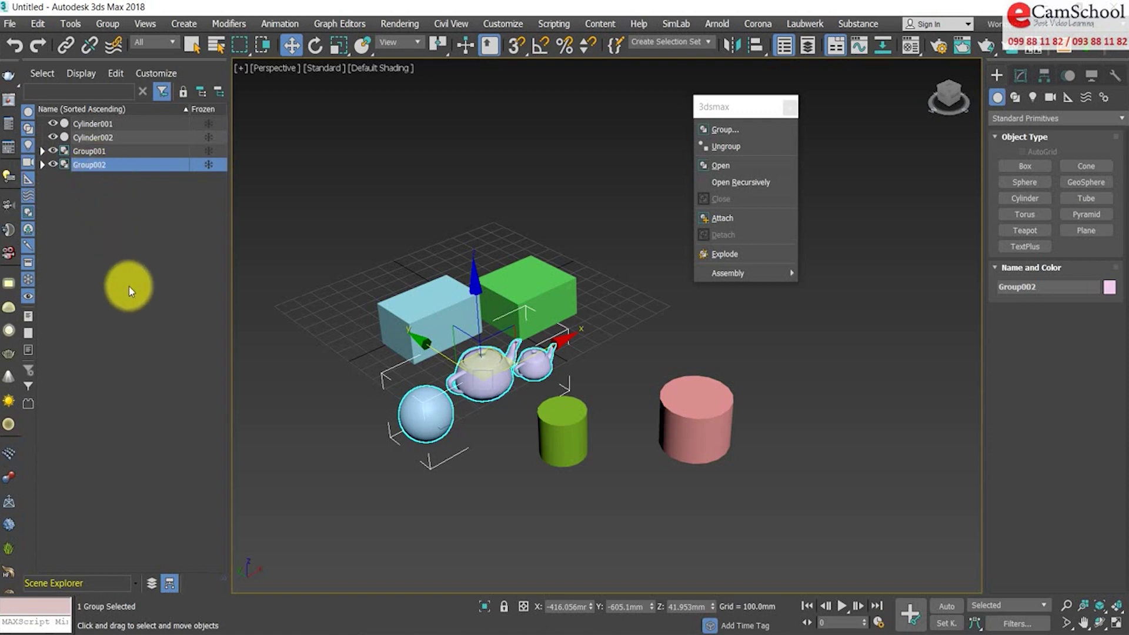
- Group the green and pink cylinders as Group003 and nudge the group up-left
click(578, 448)
ctrl+click(698, 449)
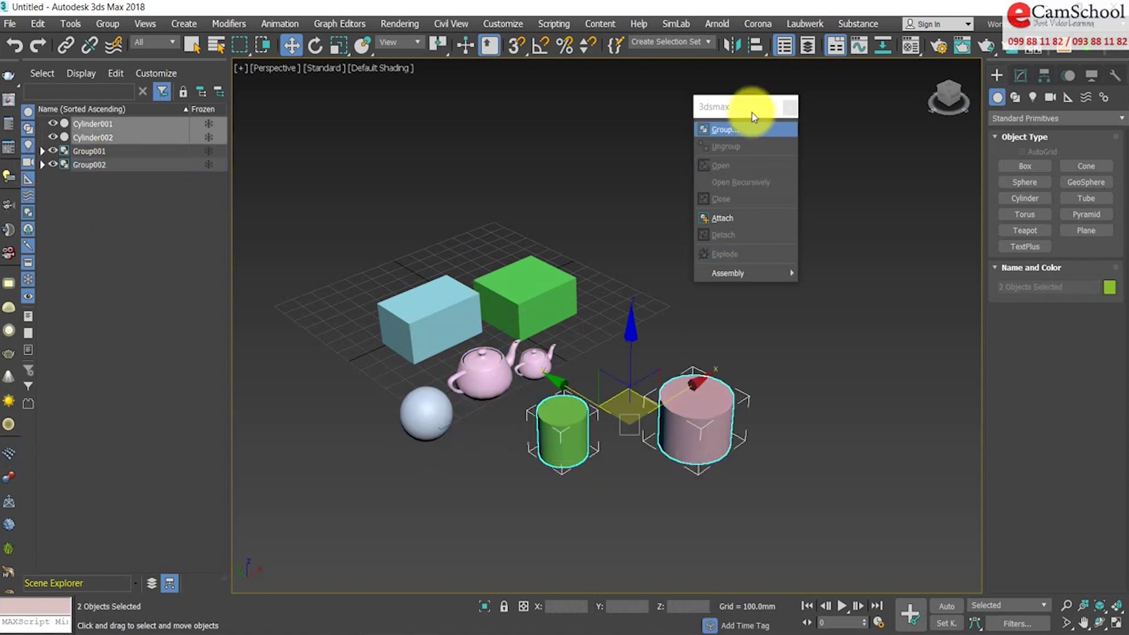
click(717, 132)
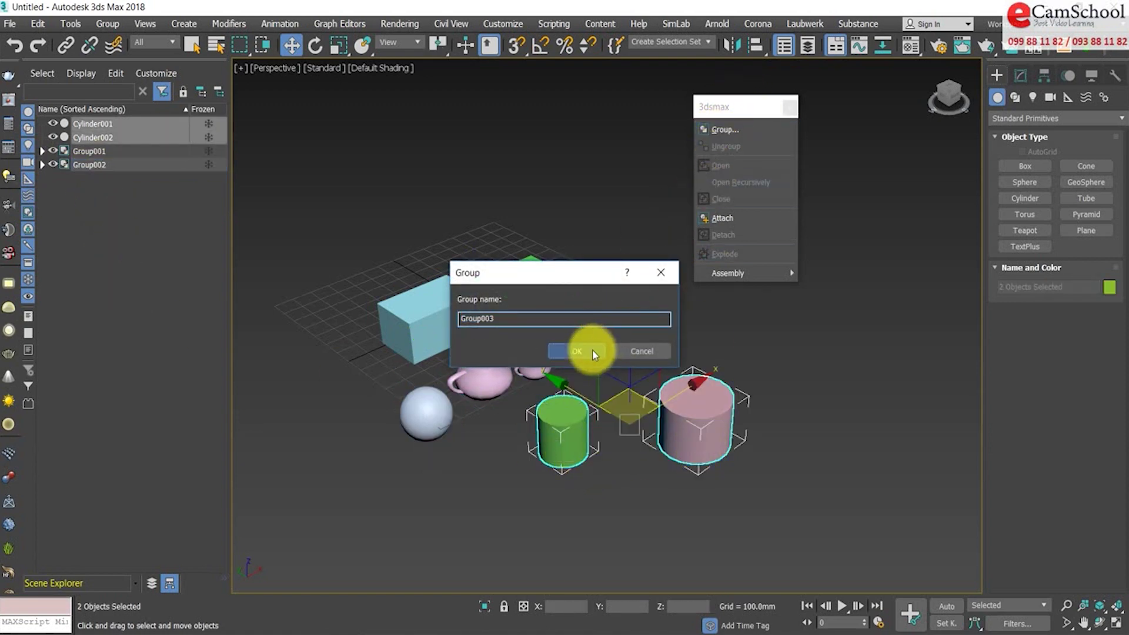
click(591, 352)
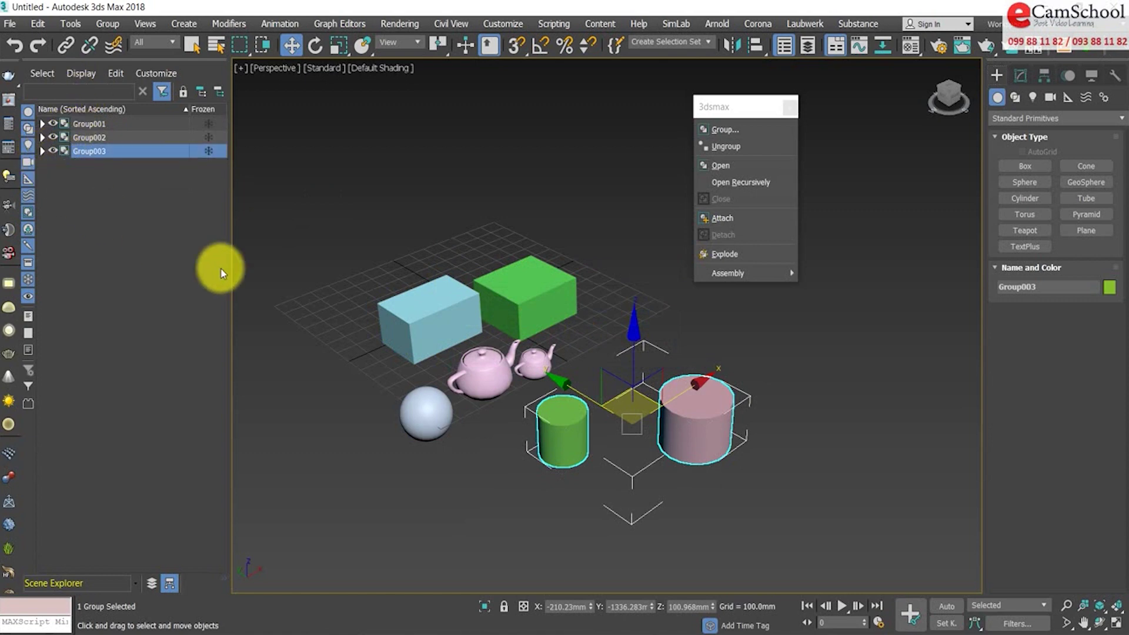
click(605, 459)
drag(572, 448, 560, 428)
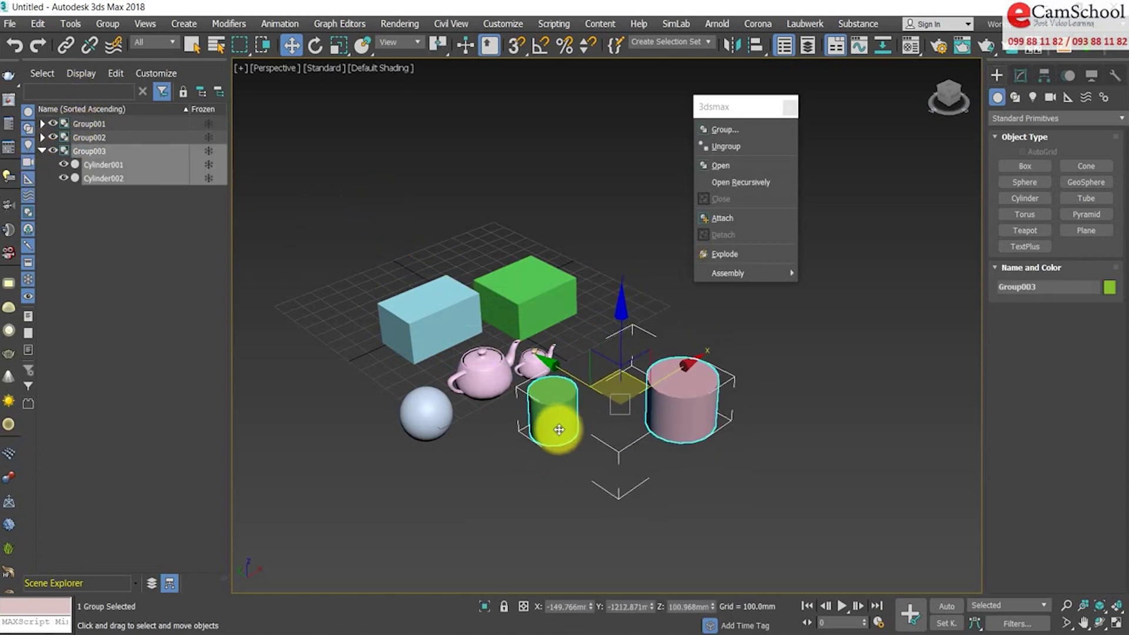
click(41, 151)
- Select Group002 and Group001 from the Scene Explorer, then clear the selection
click(381, 458)
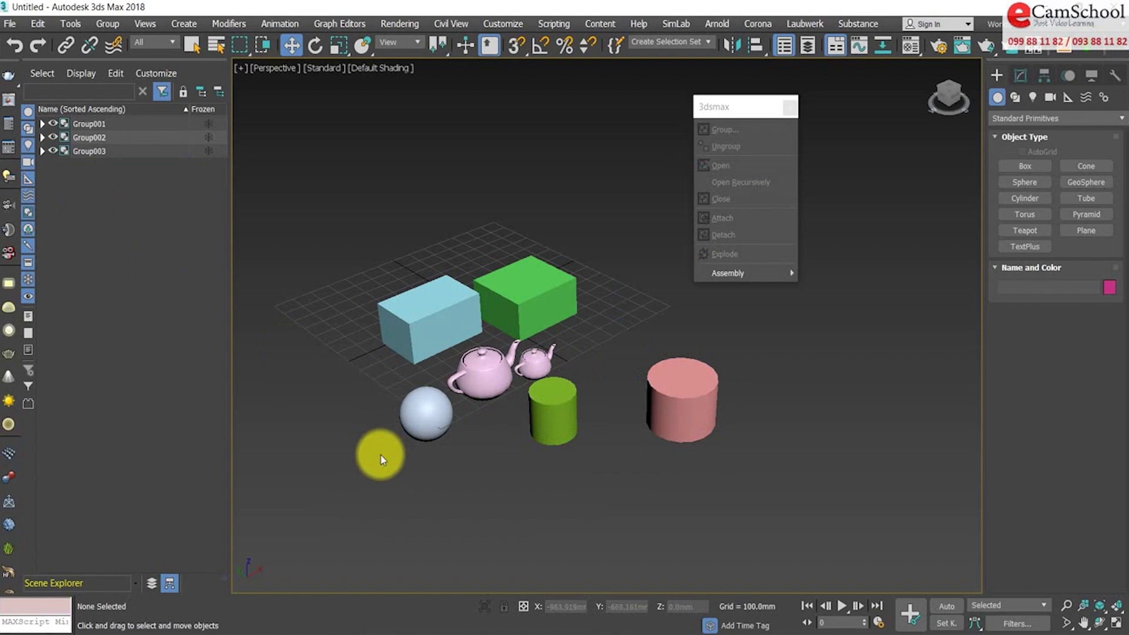
click(97, 151)
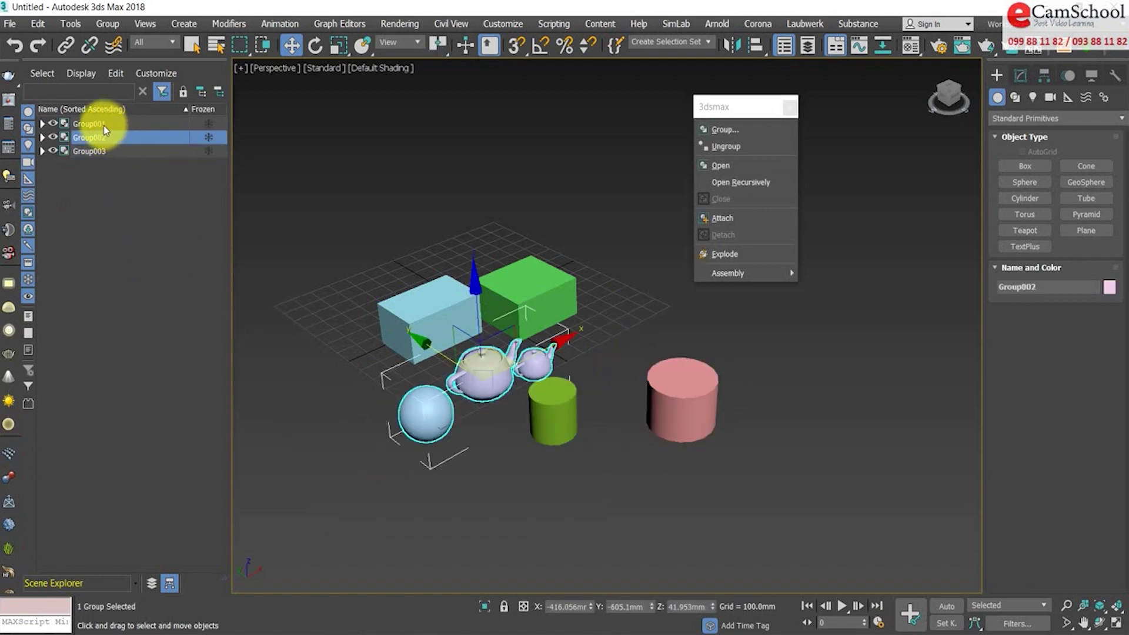
click(103, 125)
click(631, 395)
mouse_move(580, 490)
middle_down()
mouse_move(629, 467)
mouse_move(615, 473)
middle_up()
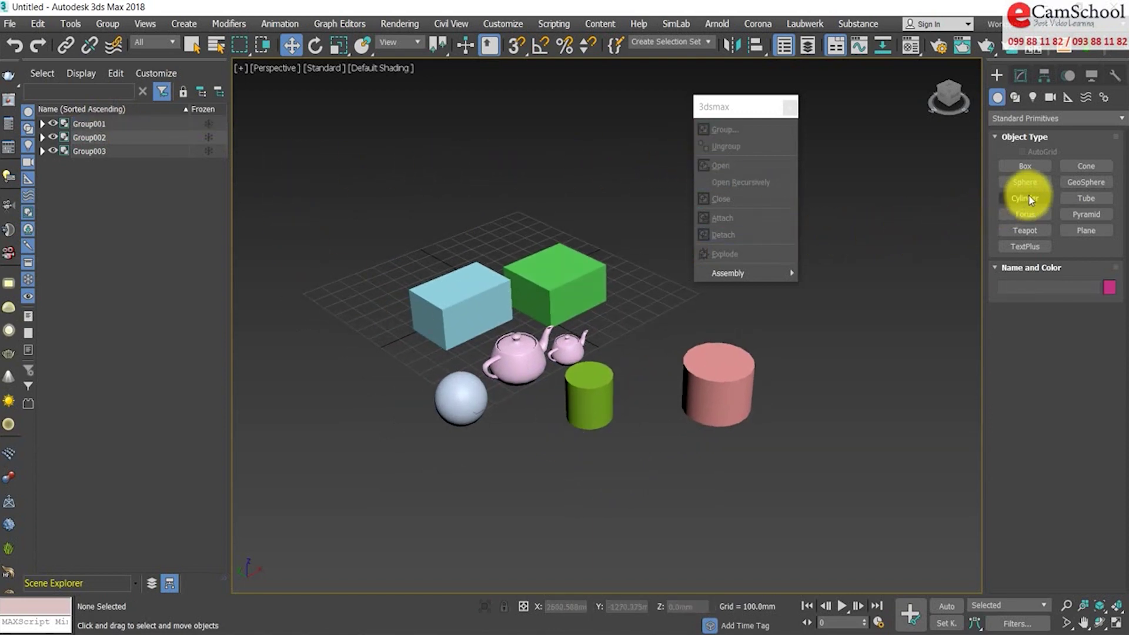
- Create a large green tube and a smaller magenta tube 181.76mm tall
click(1086, 198)
drag(355, 456, 353, 441)
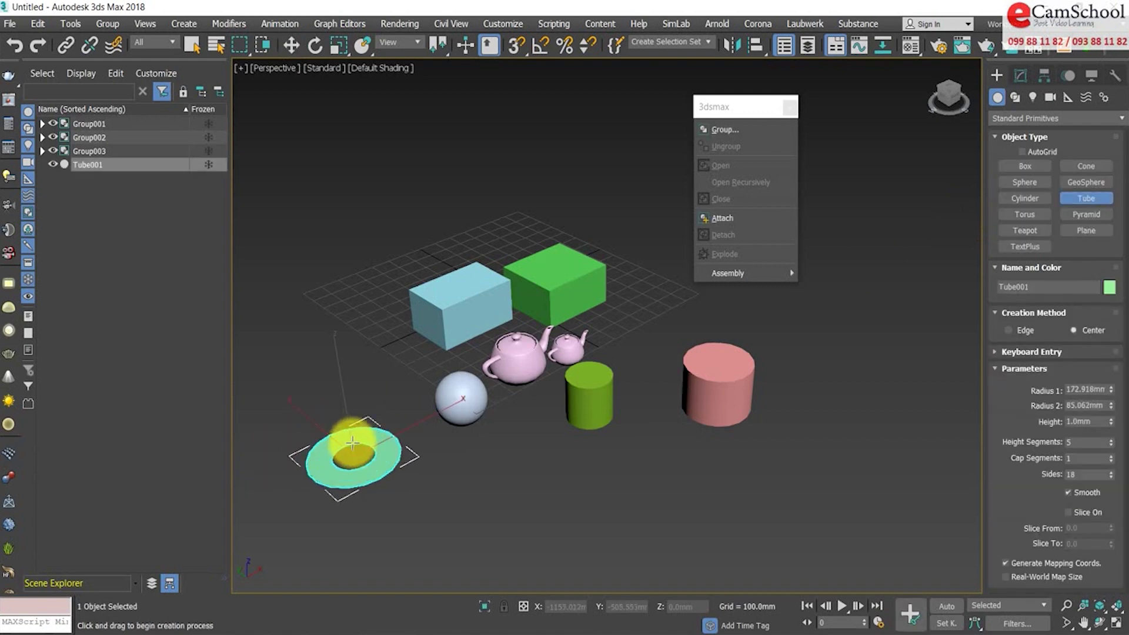
click(353, 442)
click(335, 389)
drag(469, 534, 467, 517)
click(464, 506)
click(456, 467)
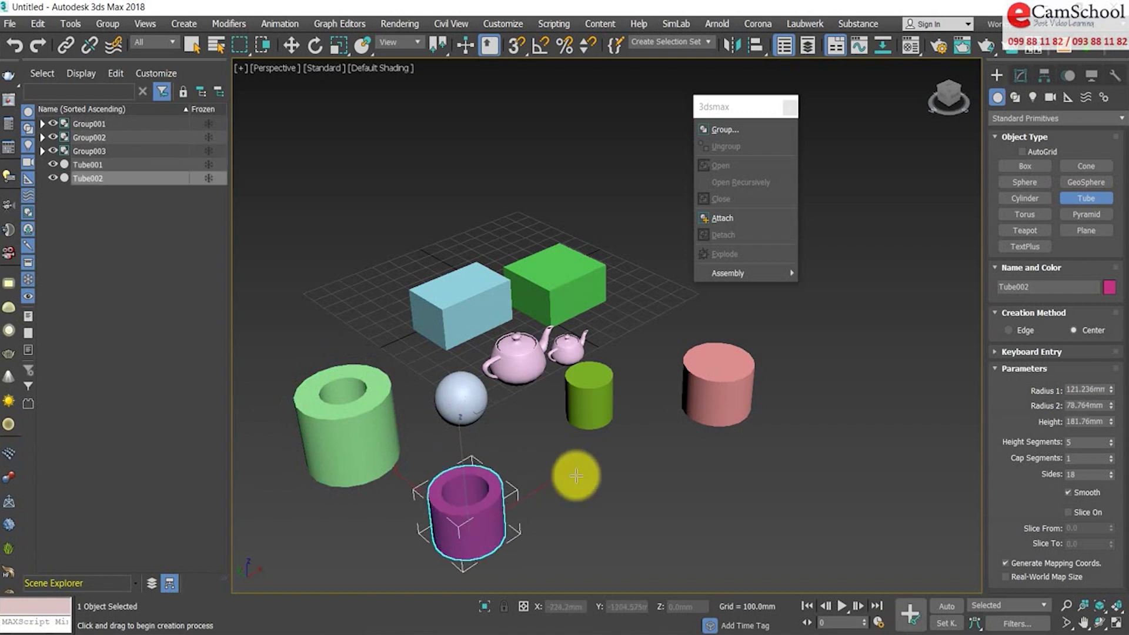
- Move the magenta tube up and to the right of the green tube
key(w)
middle_drag(576, 475, 592, 447)
click(374, 417)
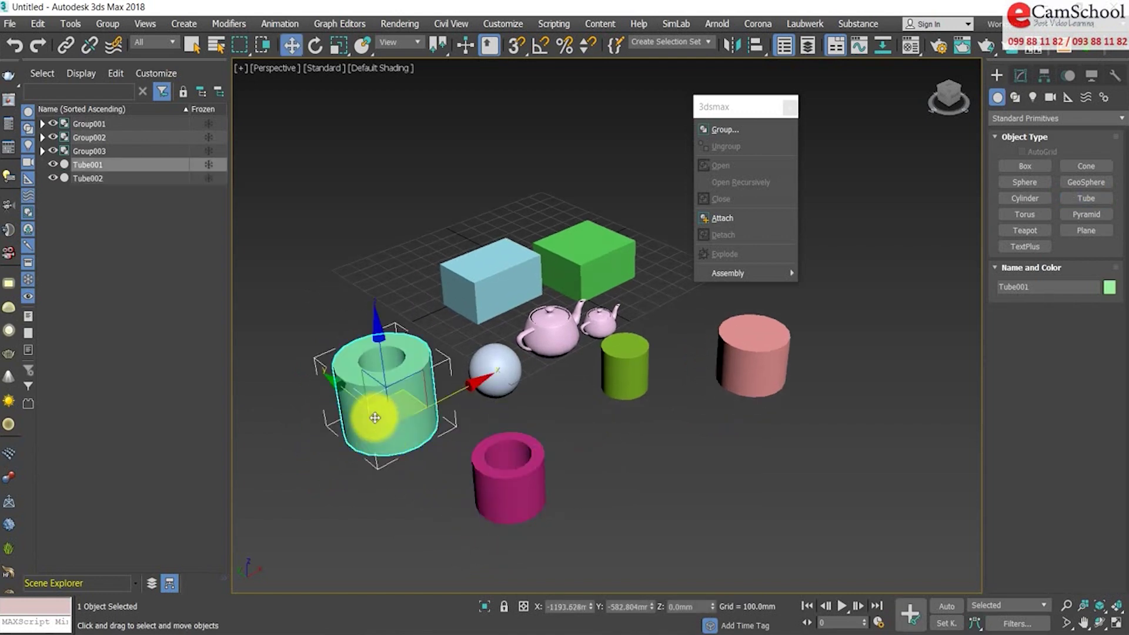
drag(512, 492, 551, 481)
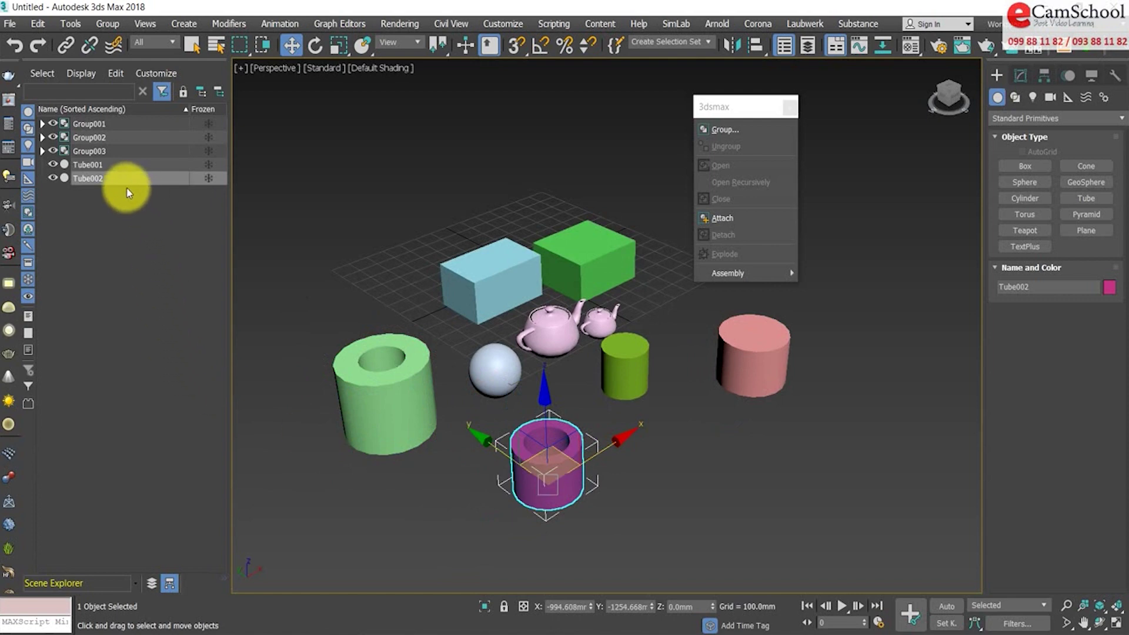
- Select Tube001, Tube002, Group003 and Group001 in the scene list
click(100, 166)
click(89, 178)
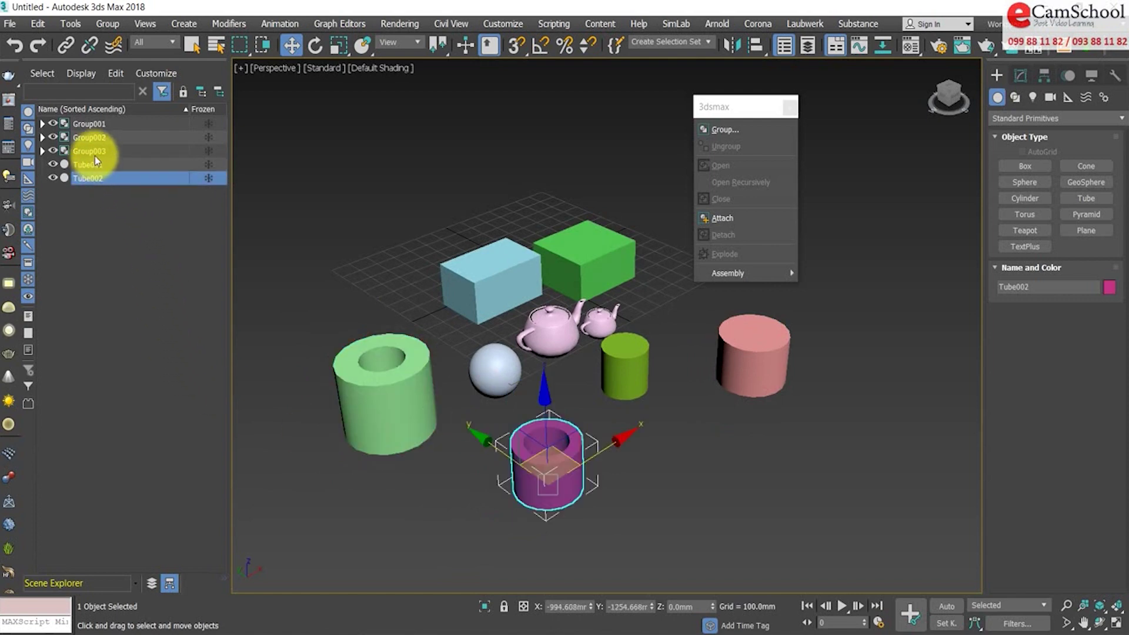
click(99, 151)
click(94, 124)
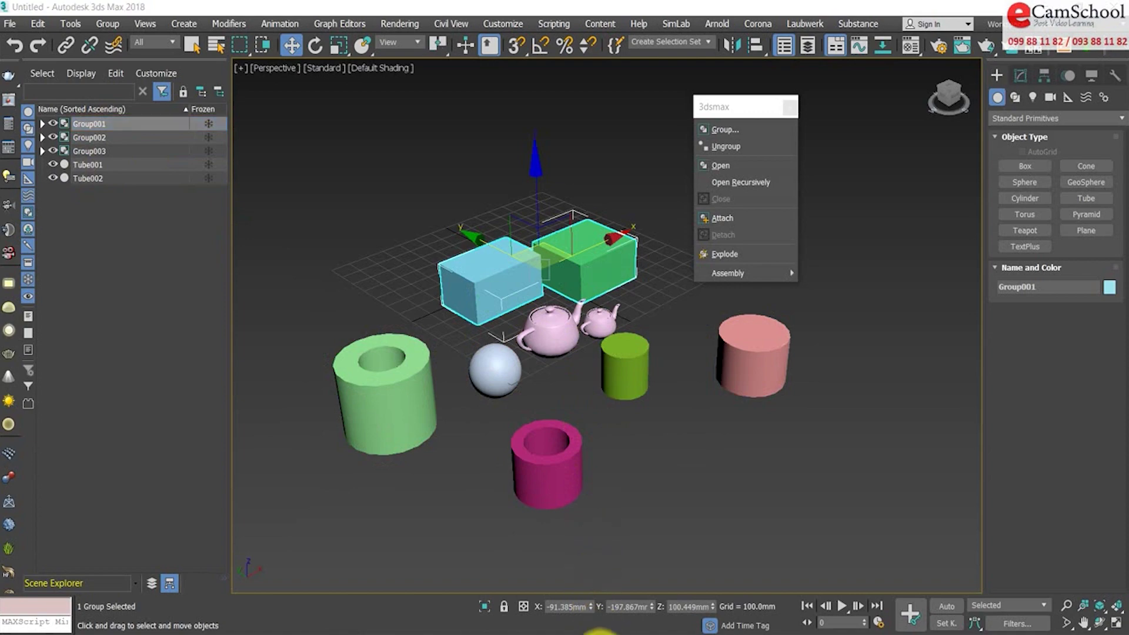
- Review the Lesson10 Import notes, then return to 3ds Max with Top view active
click(599, 633)
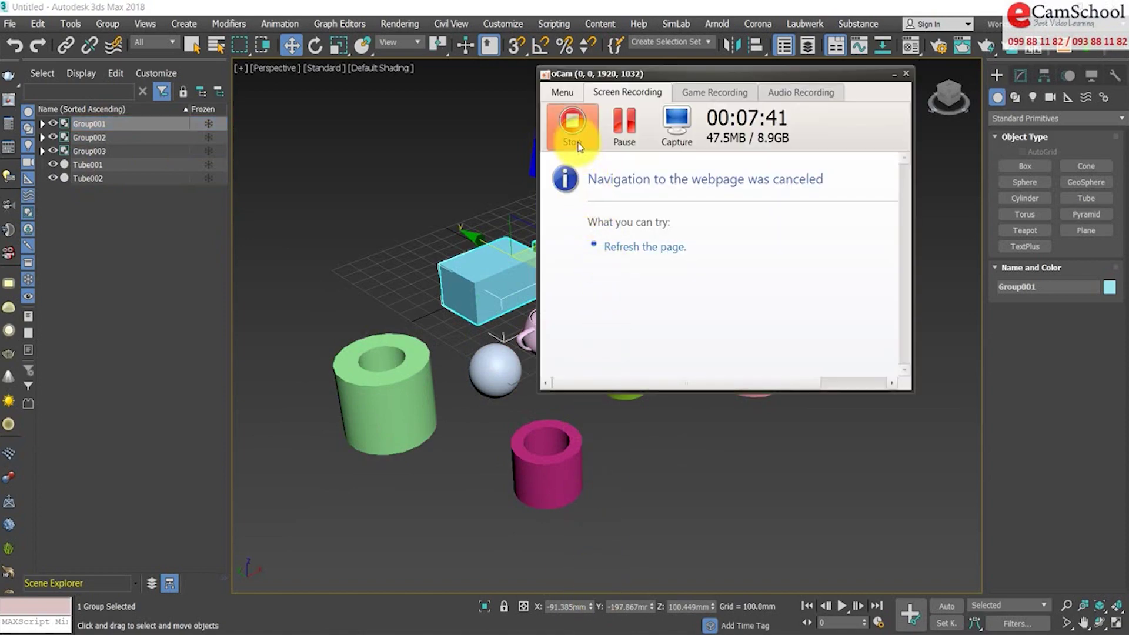
click(572, 128)
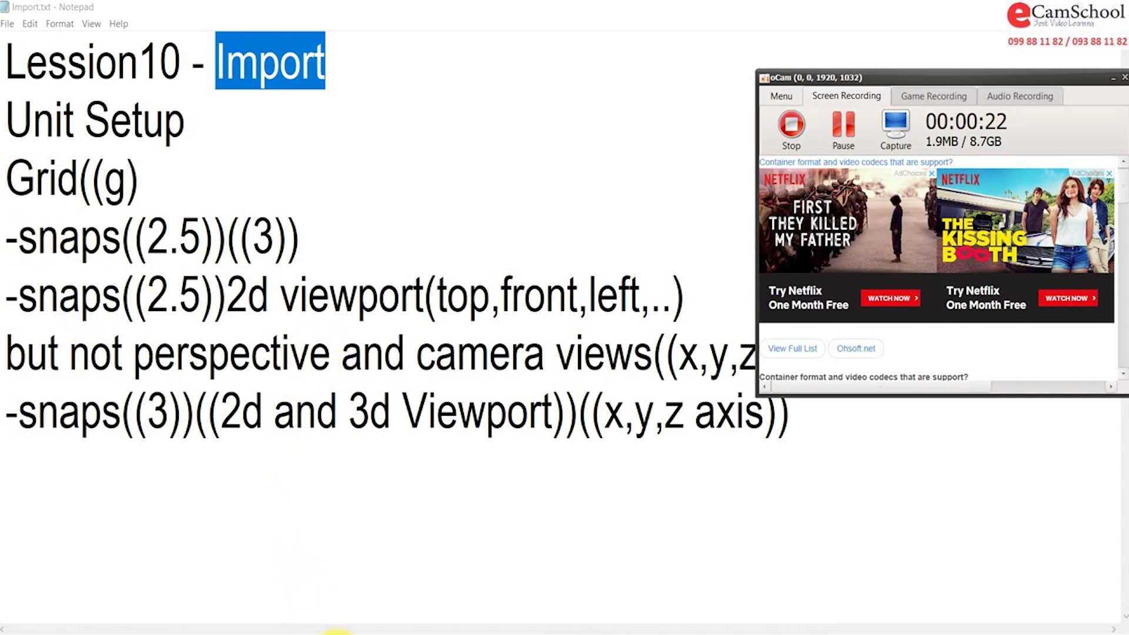
click(335, 632)
click(416, 192)
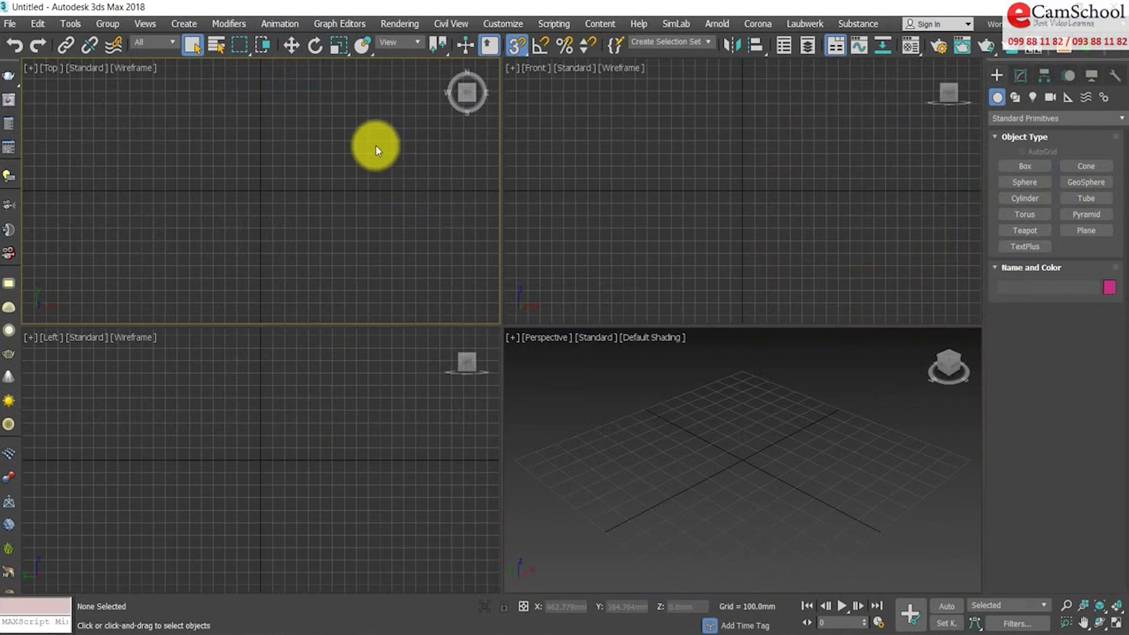
- Check that Units Setup shows Metric Millimeters, then view the floor plan in AutoCAD
click(501, 23)
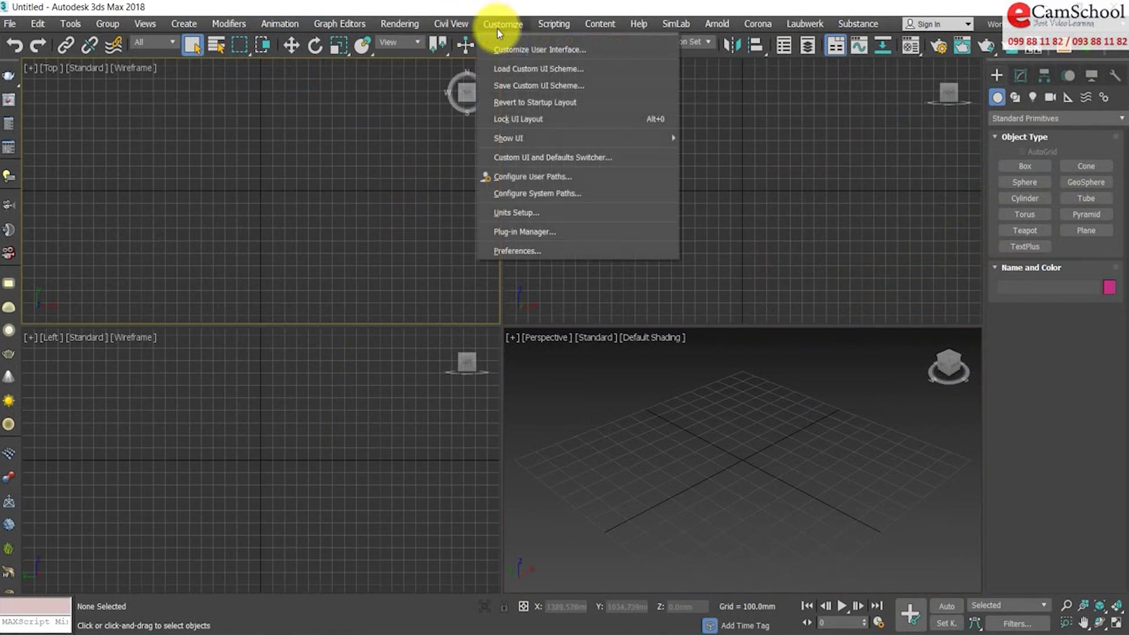
click(542, 210)
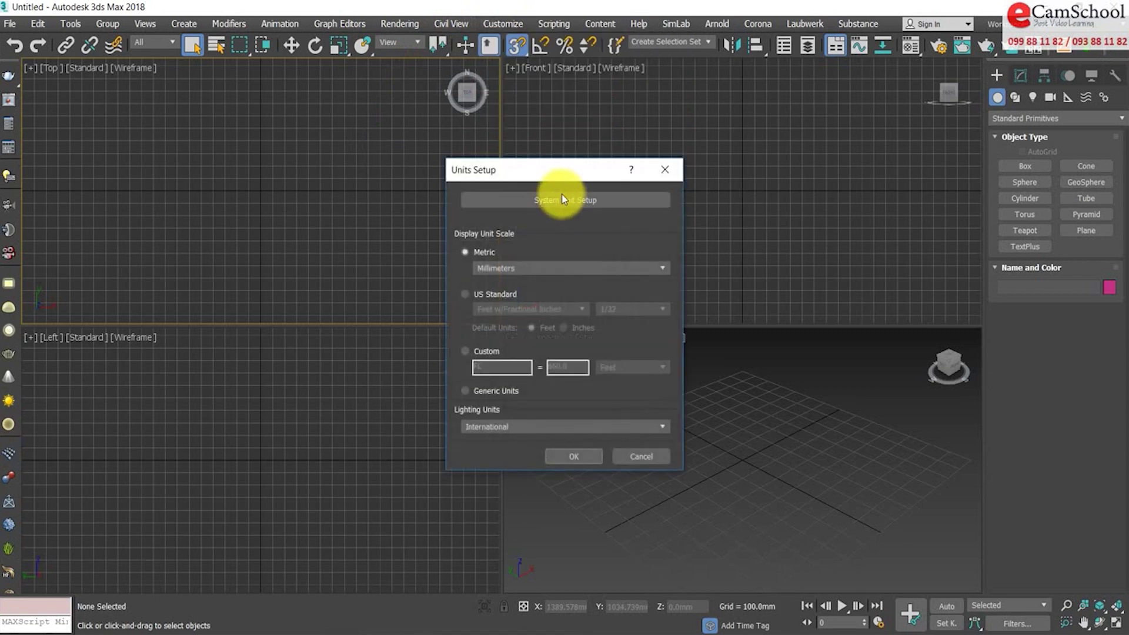
drag(558, 171, 676, 100)
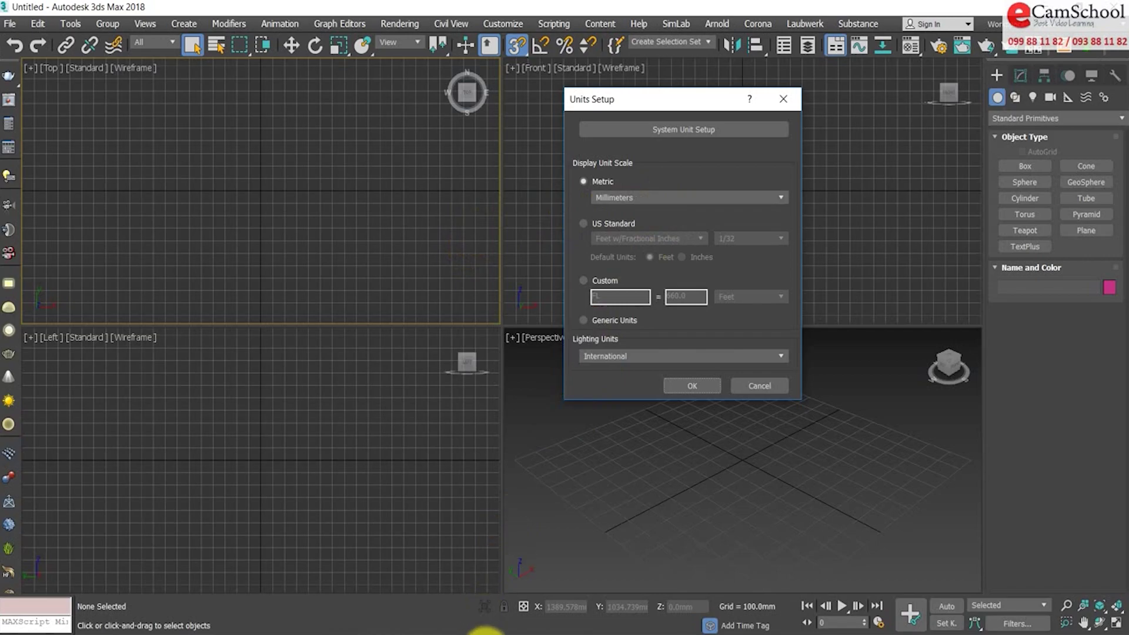
click(476, 626)
middle_drag(499, 319, 500, 342)
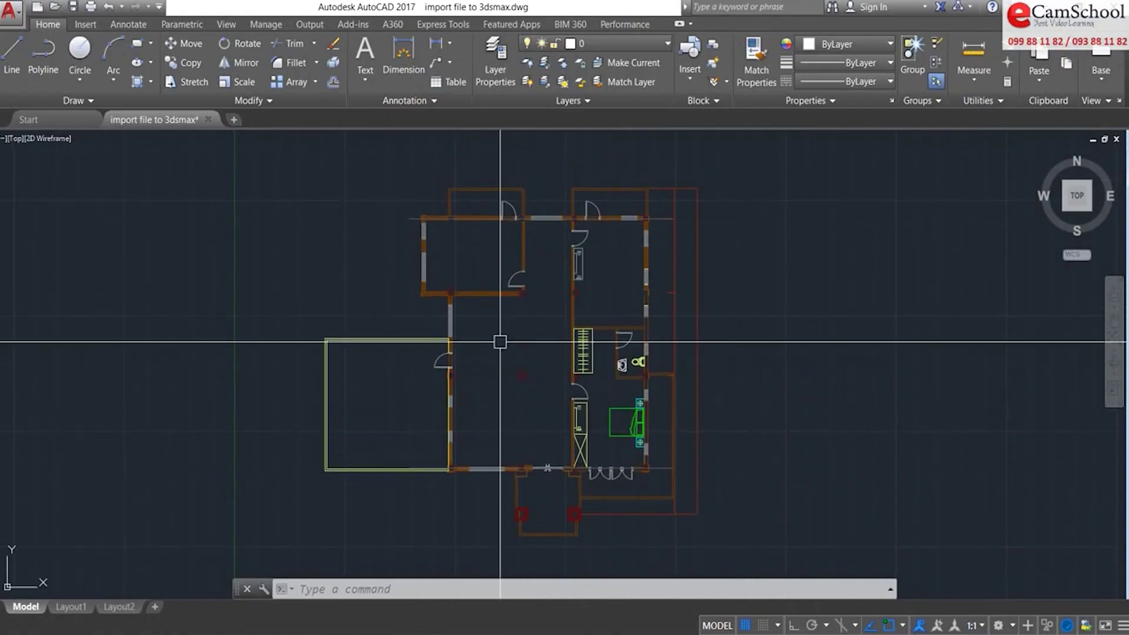
text(Un)
key(Return)
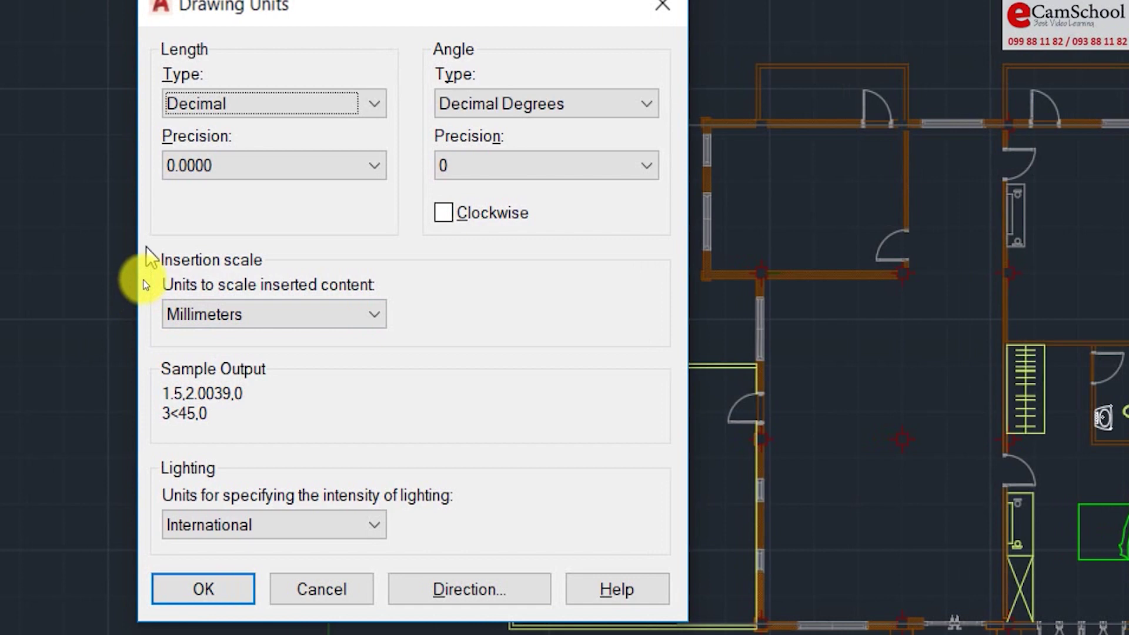
key(Return)
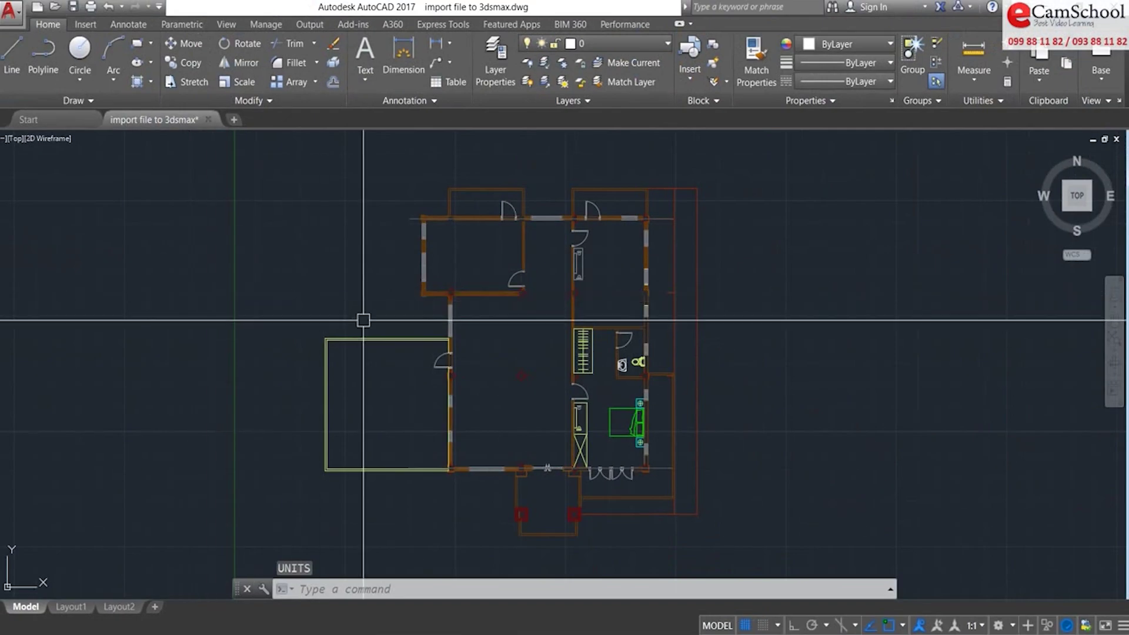
click(353, 624)
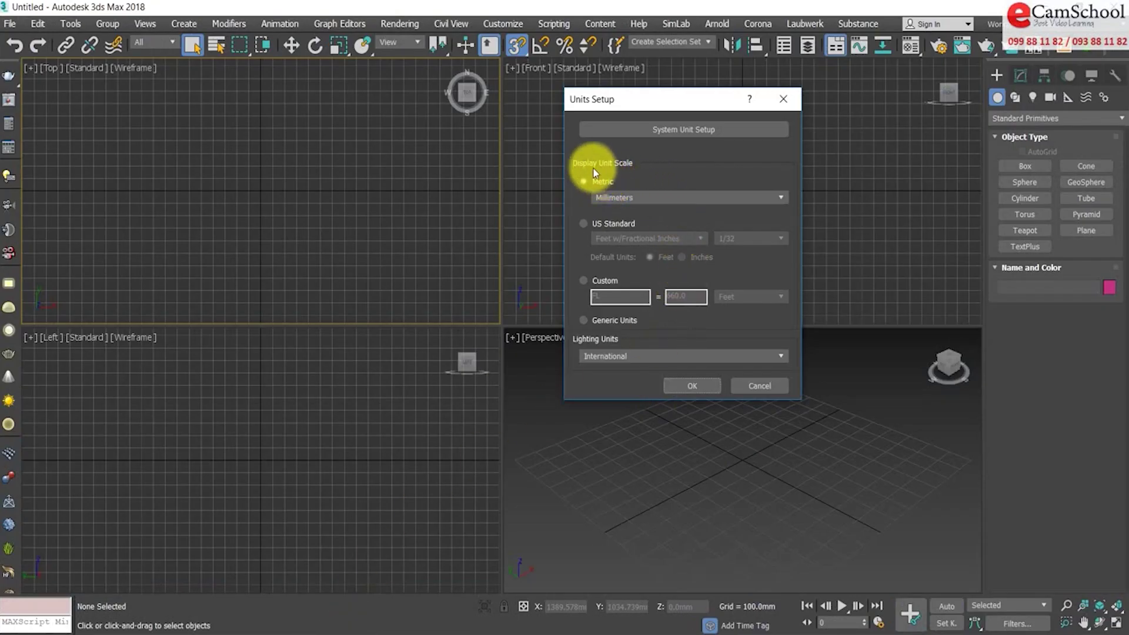
- Keep the system unit scale at 1 unit = 1.0 Centimeters and close the units dialogs
click(681, 129)
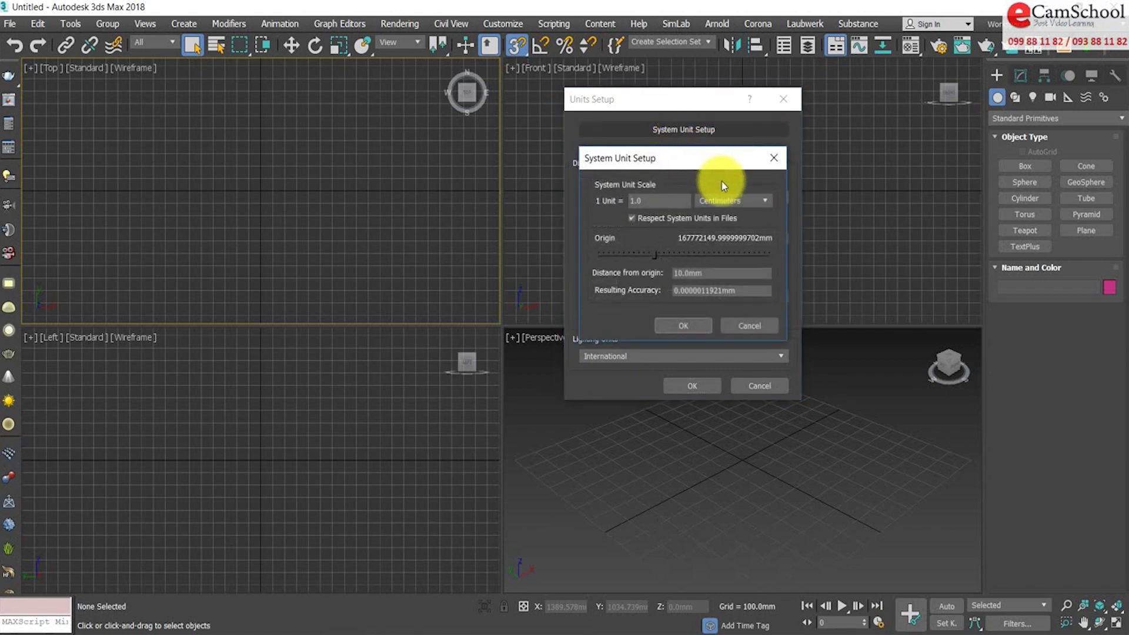
drag(705, 164, 871, 129)
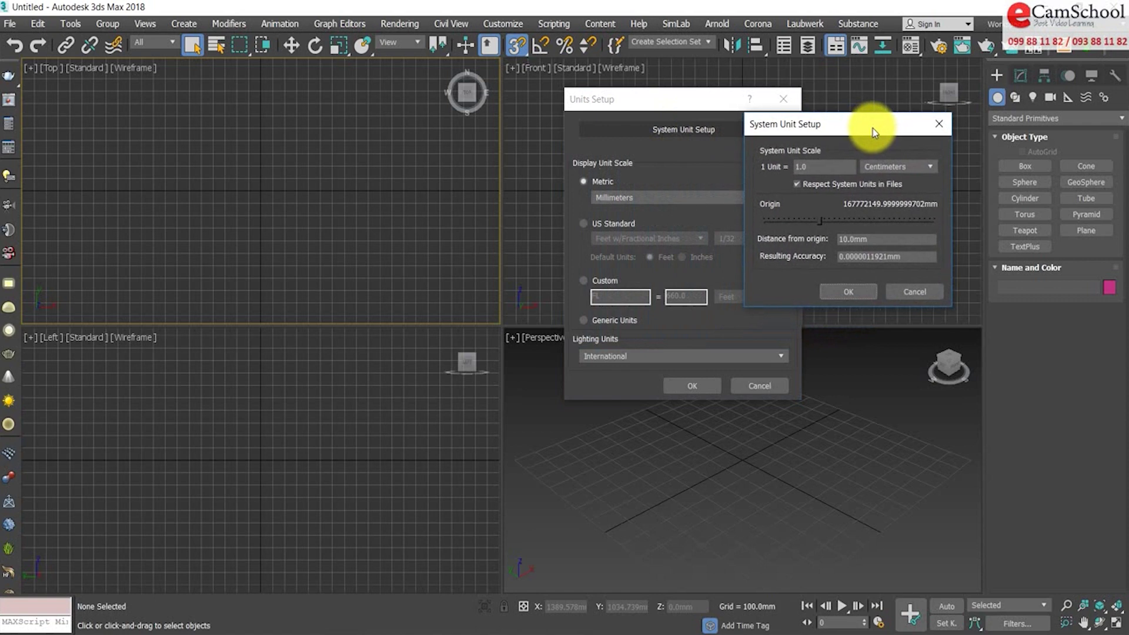
click(914, 172)
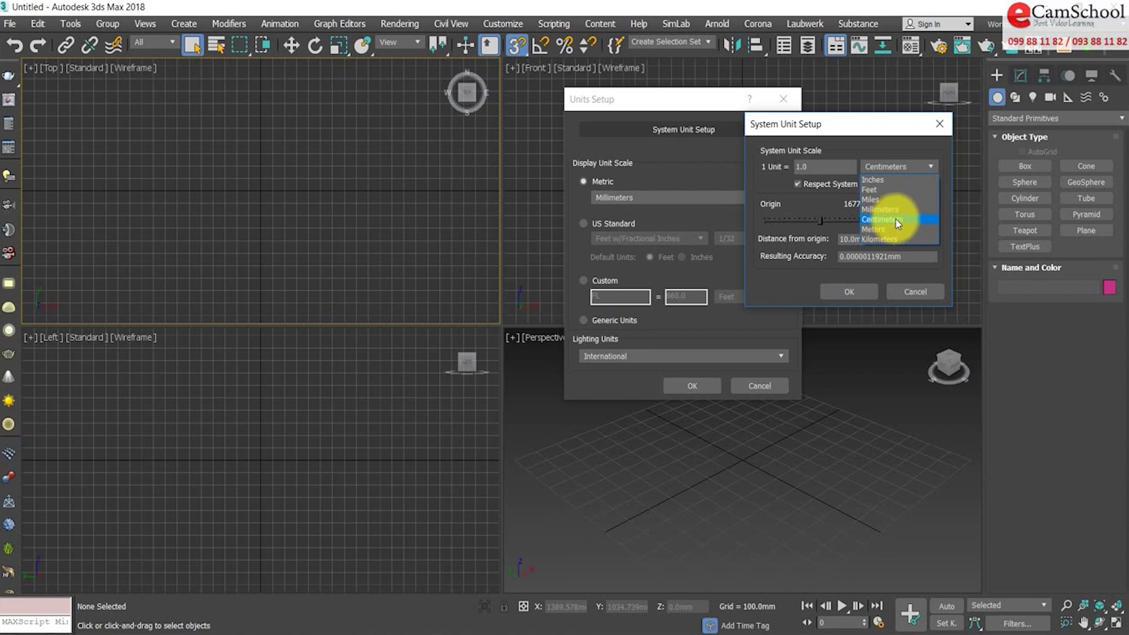
click(895, 219)
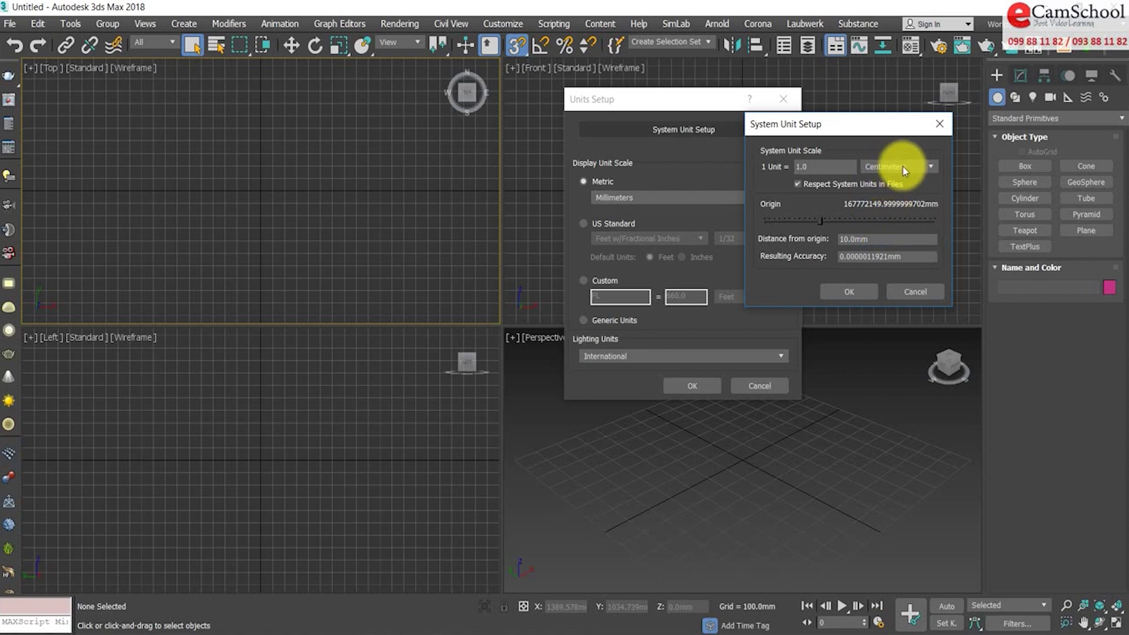
click(850, 292)
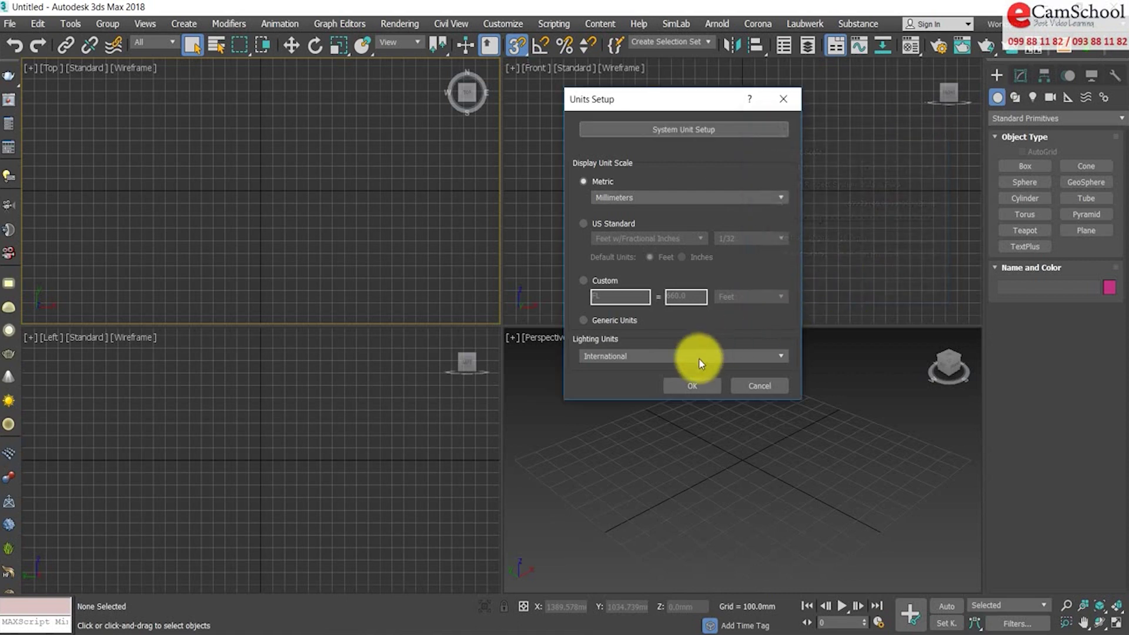
click(694, 386)
- Cycle through the Front and Perspective viewports, leaving Top view active
click(537, 239)
click(588, 420)
click(272, 229)
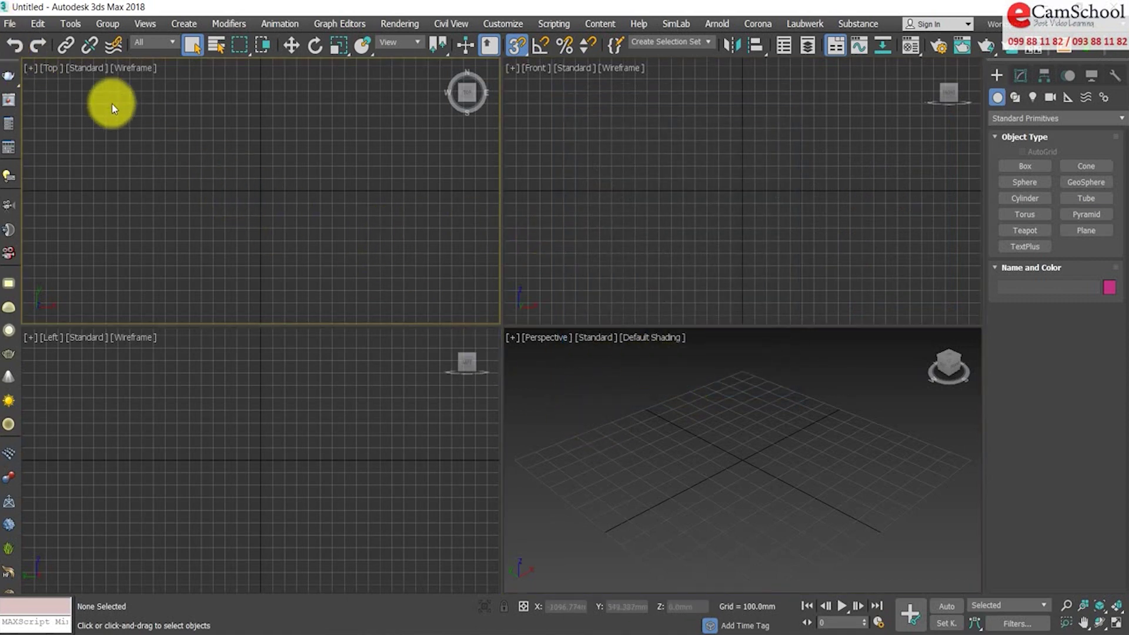
click(9, 24)
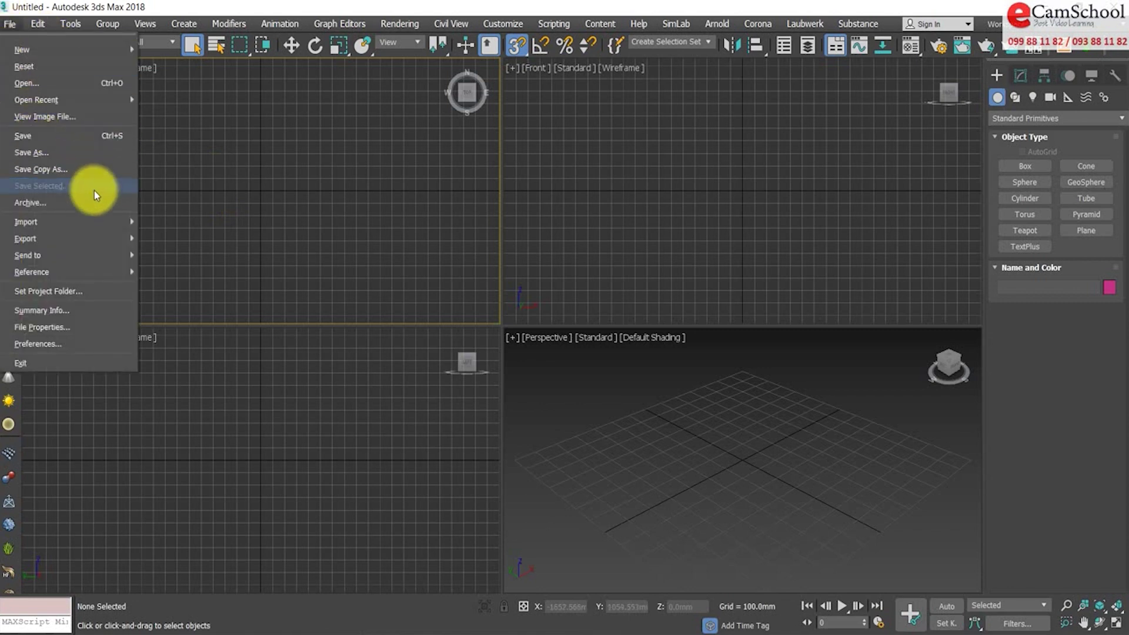
mouse_move(26, 221)
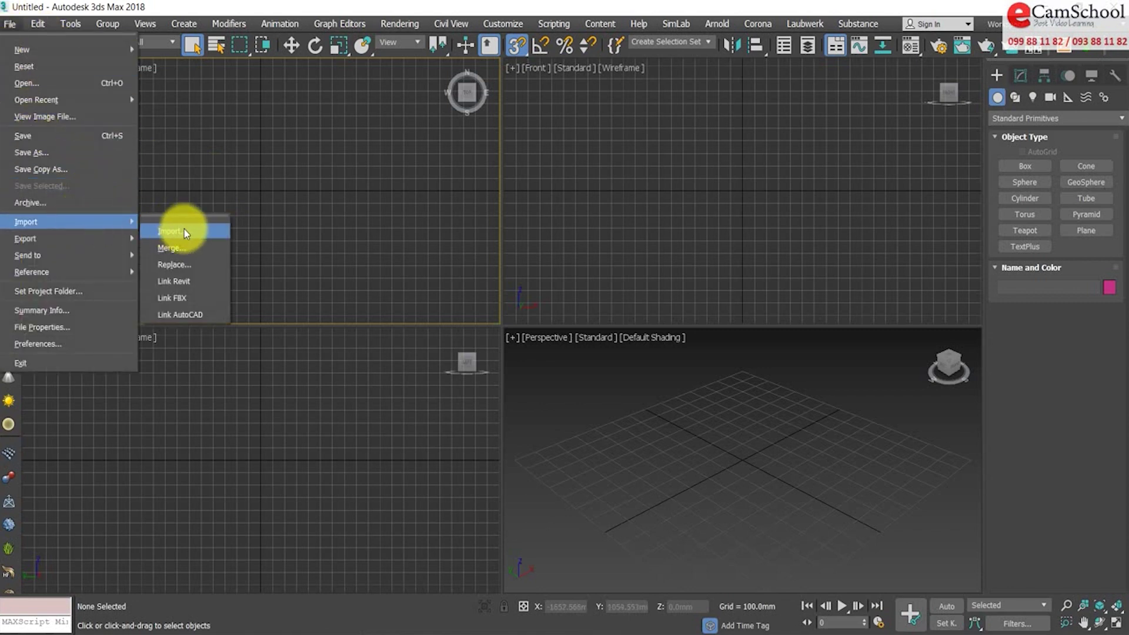
- Choose 'import file to 3dsmax.dwg' for import
click(184, 230)
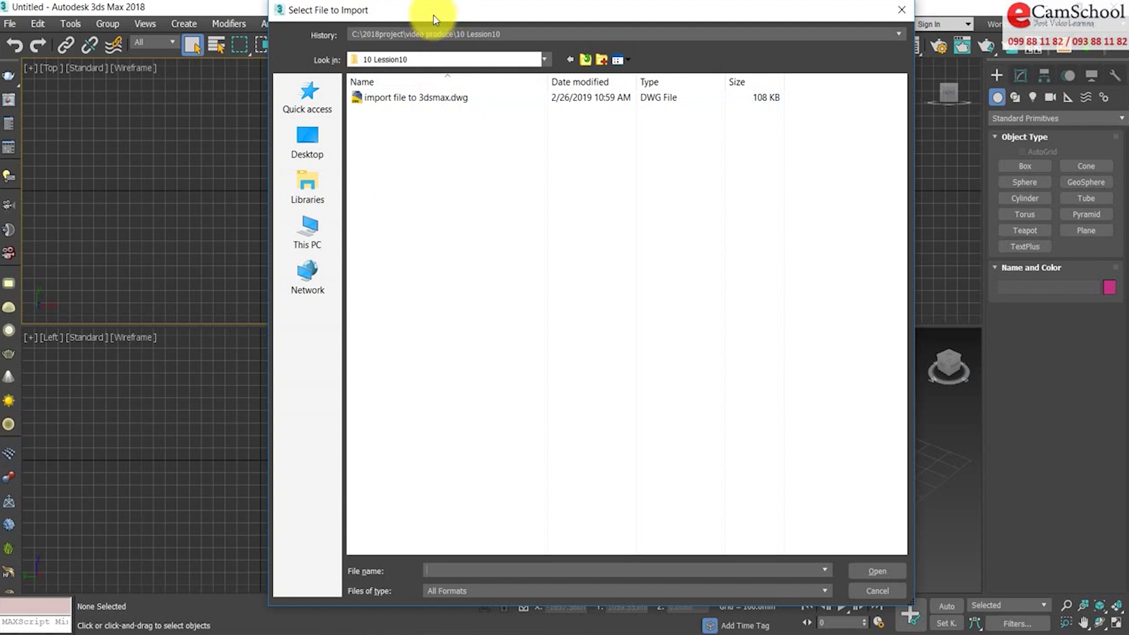
drag(435, 19, 505, 25)
click(505, 112)
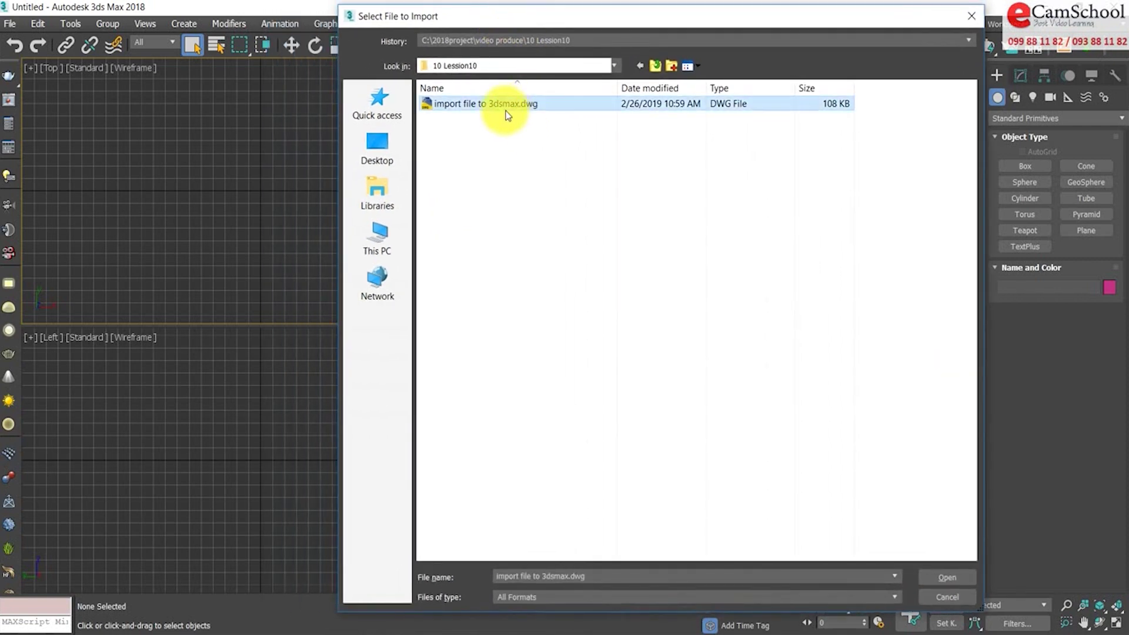
click(950, 579)
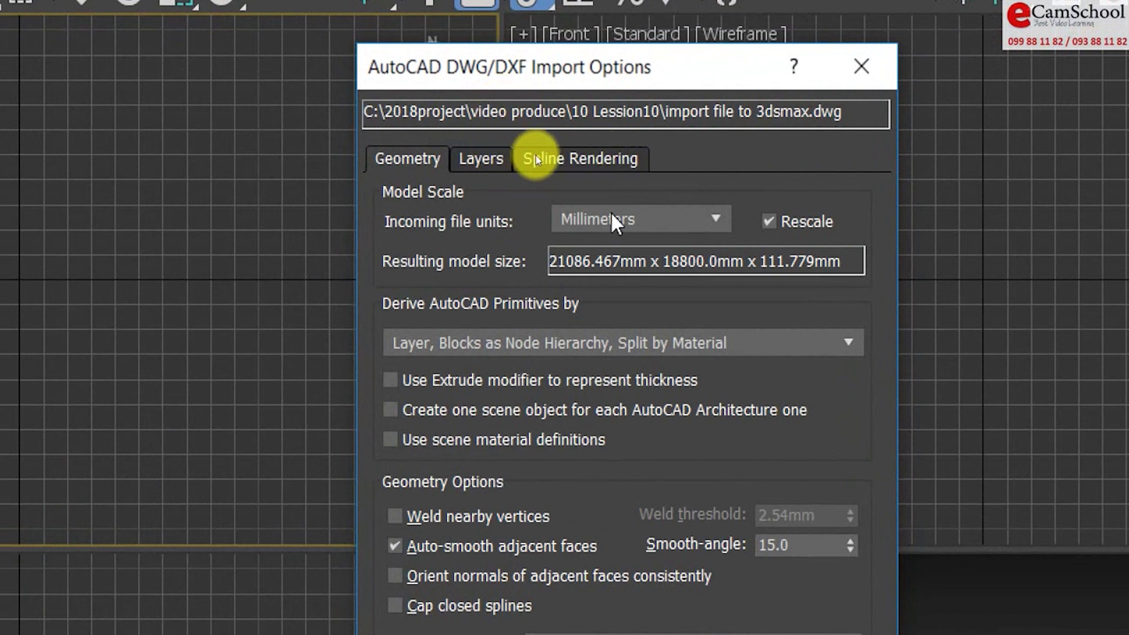
- Import the plan with incoming units at Millimeters and hatches excluded
click(662, 224)
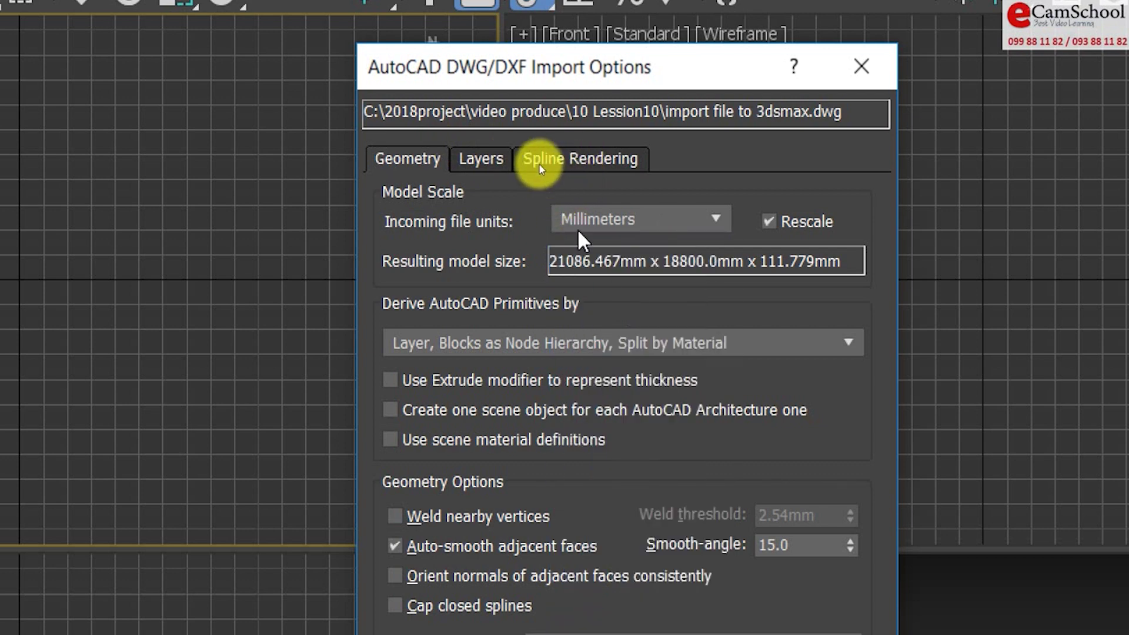
click(806, 222)
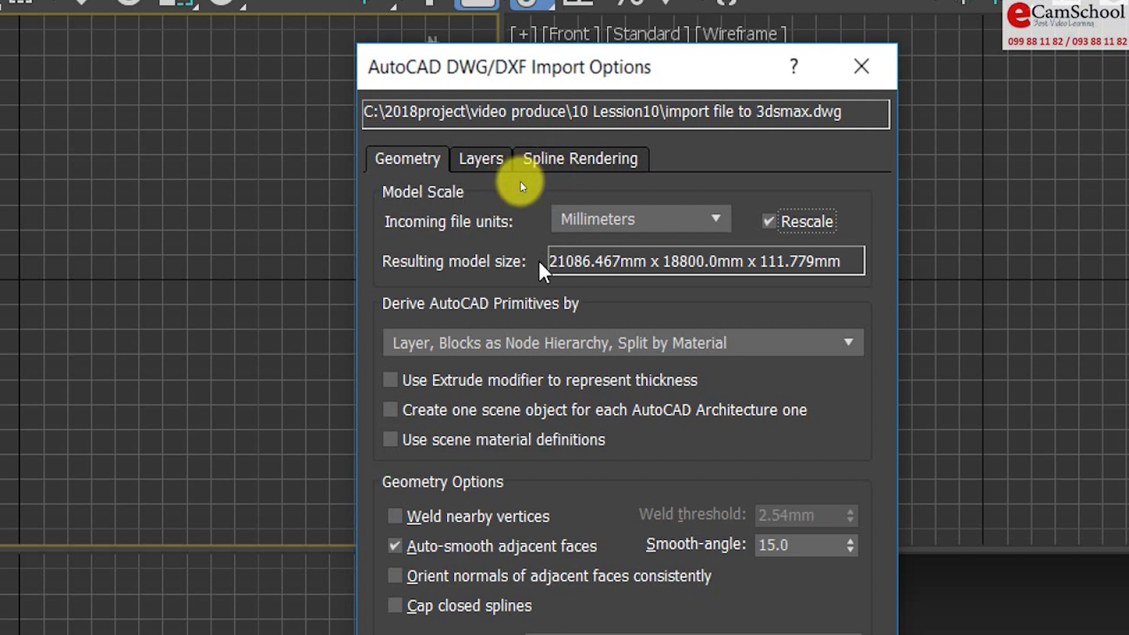
click(649, 223)
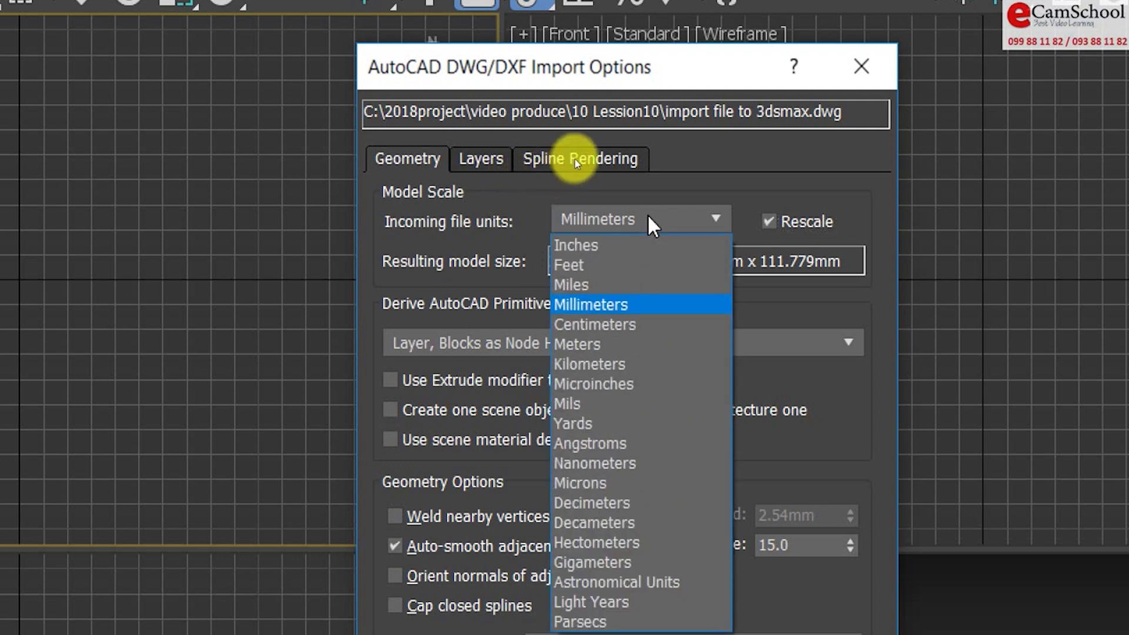
click(620, 324)
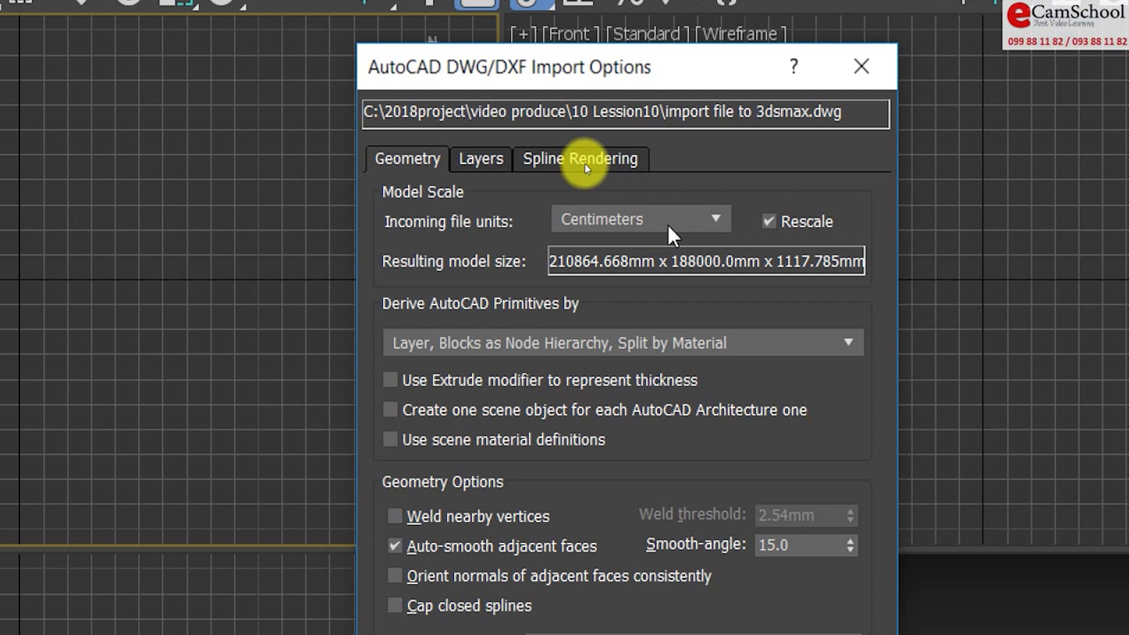
click(669, 226)
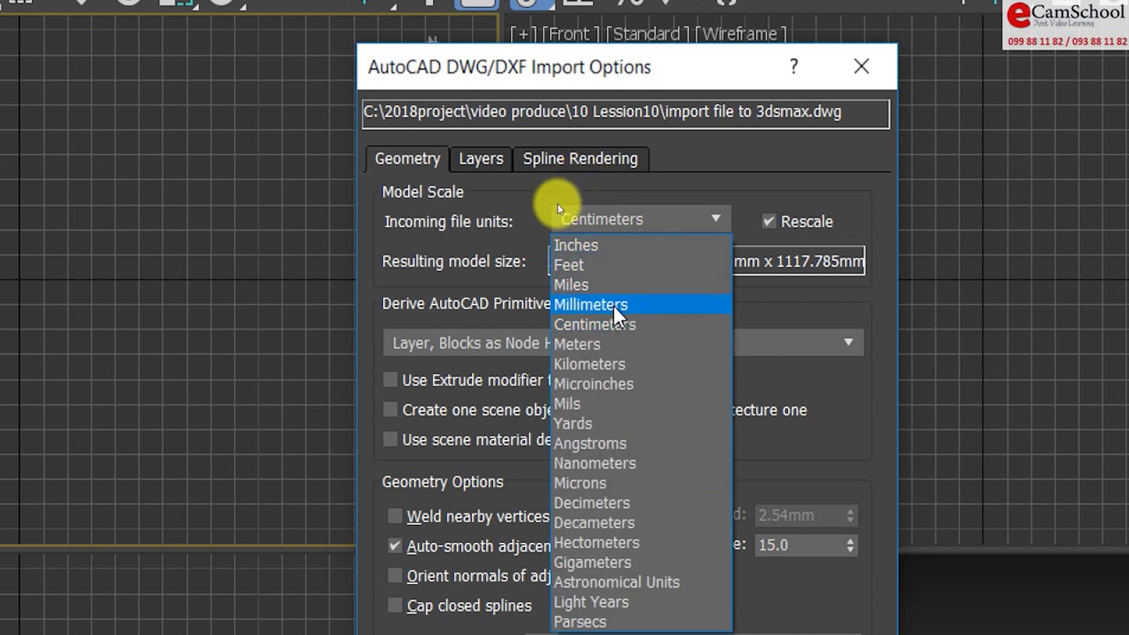
click(612, 306)
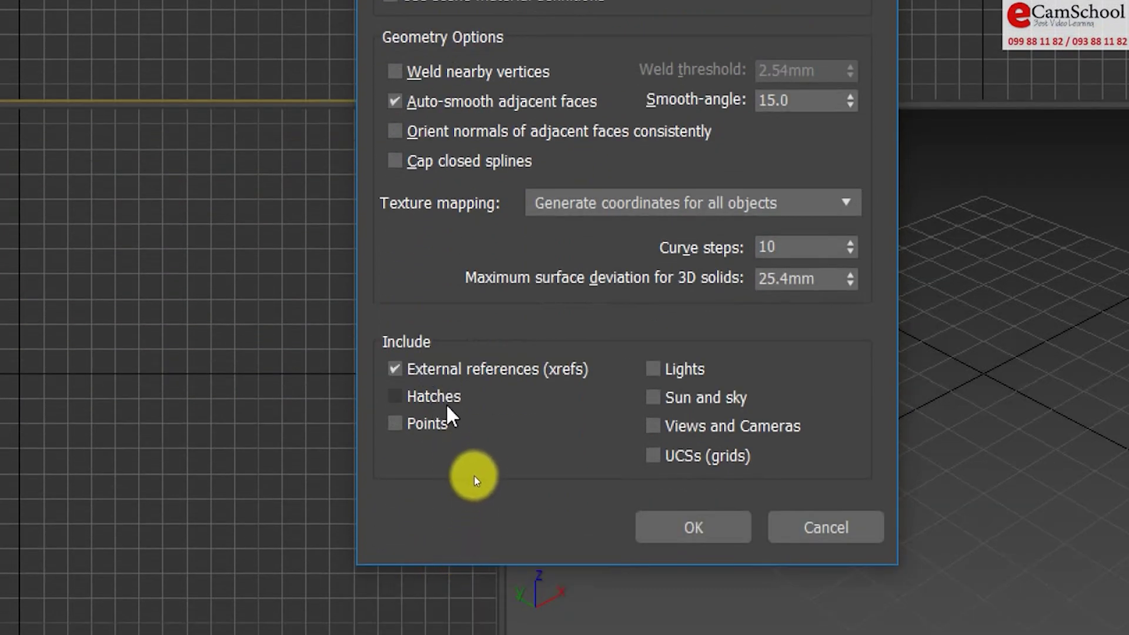
click(436, 402)
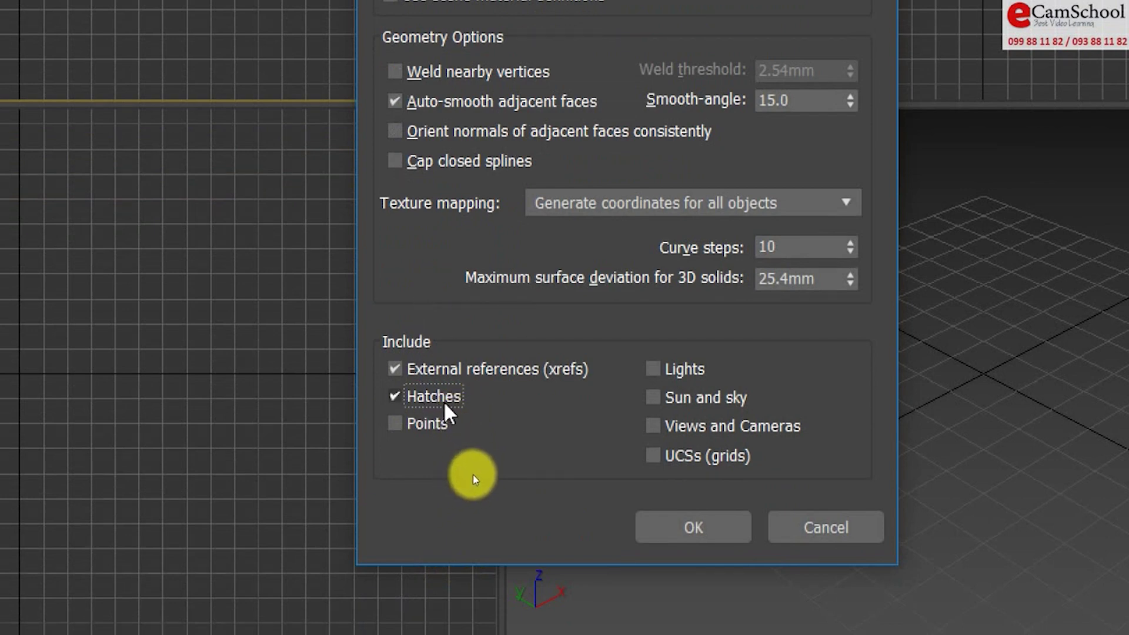
click(442, 397)
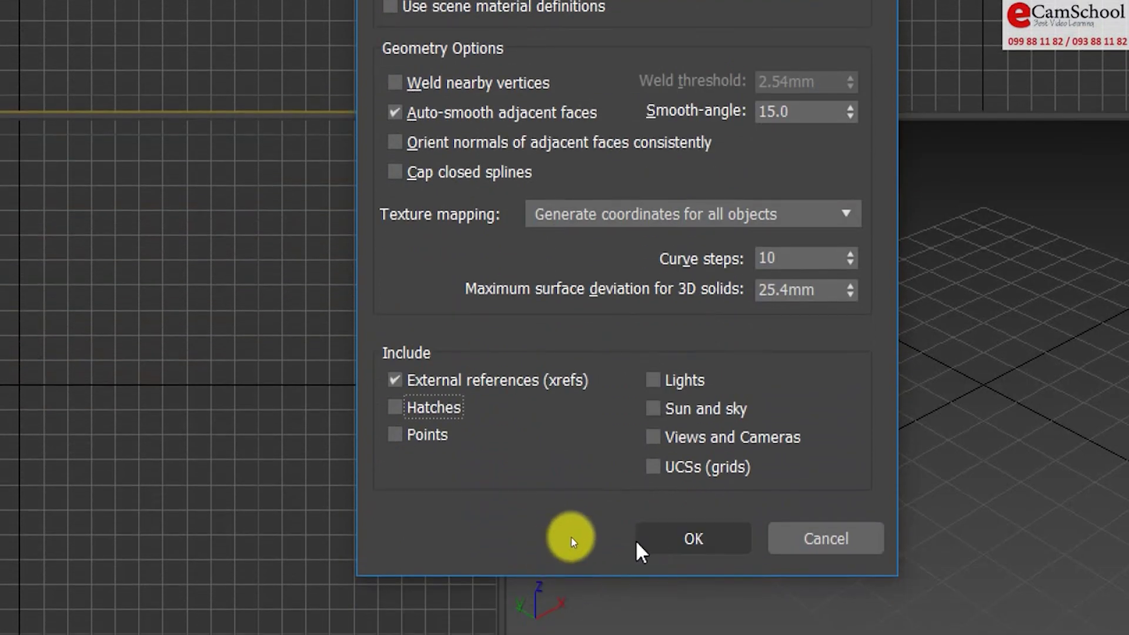
click(682, 539)
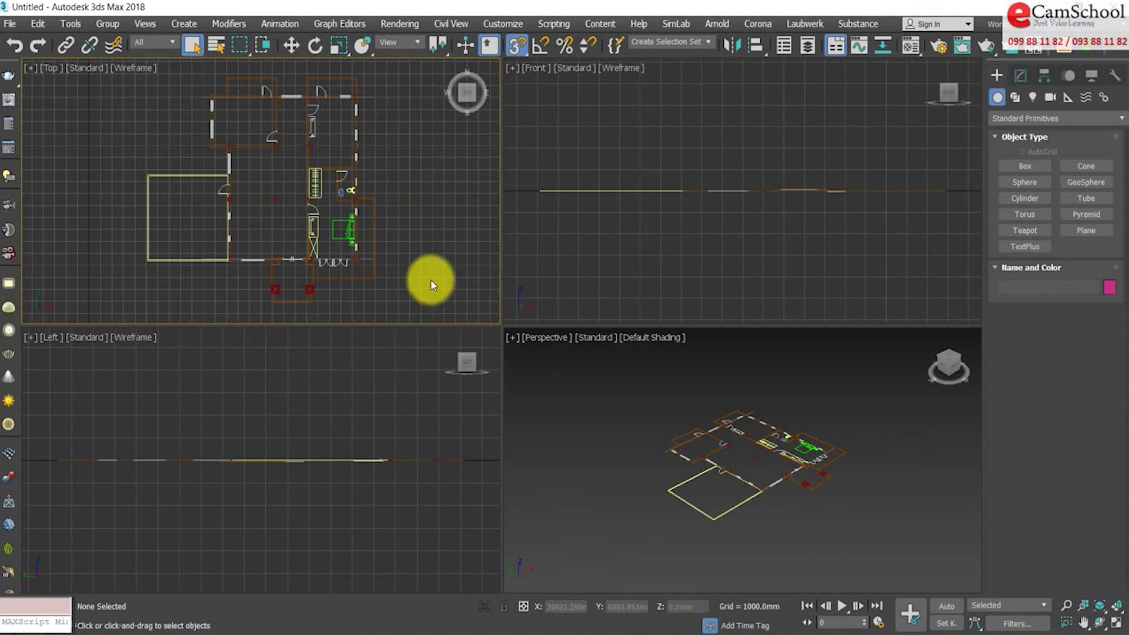
key(g)
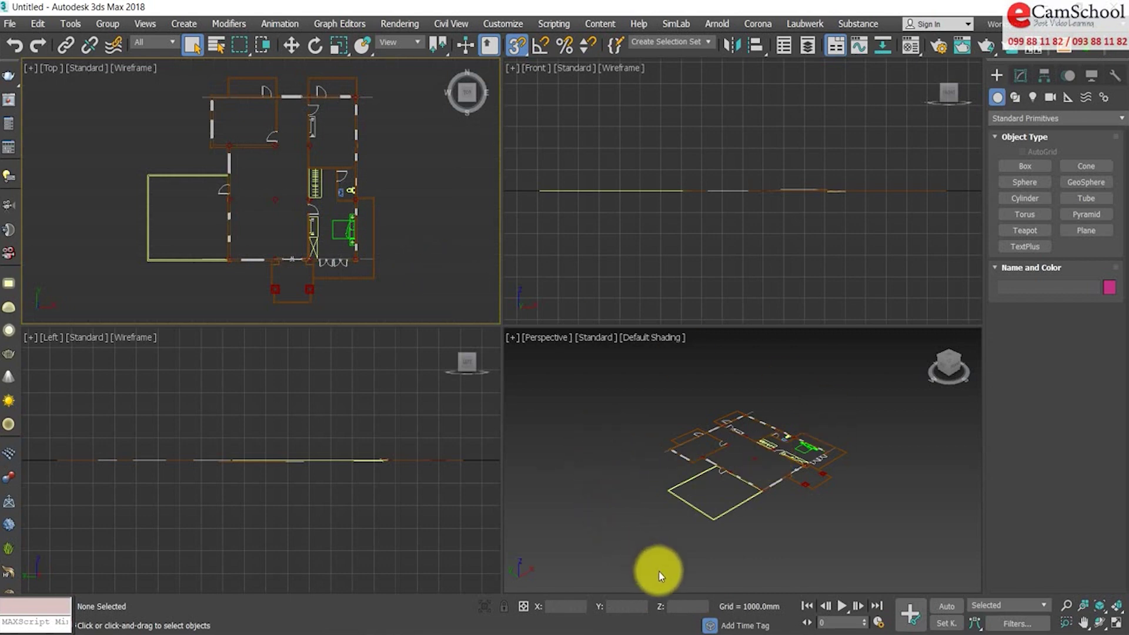
click(670, 633)
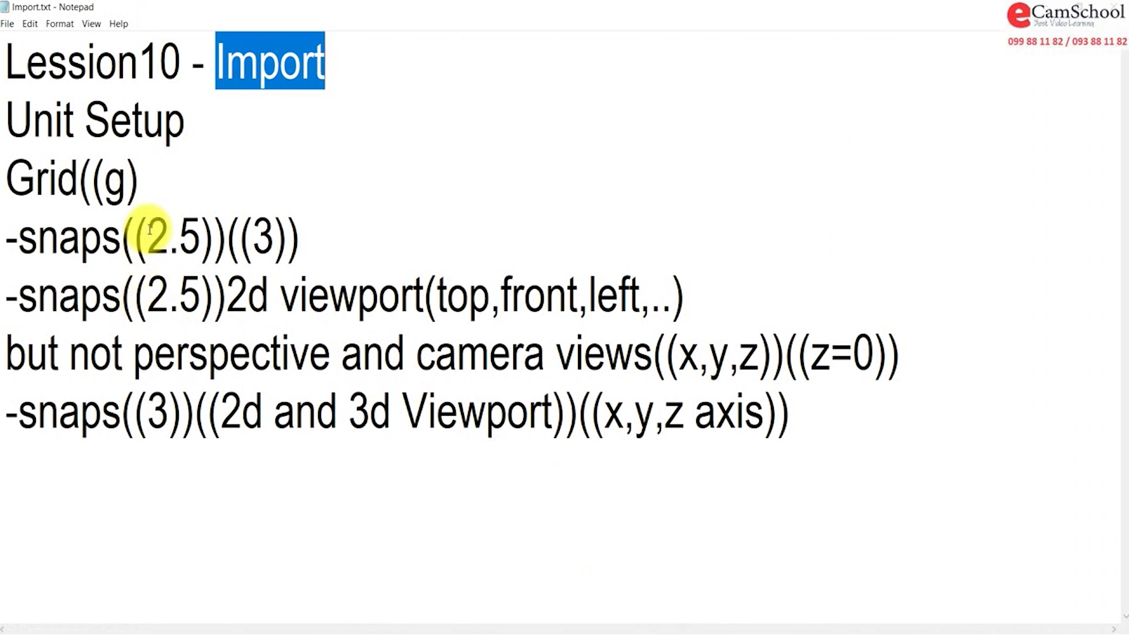
drag(298, 238, 45, 259)
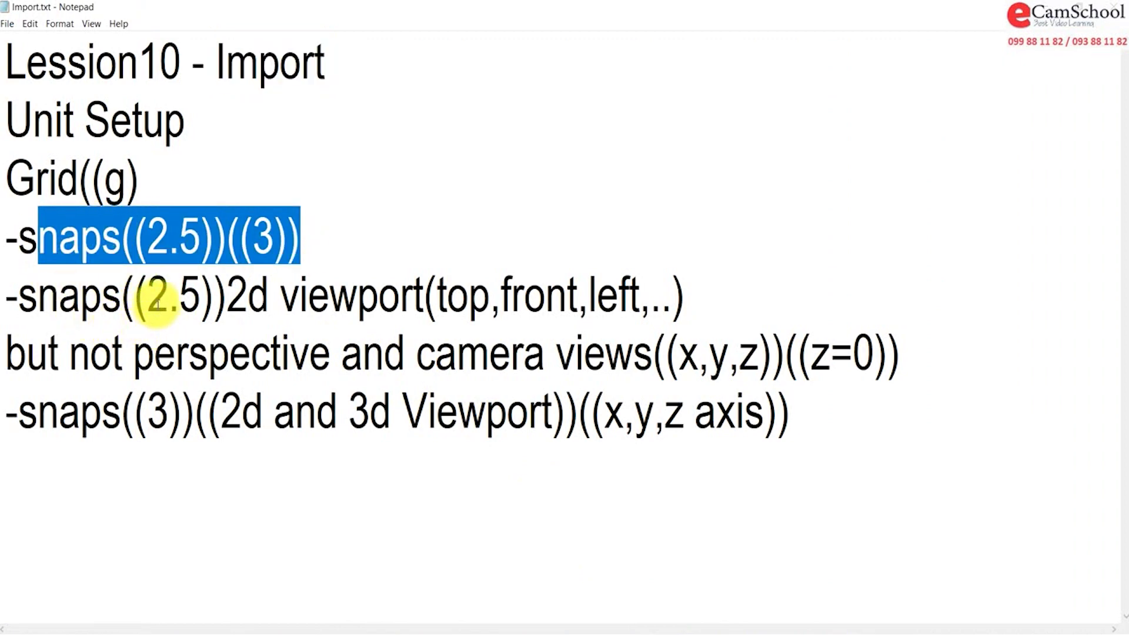
drag(193, 297, 122, 297)
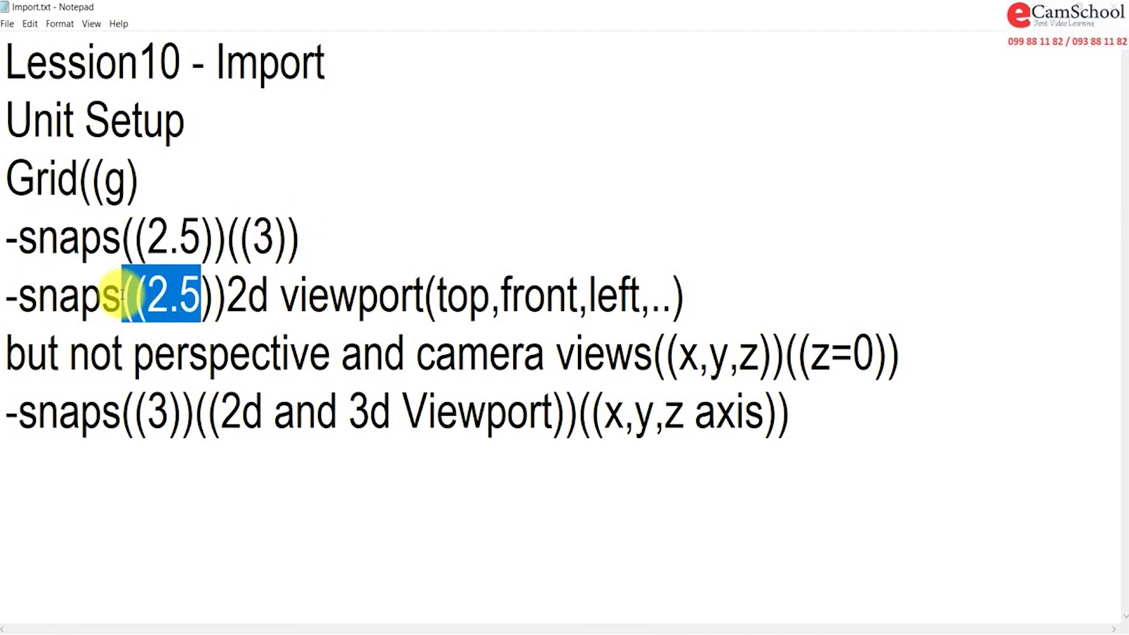
drag(147, 238, 201, 238)
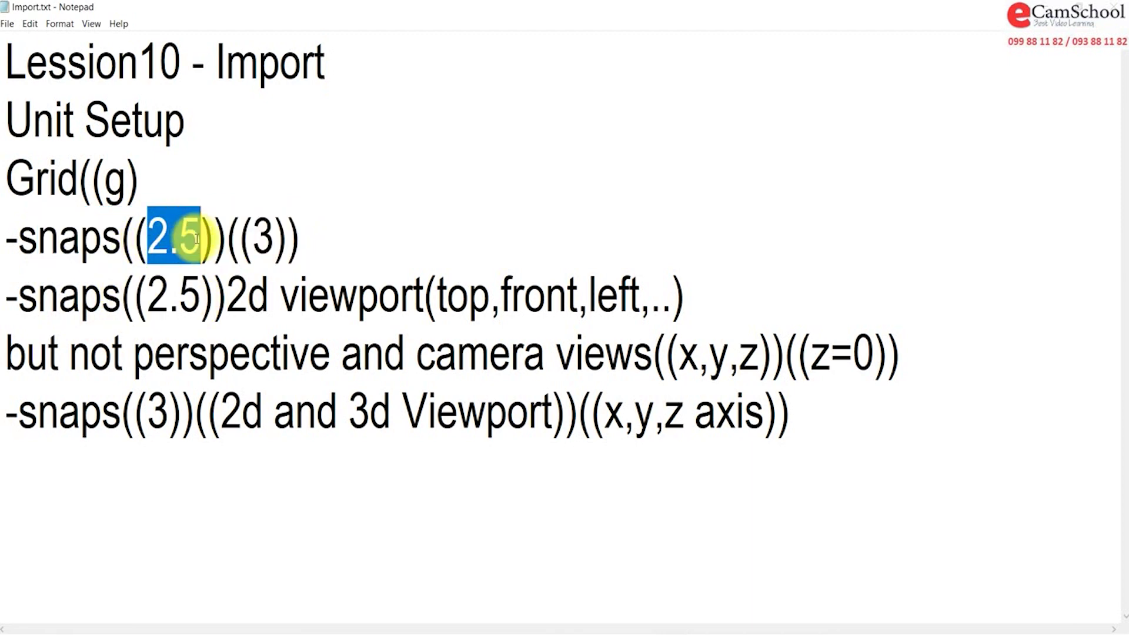
double_click(264, 238)
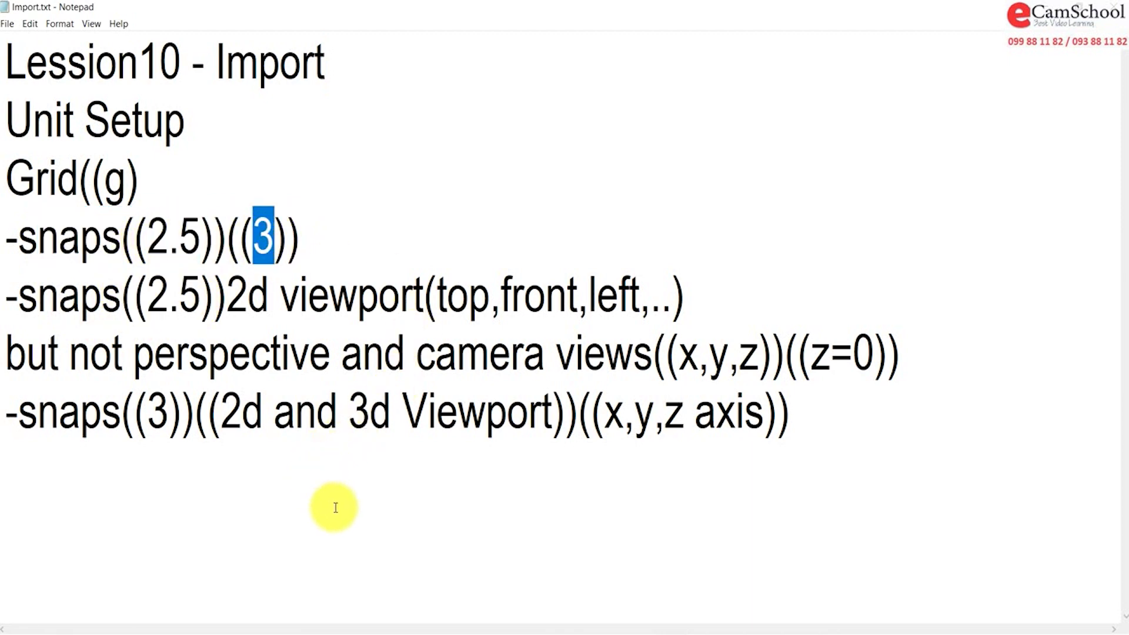
click(348, 628)
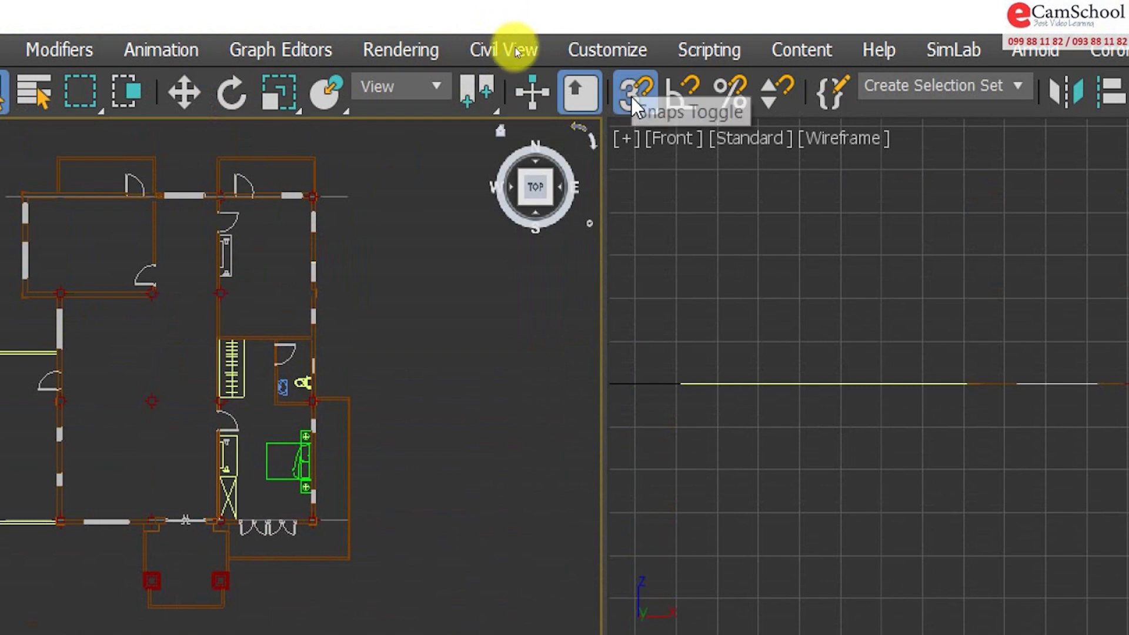
click(632, 98)
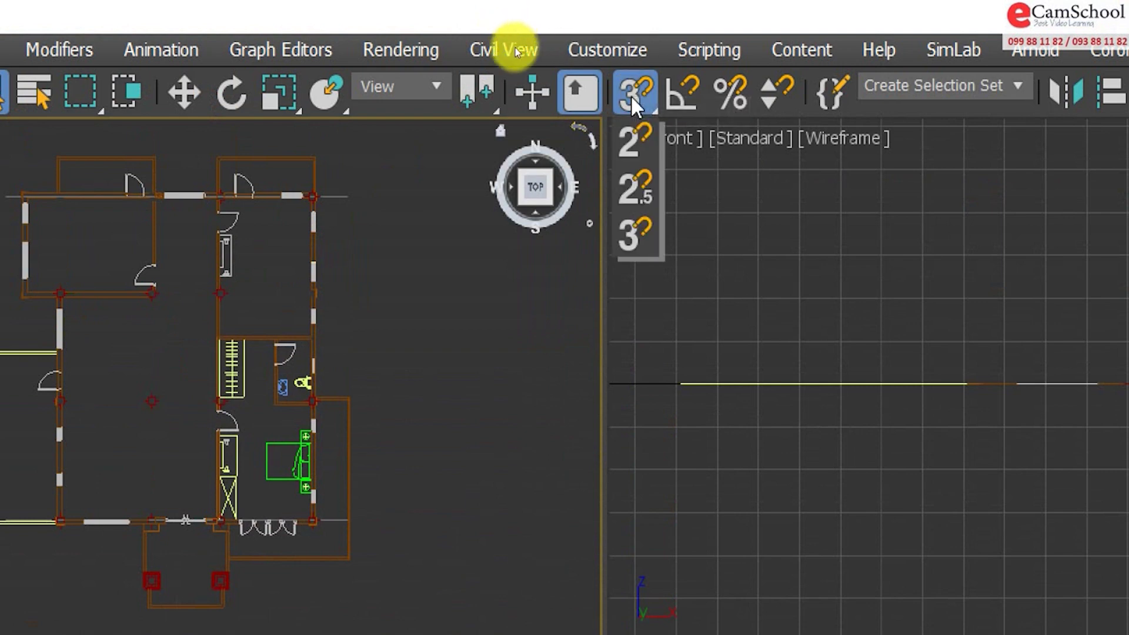
mouse_move(630, 94)
mouse_down()
mouse_move(648, 239)
mouse_move(638, 194)
mouse_up()
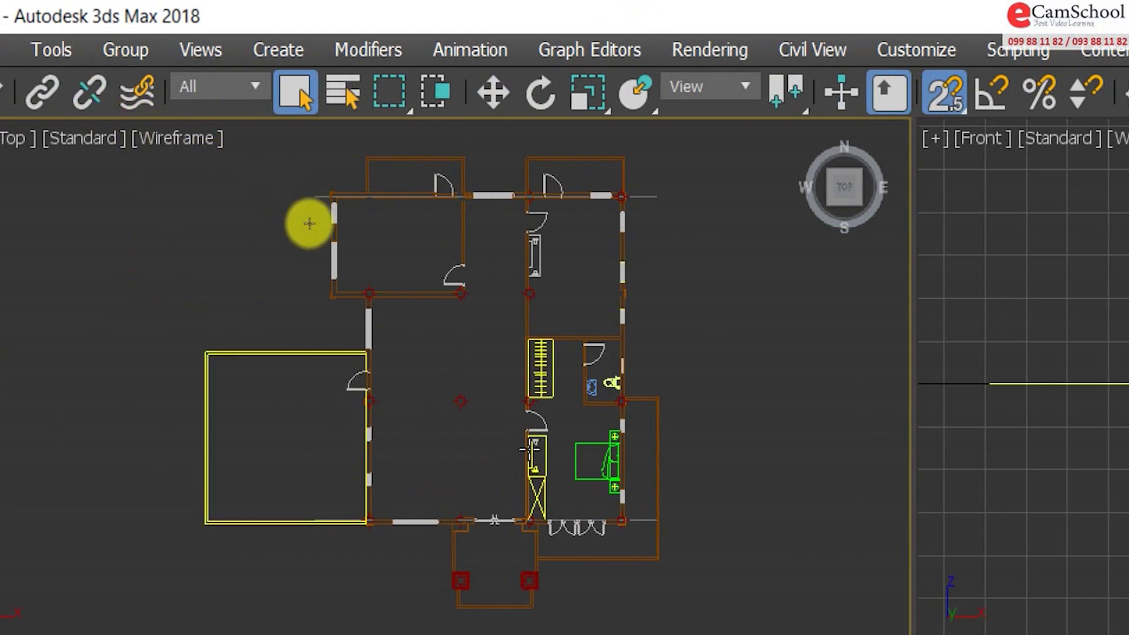
drag(944, 91, 961, 238)
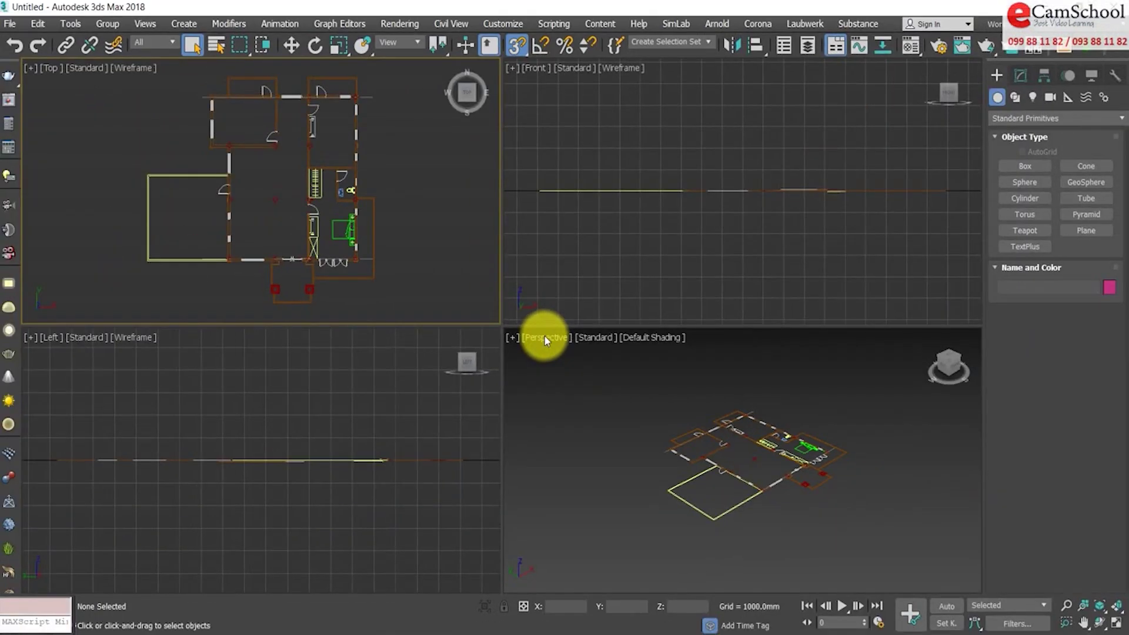
click(672, 627)
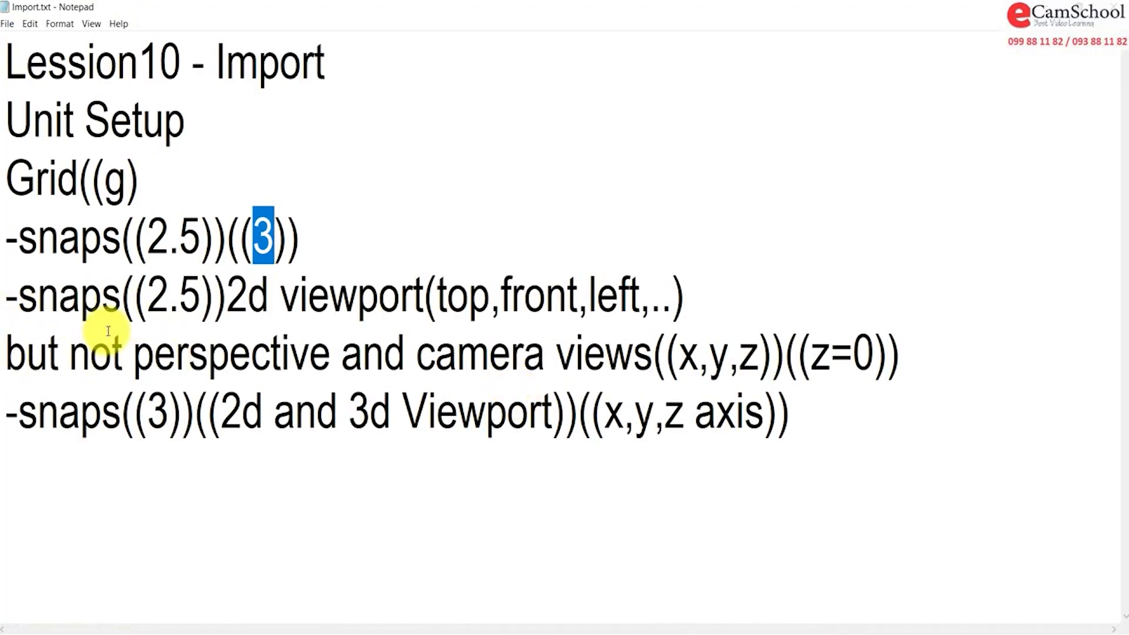
drag(202, 300, 147, 300)
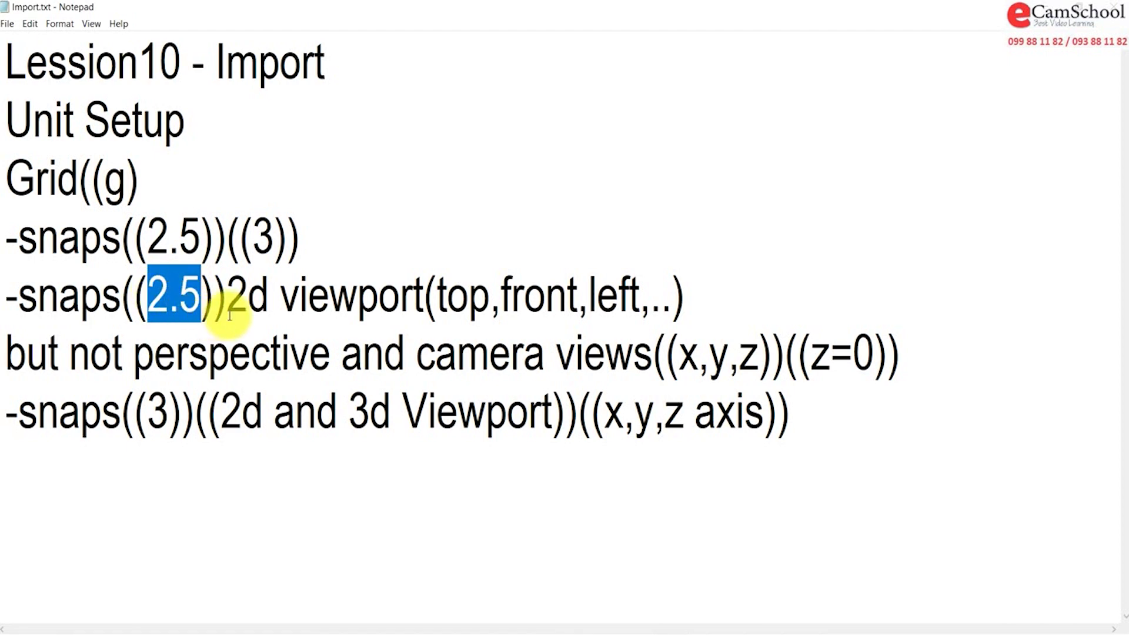
drag(269, 301, 234, 301)
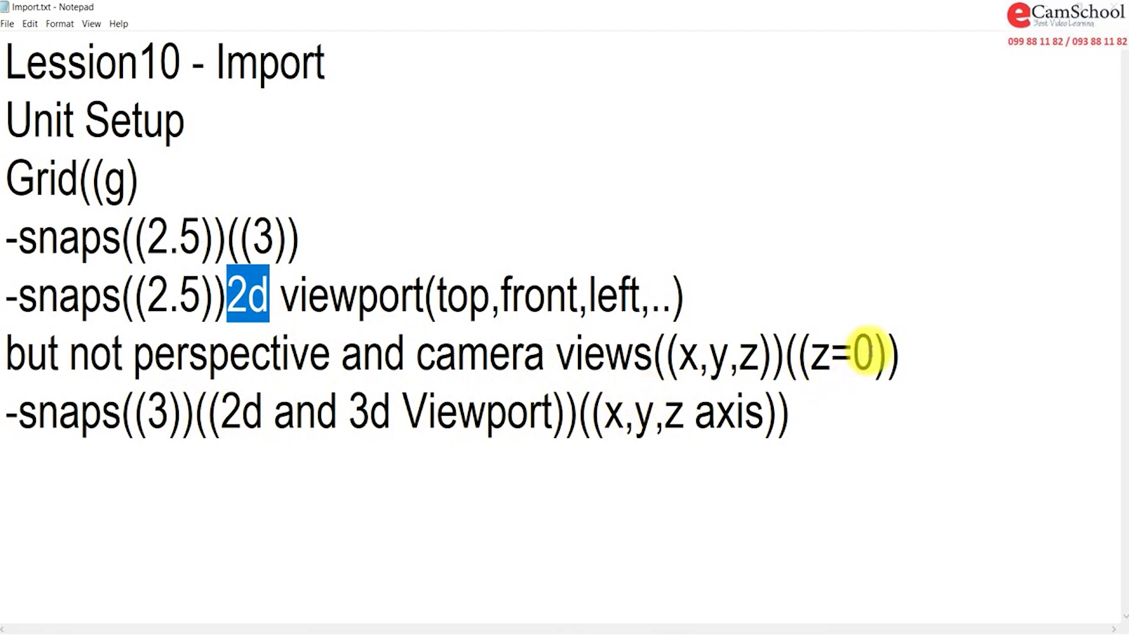
drag(870, 358, 854, 358)
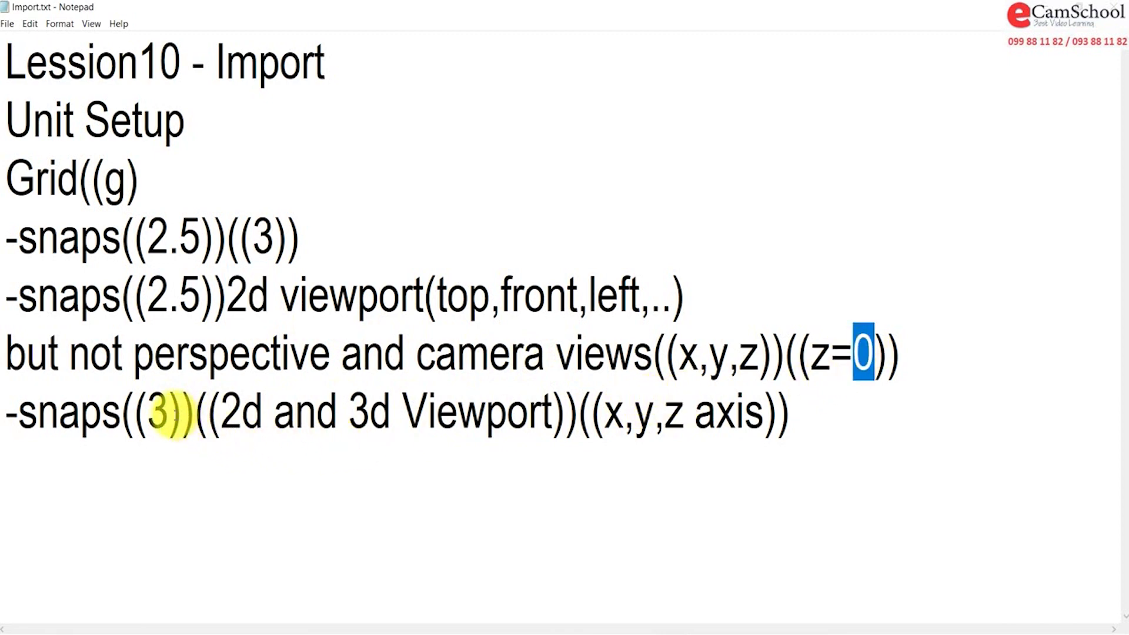
drag(169, 414, 147, 414)
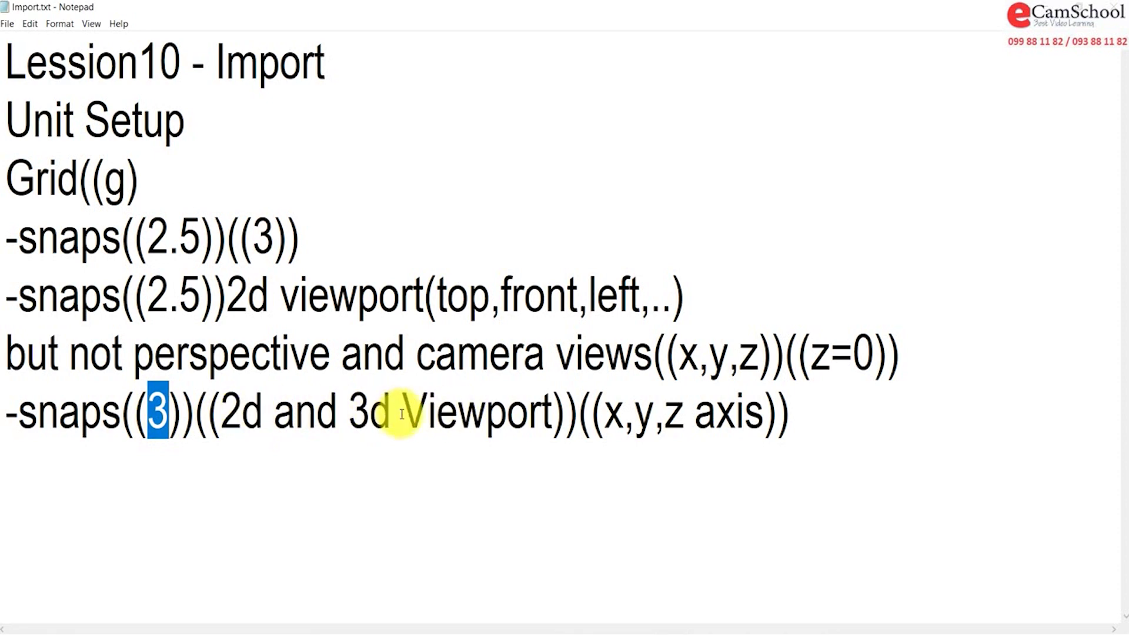
drag(401, 411, 350, 411)
drag(606, 415, 764, 414)
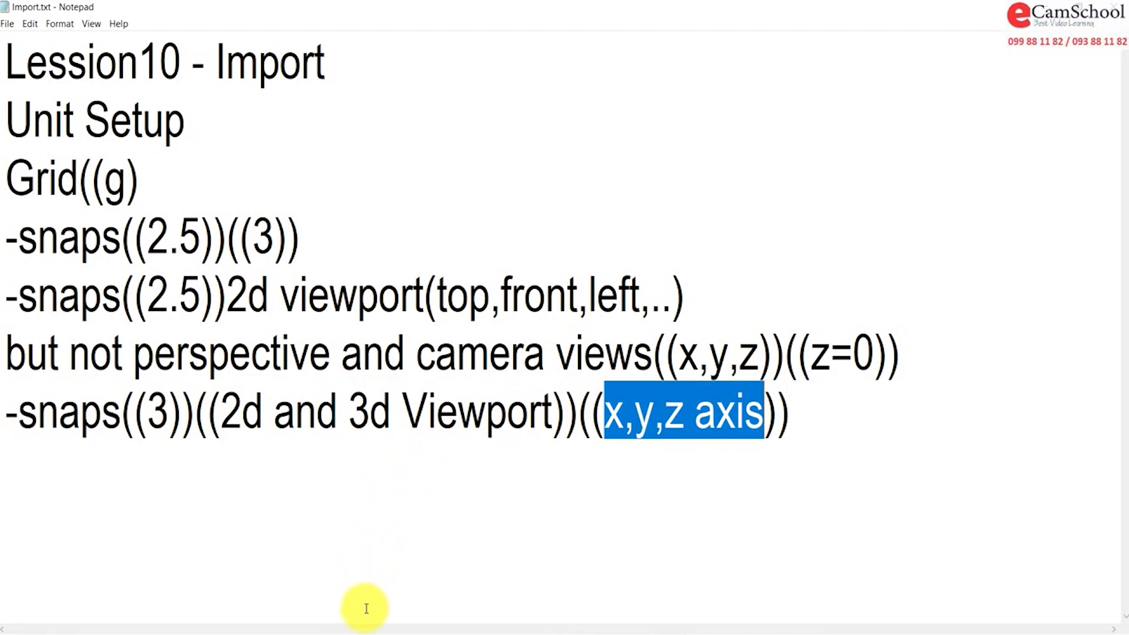
click(355, 629)
click(636, 446)
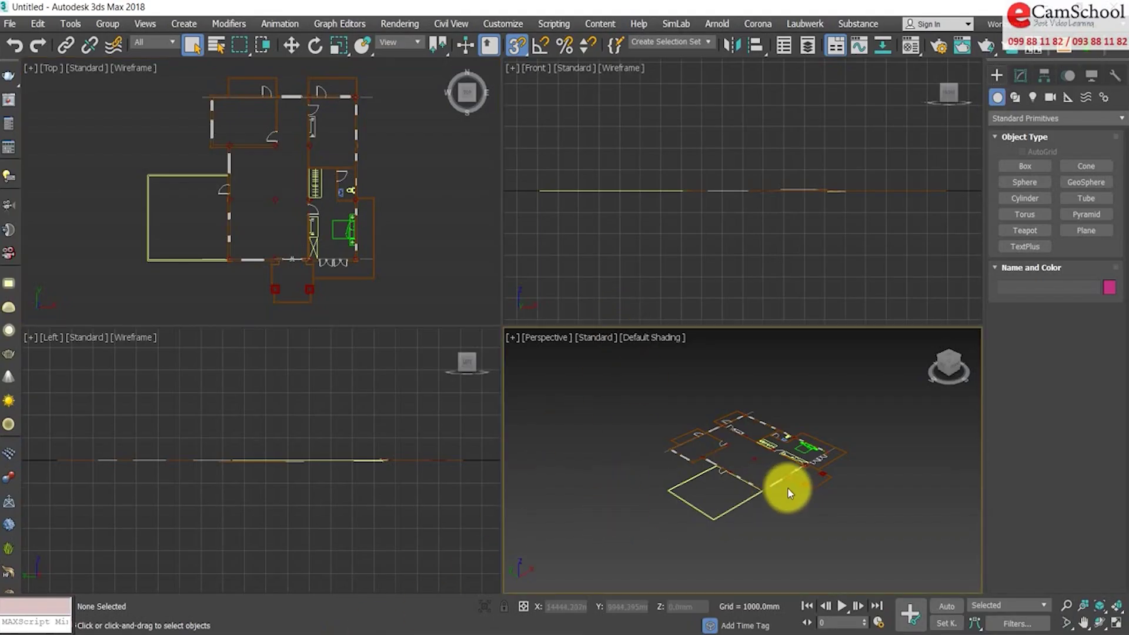
- Maximize the Perspective view and draw a flat Box001 in front of the floor plan
middle_drag(790, 487, 775, 497)
click(1117, 624)
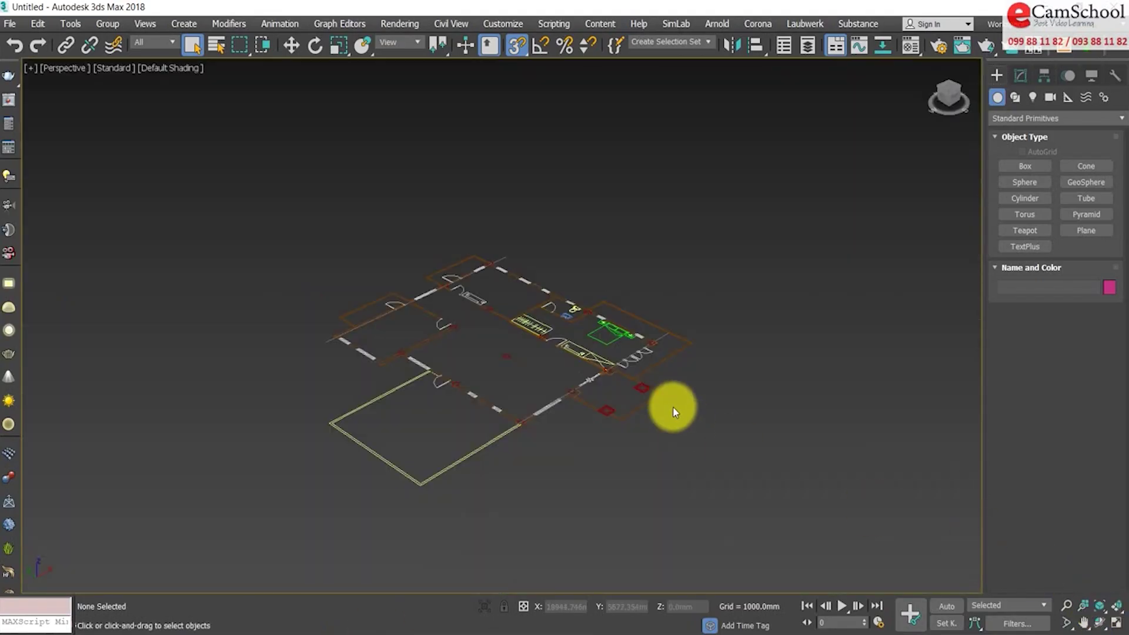
click(1024, 166)
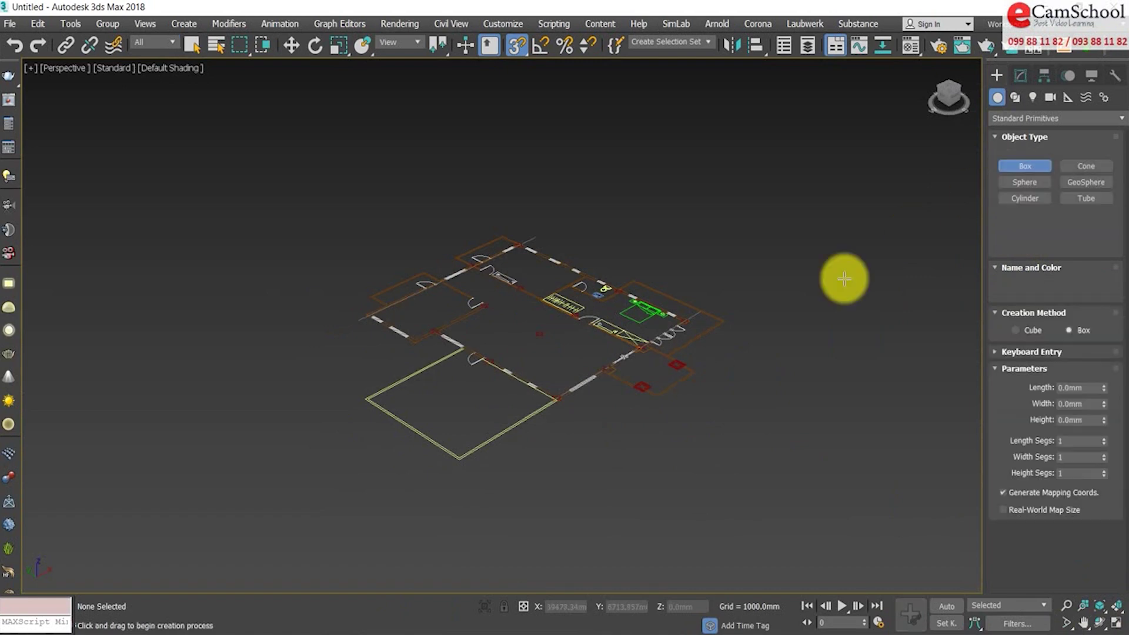
mouse_move(556, 472)
mouse_down()
mouse_move(579, 544)
mouse_move(622, 546)
mouse_up()
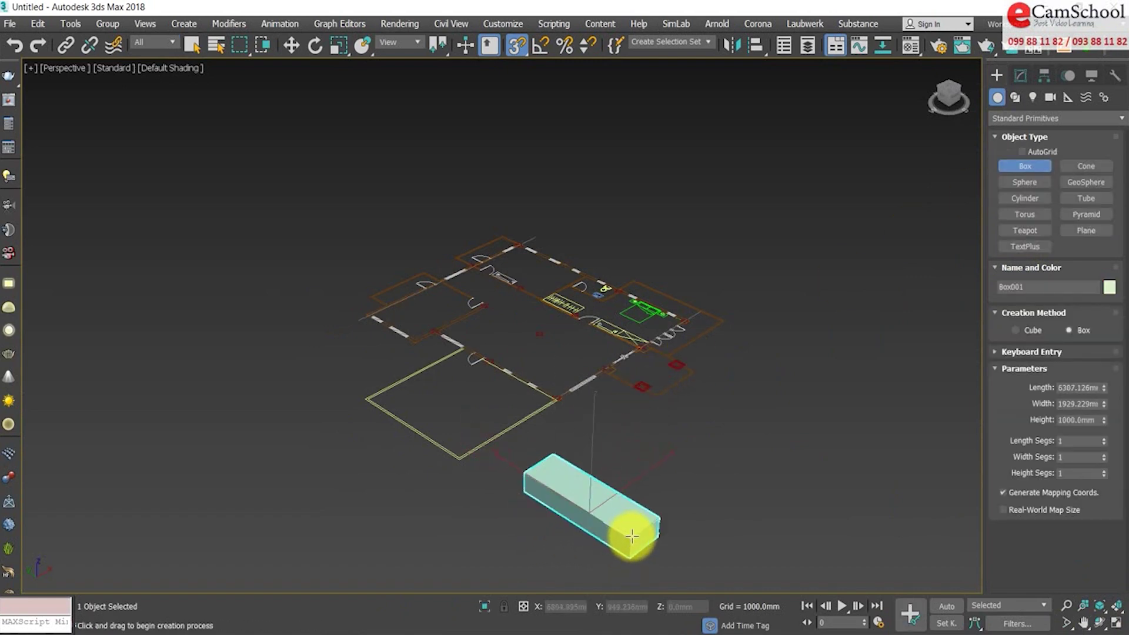
scroll(668, 517, up, 5)
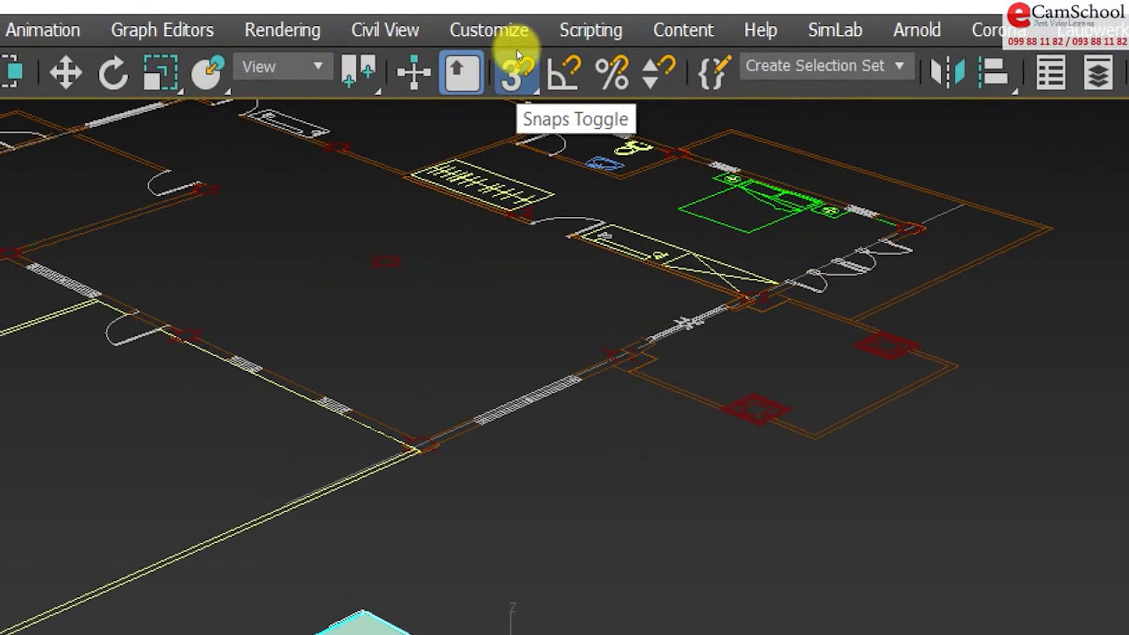
- Set snapping to 2.5D mode with only Vertex snaps enabled
click(517, 50)
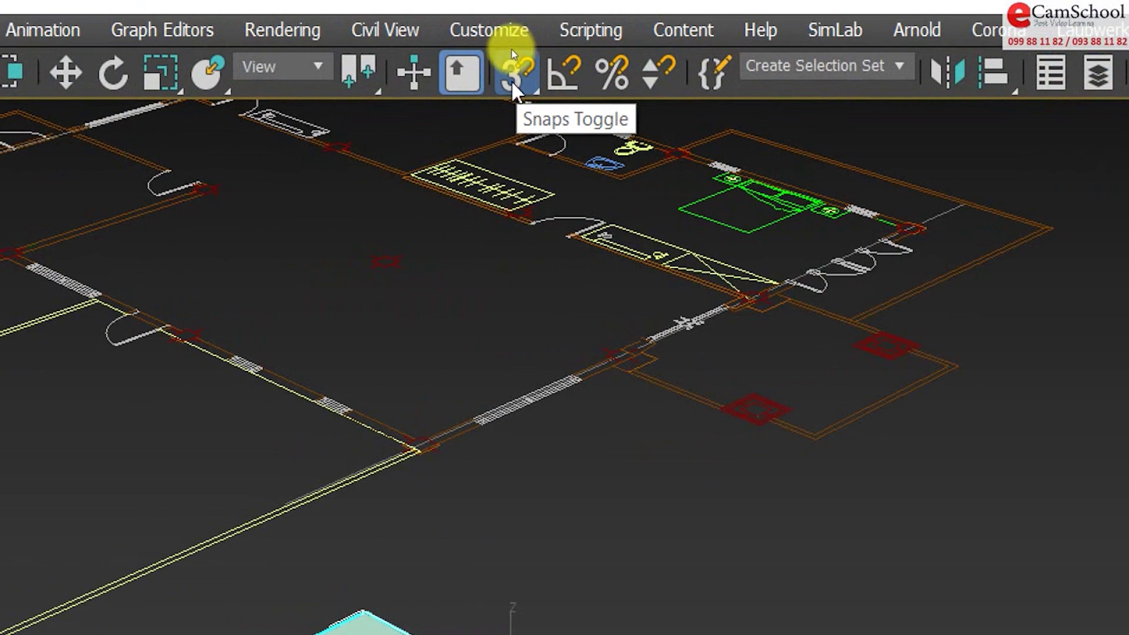
click(517, 86)
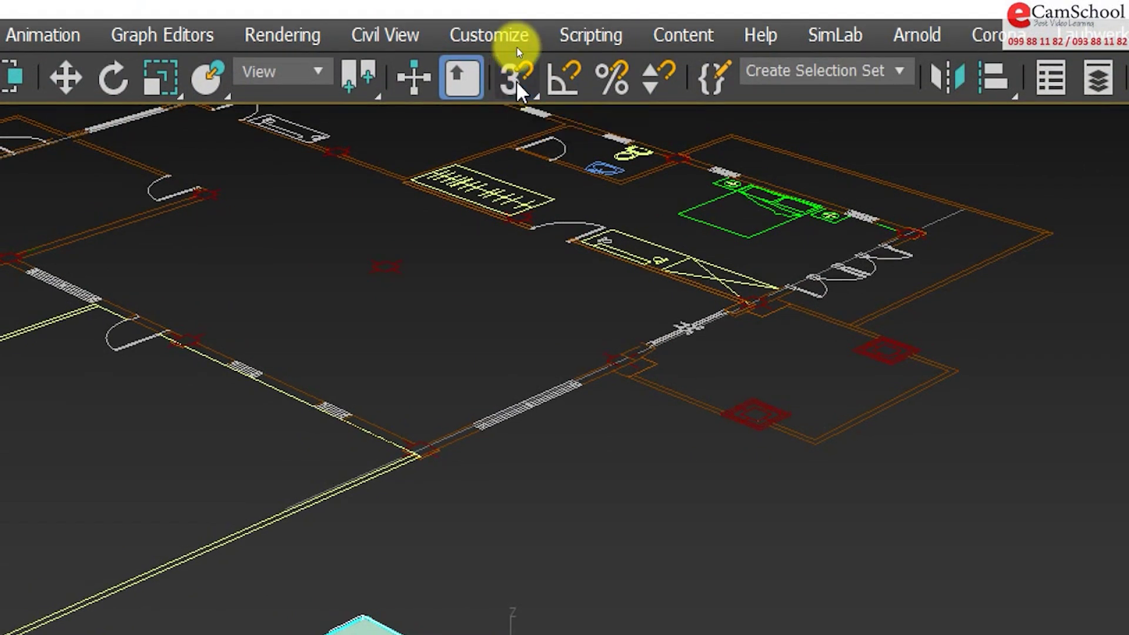
click(520, 86)
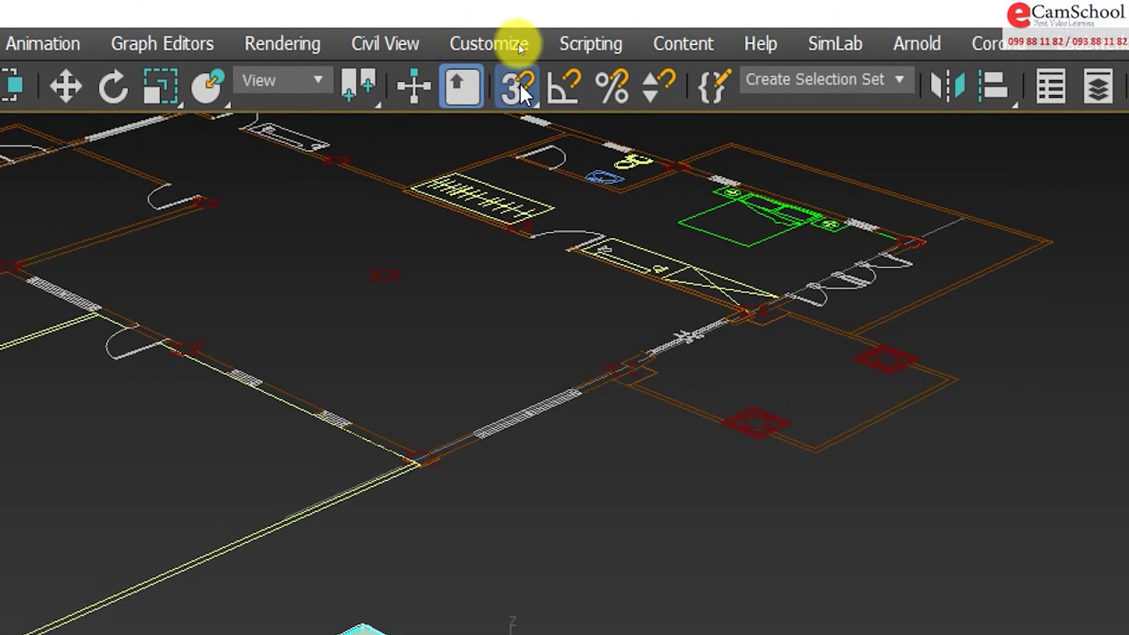
drag(520, 85, 528, 194)
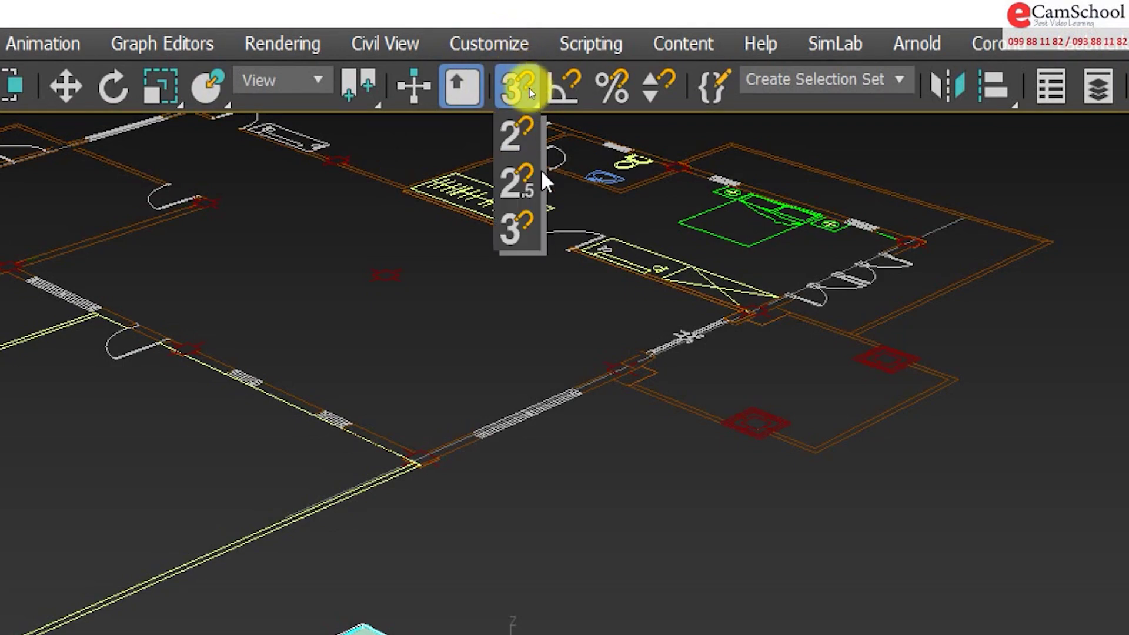
right_click(511, 89)
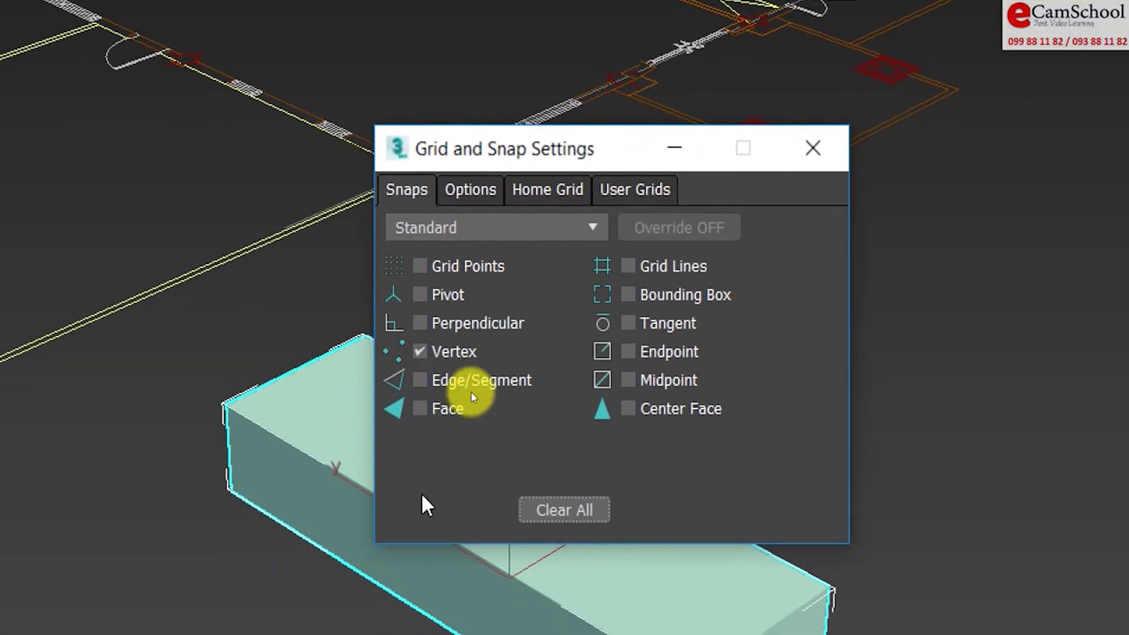
click(541, 504)
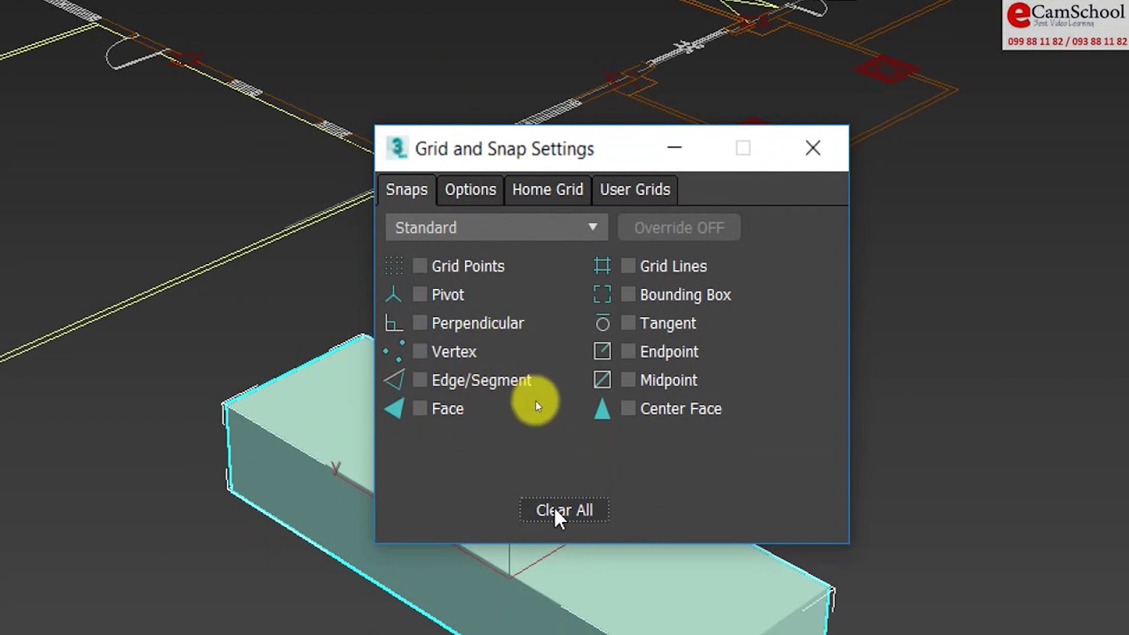
click(453, 351)
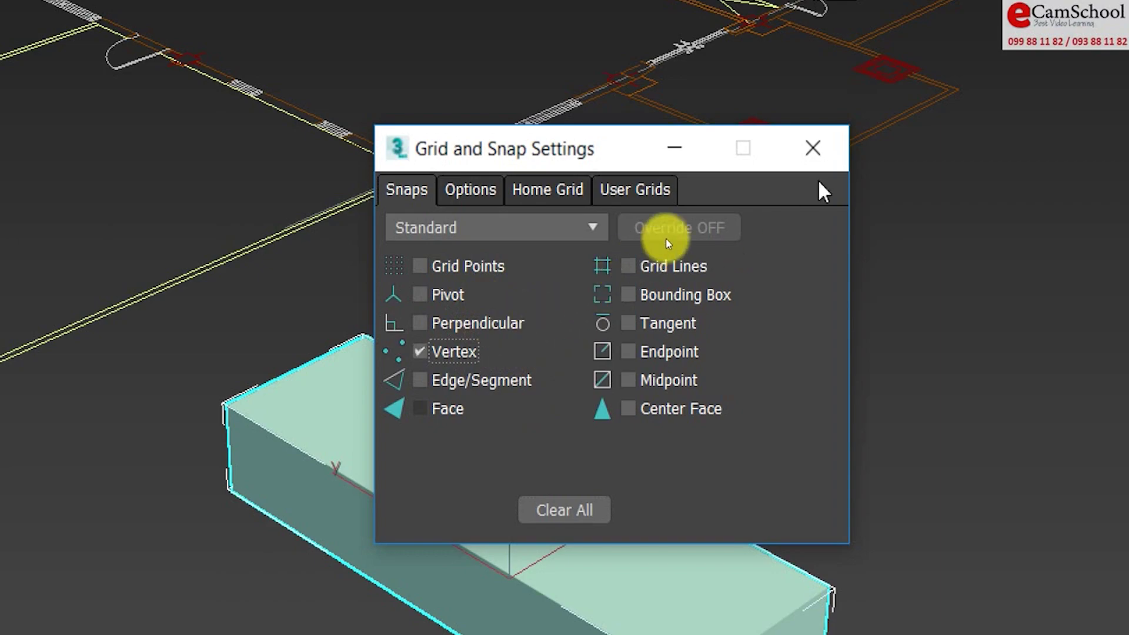
click(826, 158)
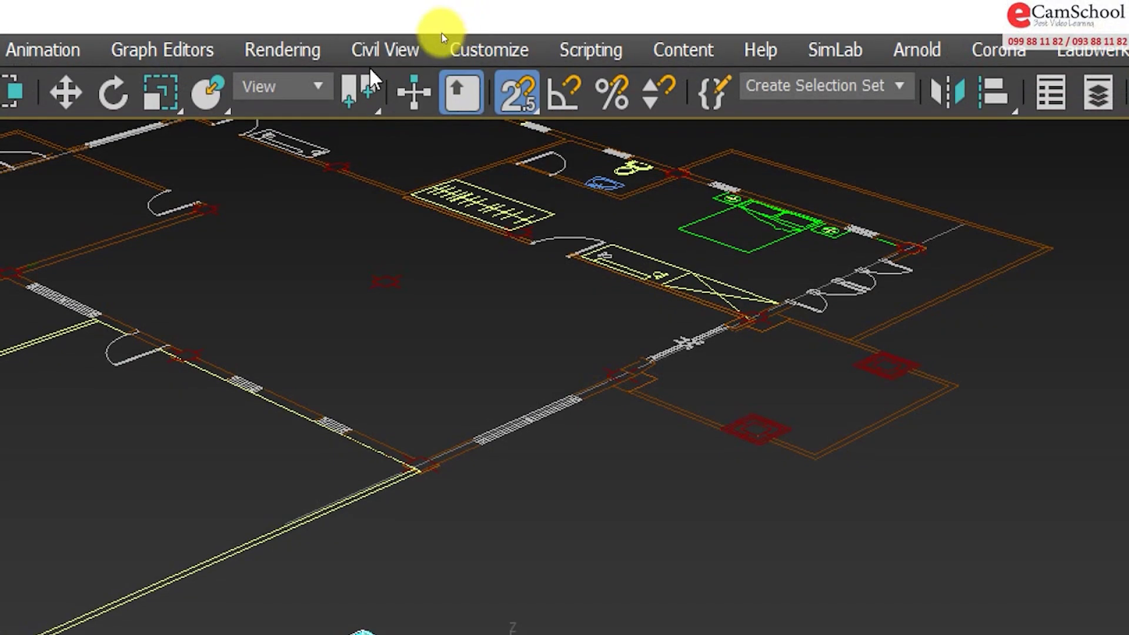
key(w)
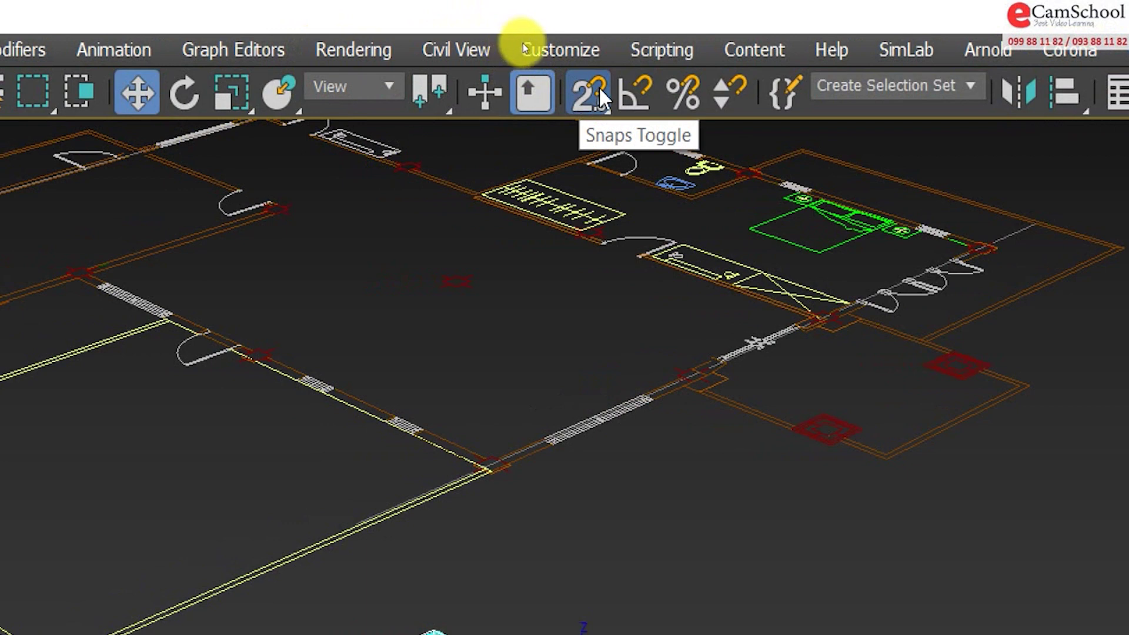
click(317, 141)
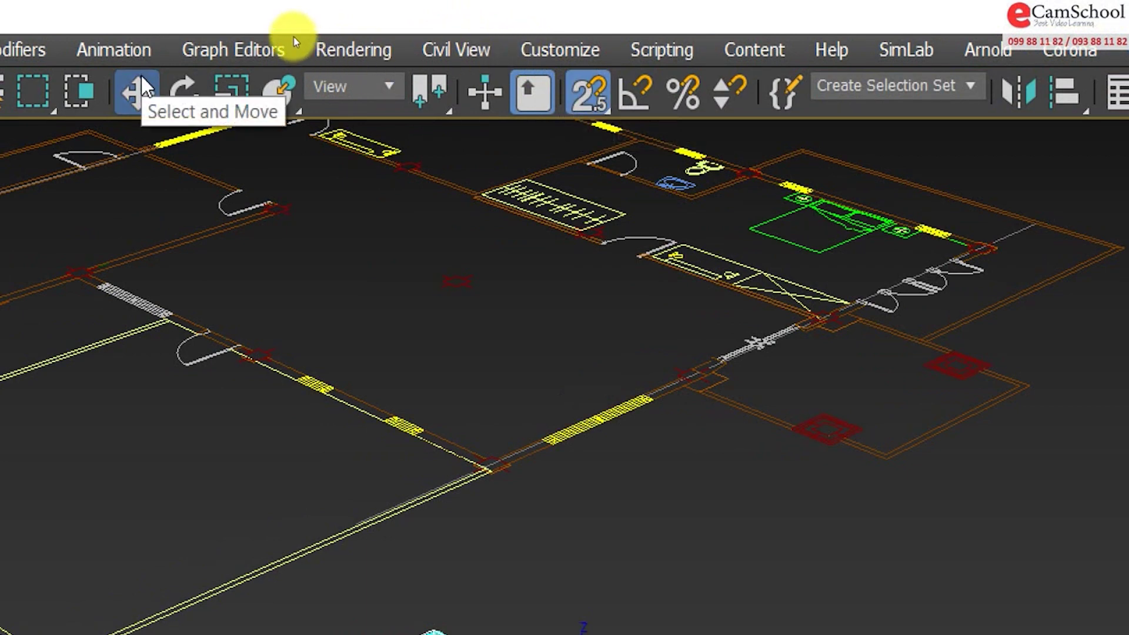
click(190, 93)
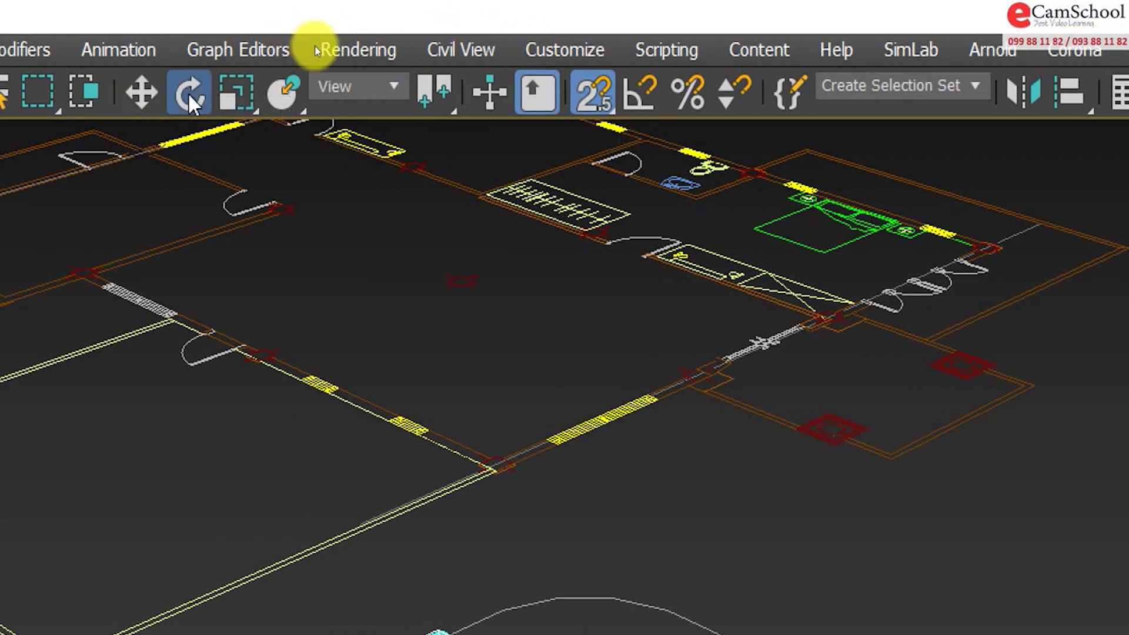
click(639, 91)
click(607, 97)
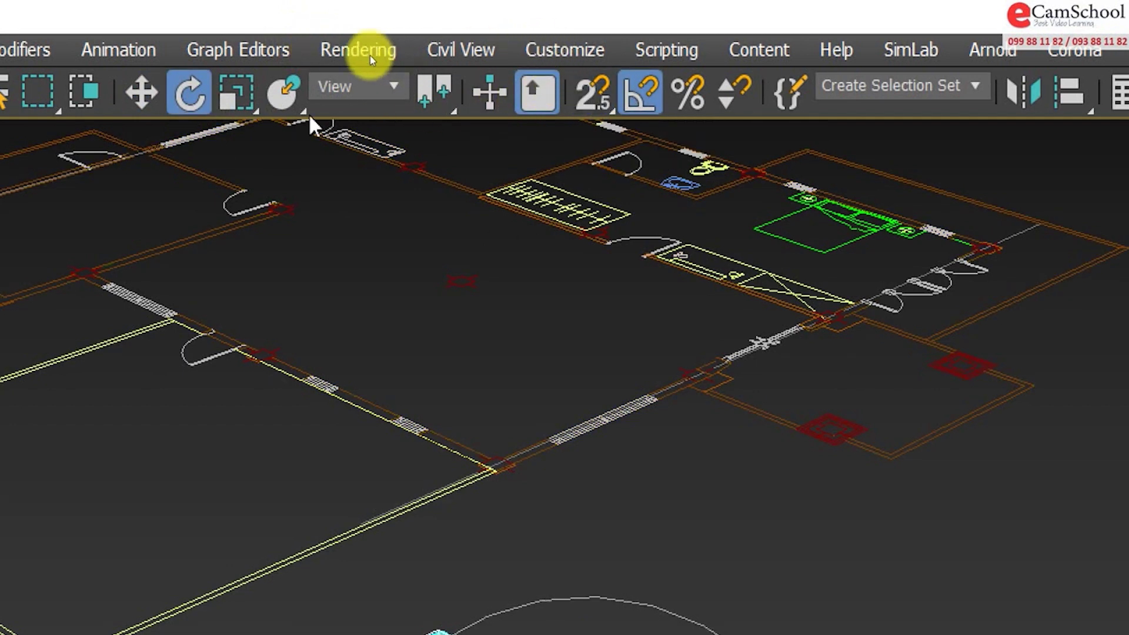
click(234, 93)
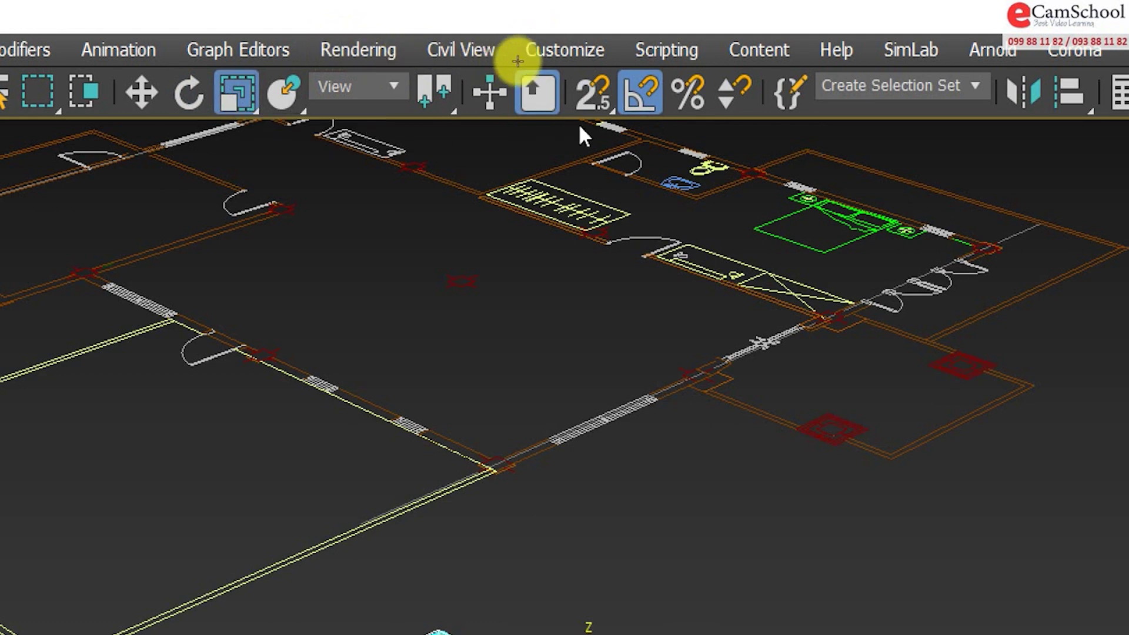
click(648, 97)
click(683, 89)
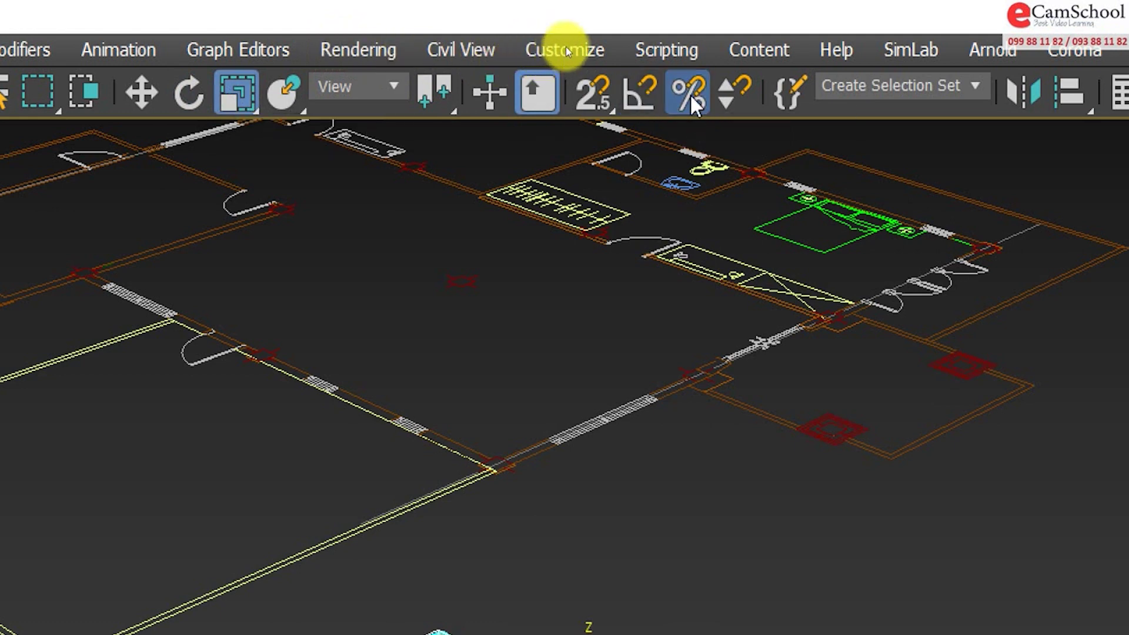
click(591, 92)
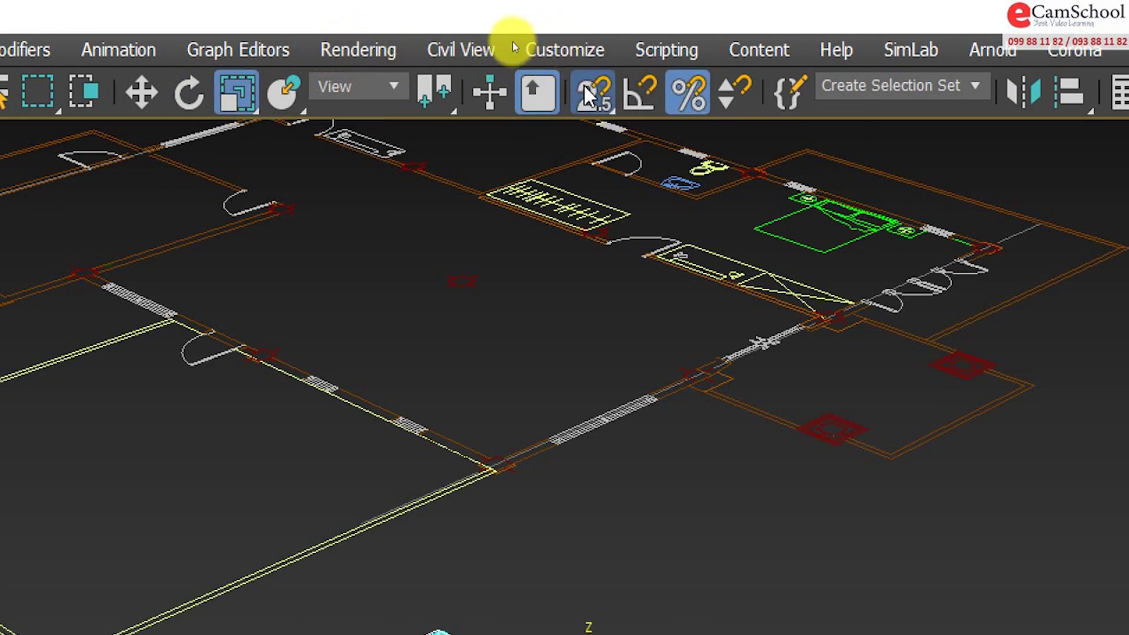
click(703, 88)
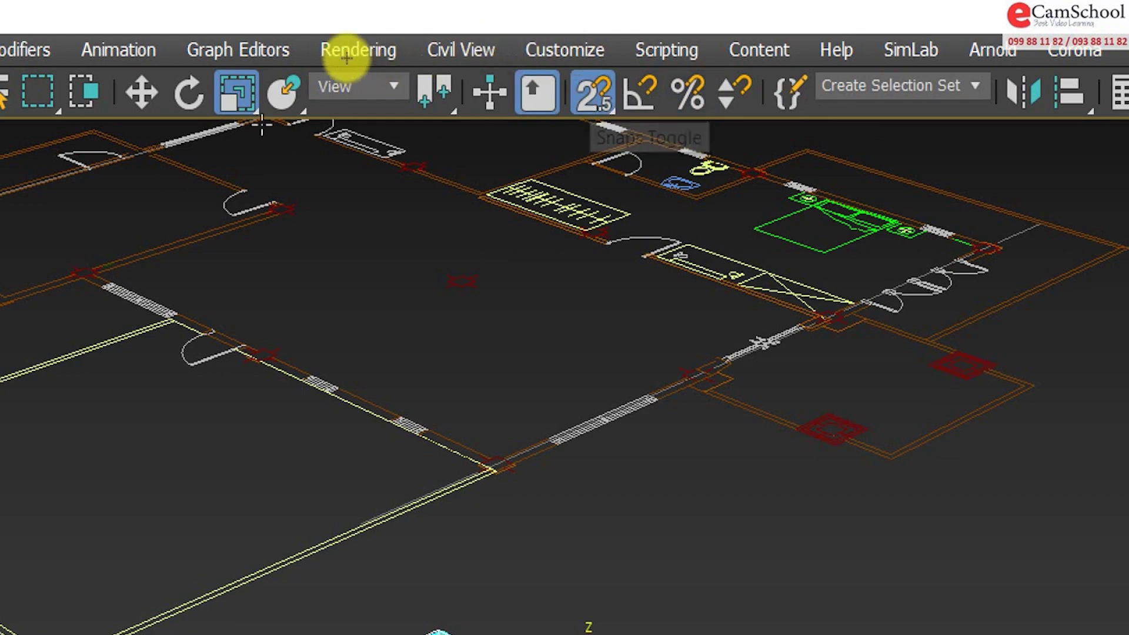
click(141, 93)
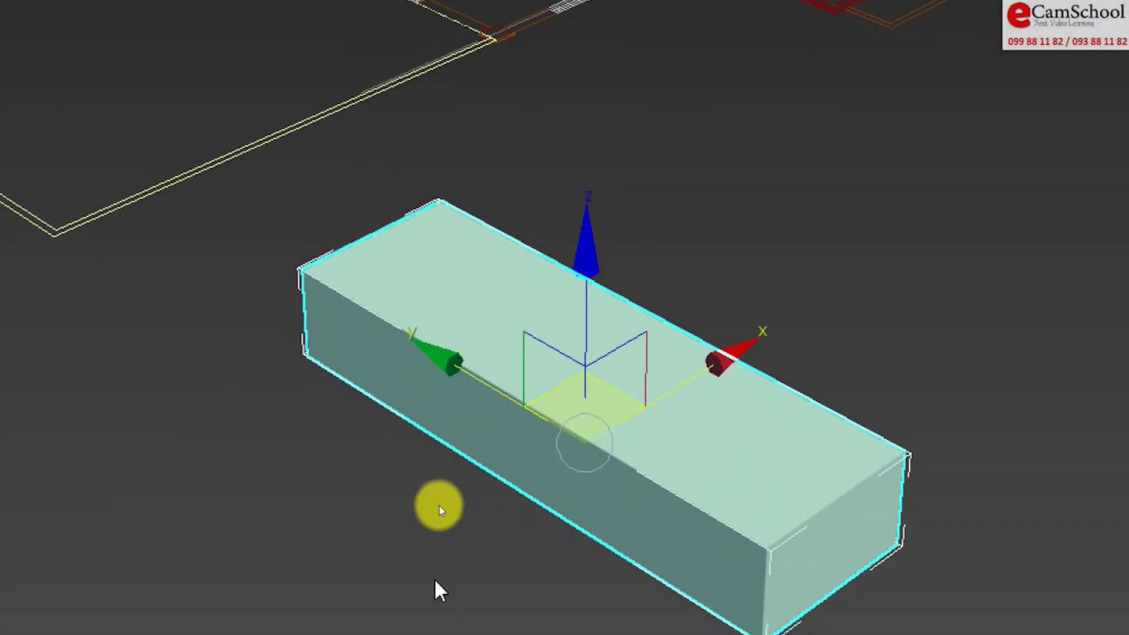
mouse_move(597, 524)
middle_down()
mouse_move(472, 441)
mouse_move(434, 457)
middle_up()
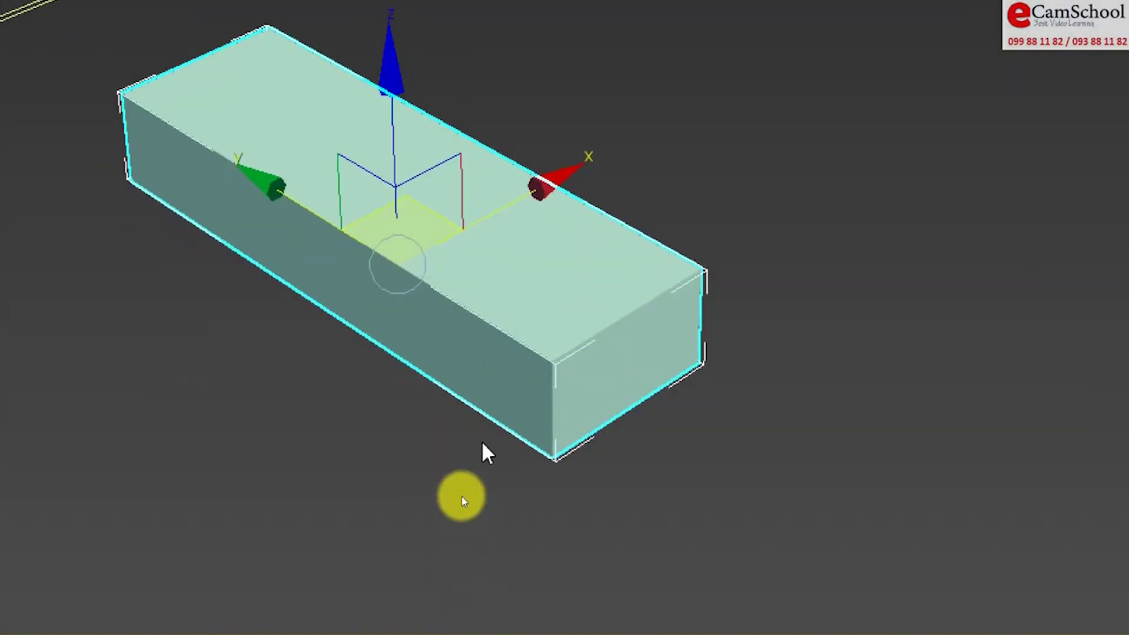
middle_drag(482, 451, 445, 460)
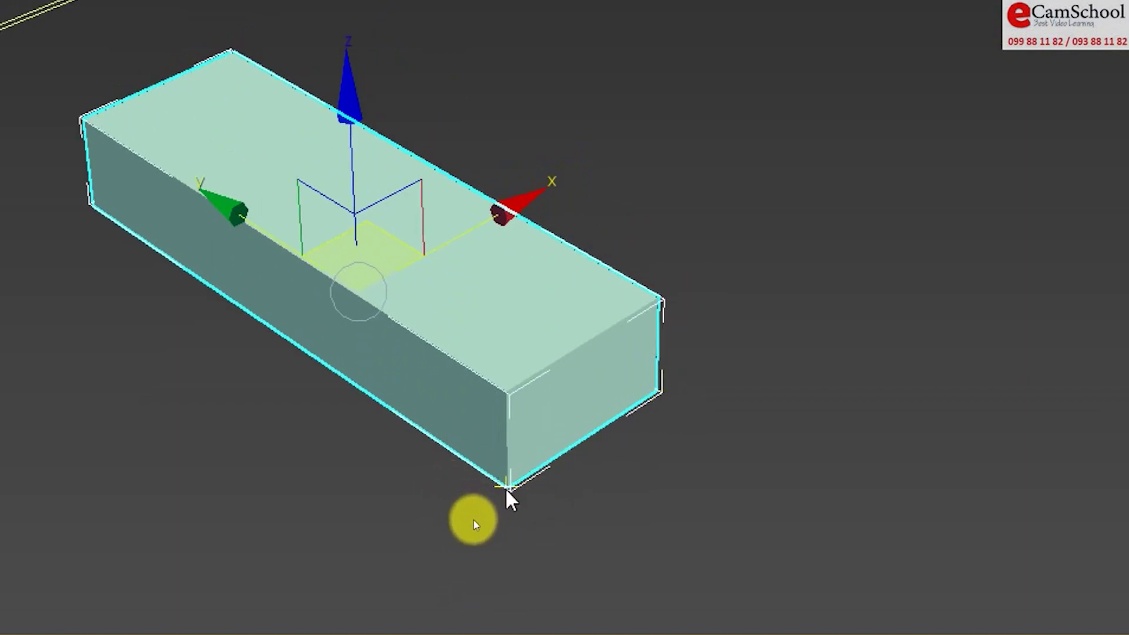
mouse_move(524, 474)
shift+mouse_down()
mouse_move(621, 386)
mouse_move(651, 401)
shift+mouse_up()
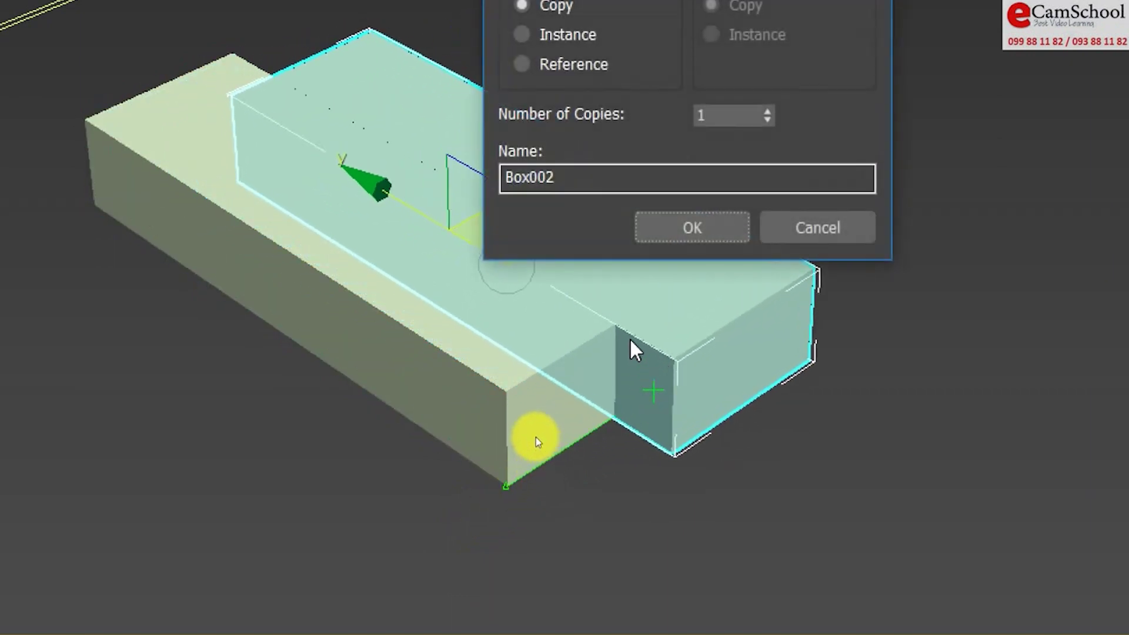
click(711, 499)
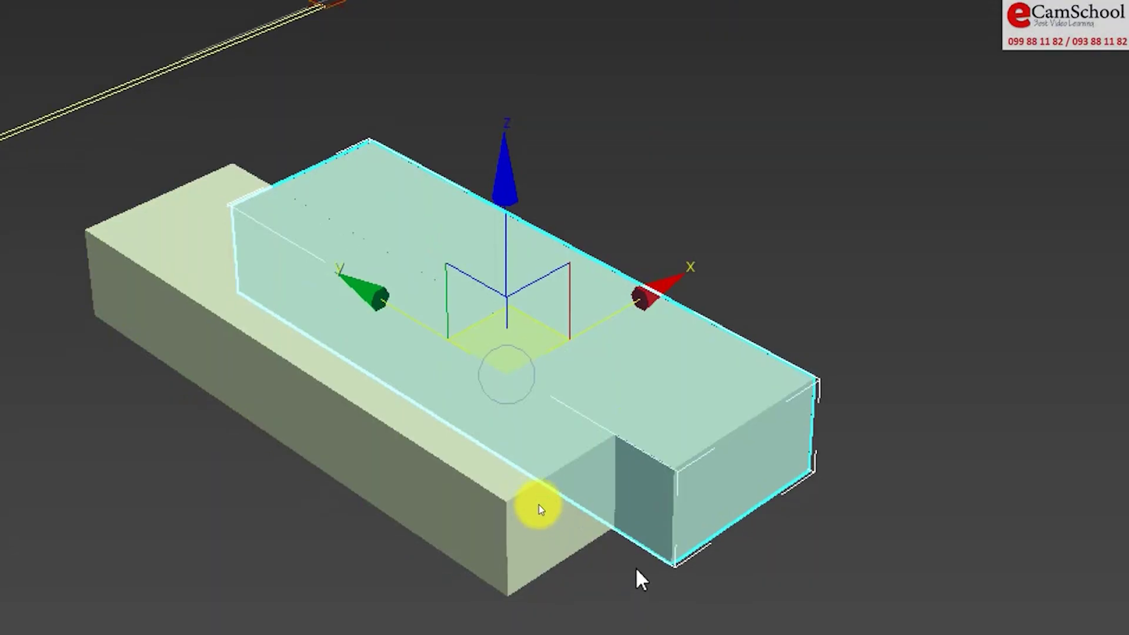
key(Delete)
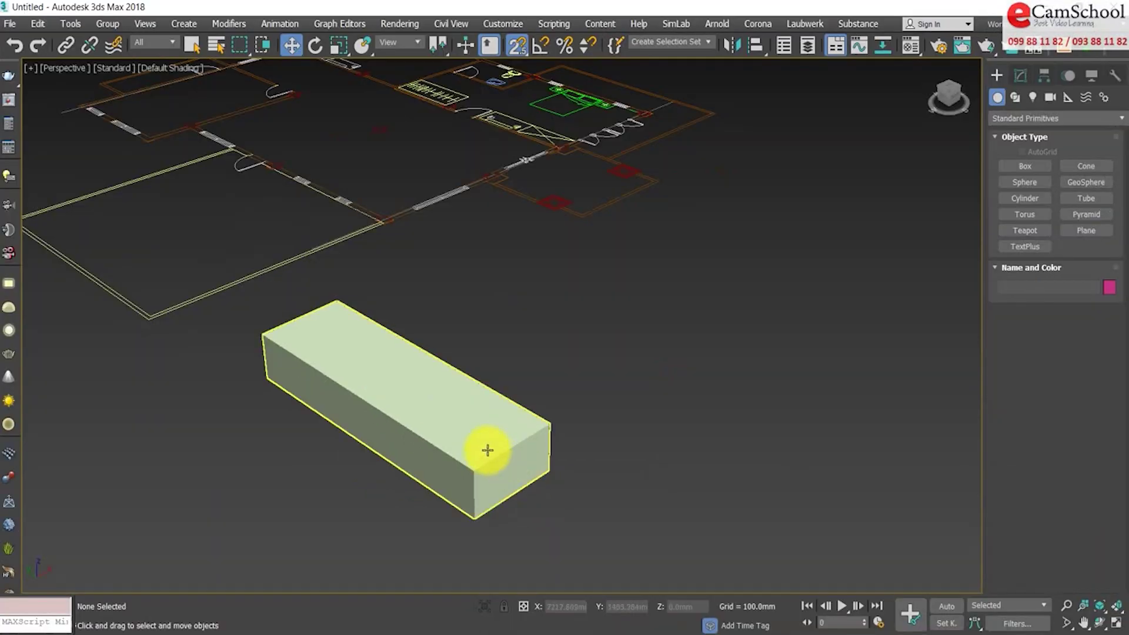
click(491, 454)
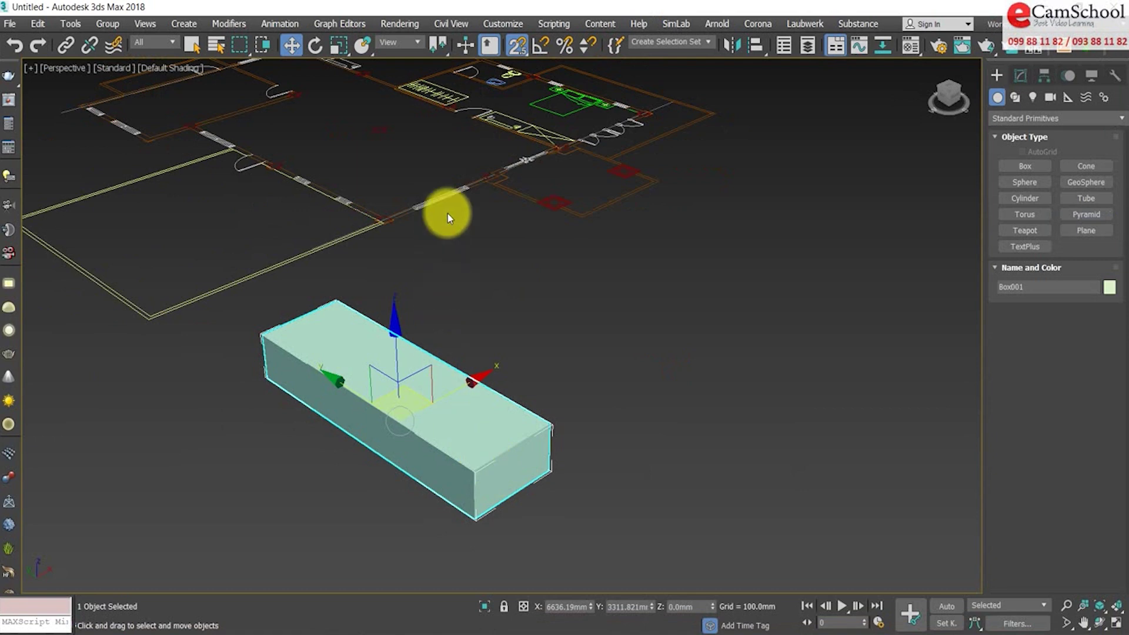
- Try copying the box from its corner, then cancel the copy
click(517, 48)
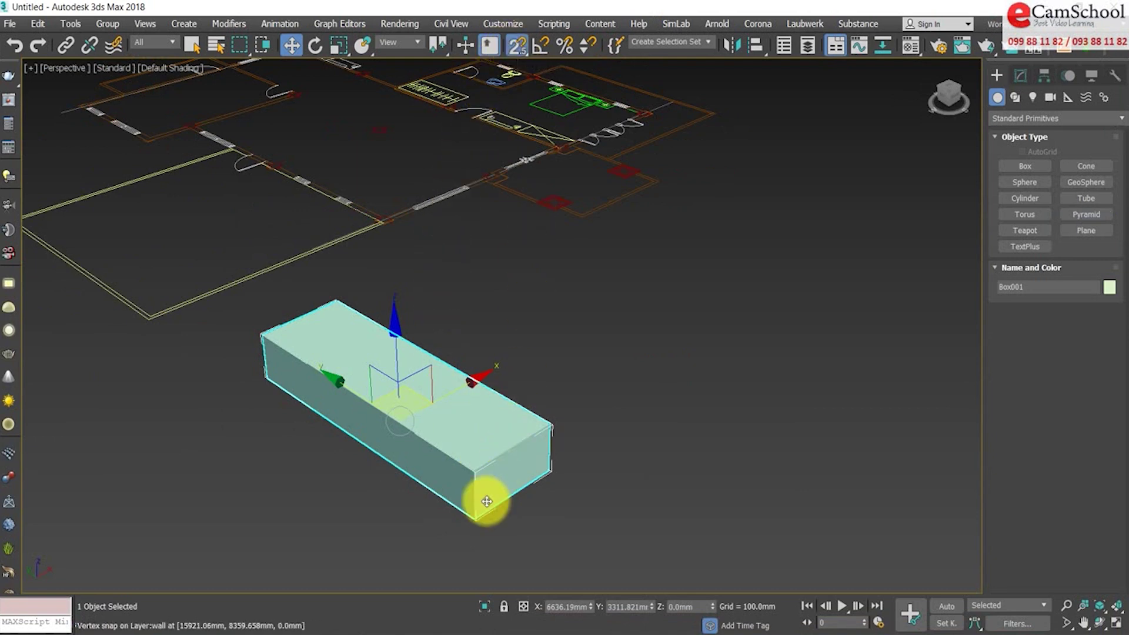
scroll(471, 517, up, 3)
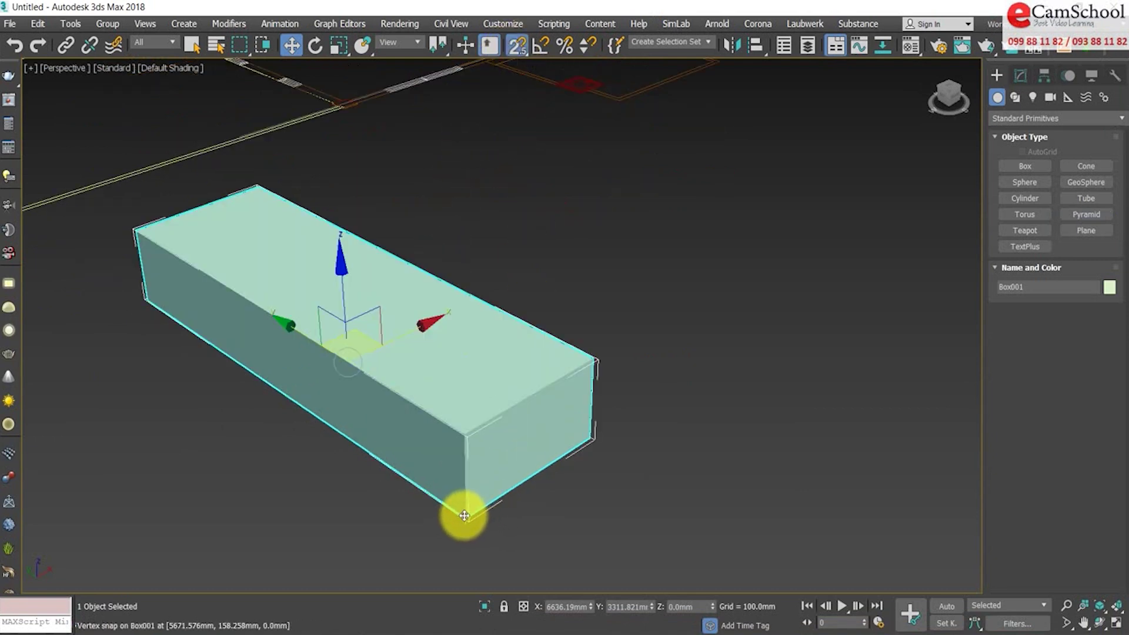
shift+drag(465, 516, 581, 443)
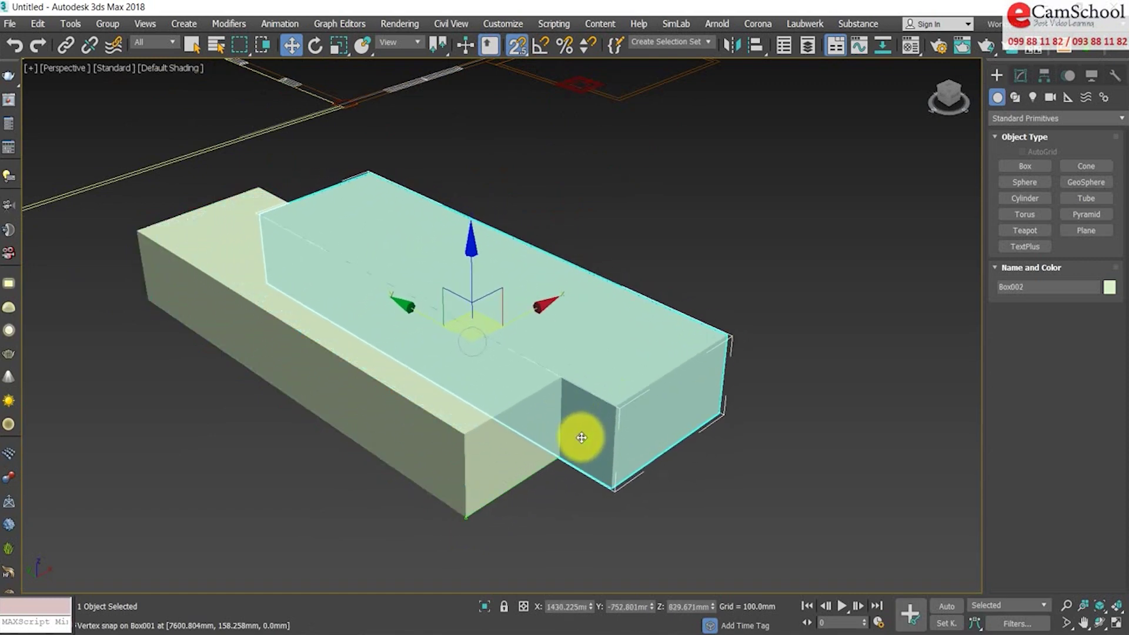
click(621, 385)
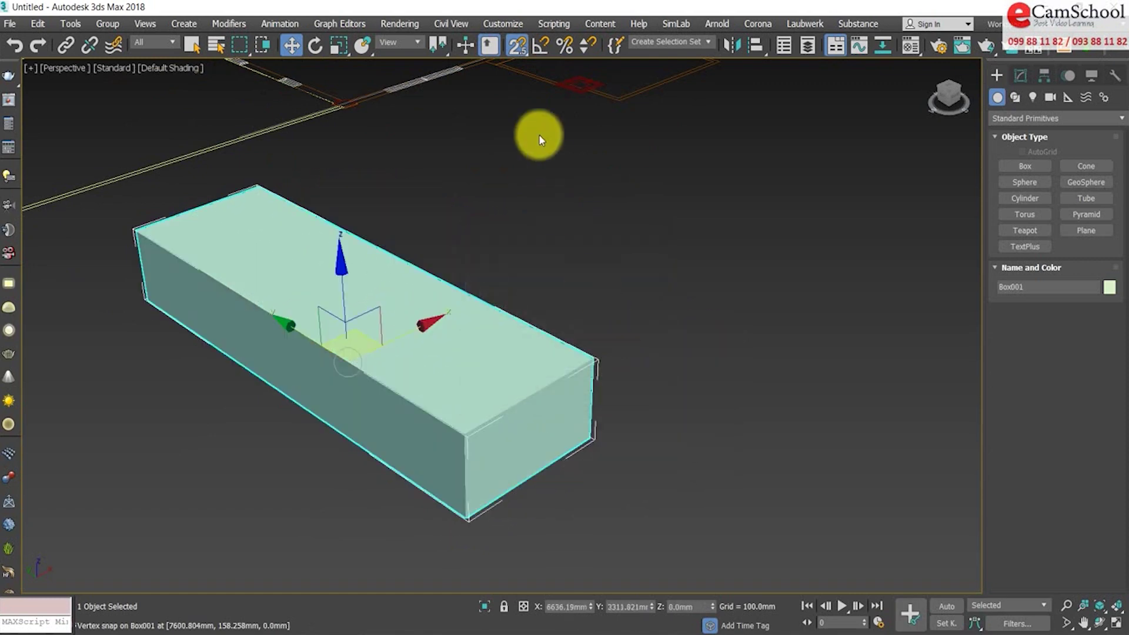
- Switch snapping to 3D and Shift-copy Box002, vertex-snapped onto Box001's top
drag(516, 47, 517, 120)
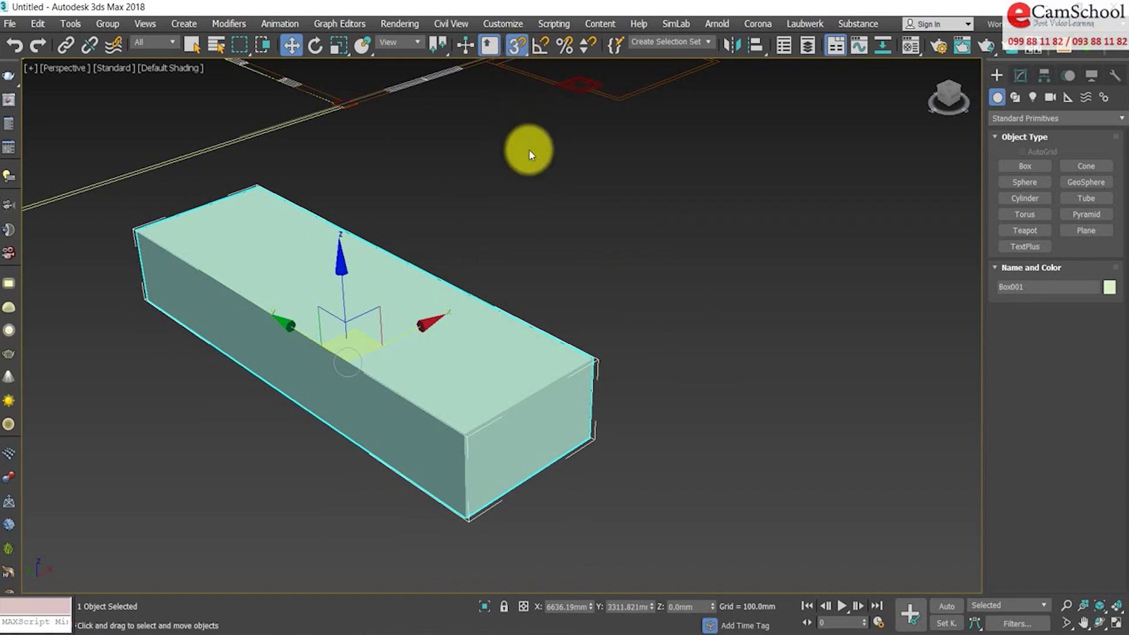
mouse_move(464, 515)
shift+mouse_down()
mouse_move(584, 439)
mouse_move(594, 358)
shift+mouse_up()
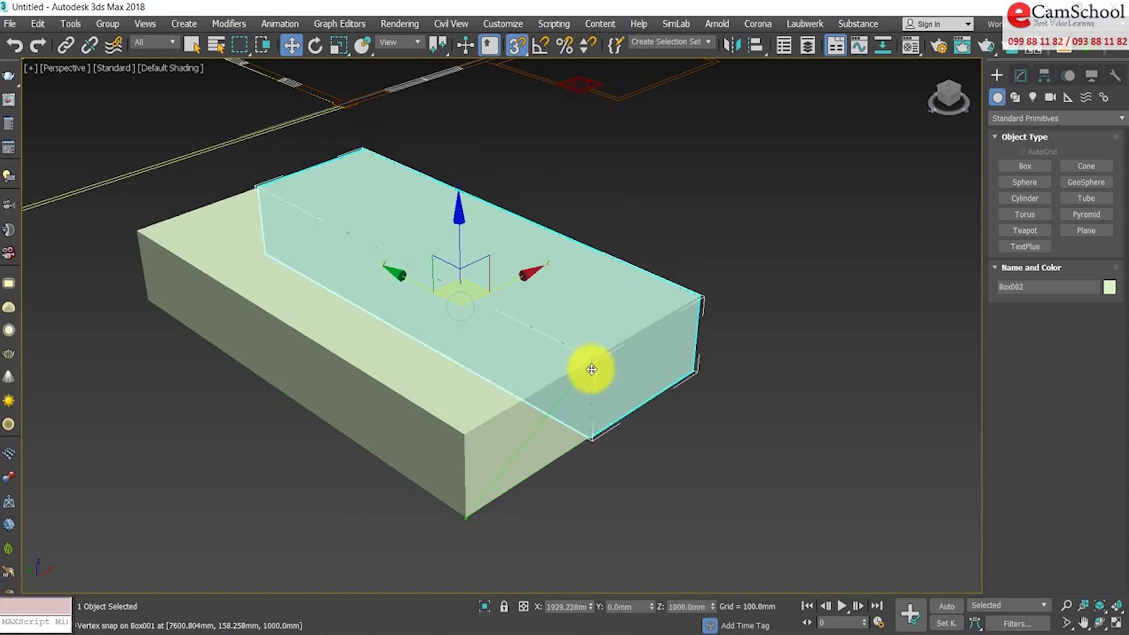
shift+drag(594, 357, 594, 357)
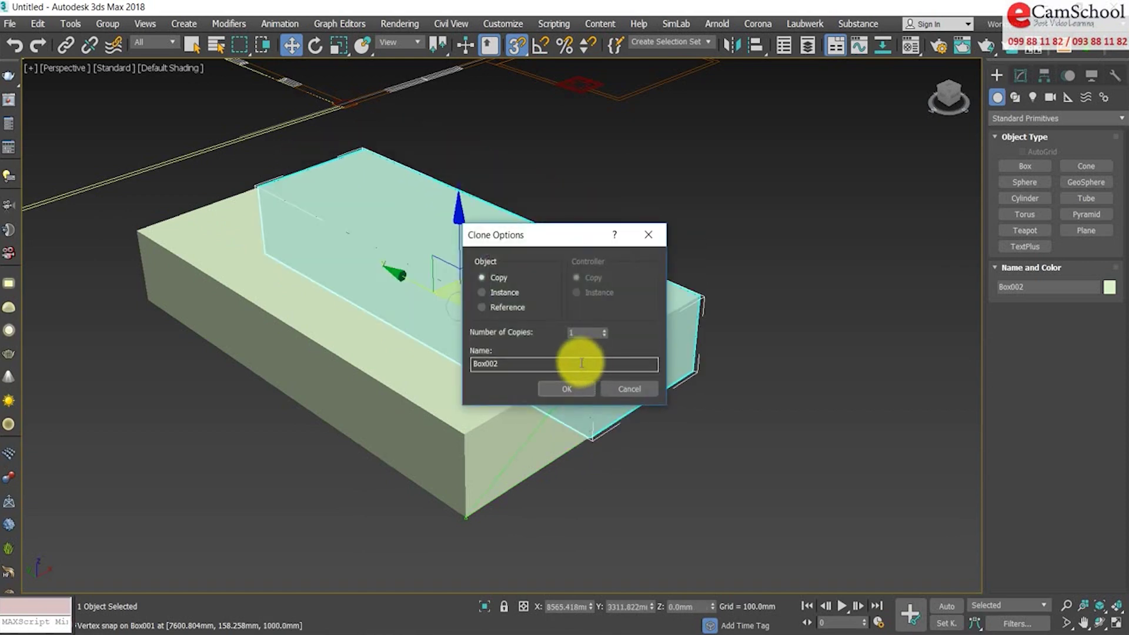
click(574, 388)
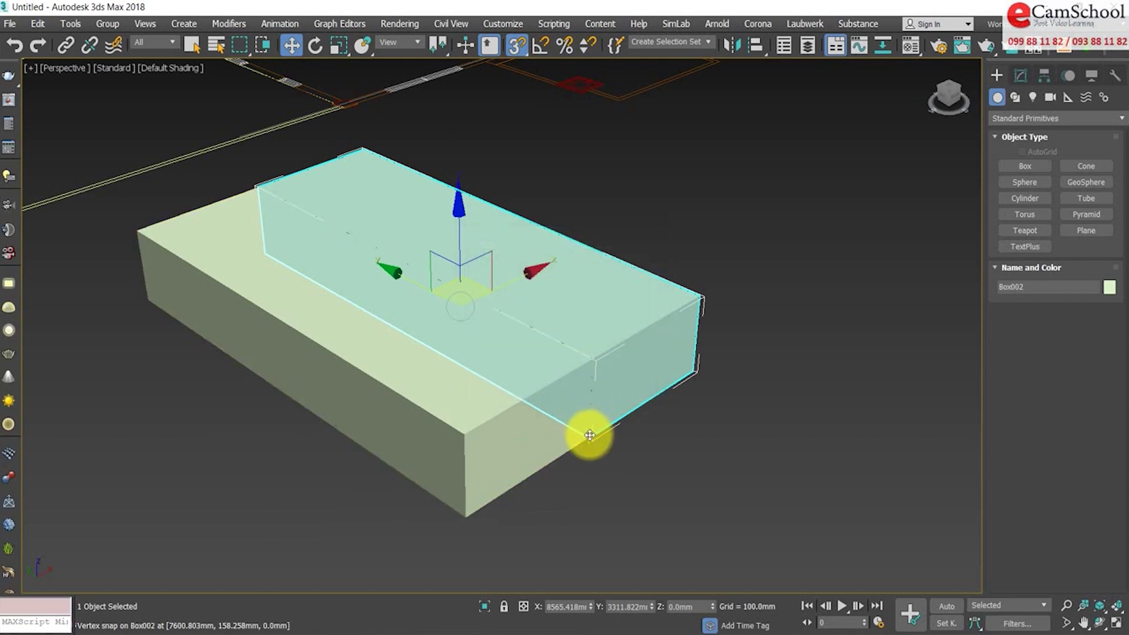
drag(588, 435, 591, 364)
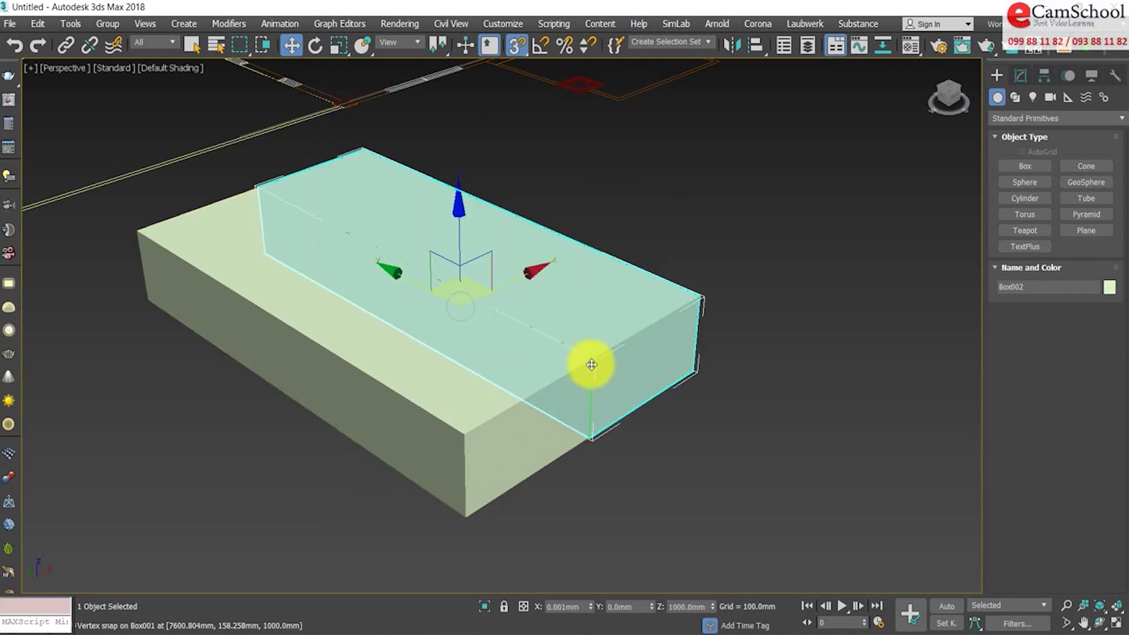
- Reposition Box002 with vertex snapping, ending back on top of Box001
right_click(517, 44)
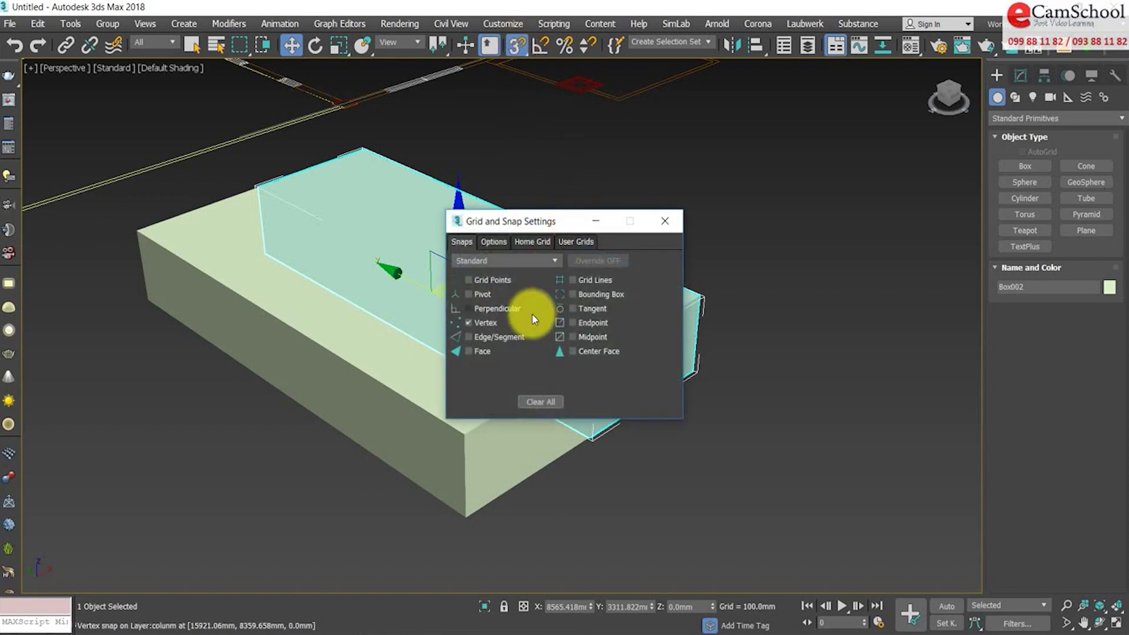
click(659, 222)
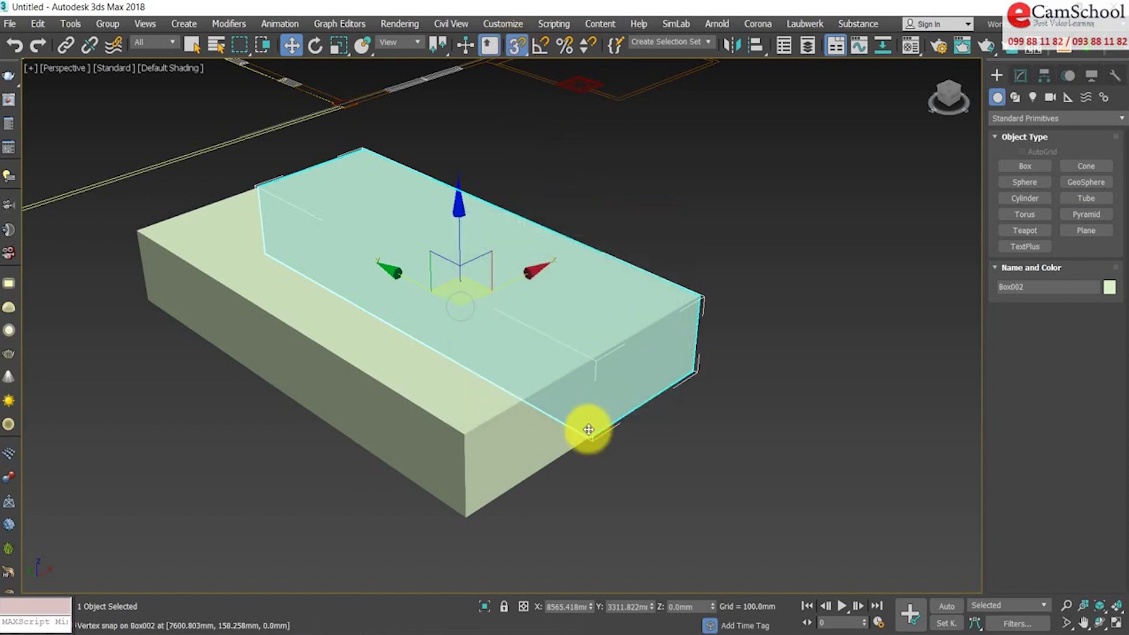
drag(590, 436, 465, 435)
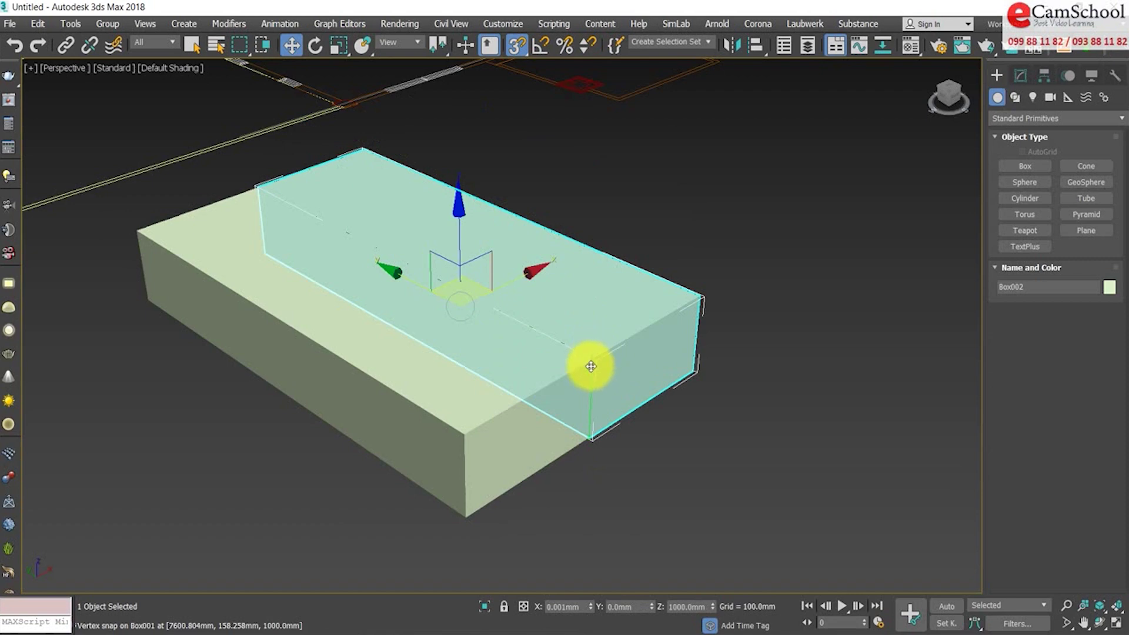
drag(465, 435, 673, 476)
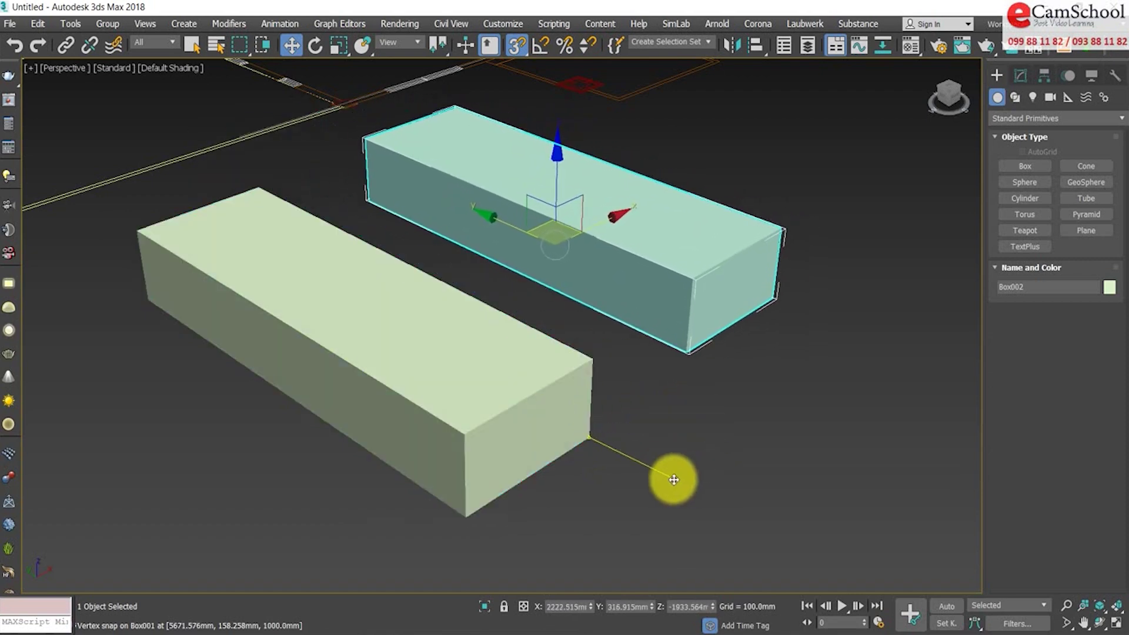
middle_drag(713, 482, 677, 443)
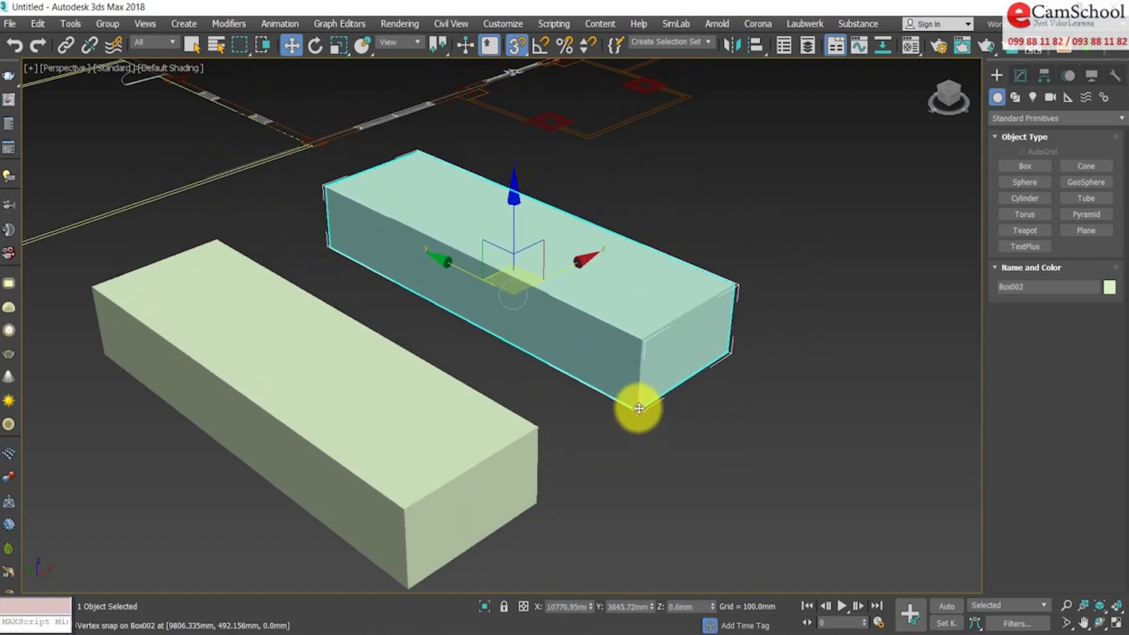
drag(638, 408, 542, 426)
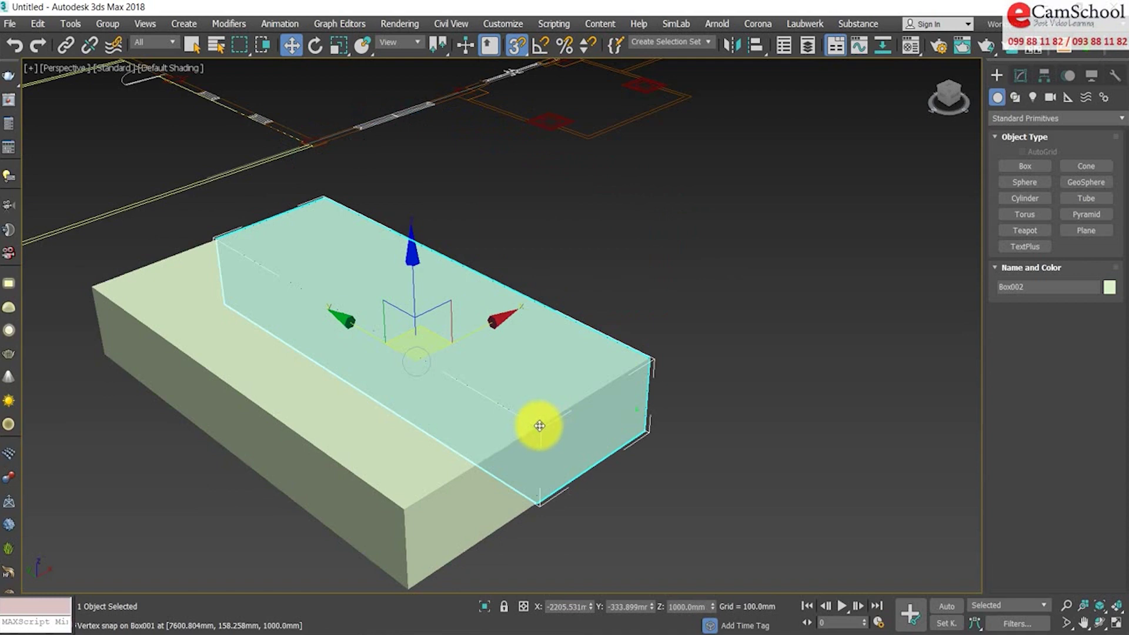
mouse_move(617, 439)
alt+middle_down()
mouse_move(651, 434)
mouse_move(630, 453)
mouse_move(591, 425)
mouse_move(633, 456)
alt+middle_up()
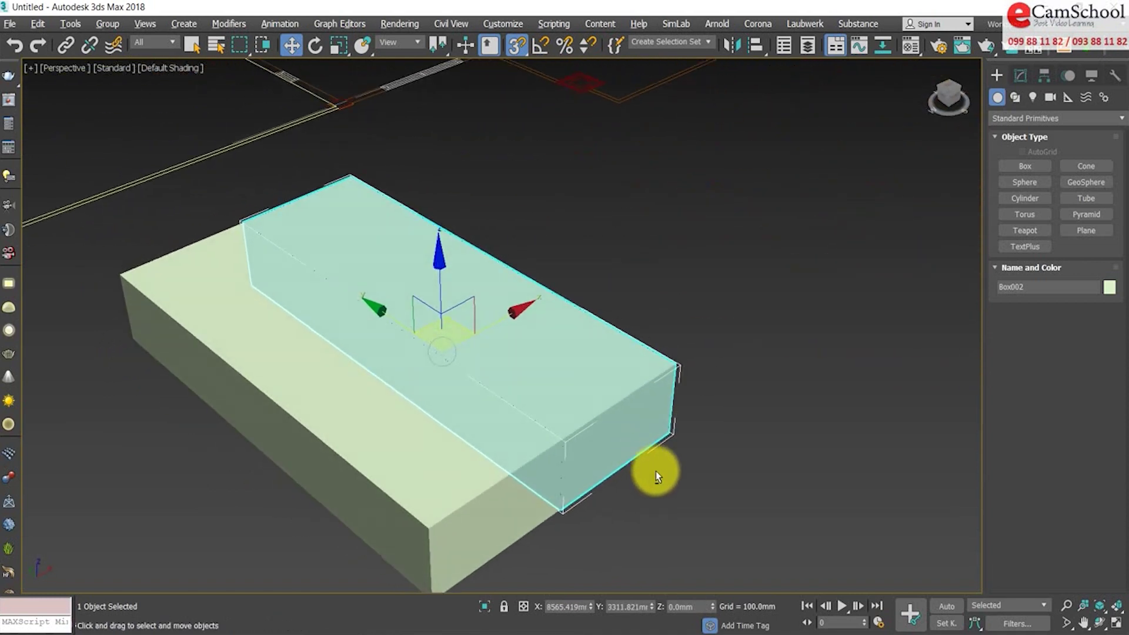
- Delete Box002 and return to the four-view layout
key(Delete)
mouse_move(615, 499)
alt+middle_down()
mouse_move(648, 449)
mouse_move(656, 471)
alt+middle_up()
click(1115, 622)
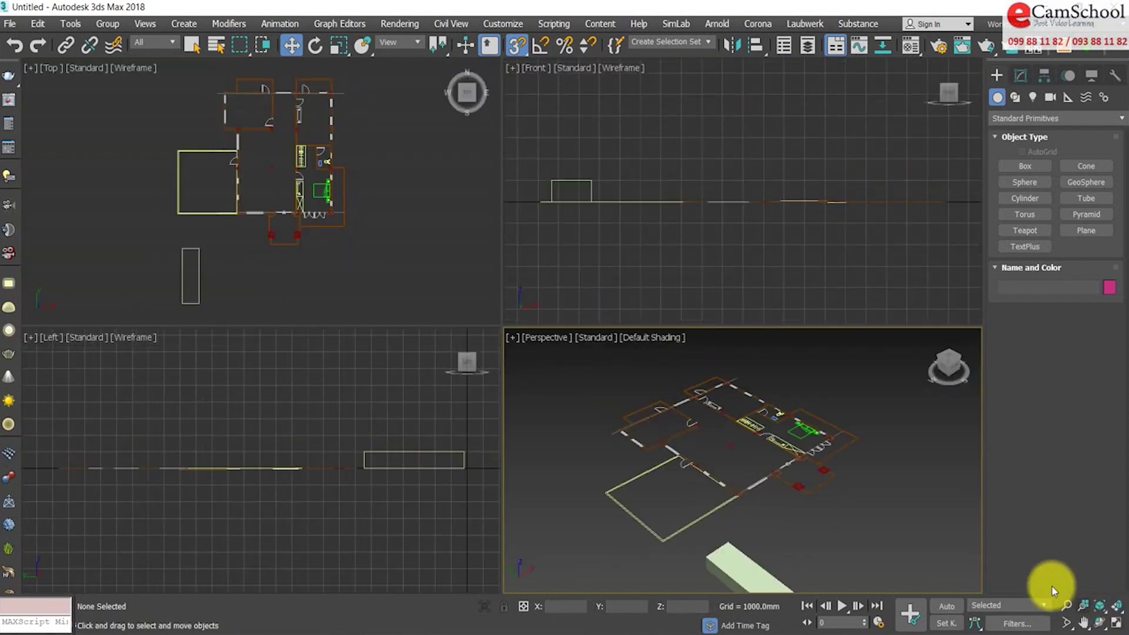
- Select the thin box in Top view and Shift-copy it as Box002
right_click(253, 222)
scroll(253, 221, up, 2)
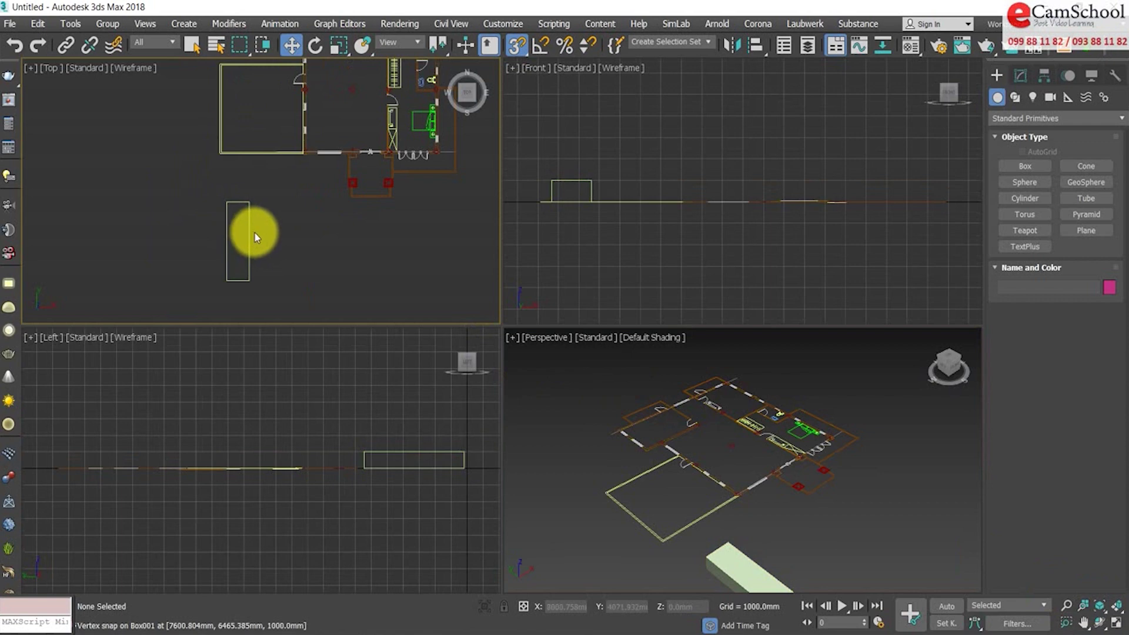
click(247, 230)
scroll(251, 247, up, 2)
middle_drag(284, 258, 341, 242)
scroll(341, 241, down, 2)
scroll(323, 259, up, 2)
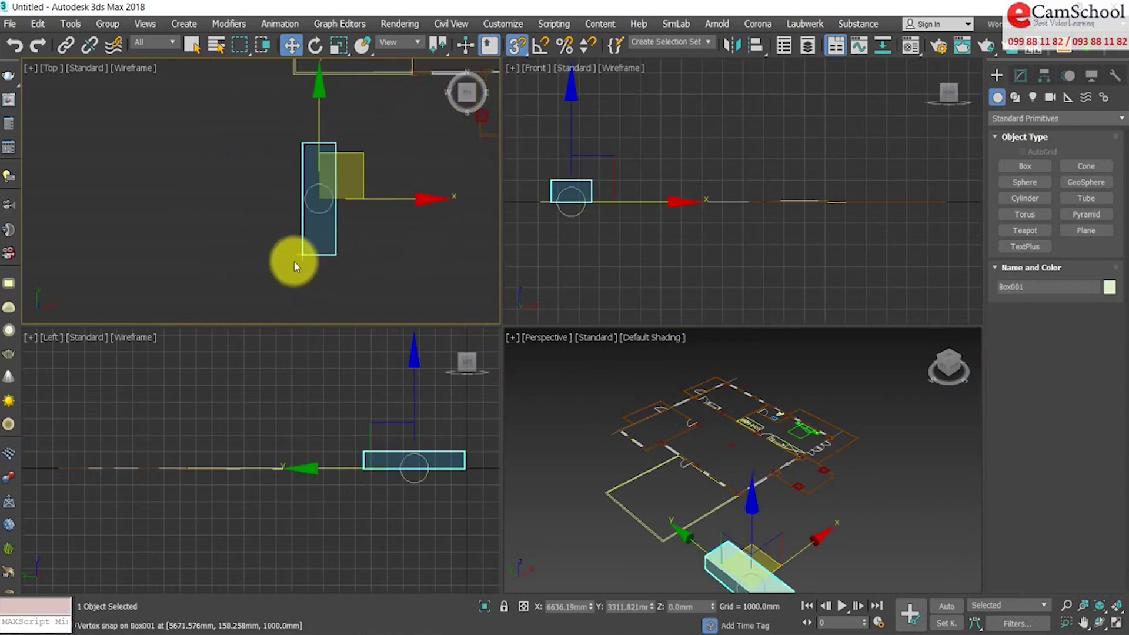
shift+drag(301, 255, 336, 255)
click(566, 386)
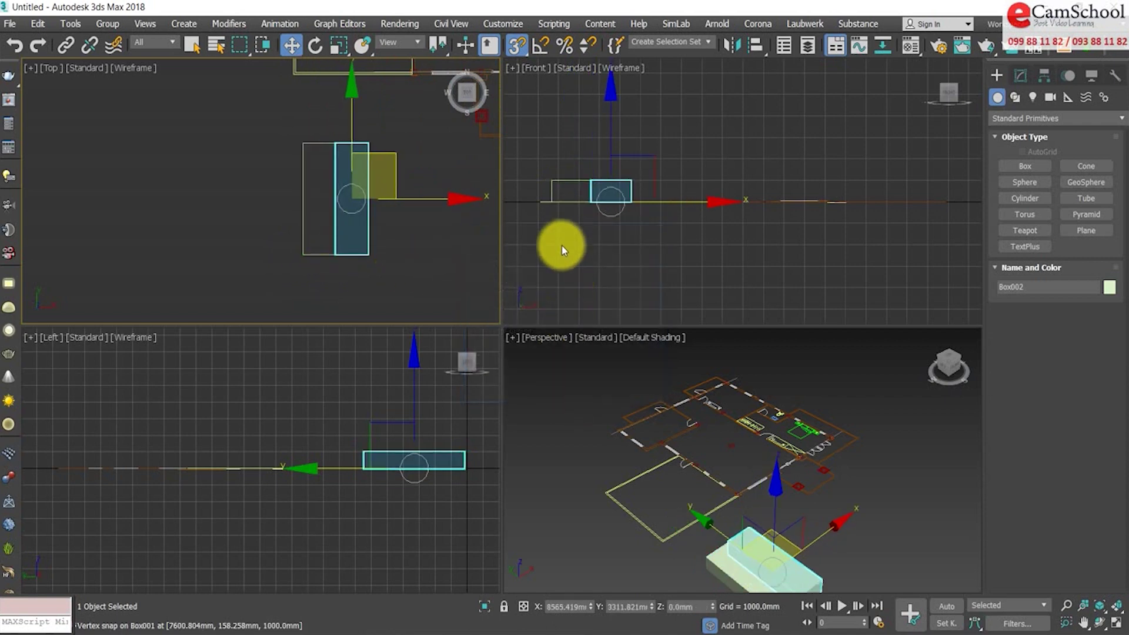
- Snap Box002 one step up, then copy Box003 one step higher
scroll(588, 253, up, 2)
scroll(641, 241, up, 2)
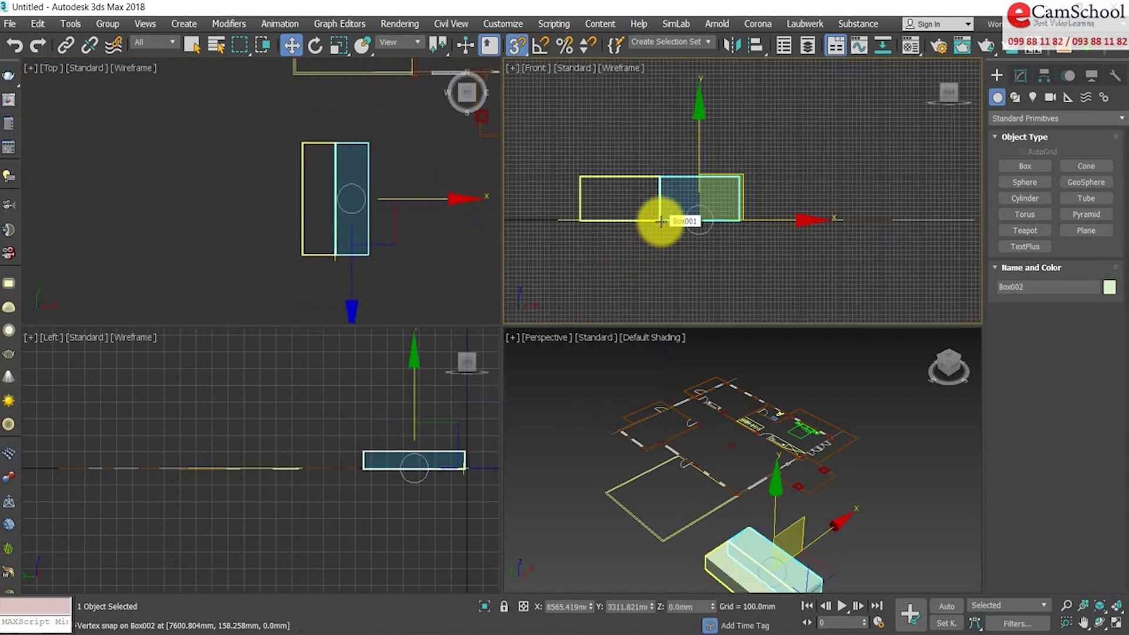
drag(664, 222, 664, 176)
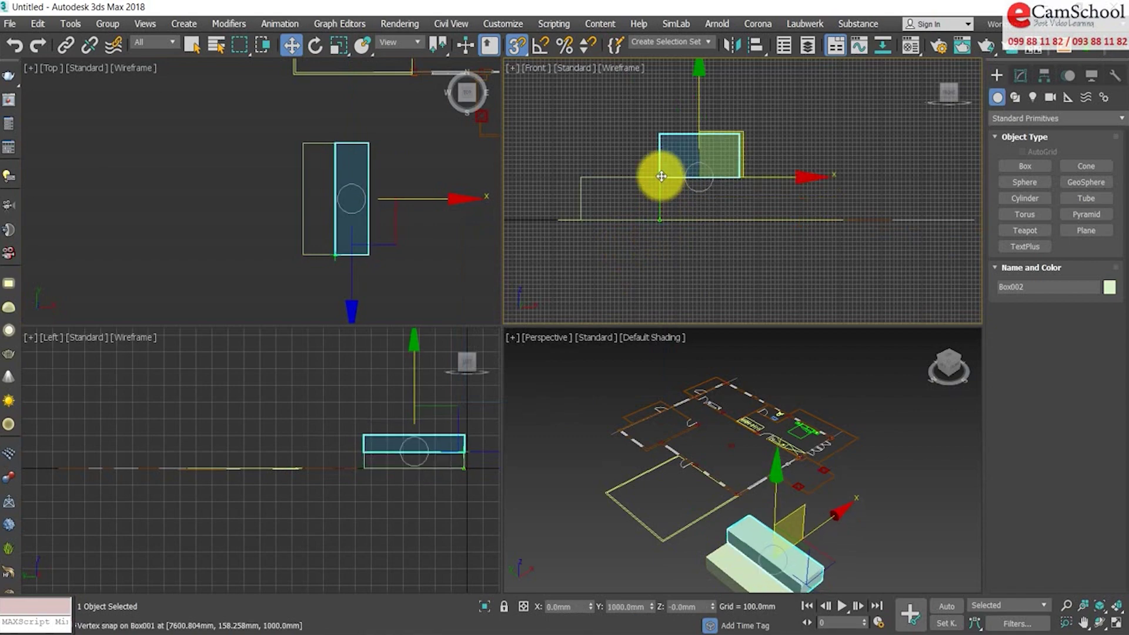
middle_drag(705, 257, 650, 272)
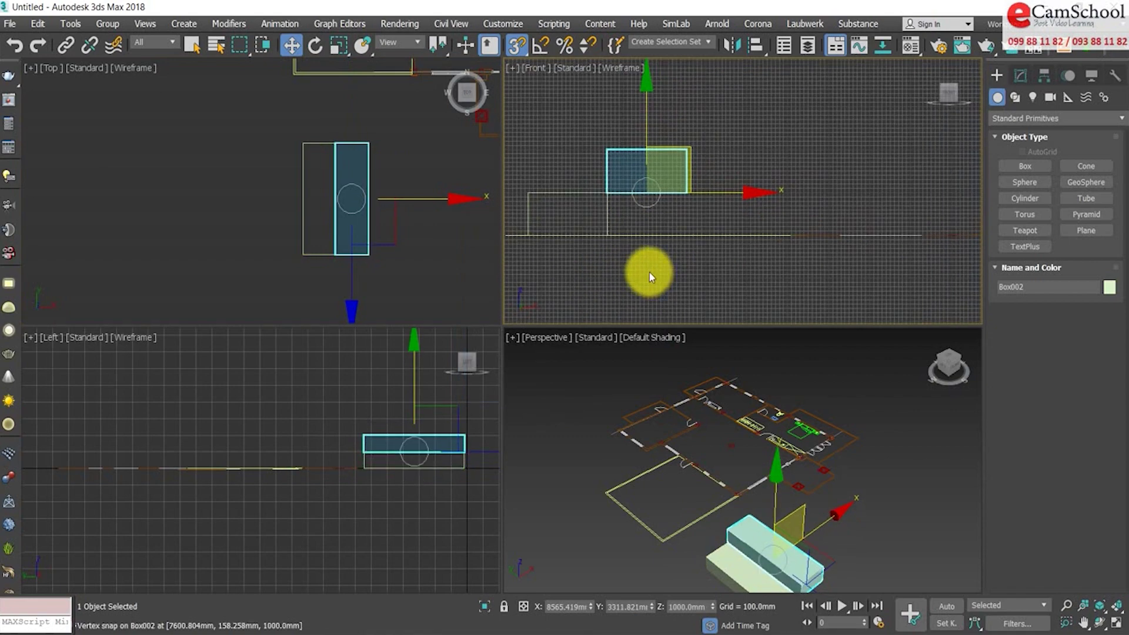
key(space)
shift+drag(609, 236, 642, 191)
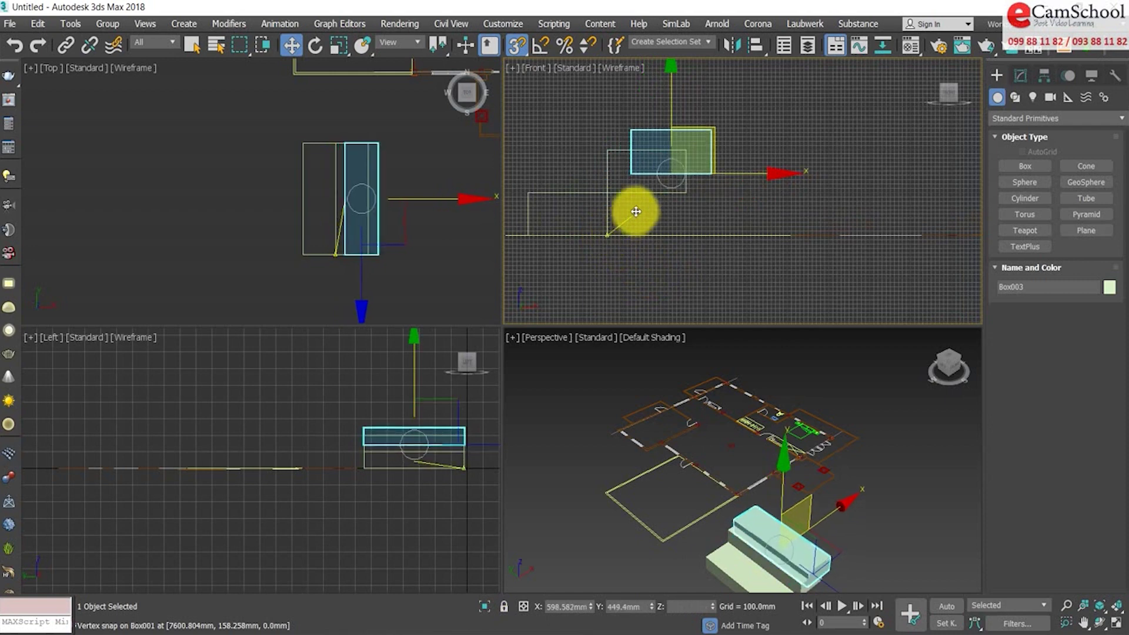
right_click(641, 192)
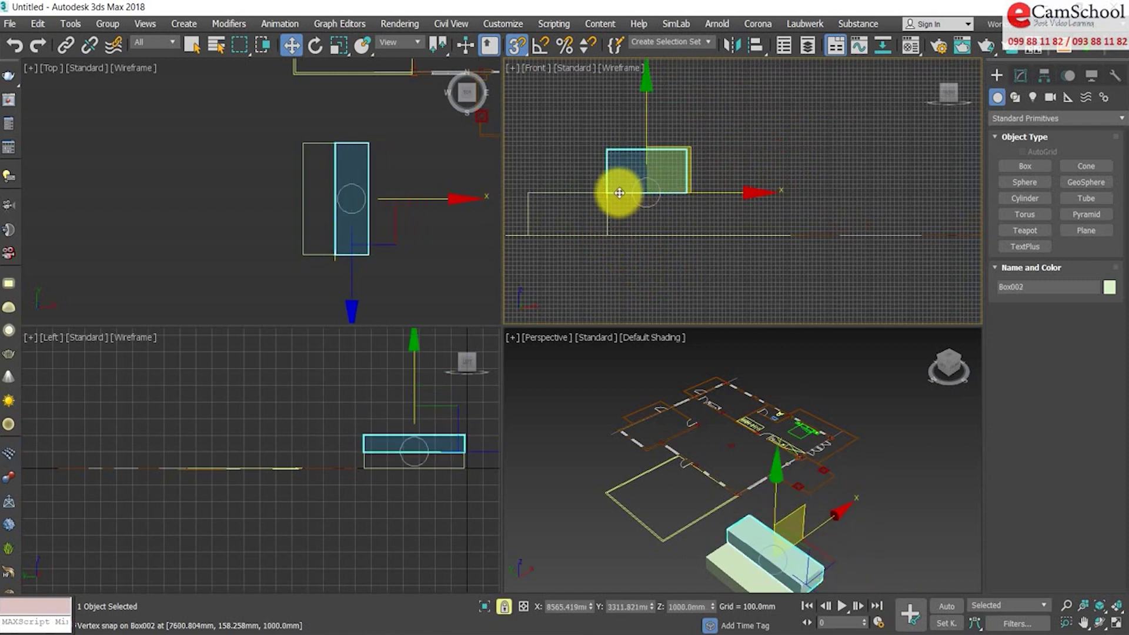
shift+drag(606, 193, 685, 151)
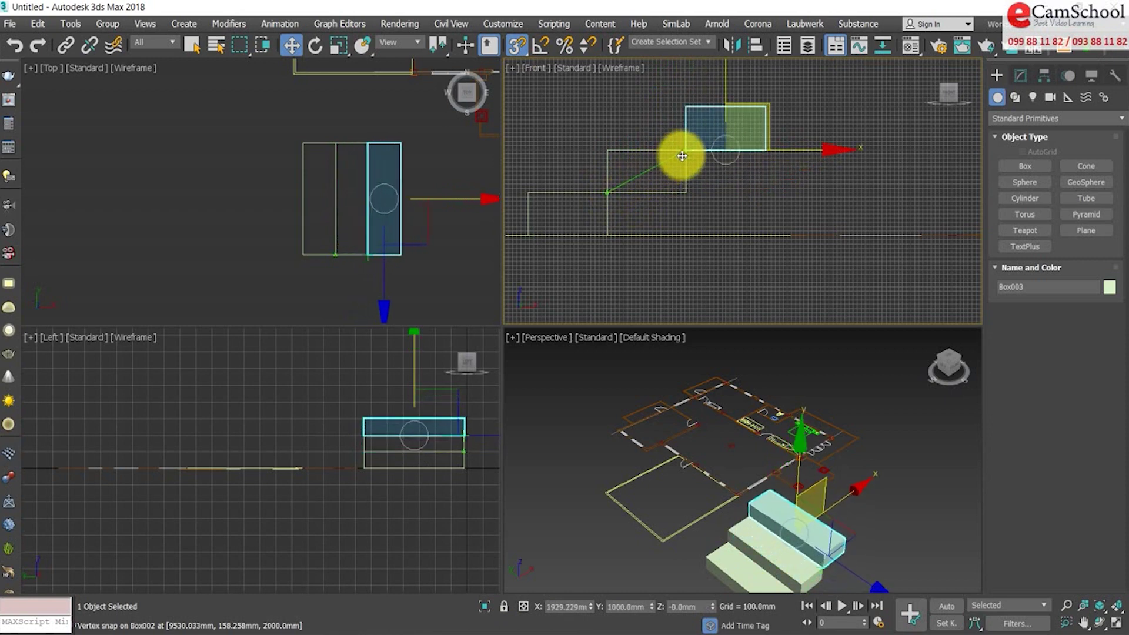
click(563, 389)
- Switch snapping back to 2.5D and select the bottom step, Box001
mouse_move(675, 453)
alt+middle_down()
mouse_move(642, 408)
mouse_move(718, 454)
mouse_move(672, 425)
mouse_move(706, 453)
alt+middle_up()
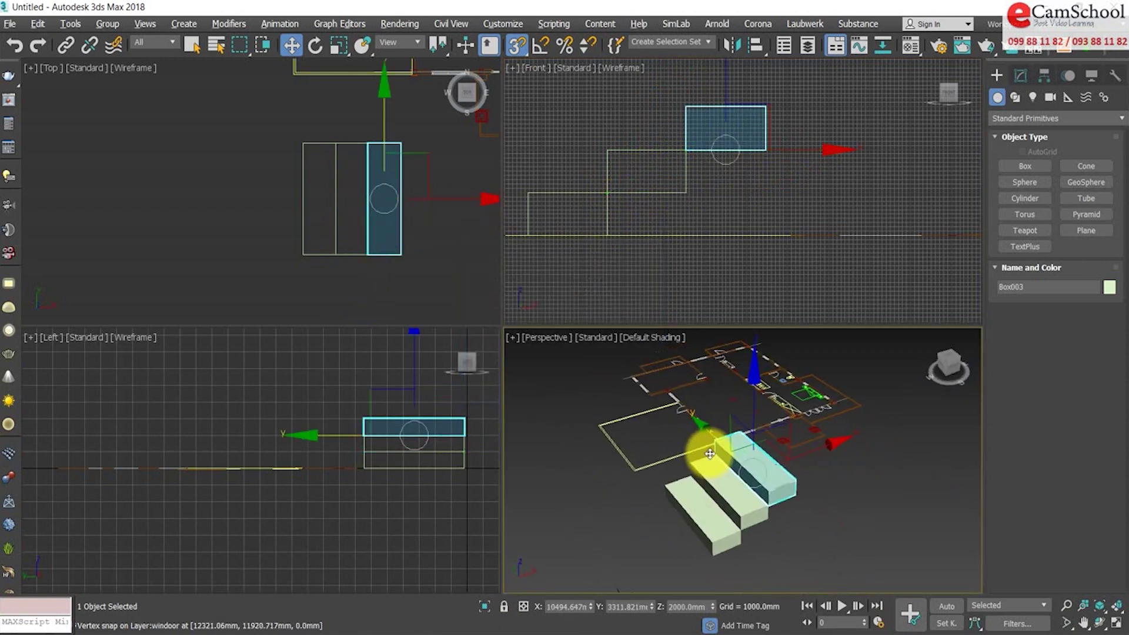
middle_drag(605, 184, 675, 214)
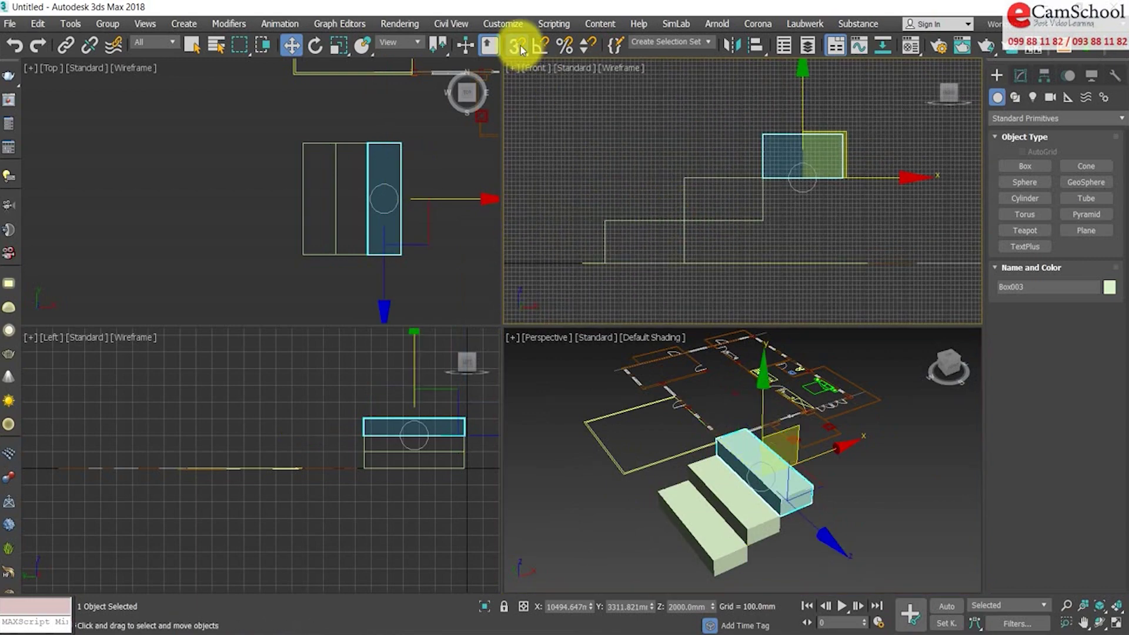
drag(522, 50, 522, 87)
middle_drag(704, 202, 678, 187)
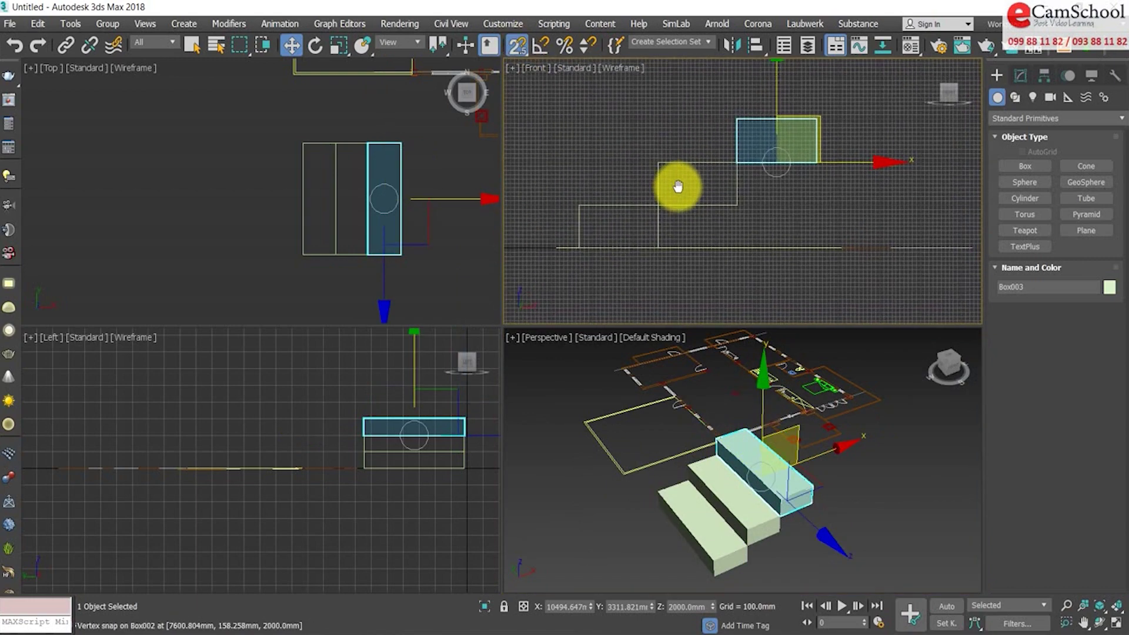
middle_drag(580, 239, 669, 234)
click(693, 198)
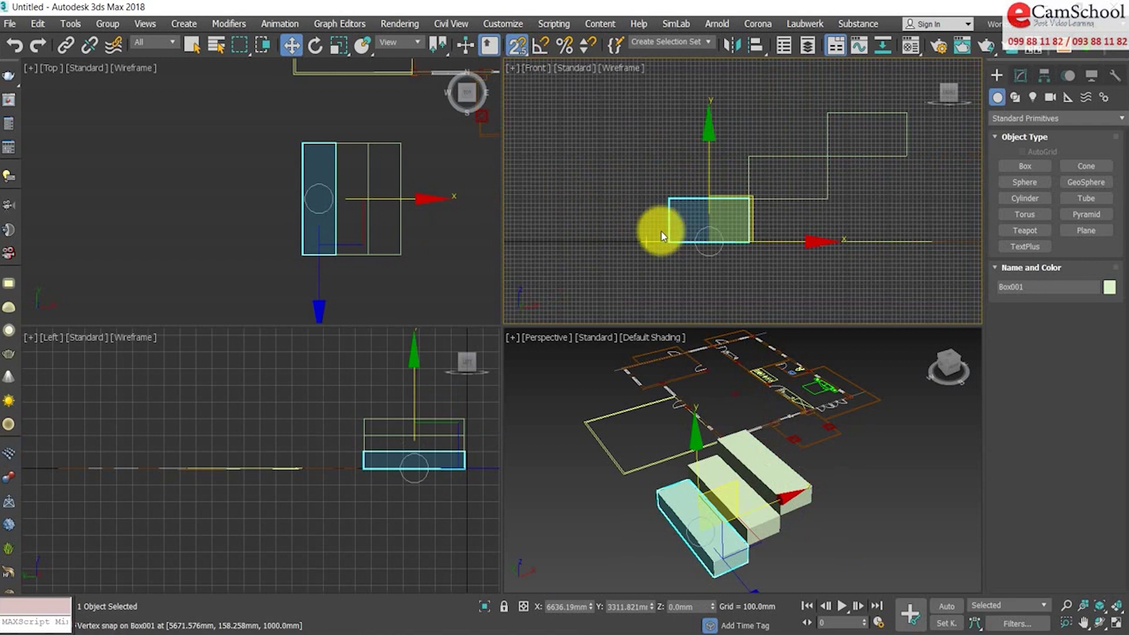
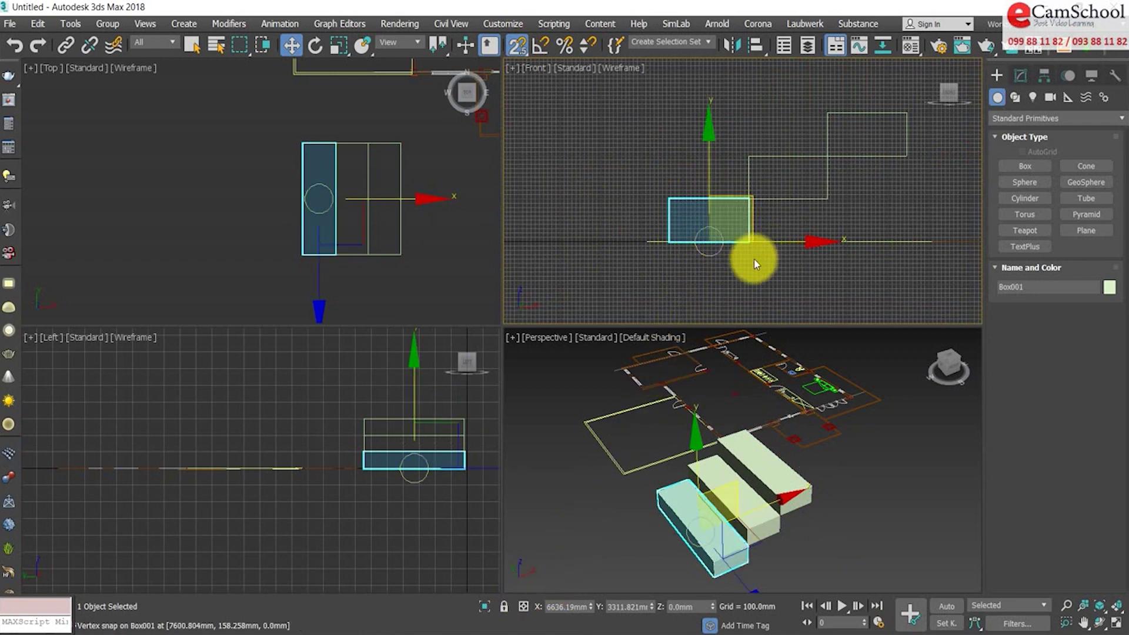
- Lock the box selection and try Shift-move copies, cancelling each so the box stays put
click(504, 606)
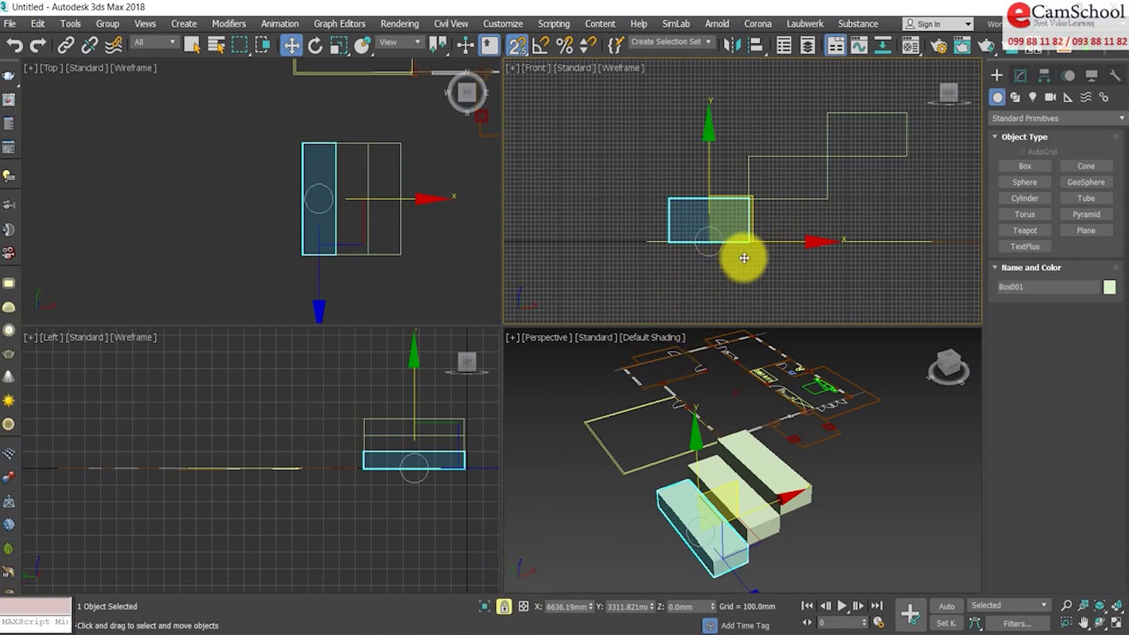
shift+drag(750, 243, 668, 200)
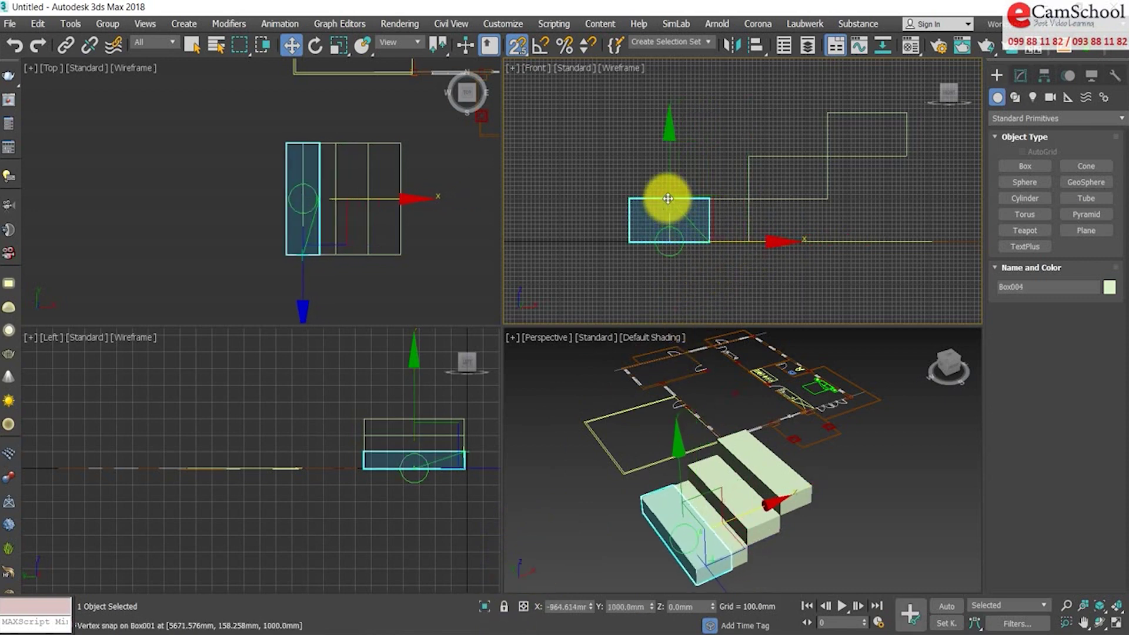
shift+drag(668, 199, 668, 199)
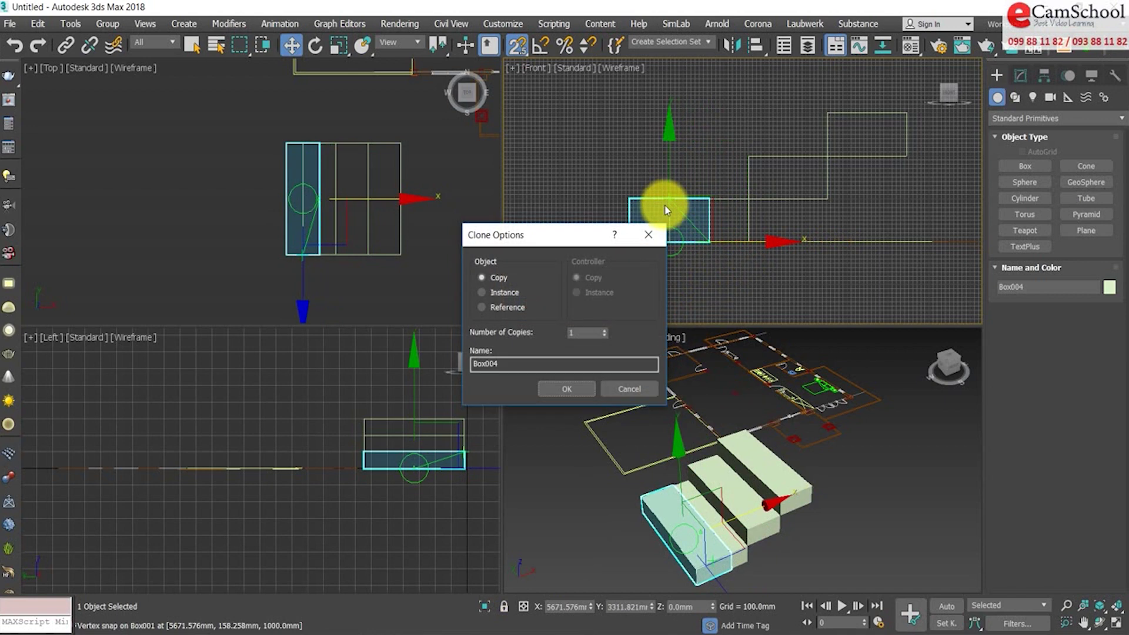
click(625, 390)
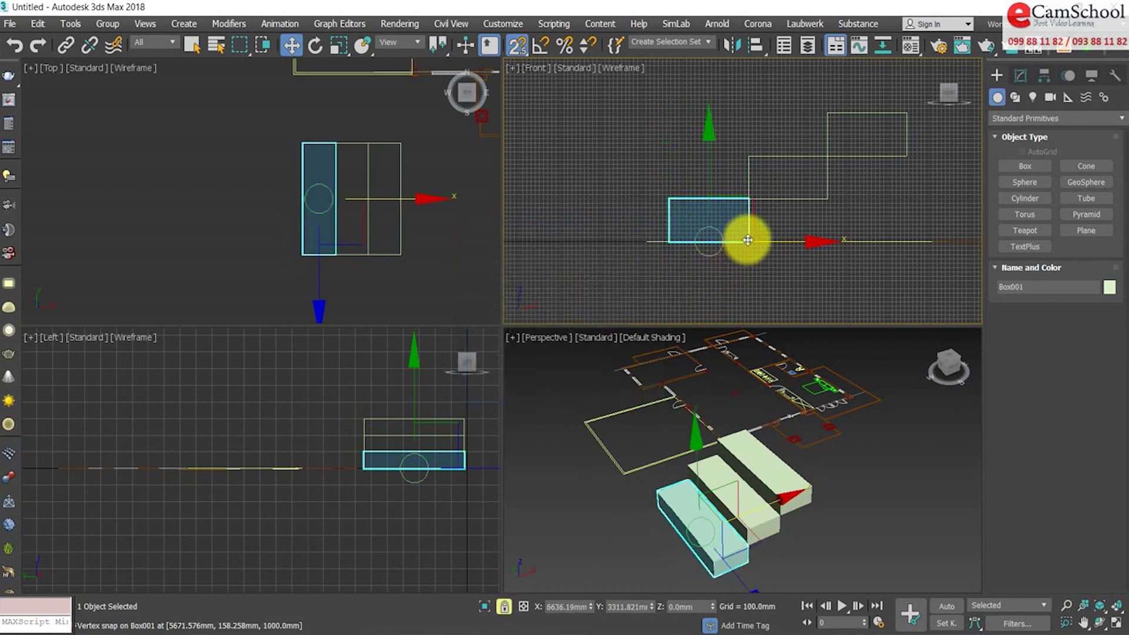
drag(748, 240, 661, 197)
right_click(661, 196)
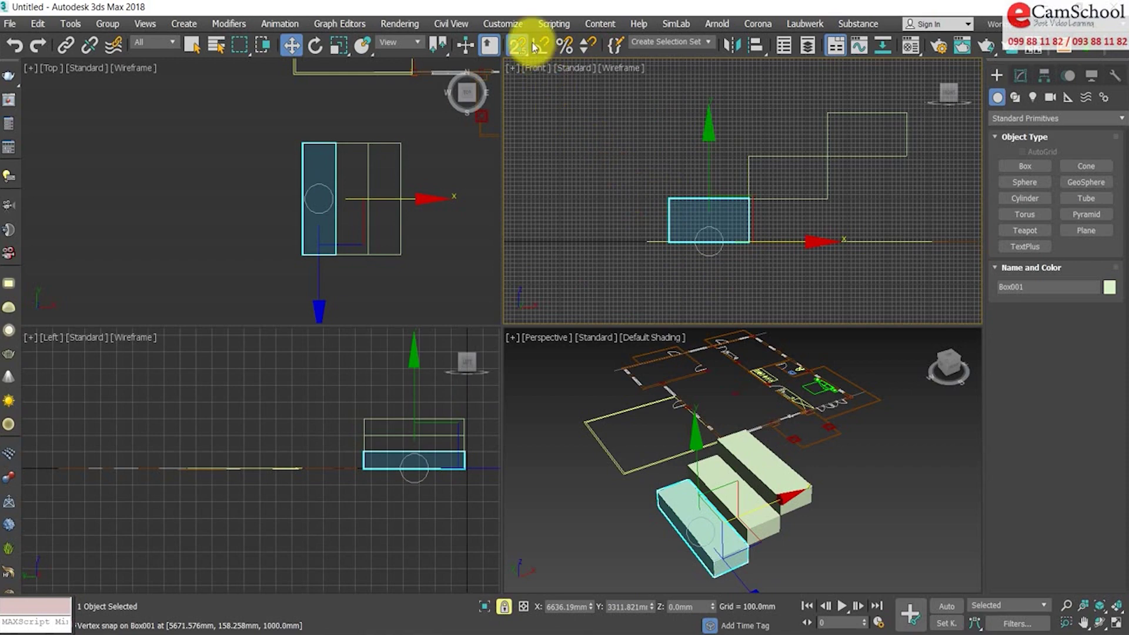
- Switch snapping to 3D Snaps, test another box copy, cancel it, and relock the selection
click(514, 47)
click(517, 115)
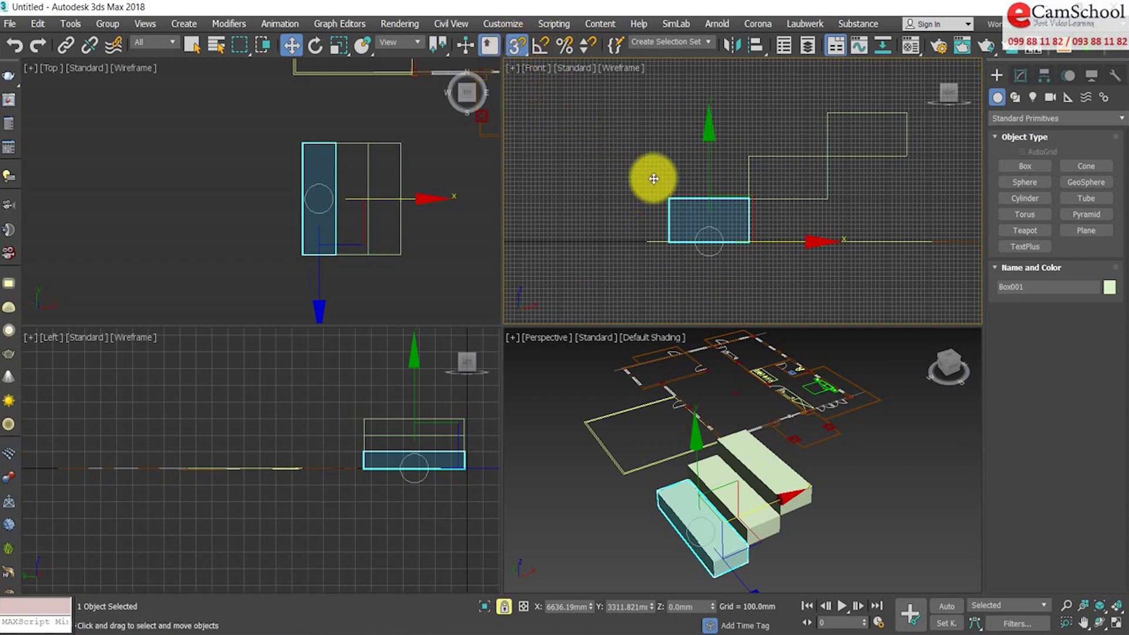
scroll(756, 265, up, 2)
middle_drag(701, 234, 675, 195)
shift+drag(688, 200, 636, 187)
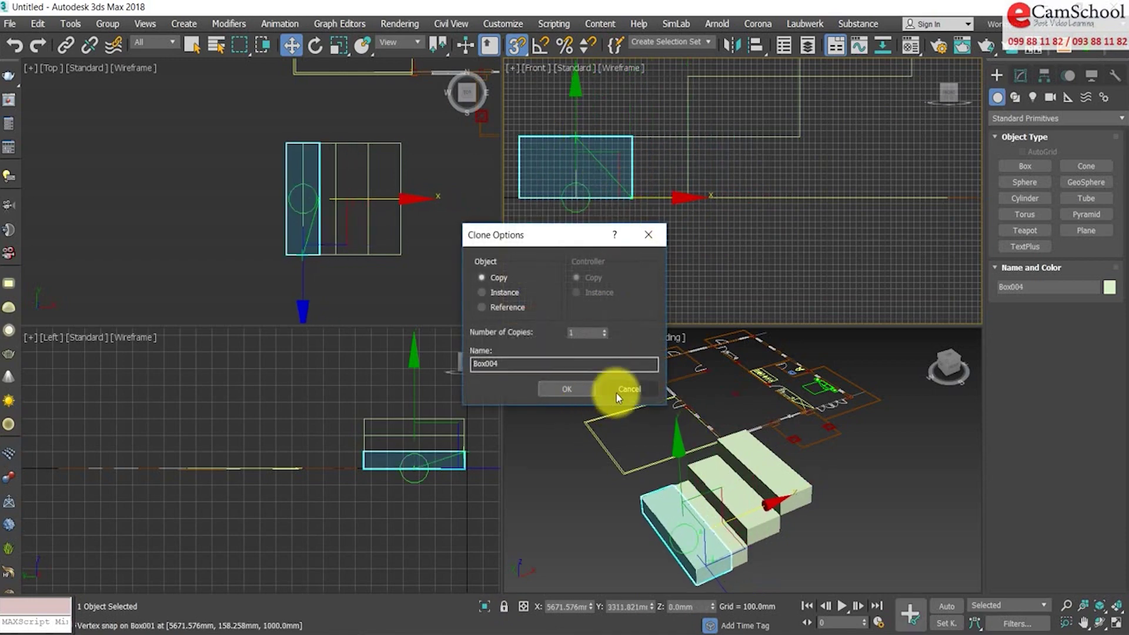
click(617, 389)
middle_drag(596, 234, 627, 240)
key(space)
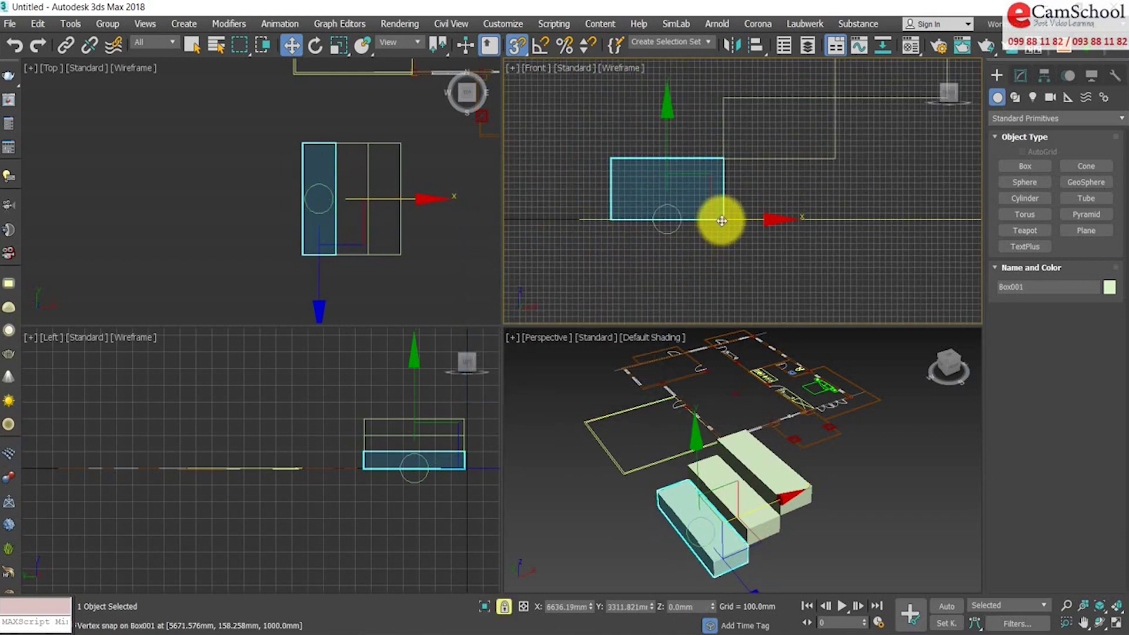
- In Perspective, Shift-drag a vertex-snapped box copy, Box004, against the neighbouring step's corner
scroll(746, 433, up, 3)
scroll(732, 512, up, 3)
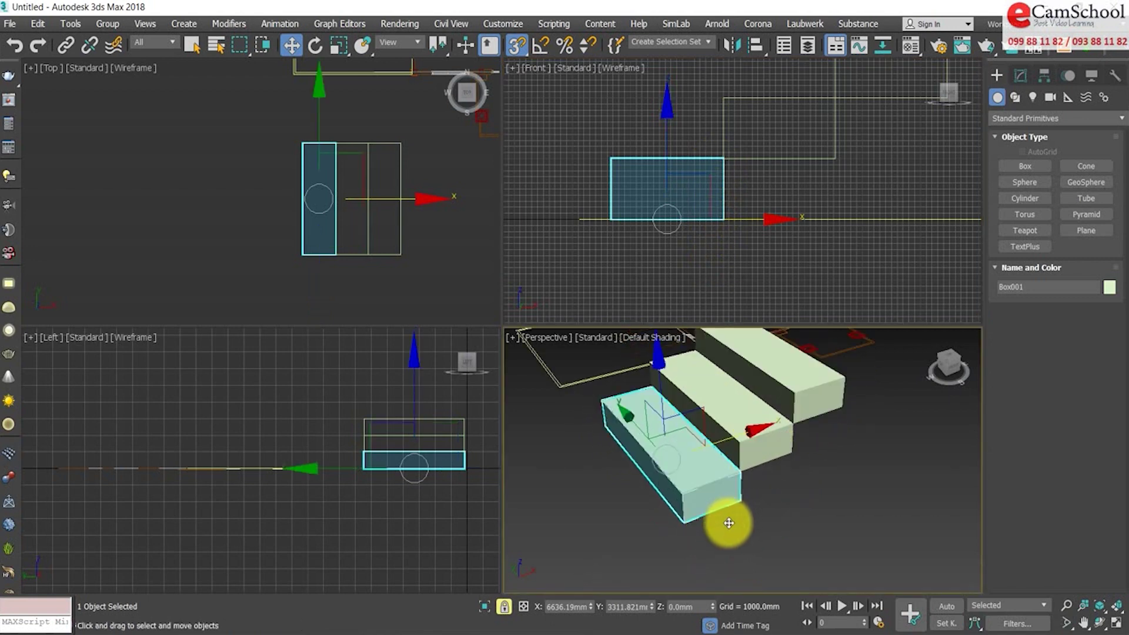
scroll(742, 488, up, 2)
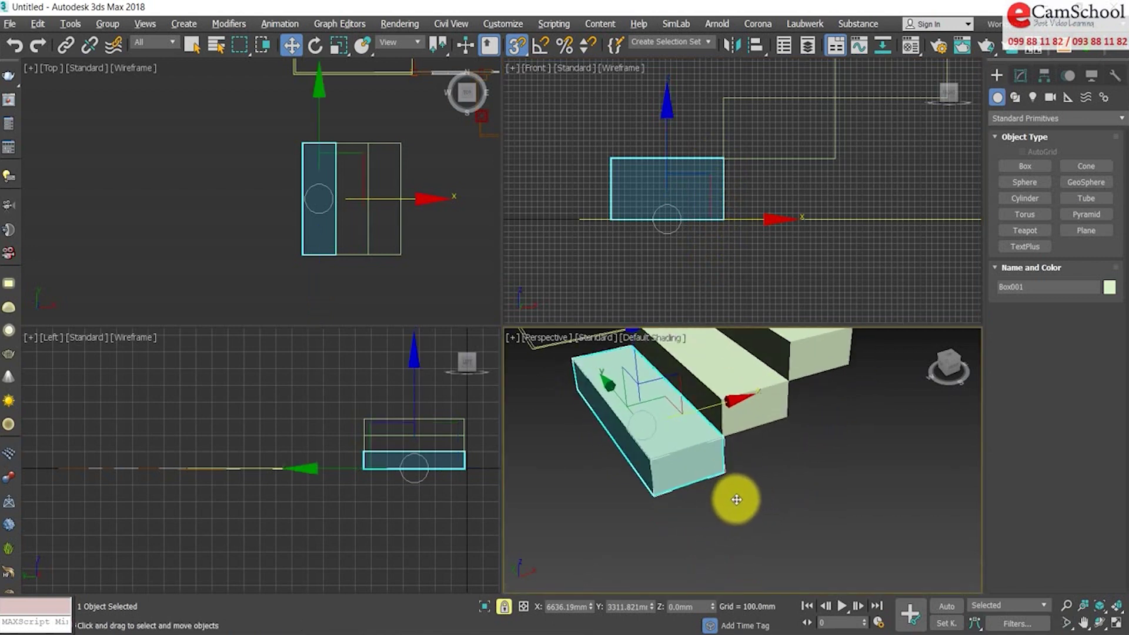
scroll(737, 499, up, 2)
scroll(703, 494, up, 2)
scroll(758, 497, up, 1)
middle_drag(758, 497, 762, 495)
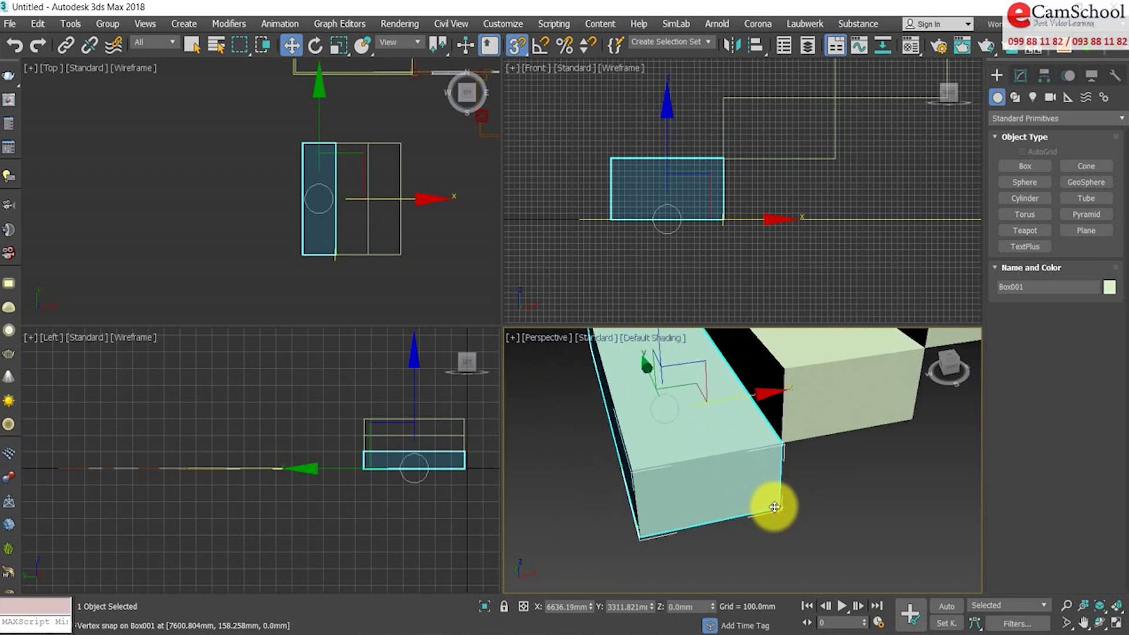
shift+drag(774, 506, 635, 470)
click(563, 388)
scroll(682, 458, down, 3)
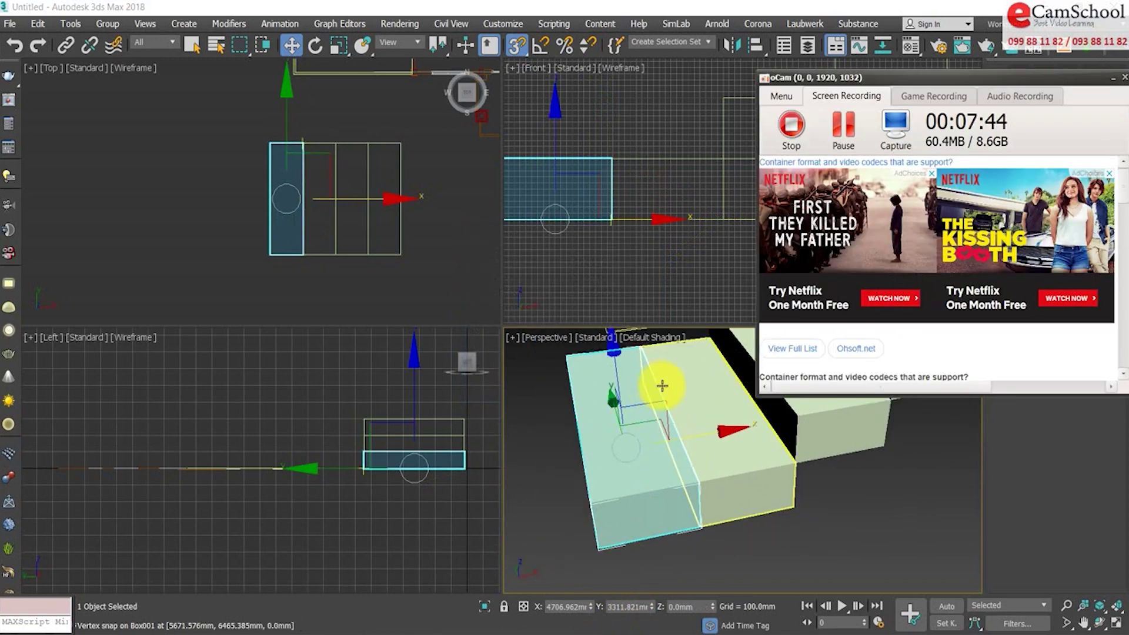
middle_drag(756, 469, 739, 468)
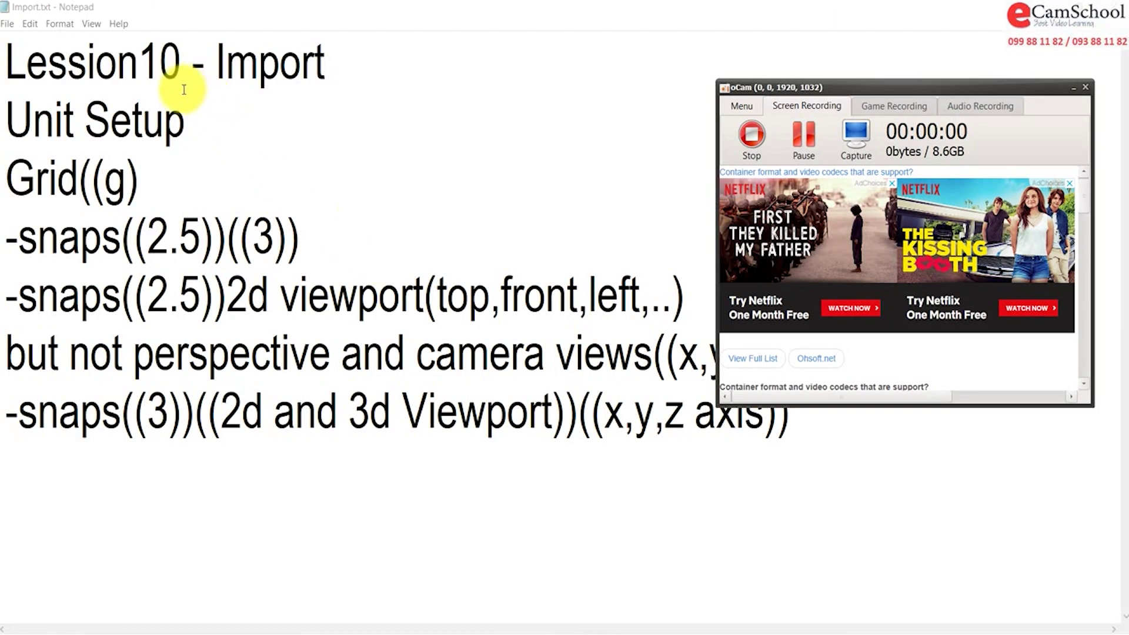
- Review the '-snaps((2.5))((3))' line in the Notepad notes, then return to 3ds Max
click(159, 62)
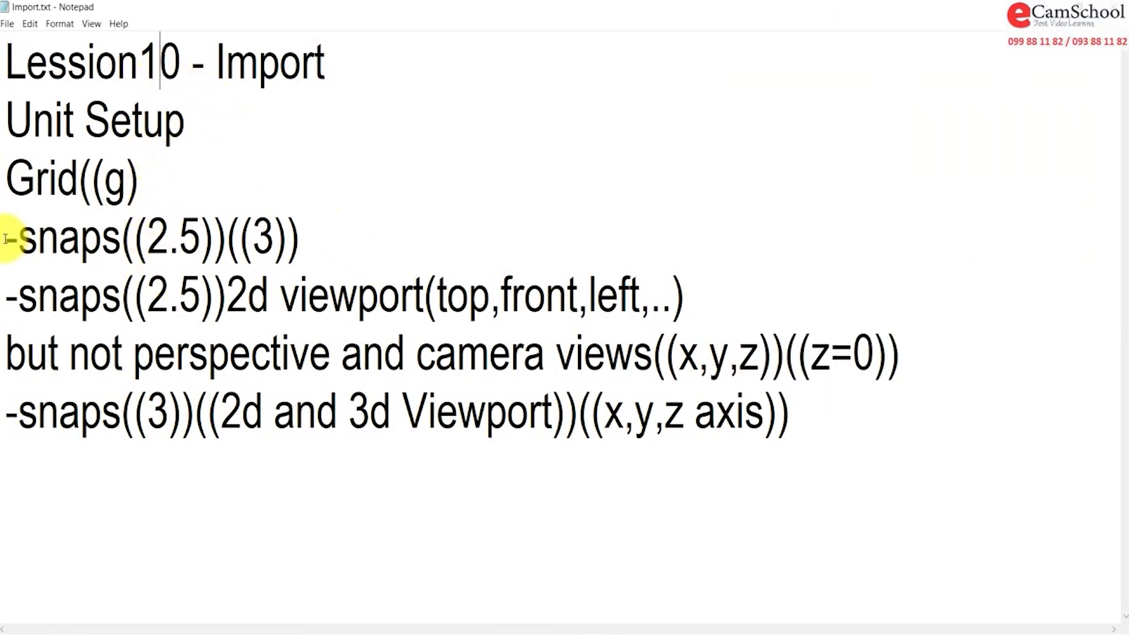
drag(6, 238, 335, 244)
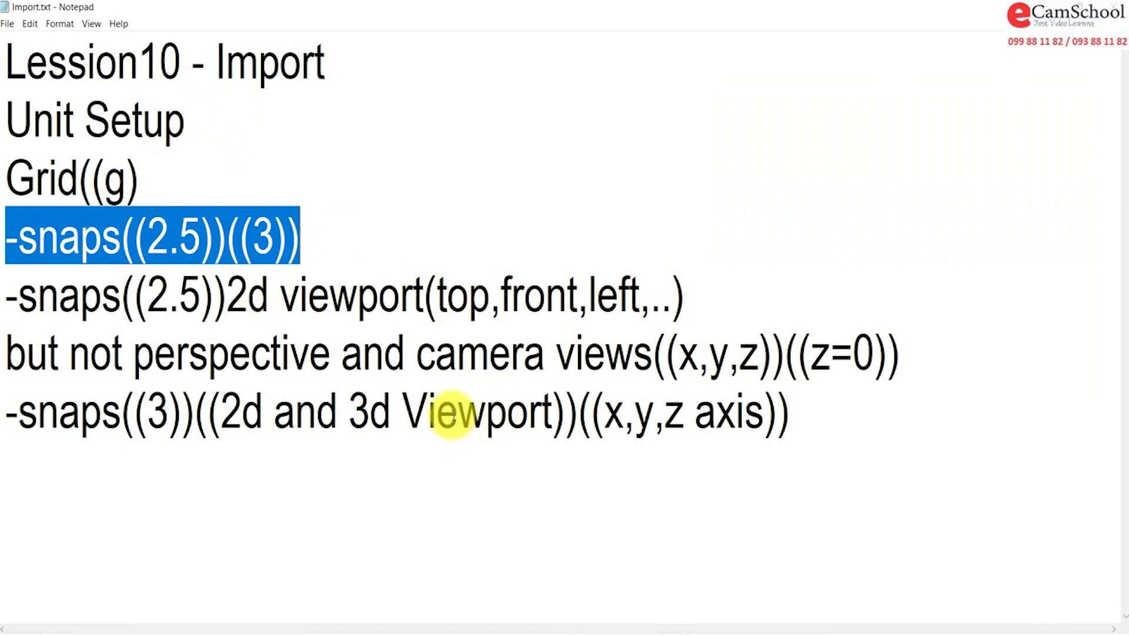
click(353, 623)
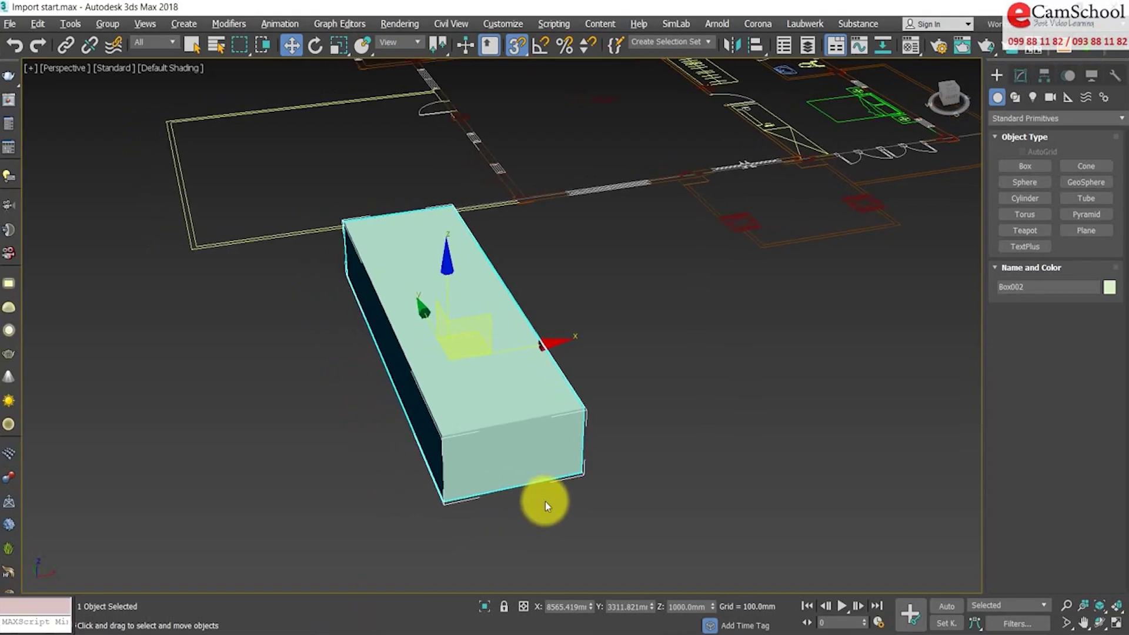
- In Grid and Snap Settings, toggle Enable Axis Constraints on and off, keeping only Vertex snap
scroll(530, 482, up, 2)
scroll(530, 444, up, 3)
middle_drag(530, 442, 530, 451)
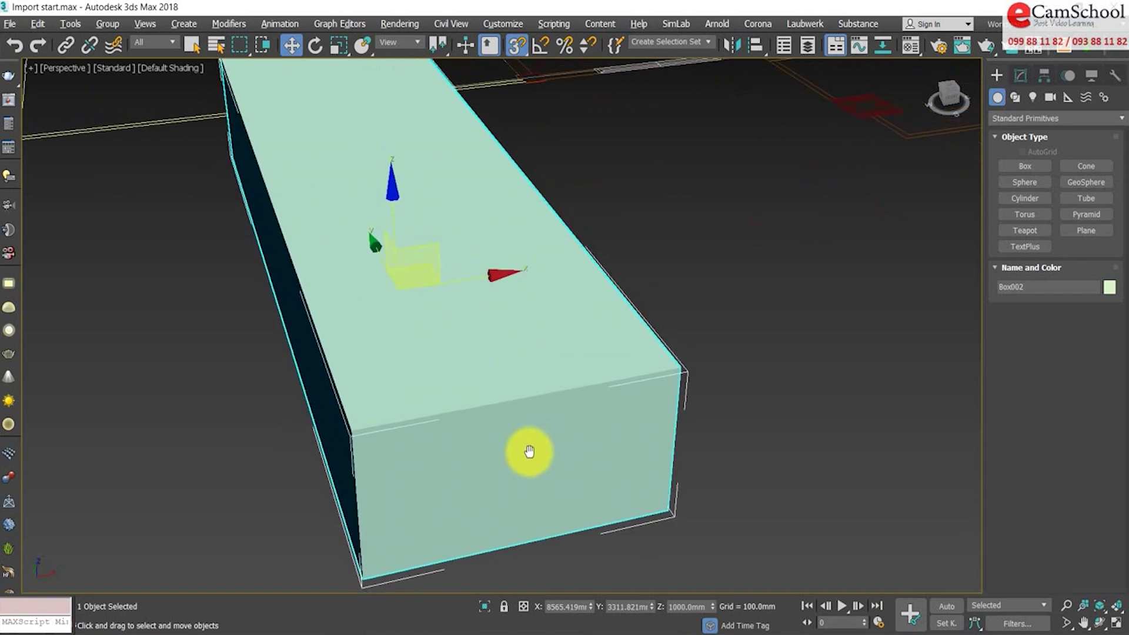
right_click(514, 52)
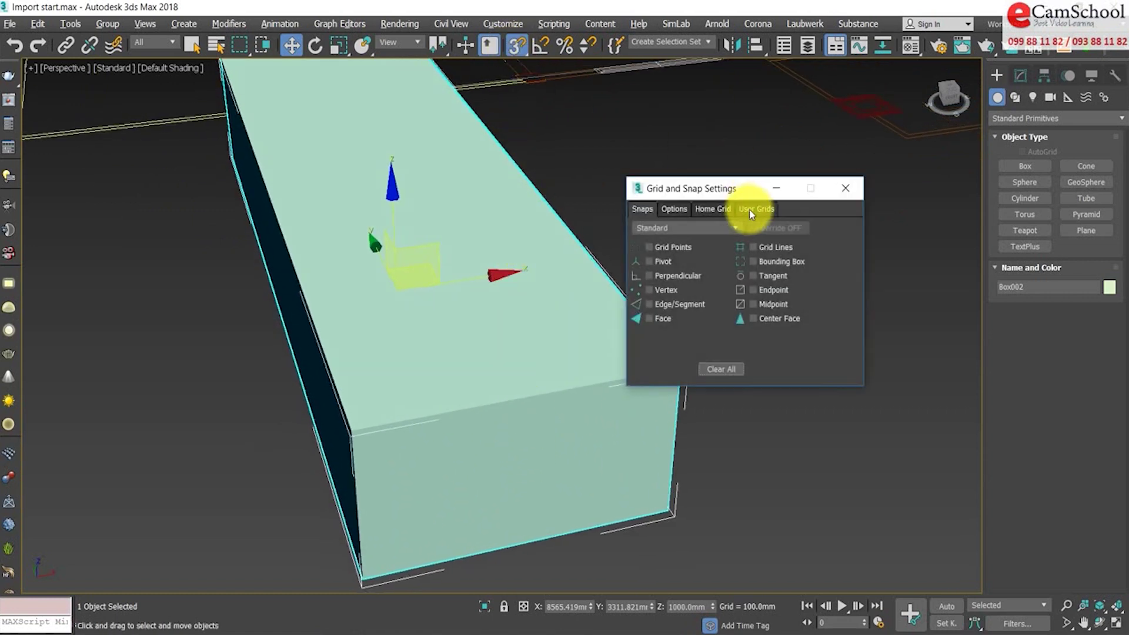
drag(733, 193, 715, 150)
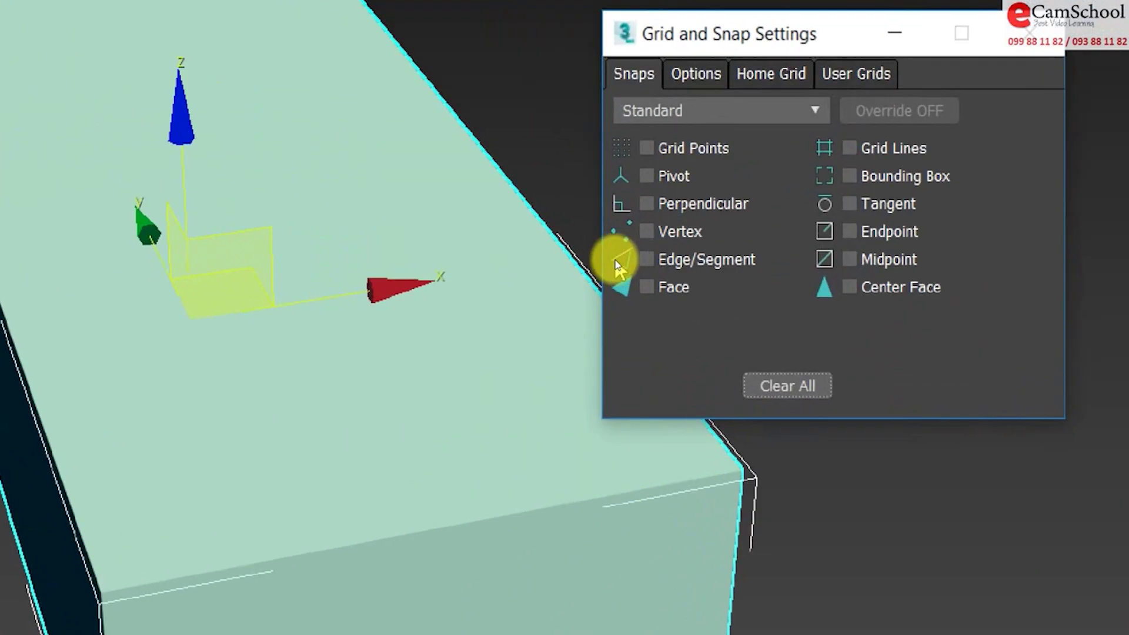
click(714, 95)
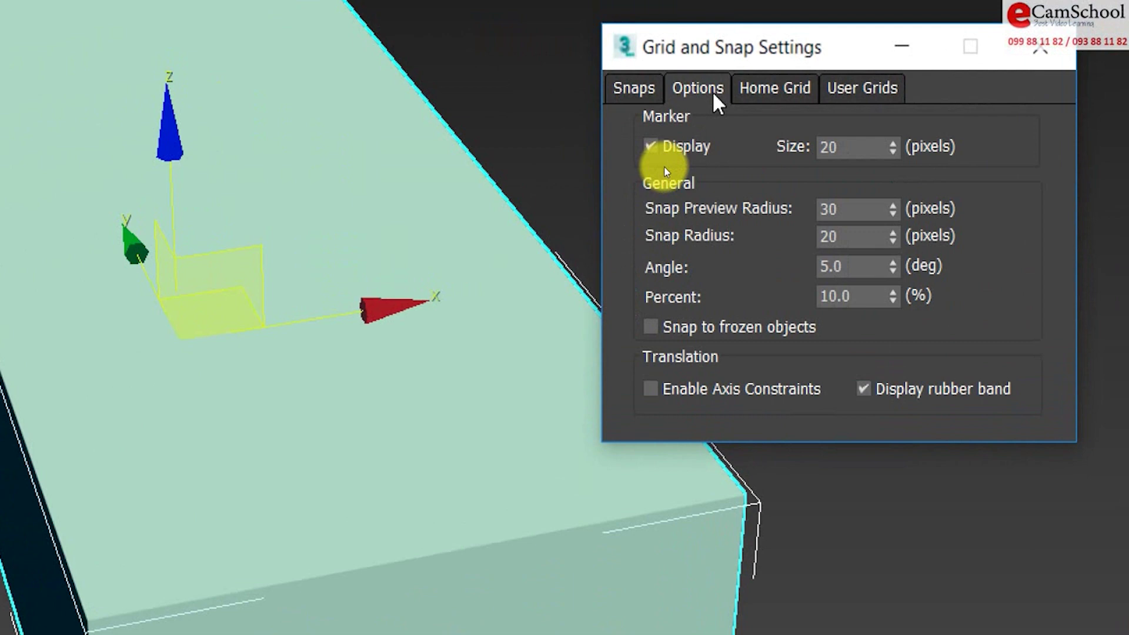
click(720, 394)
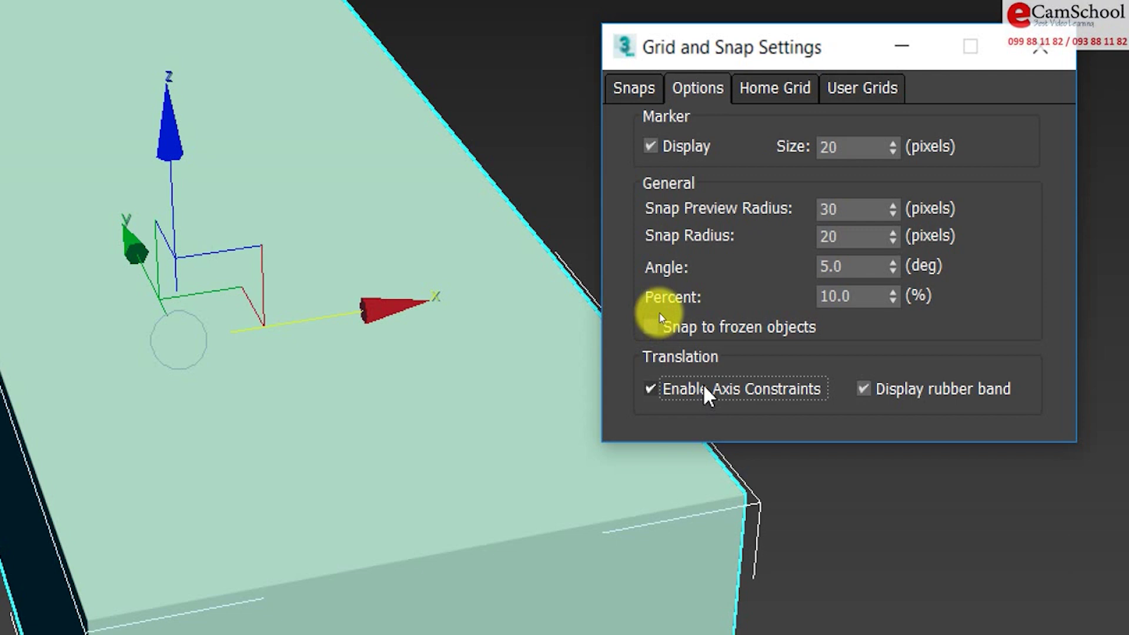
click(707, 395)
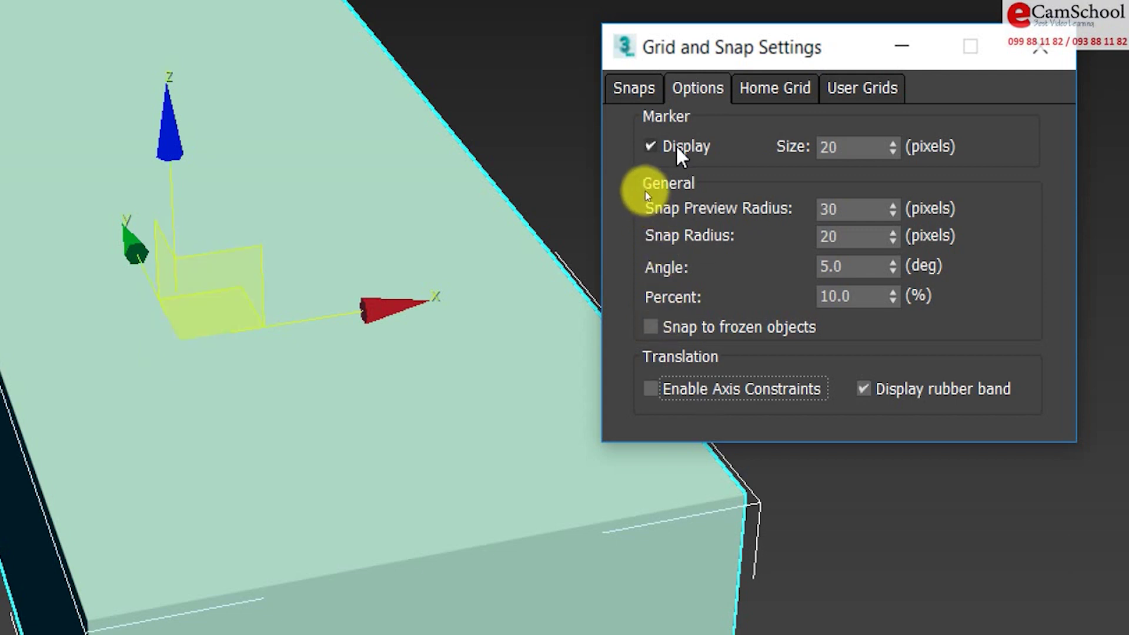
click(641, 88)
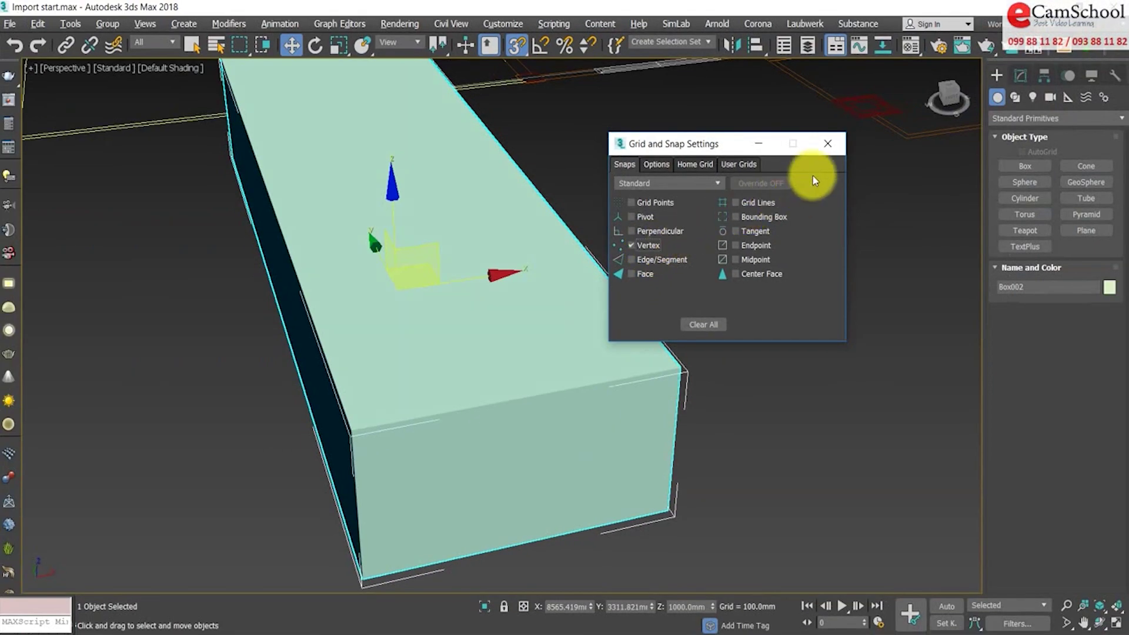
click(827, 144)
- Turn on the Snaps Toggle and clone the box one step higher as Box003
middle_drag(528, 222, 493, 88)
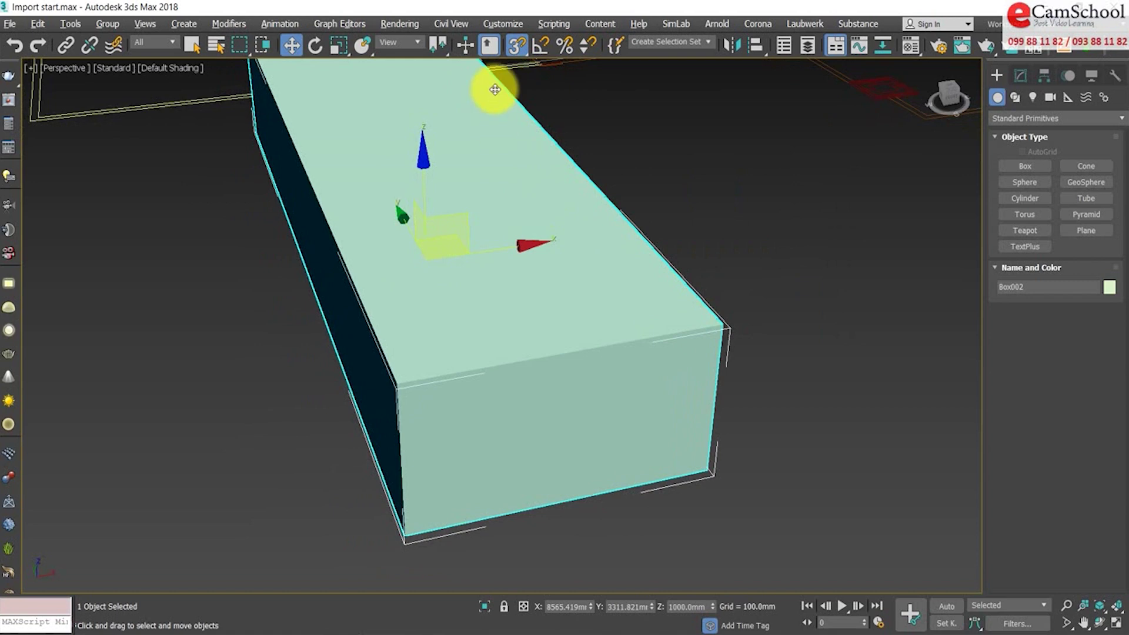
click(518, 51)
scroll(529, 415, down, 2)
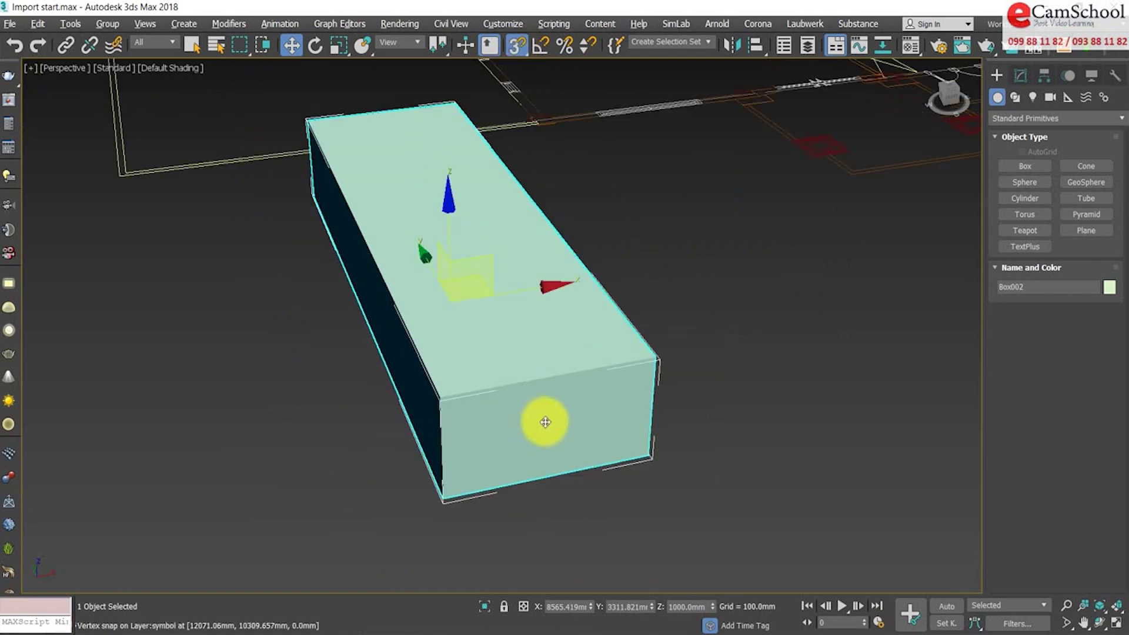
alt+middle_drag(615, 470, 588, 472)
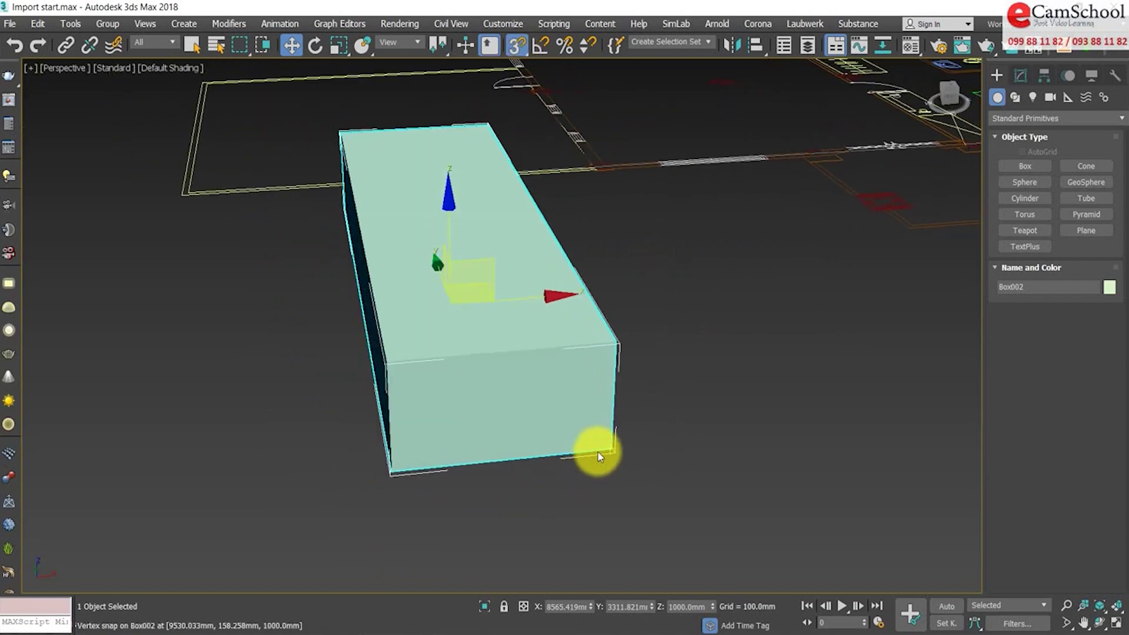
shift+drag(609, 447, 390, 366)
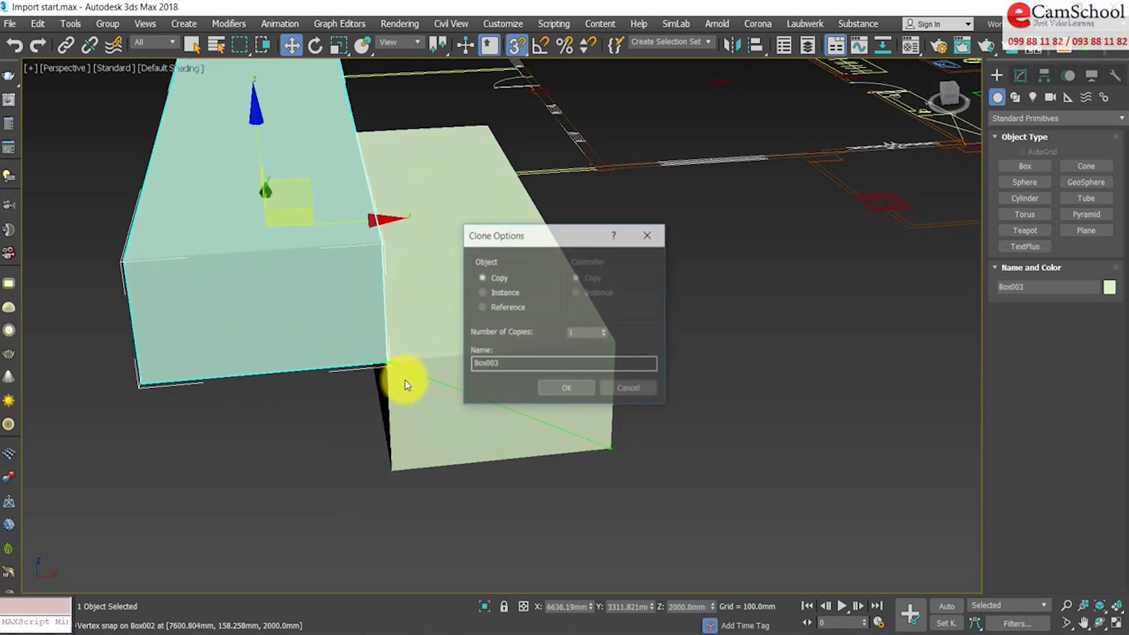
click(564, 389)
- Clone Box002 again, snapping the copy Box004 against Box003
alt+middle_drag(390, 404, 415, 429)
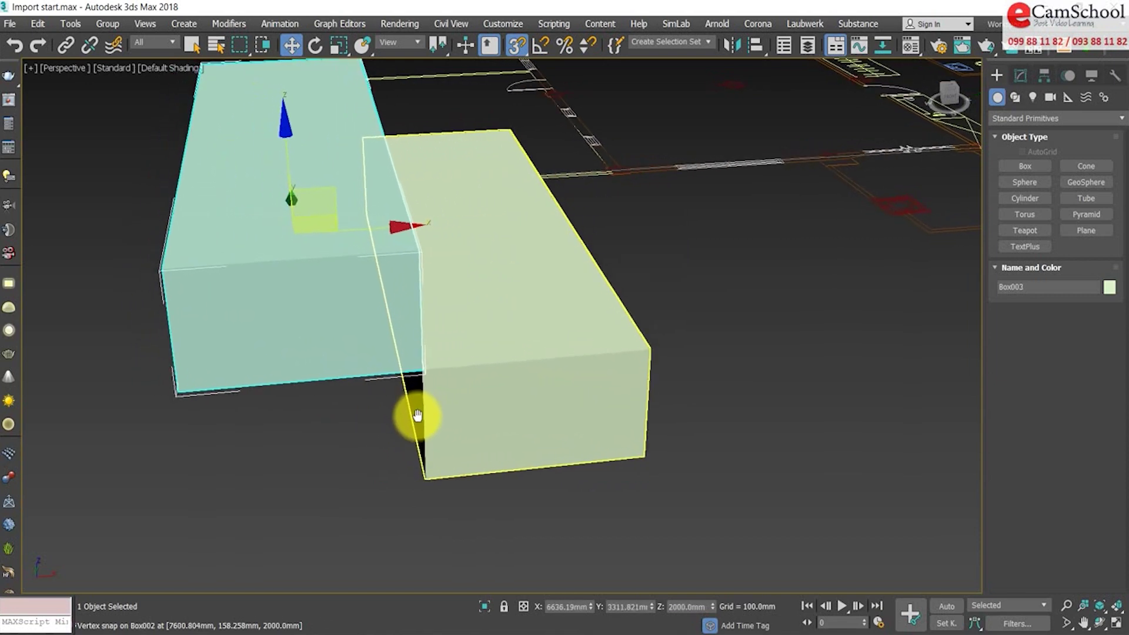
click(556, 447)
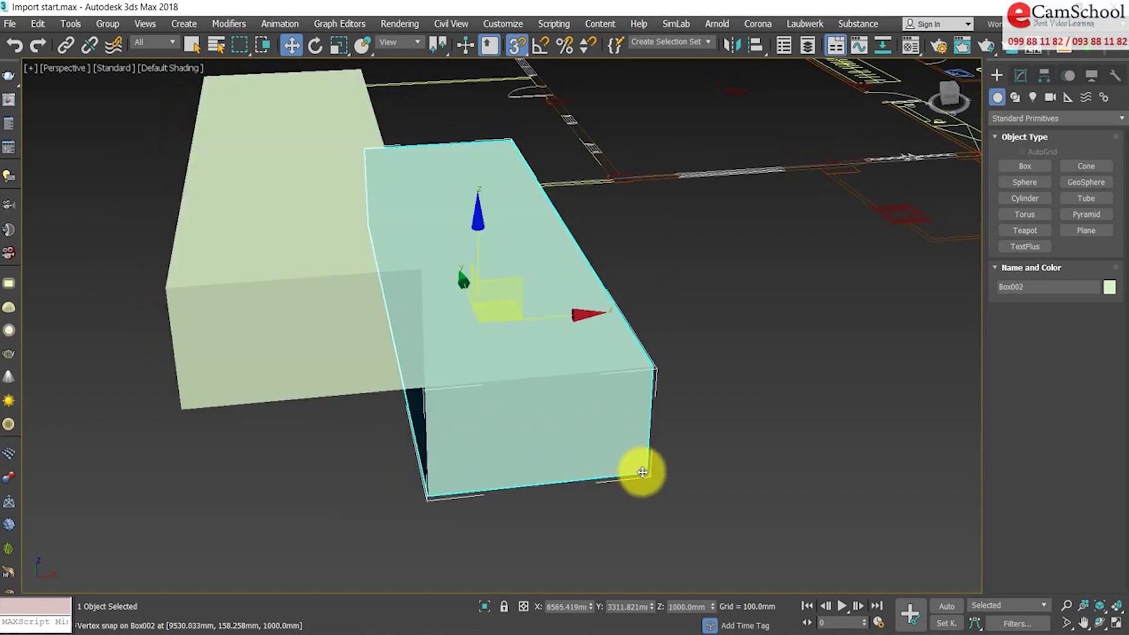
shift+drag(645, 471, 169, 288)
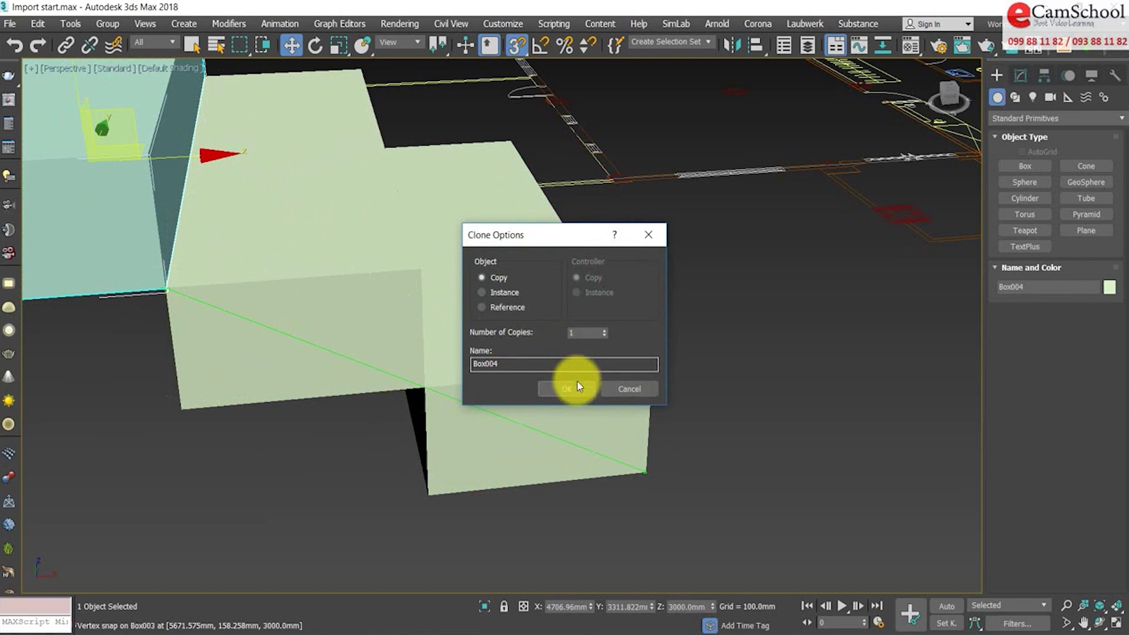
click(574, 388)
- With 2.5D snapping, clone Box002 as Box005 snapped onto Box004's top corner
middle_drag(222, 336, 258, 348)
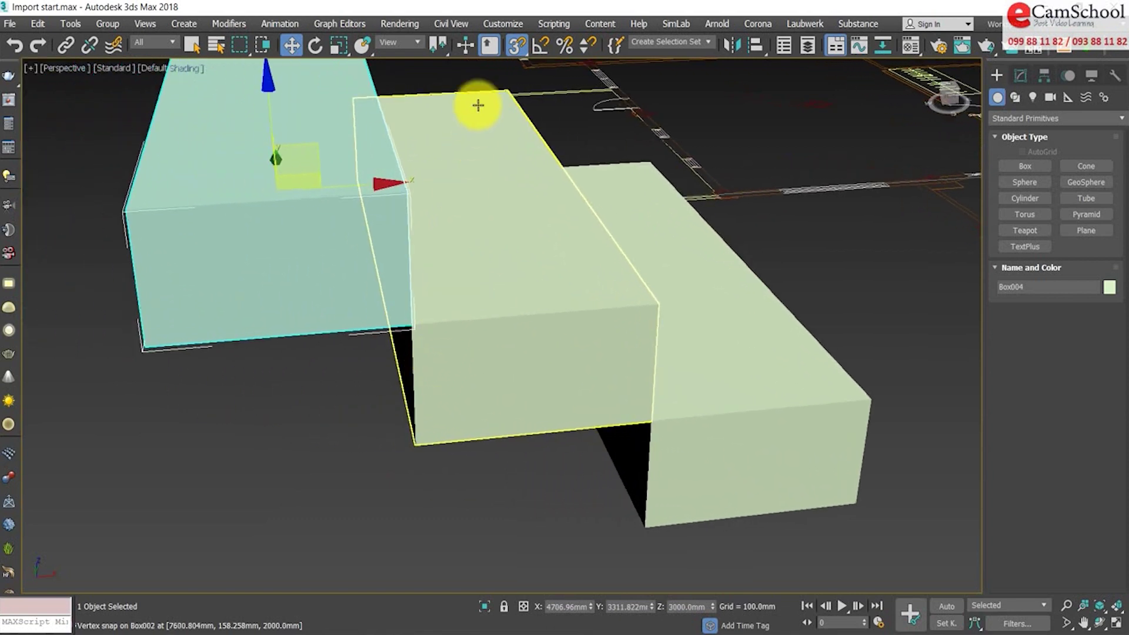
drag(519, 47, 523, 94)
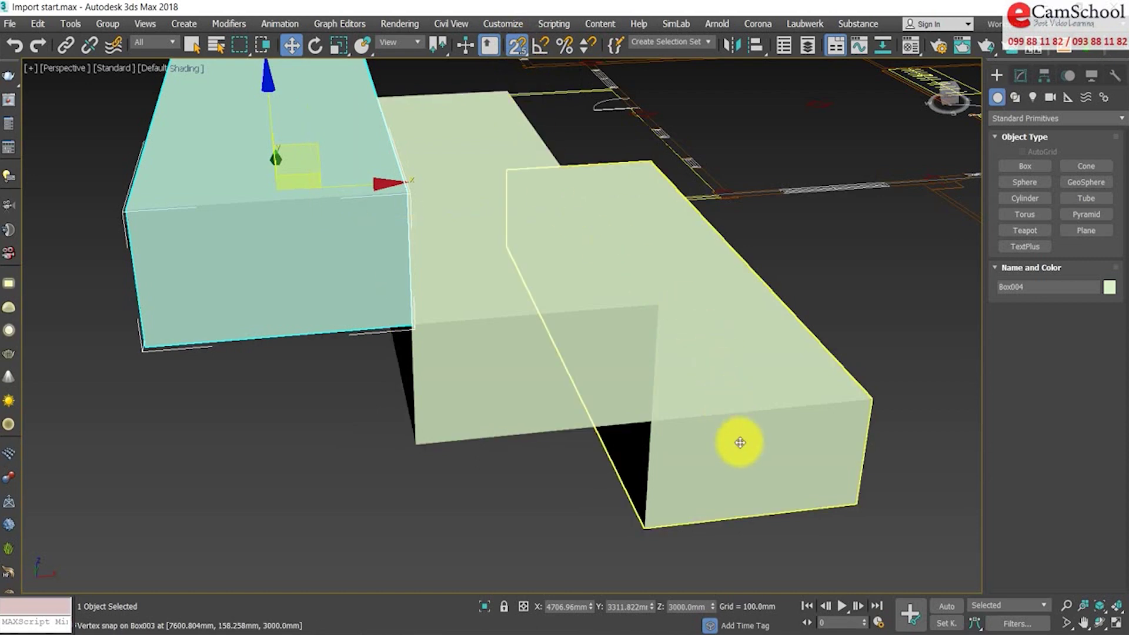
click(745, 451)
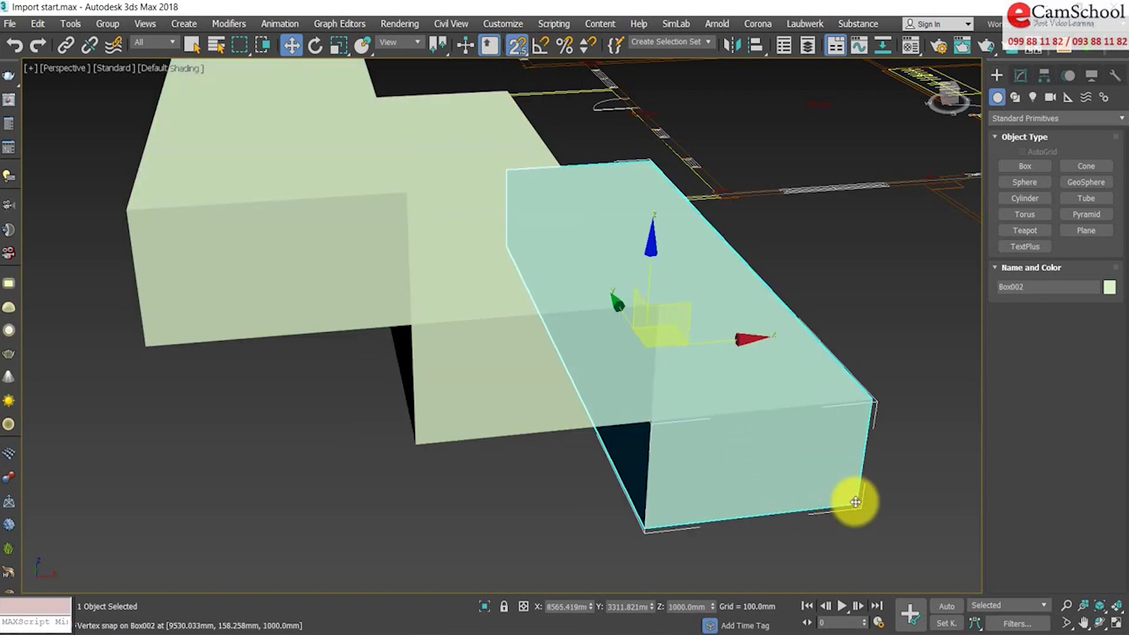
shift+drag(856, 504, 127, 208)
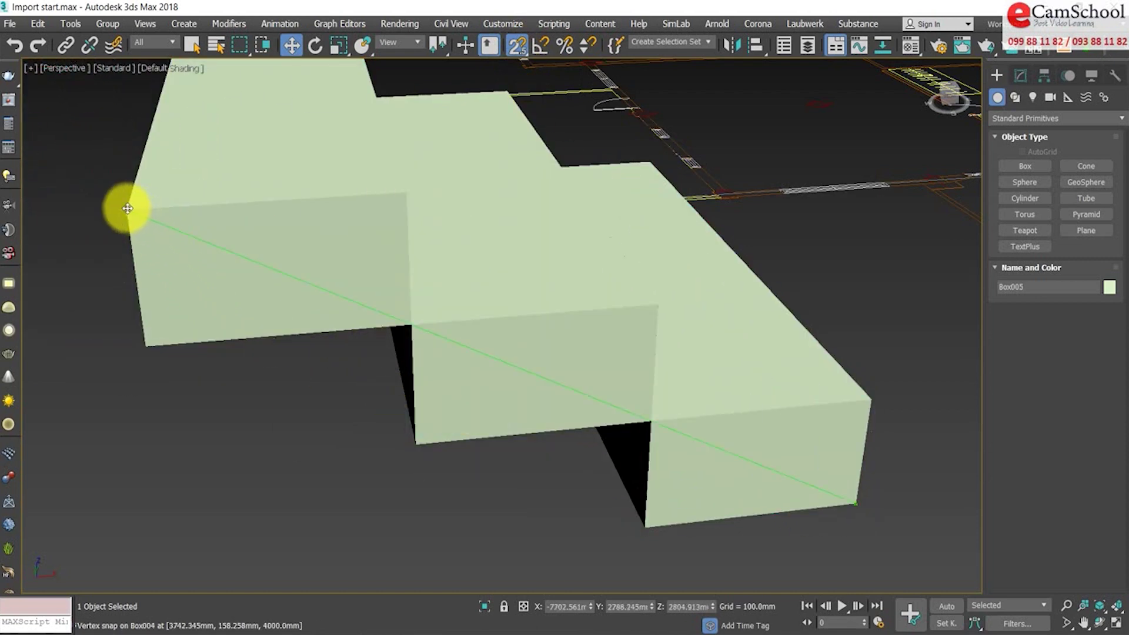
scroll(132, 211, down, 4)
shift+drag(133, 212, 154, 228)
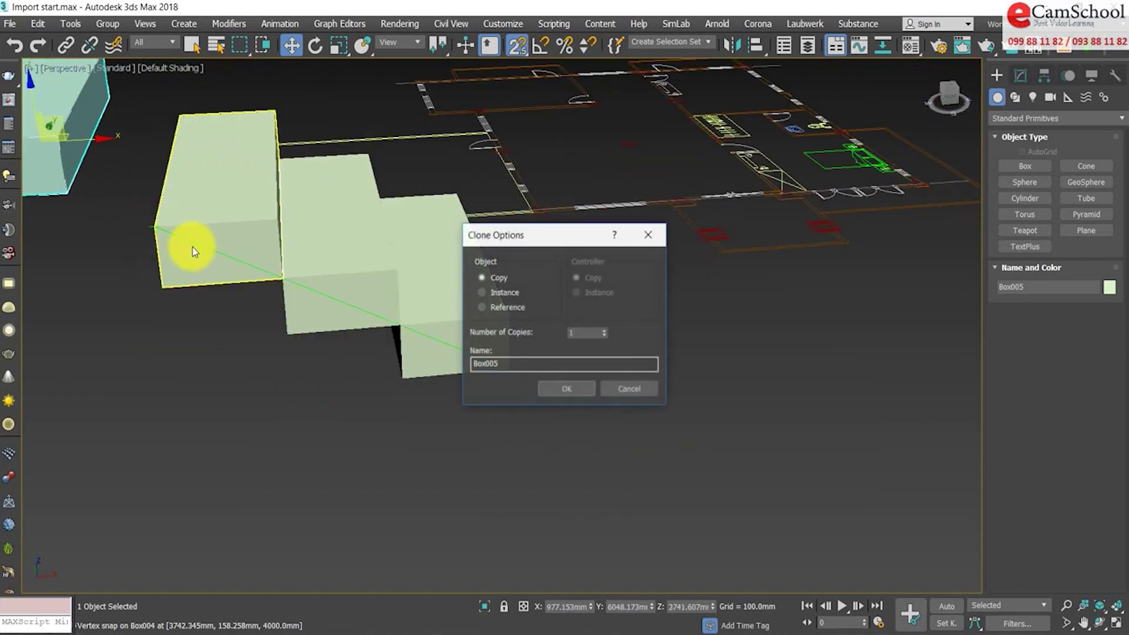
click(566, 389)
- With 3D snapping, snap the top box against the staircase's corner
mouse_move(345, 389)
alt+middle_down()
mouse_move(436, 400)
mouse_move(441, 422)
mouse_move(467, 440)
alt+middle_up()
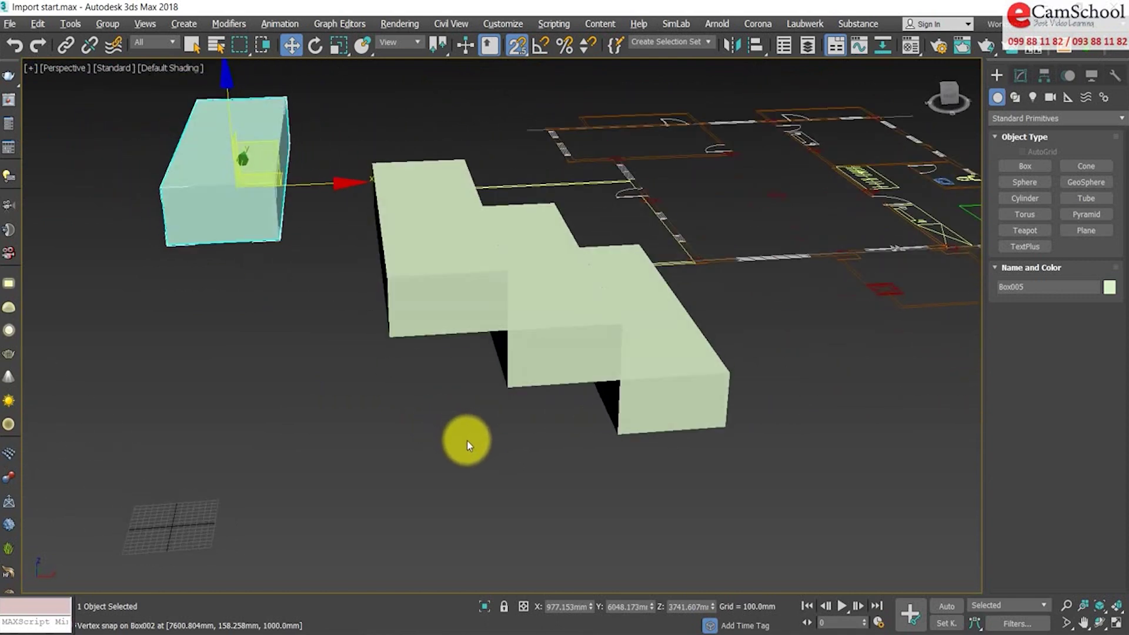
scroll(467, 440, up, 3)
scroll(277, 217, down, 3)
alt+middle_drag(262, 239, 212, 207)
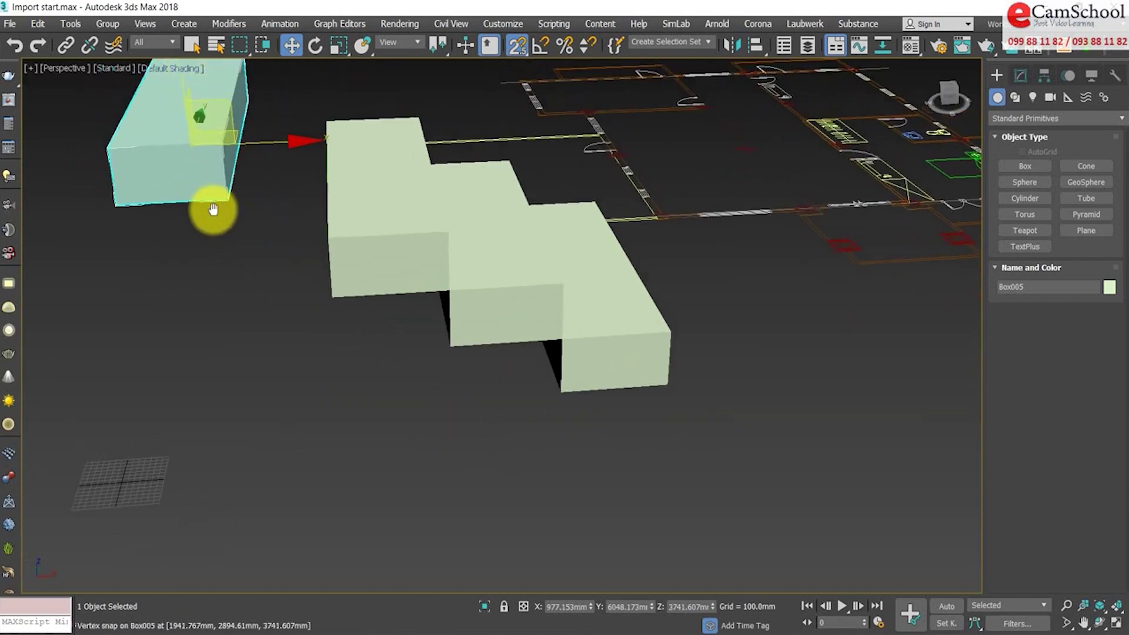
drag(513, 50, 518, 124)
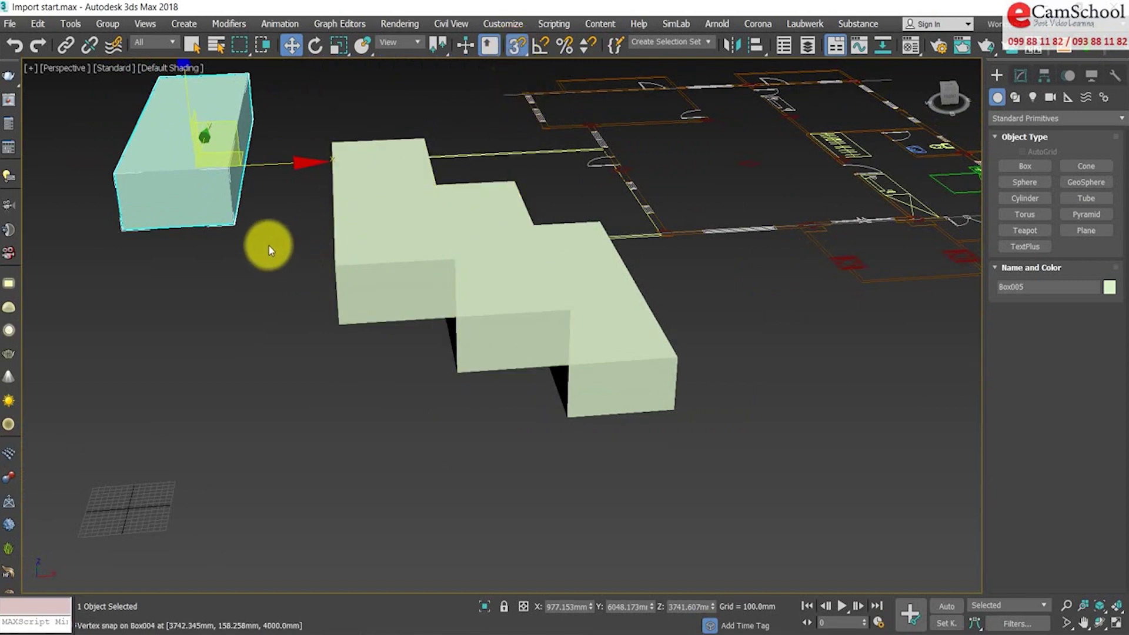
drag(233, 221, 330, 262)
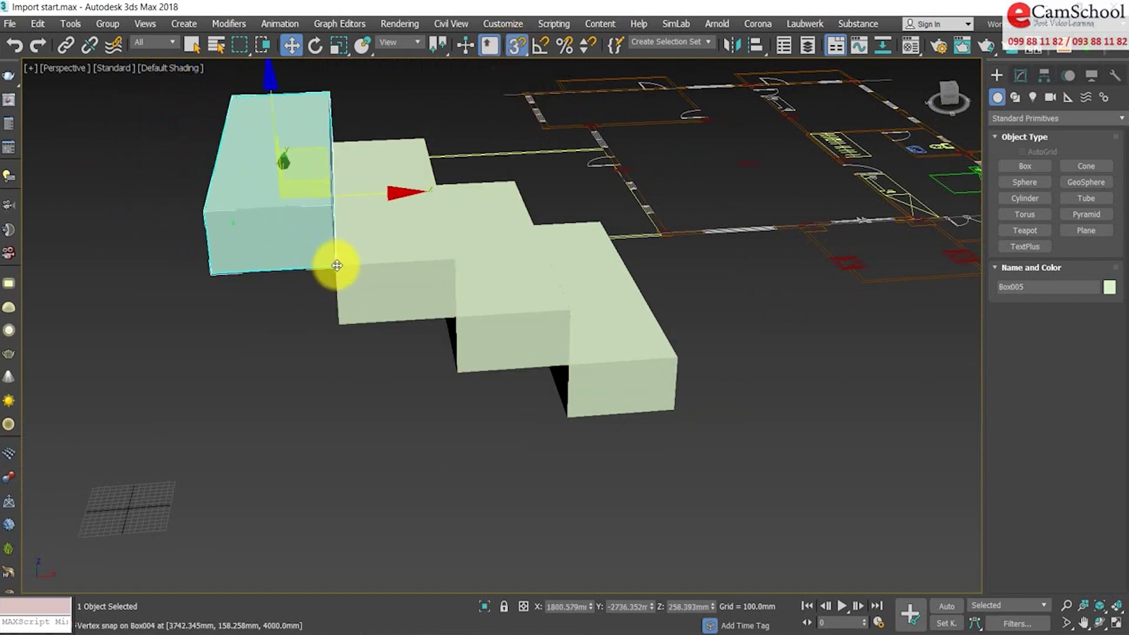
alt+middle_drag(312, 349, 305, 355)
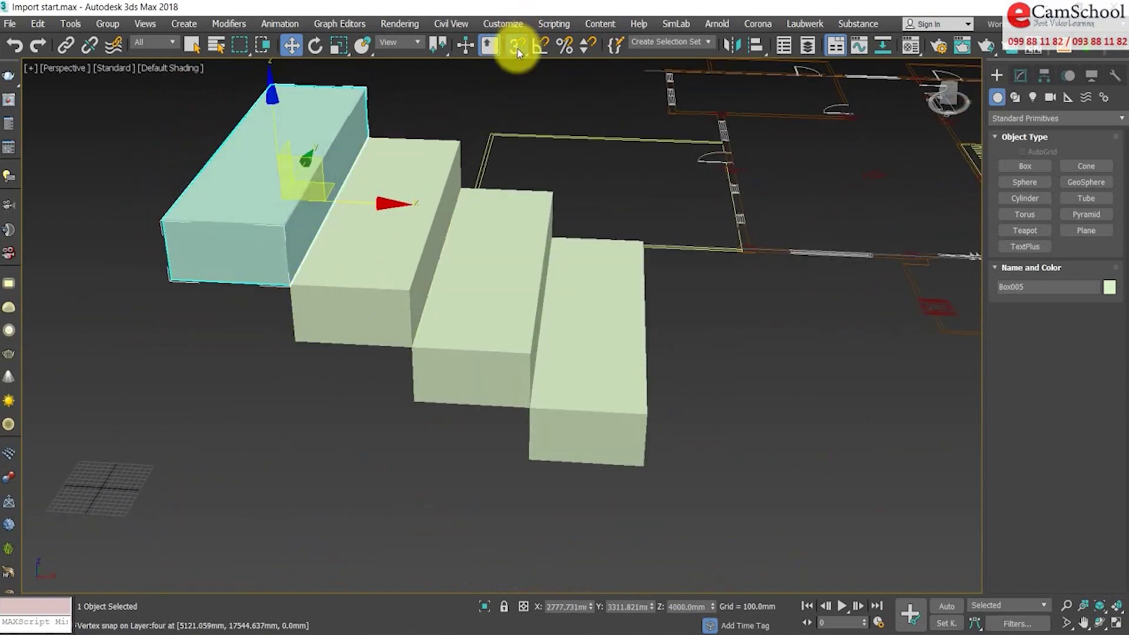
- Review the Options page of Grid and Snap Settings and close it
right_click(518, 49)
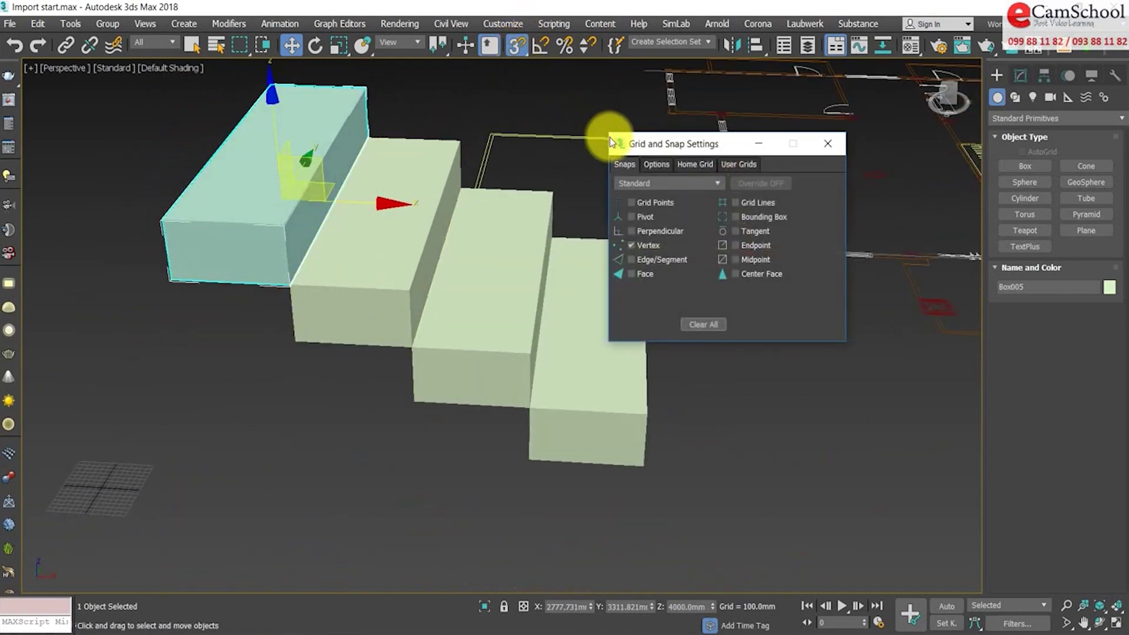
click(657, 167)
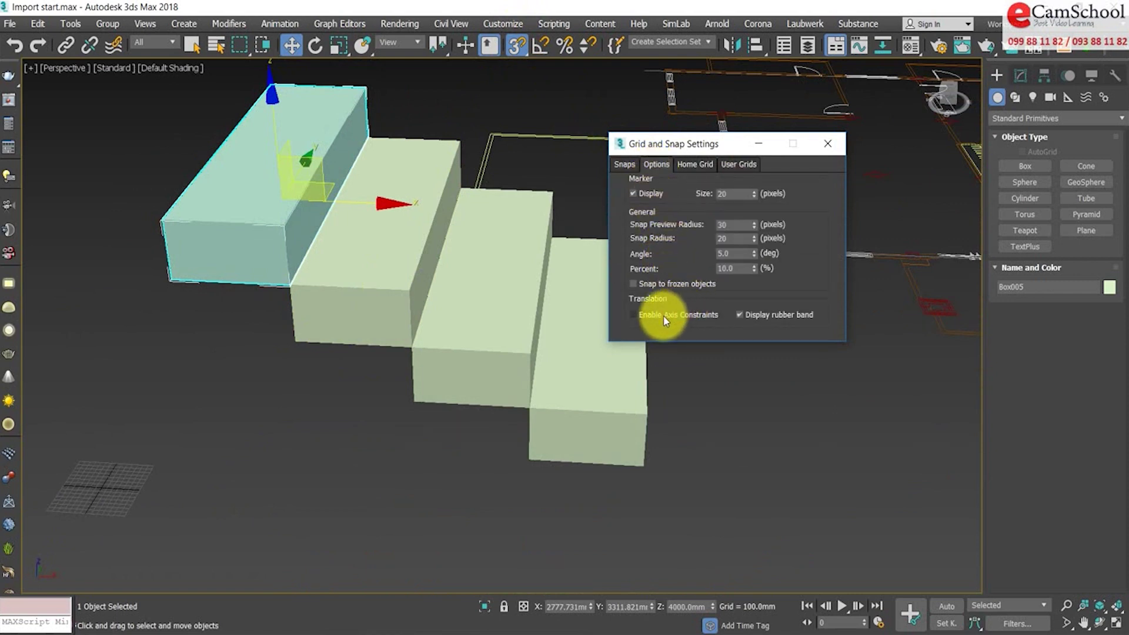
click(828, 143)
- Clone Box002 with vertex snap as Box006, placed left of the staircase
click(626, 414)
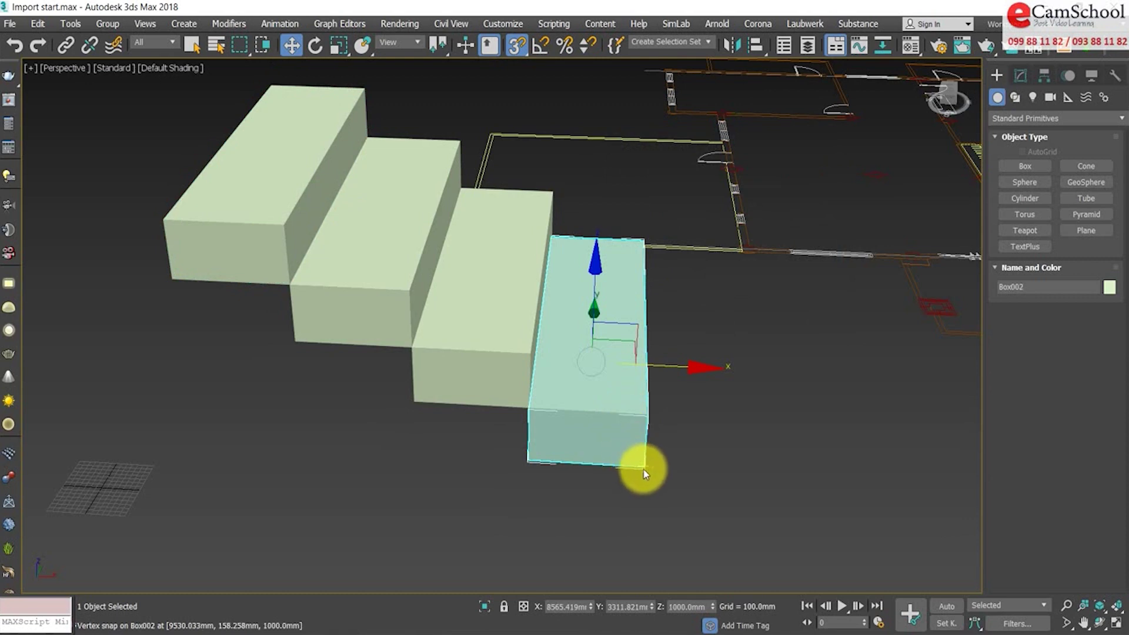
mouse_move(643, 465)
shift+mouse_down()
mouse_move(181, 191)
mouse_move(166, 217)
shift+mouse_up()
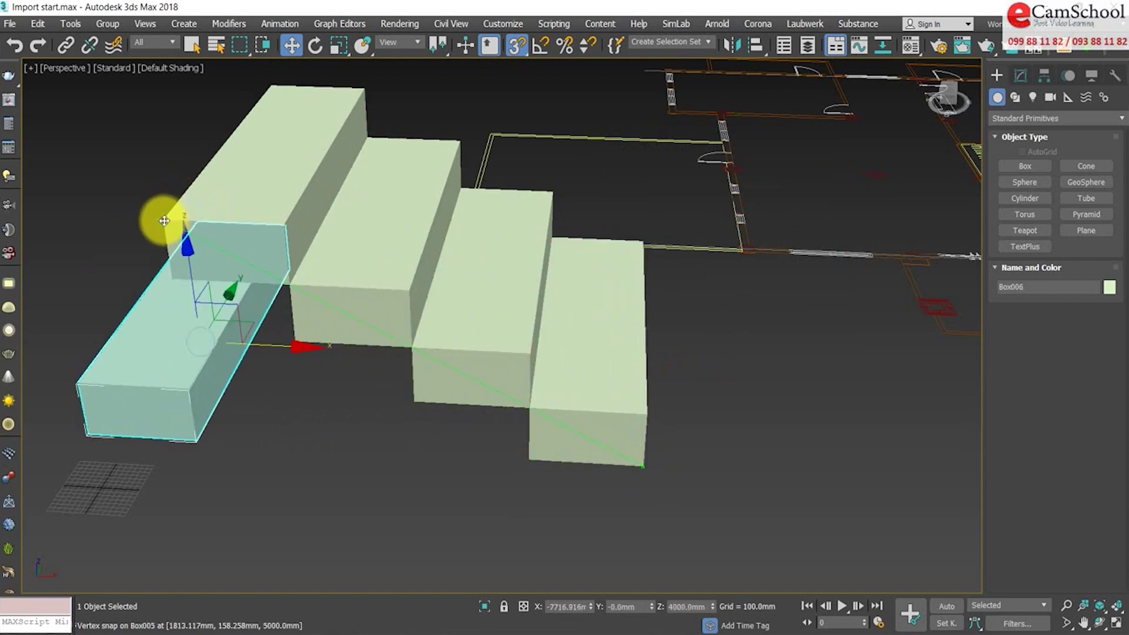
shift+drag(161, 220, 160, 220)
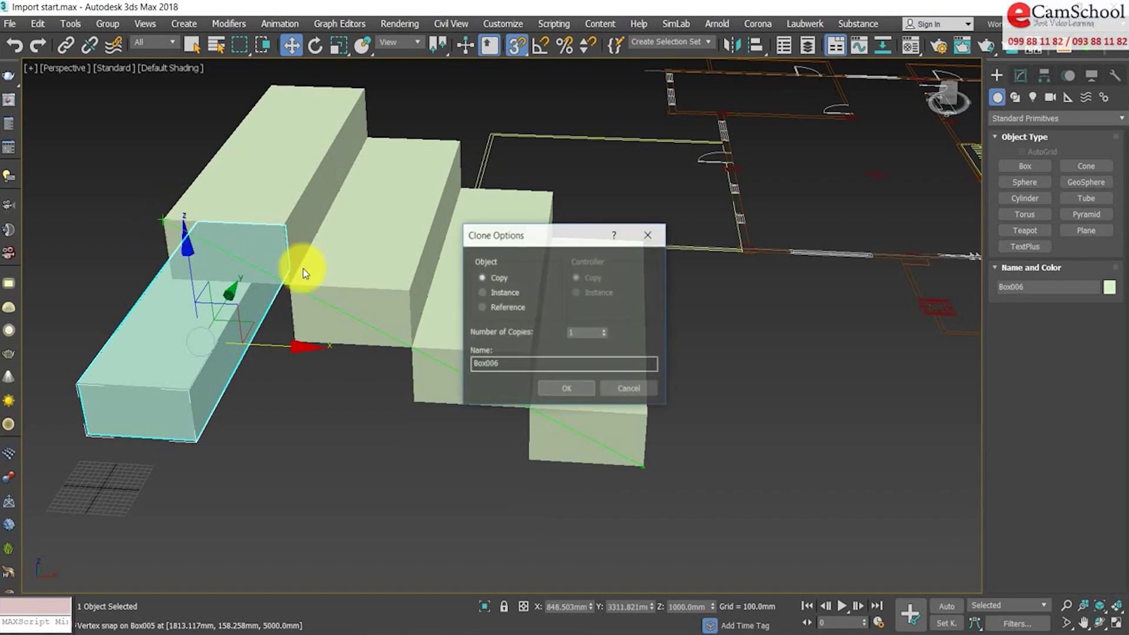
click(573, 385)
mouse_move(386, 387)
alt+middle_down()
mouse_move(340, 383)
mouse_move(352, 375)
mouse_move(344, 363)
mouse_move(424, 379)
alt+middle_up()
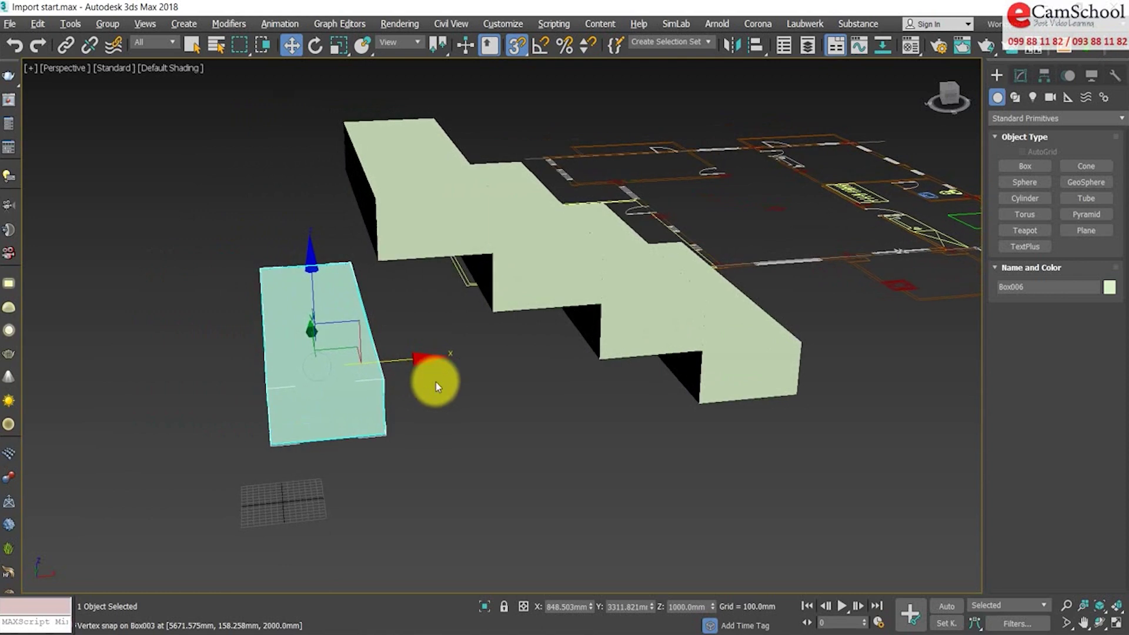
right_click(512, 46)
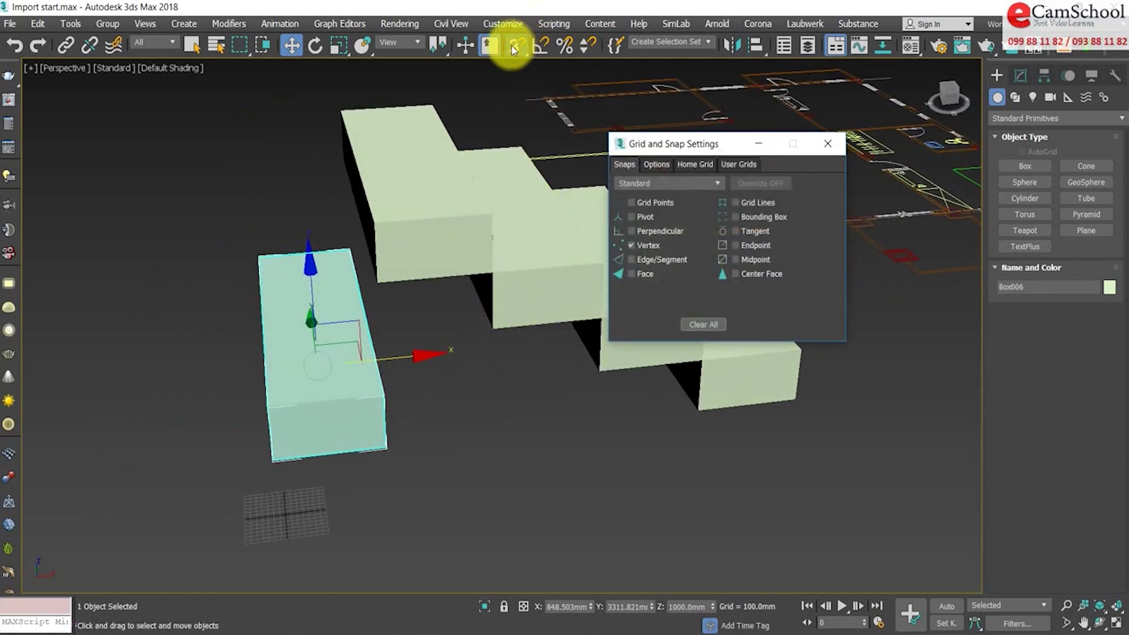
- Uncheck Enable Axis Constraints in Grid and Snap Settings and close it
click(658, 166)
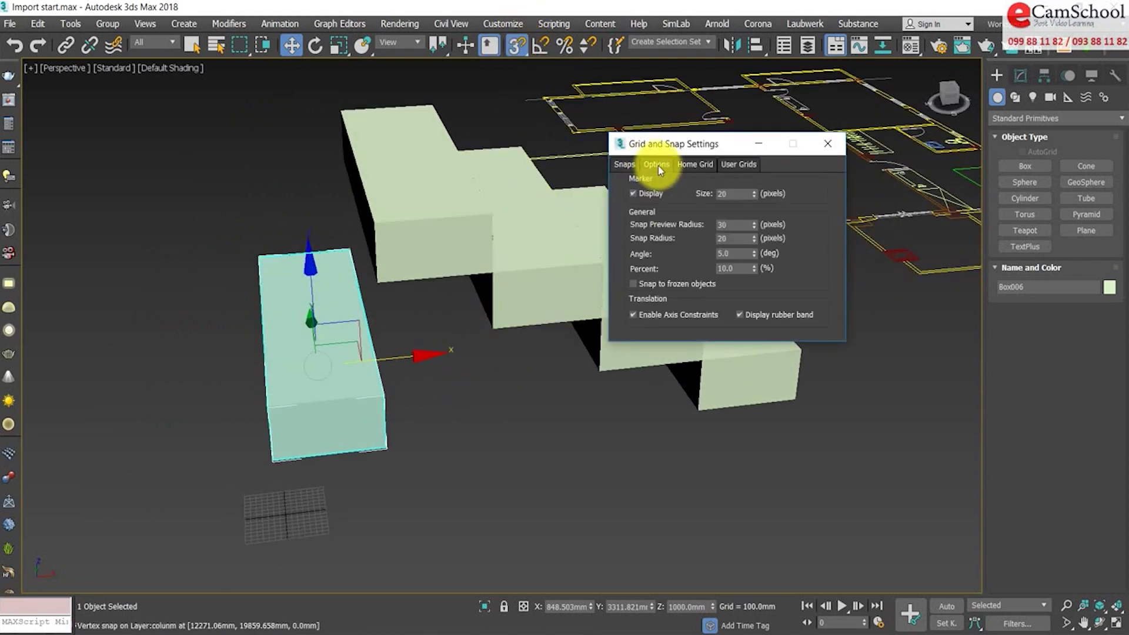
click(678, 316)
click(827, 143)
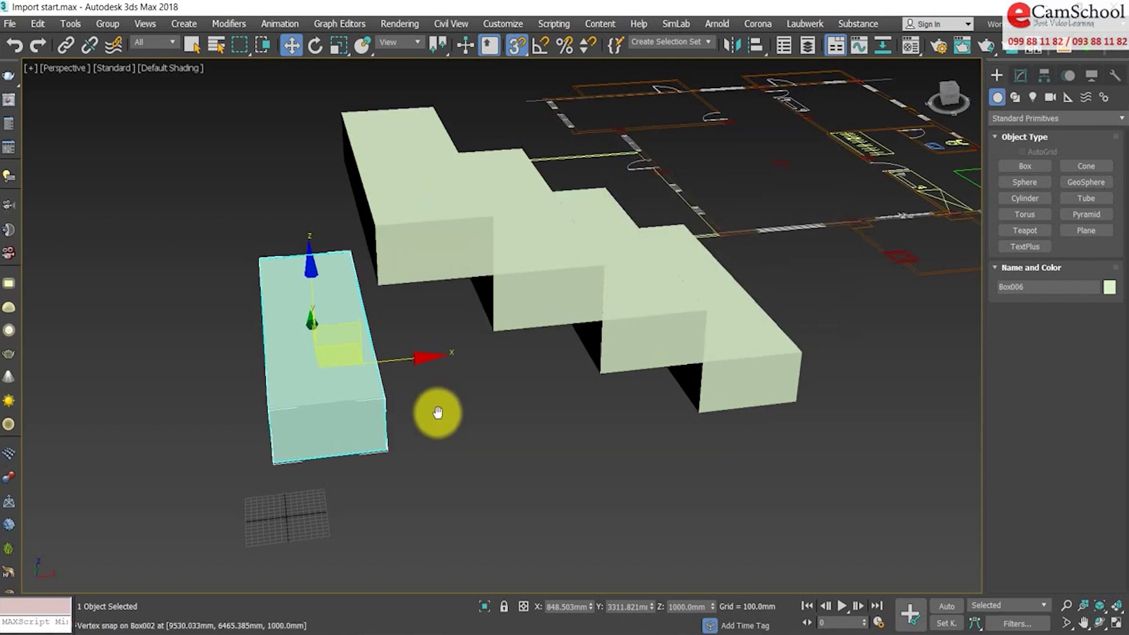
- Restore the four-viewport layout, pick 2.5D snaps, and clear the selection
scroll(438, 410, up, 3)
click(1120, 628)
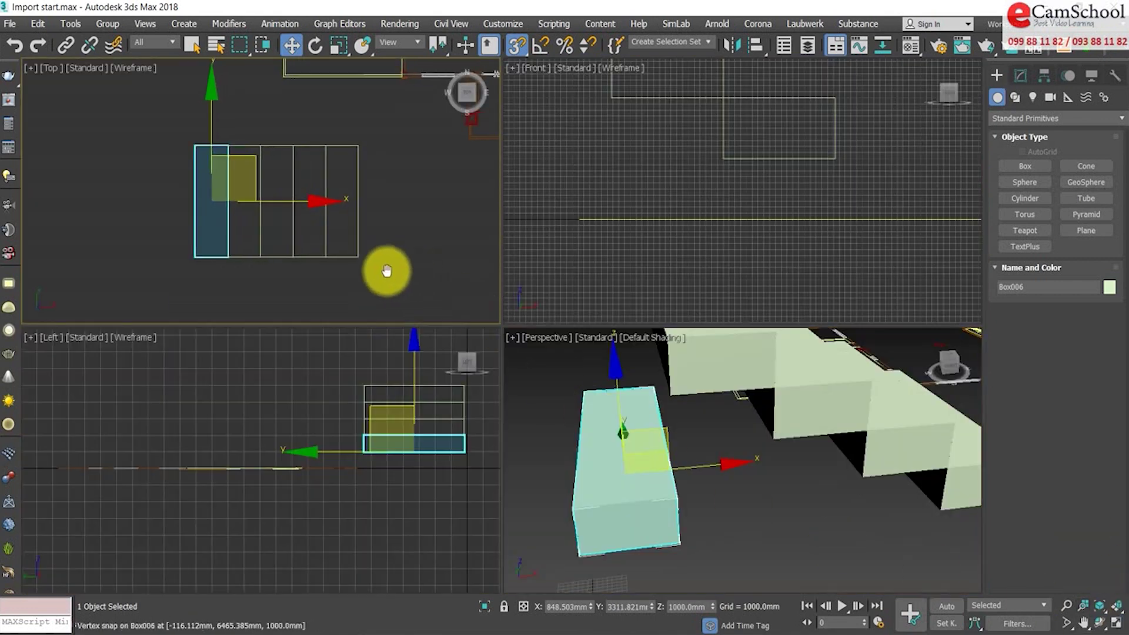
scroll(382, 235, down, 2)
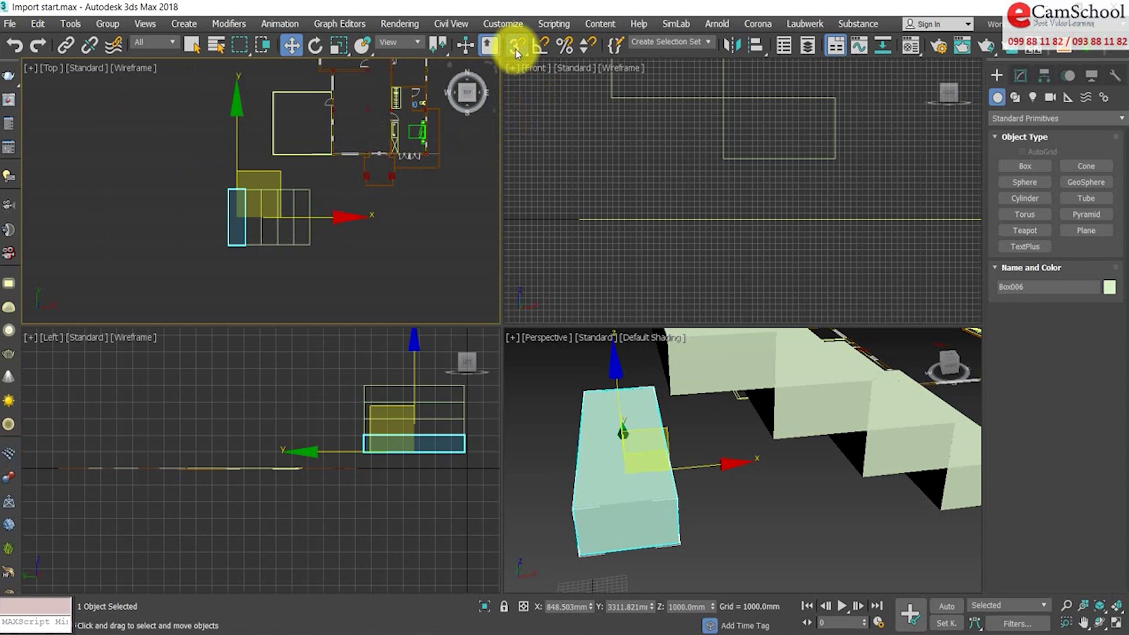
click(521, 91)
scroll(315, 212, up, 2)
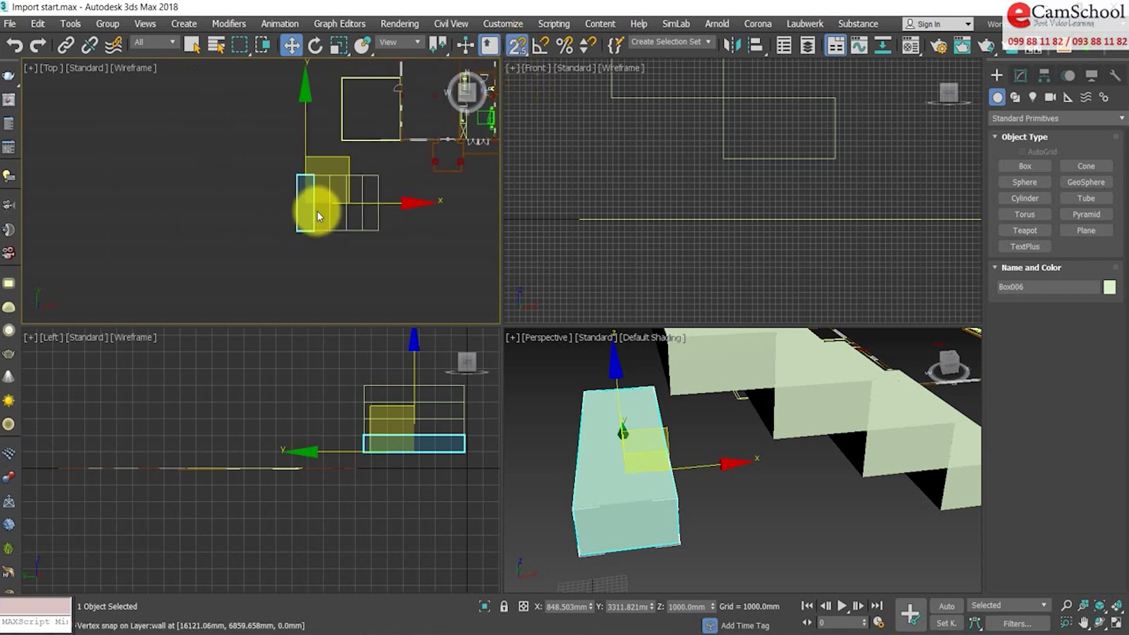
scroll(315, 227, up, 1)
middle_drag(382, 238, 311, 247)
click(377, 254)
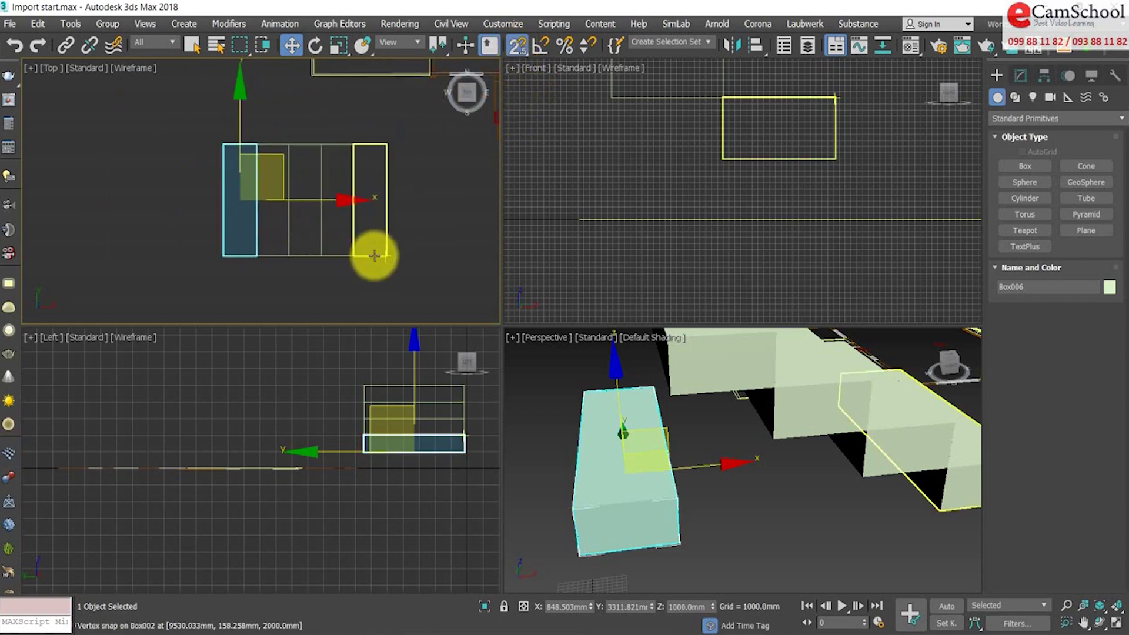
click(436, 268)
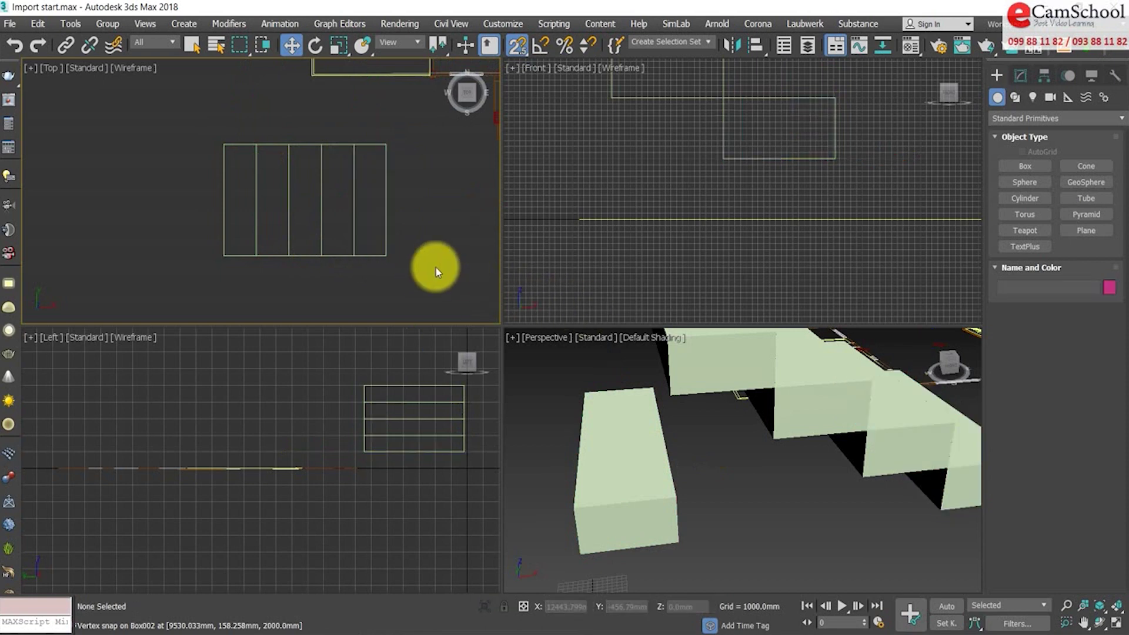
- Draw a Line spline, Line001, through the snapped bottom corners of the box row in Top view
click(1016, 98)
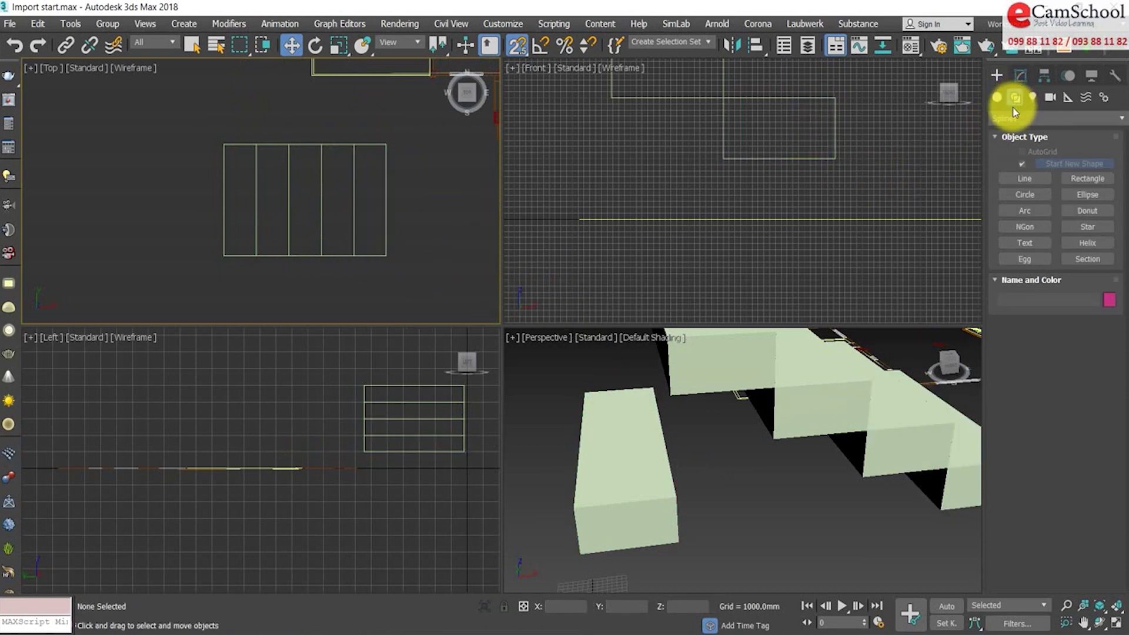
click(1023, 185)
scroll(206, 184, up, 2)
scroll(254, 184, up, 3)
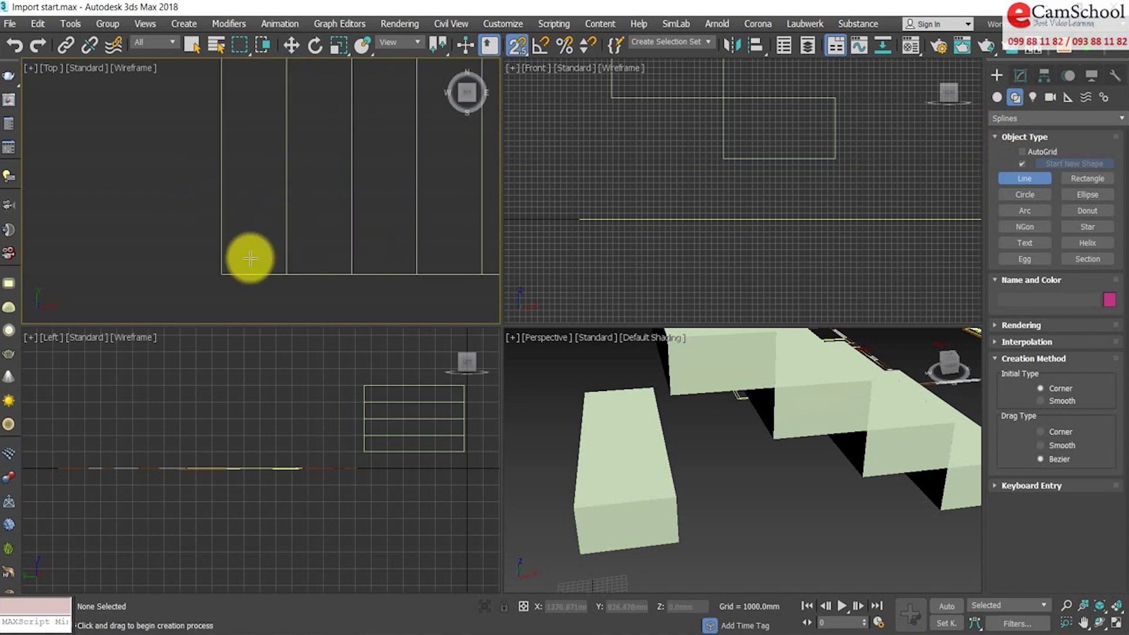
click(211, 276)
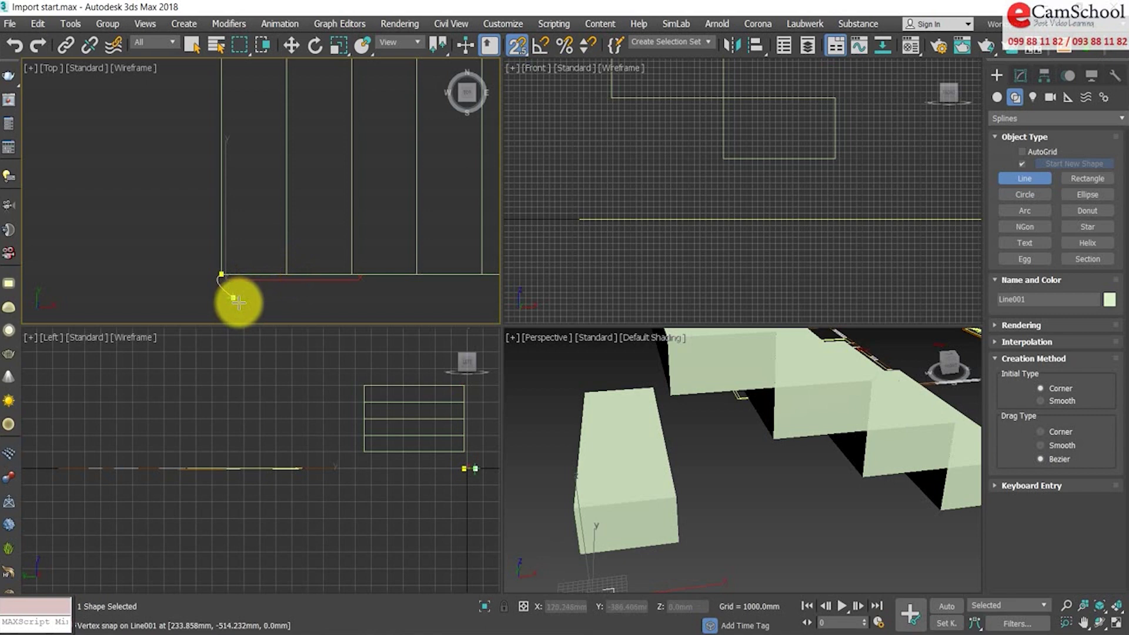
right_click(172, 291)
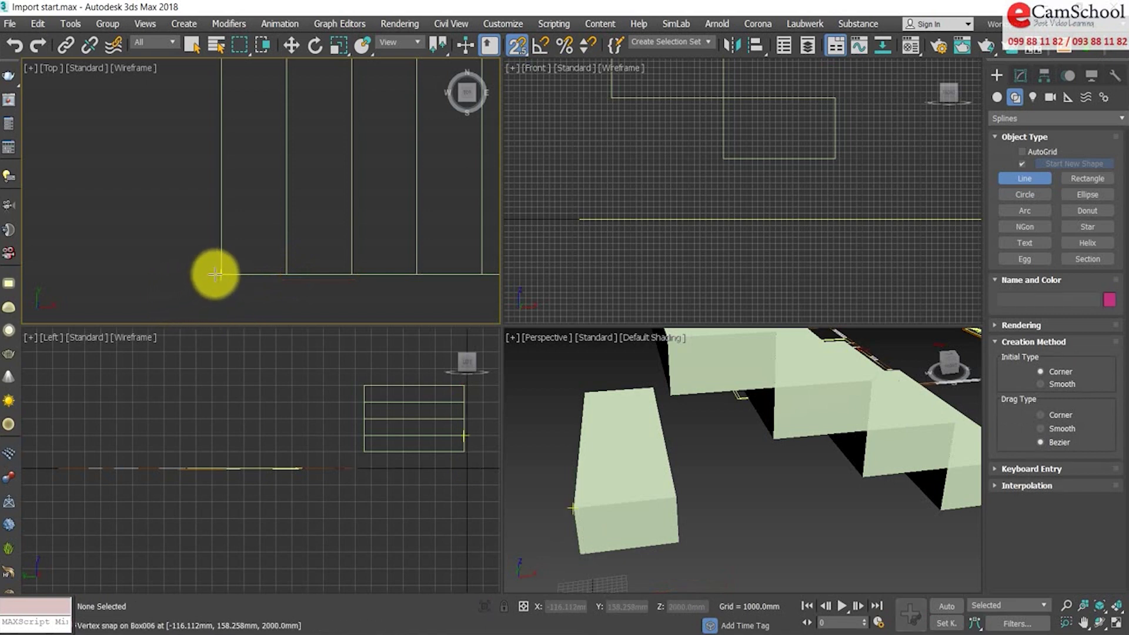
click(219, 274)
click(286, 274)
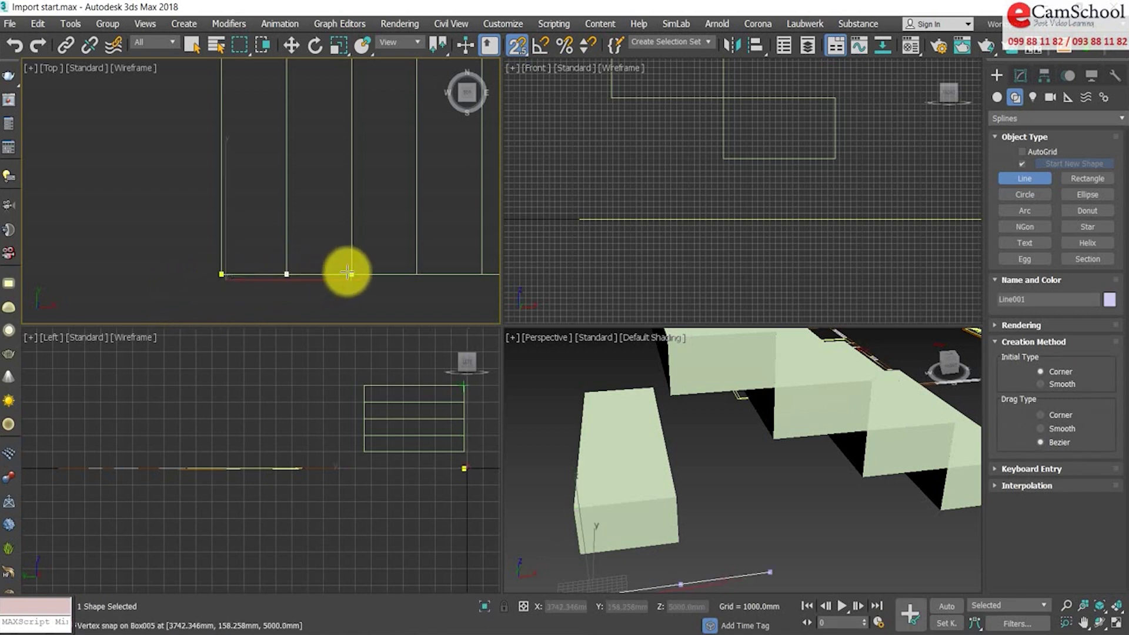
click(352, 274)
click(410, 274)
click(482, 274)
middle_drag(408, 277, 218, 262)
click(357, 260)
scroll(403, 257, down, 2)
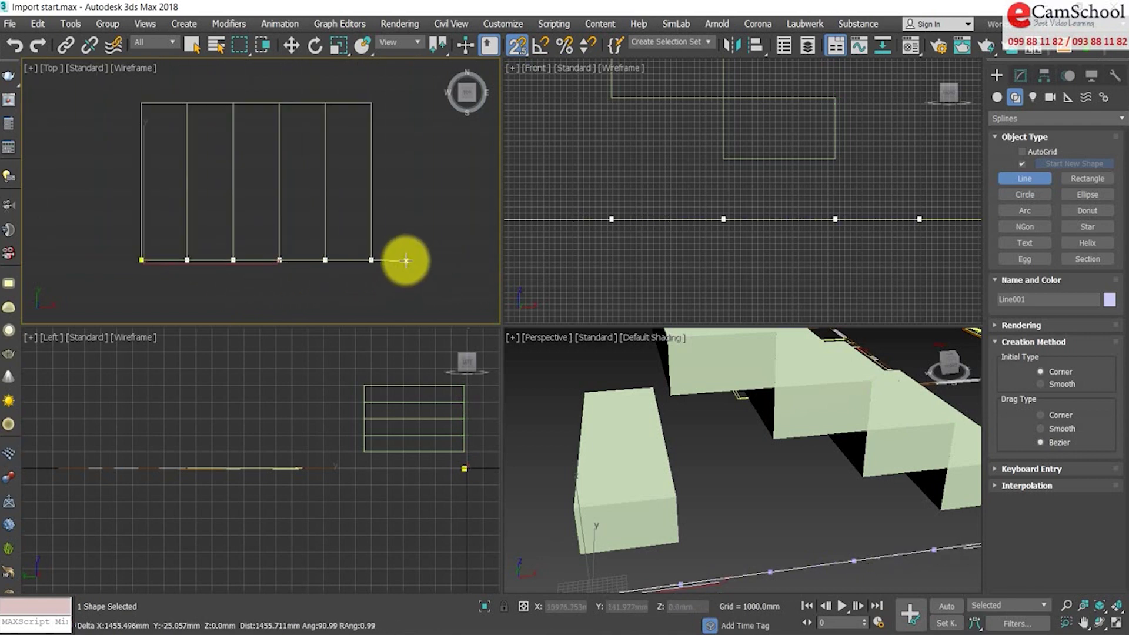
scroll(433, 283, down, 2)
right_click(428, 282)
- Check Line001 in Perspective and switch snapping to 3D Snaps
middle_drag(857, 592, 698, 524)
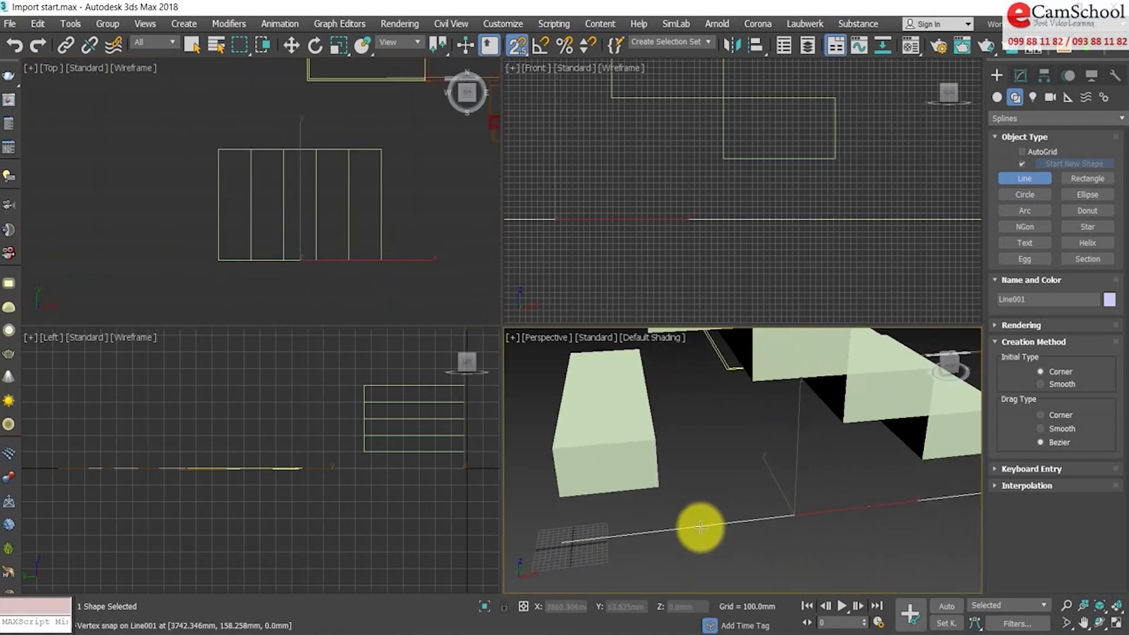
scroll(675, 534, down, 2)
click(517, 50)
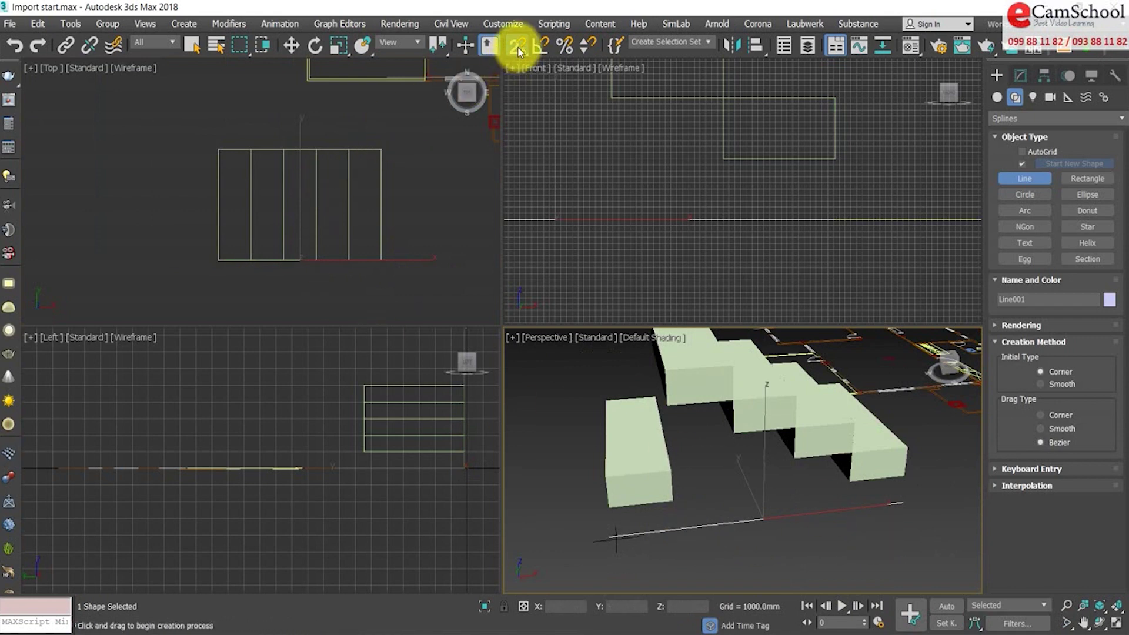
drag(518, 52, 517, 118)
scroll(225, 212, up, 2)
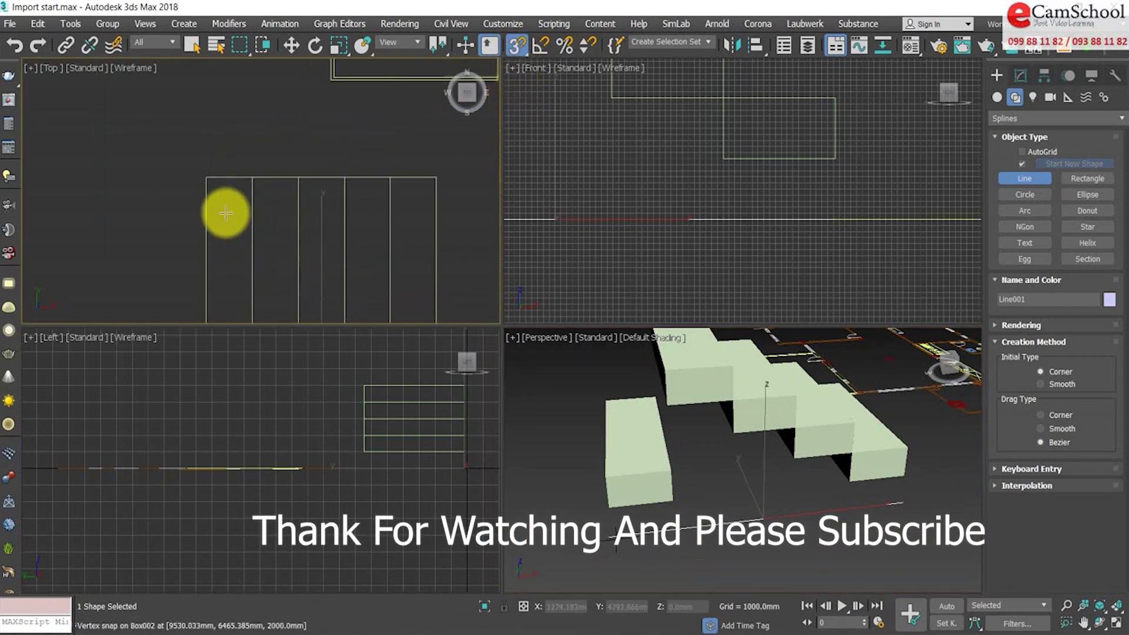
- Trace Line002 through the six top-edge corners of the steps, then switch to Move
click(206, 177)
click(252, 177)
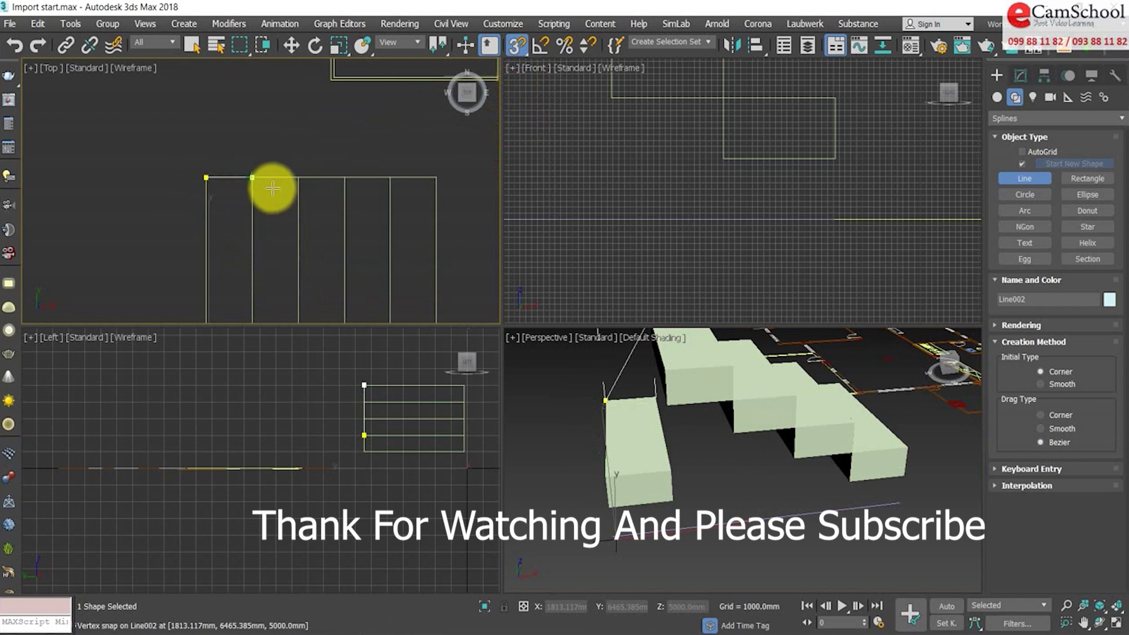
click(298, 177)
click(344, 177)
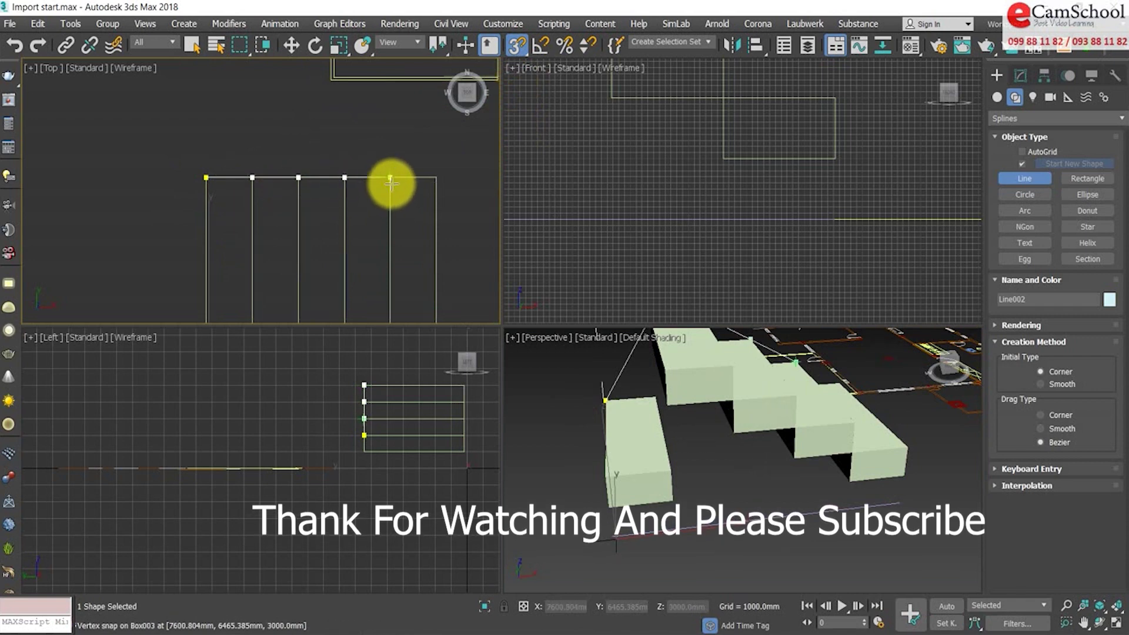
click(390, 177)
click(436, 177)
right_click(598, 449)
key(w)
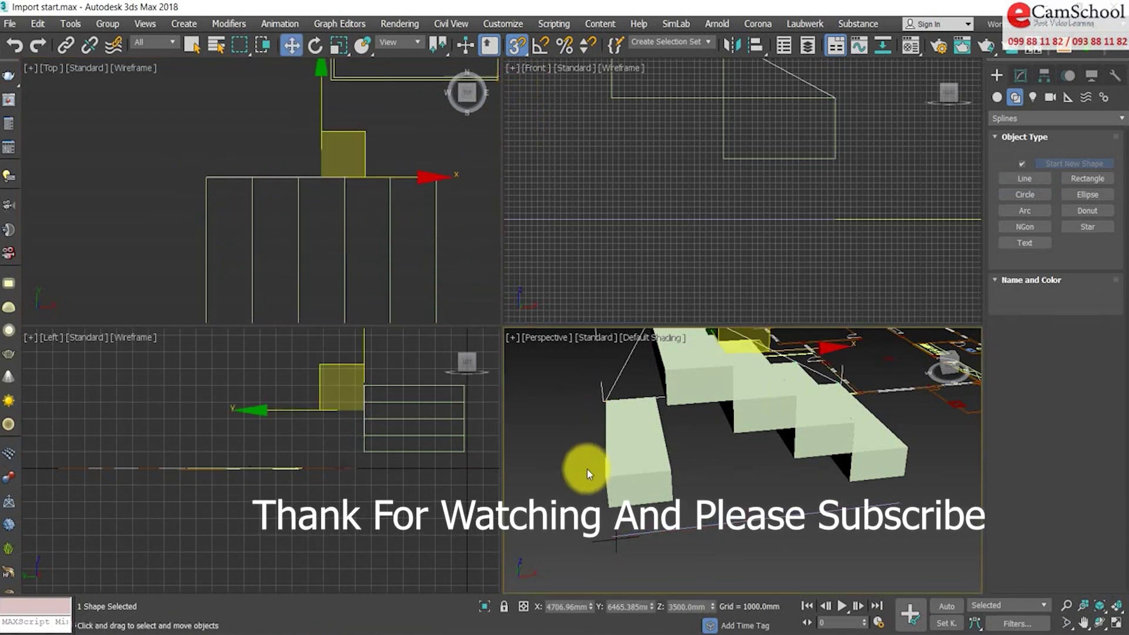
- Orbit and pan the views to inspect Line002 rising over the staircase
scroll(618, 471, down, 5)
alt+middle_drag(625, 461, 521, 488)
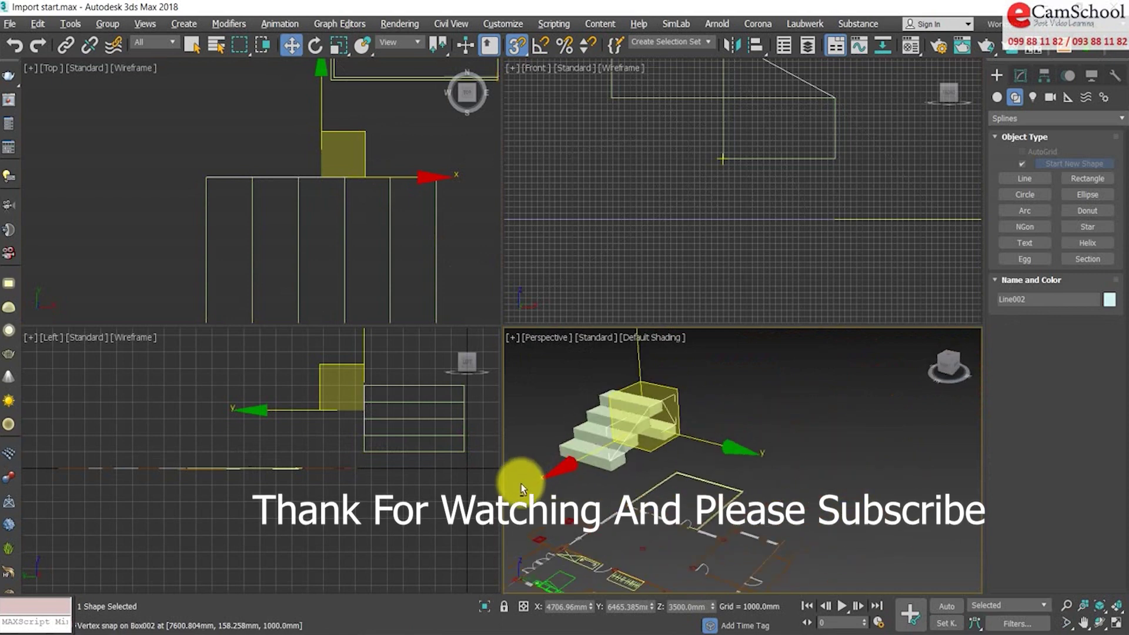
scroll(548, 459, up, 6)
mouse_move(640, 450)
alt+middle_down()
mouse_move(675, 454)
mouse_move(713, 434)
mouse_move(612, 494)
alt+middle_up()
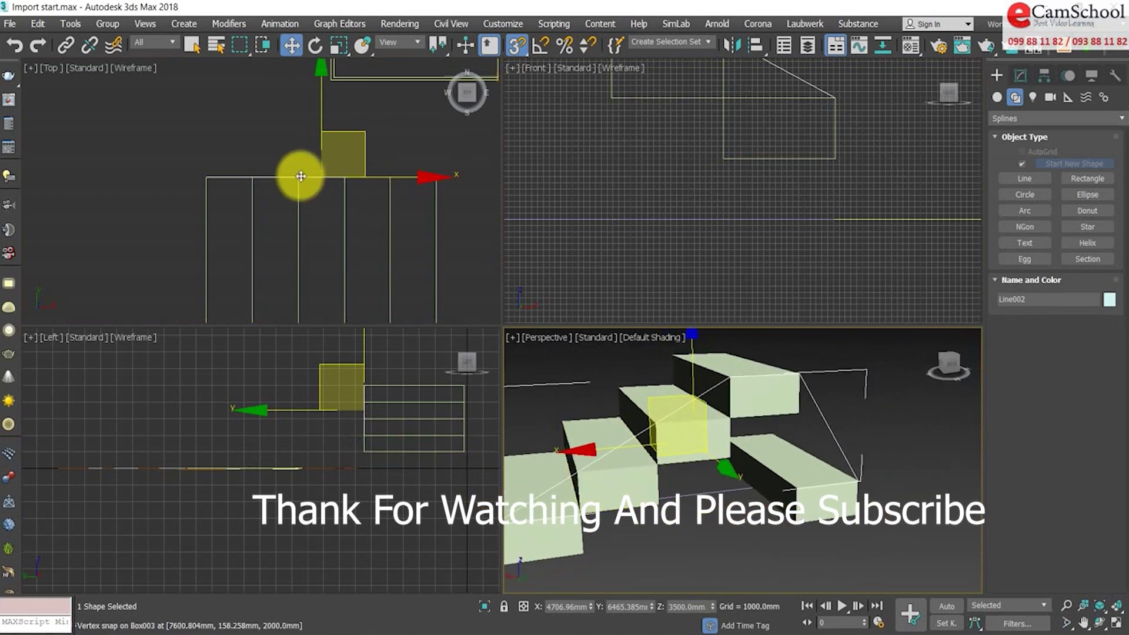
middle_drag(301, 178, 234, 124)
mouse_move(358, 160)
middle_down()
mouse_move(328, 189)
mouse_move(396, 189)
mouse_move(421, 143)
middle_up()
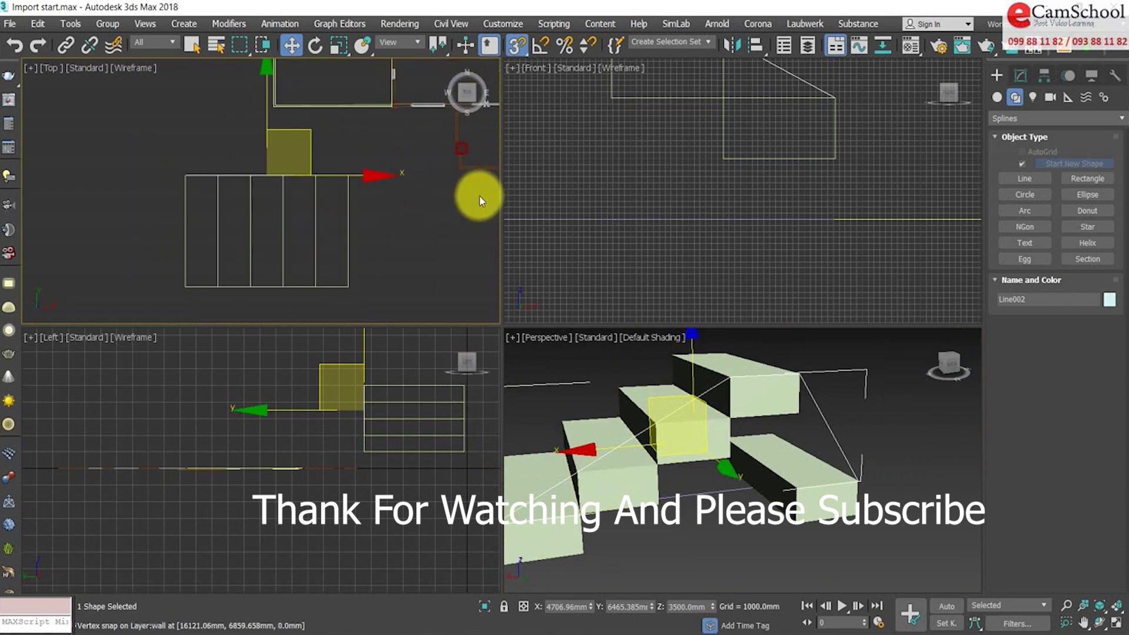